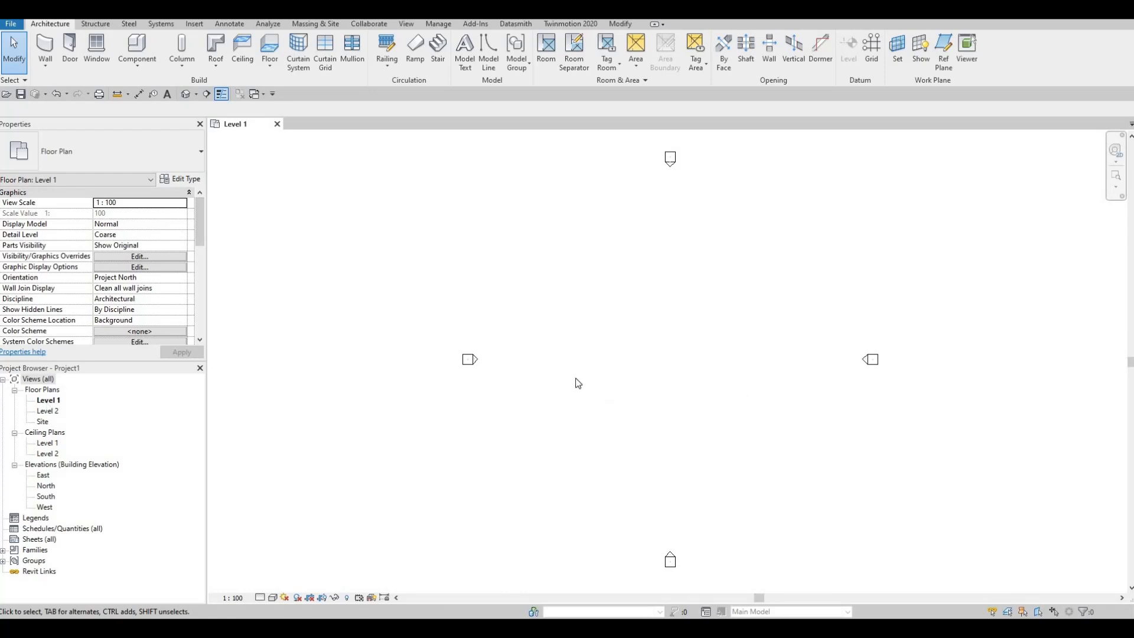
# - Review the project's unit settings and leave them as they are
pyautogui.press('u')
pyautogui.press('n')
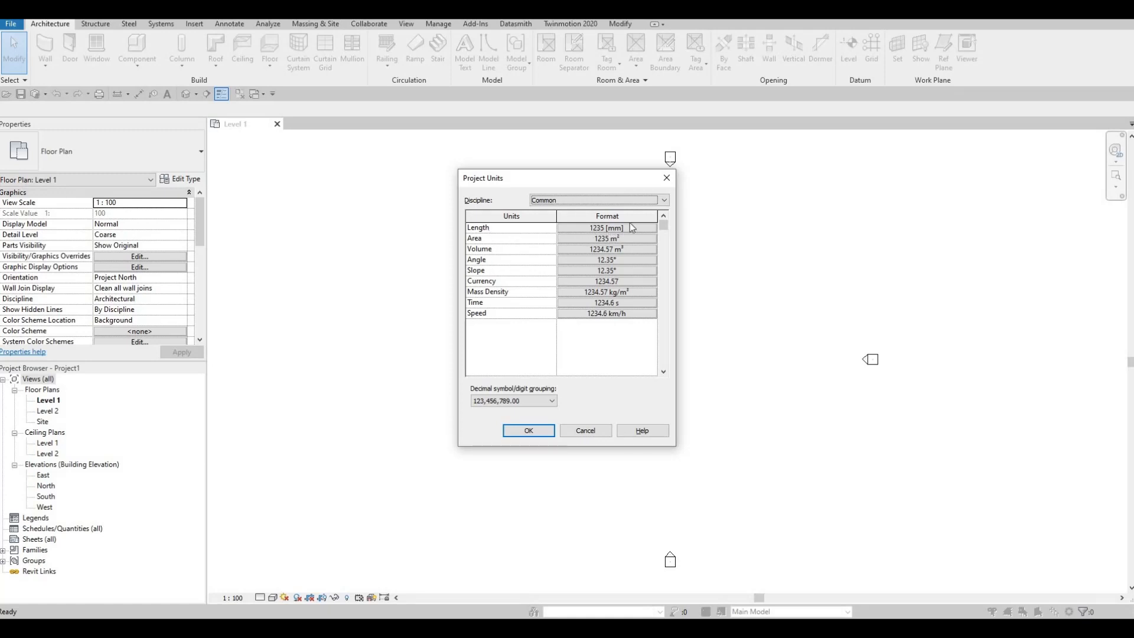
pyautogui.click(667, 179)
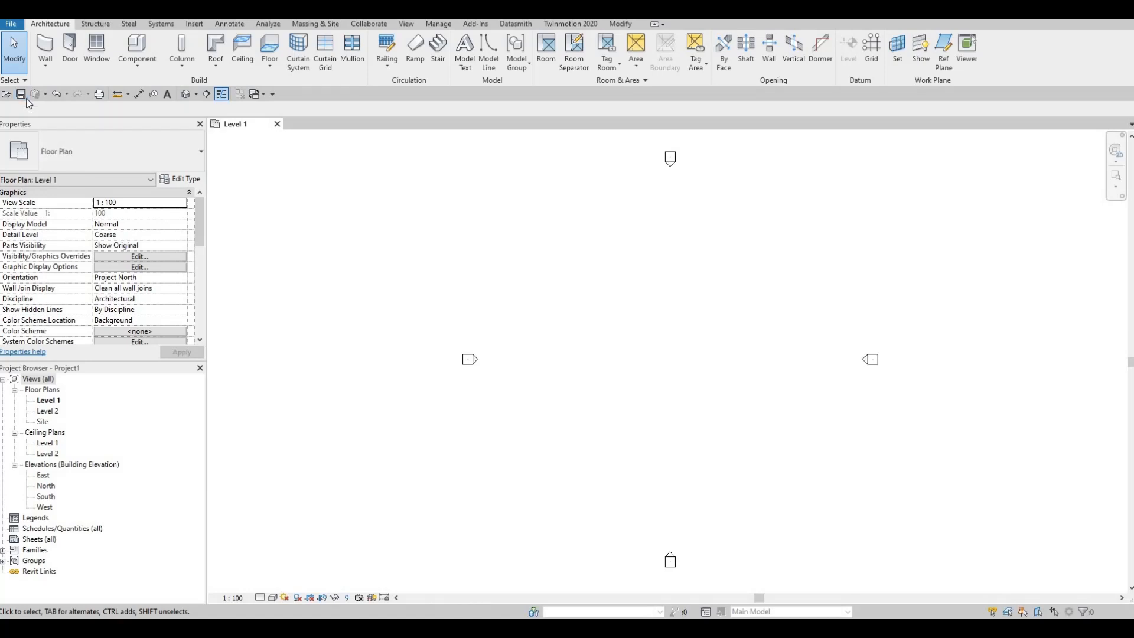
# - Save the project as House in the Revit File folder with a maximum of 5 backups
pyautogui.press('F1')
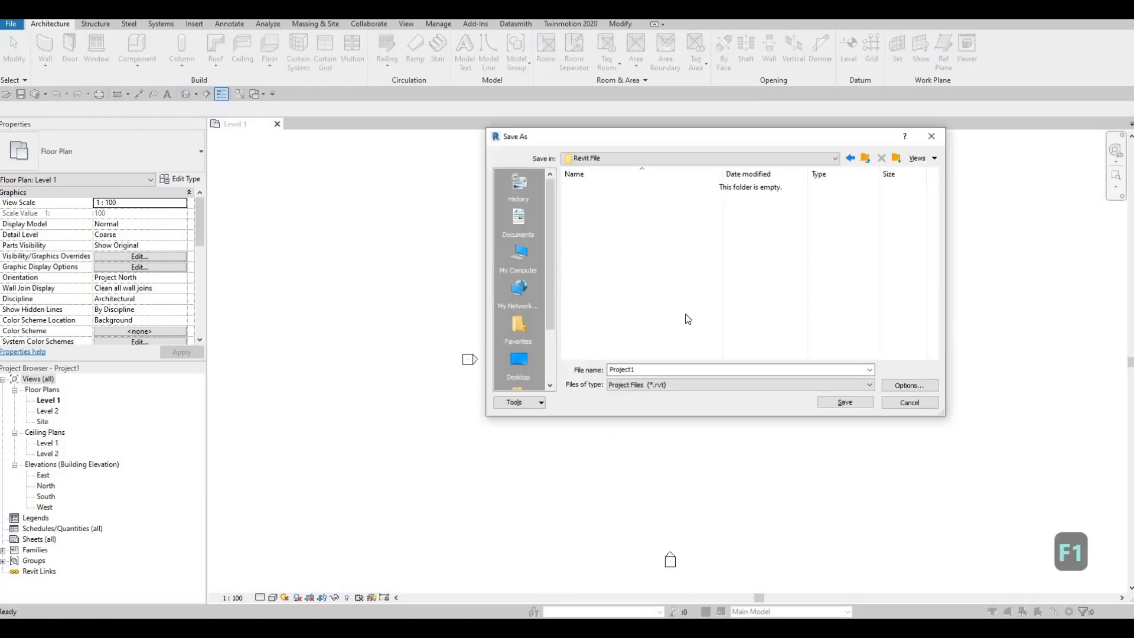
pyautogui.click(623, 370)
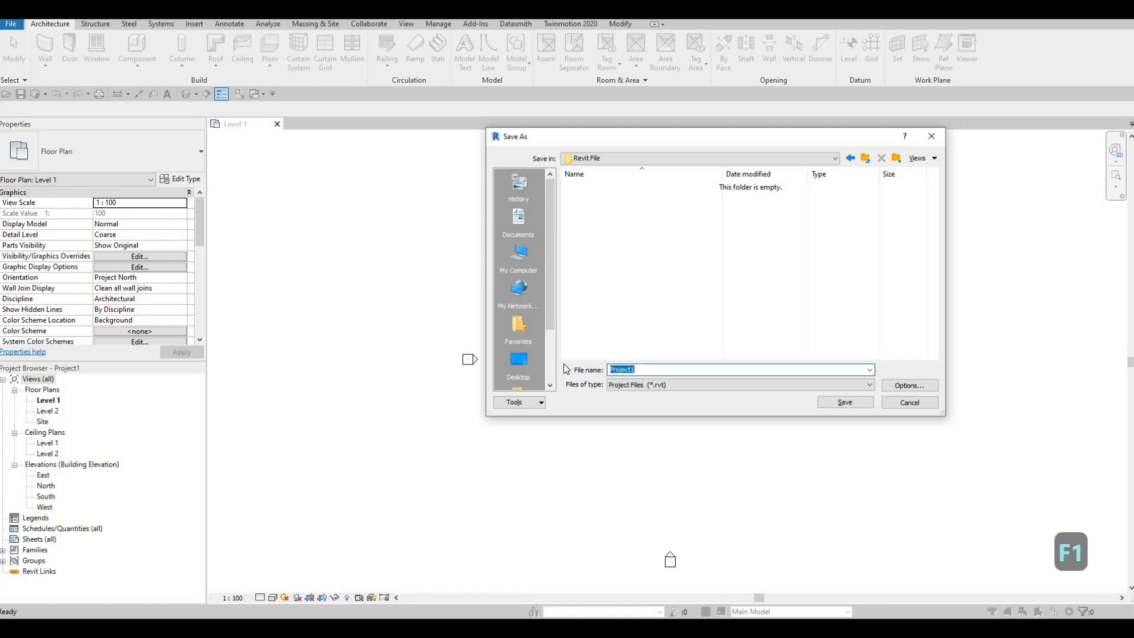
pyautogui.write('House')
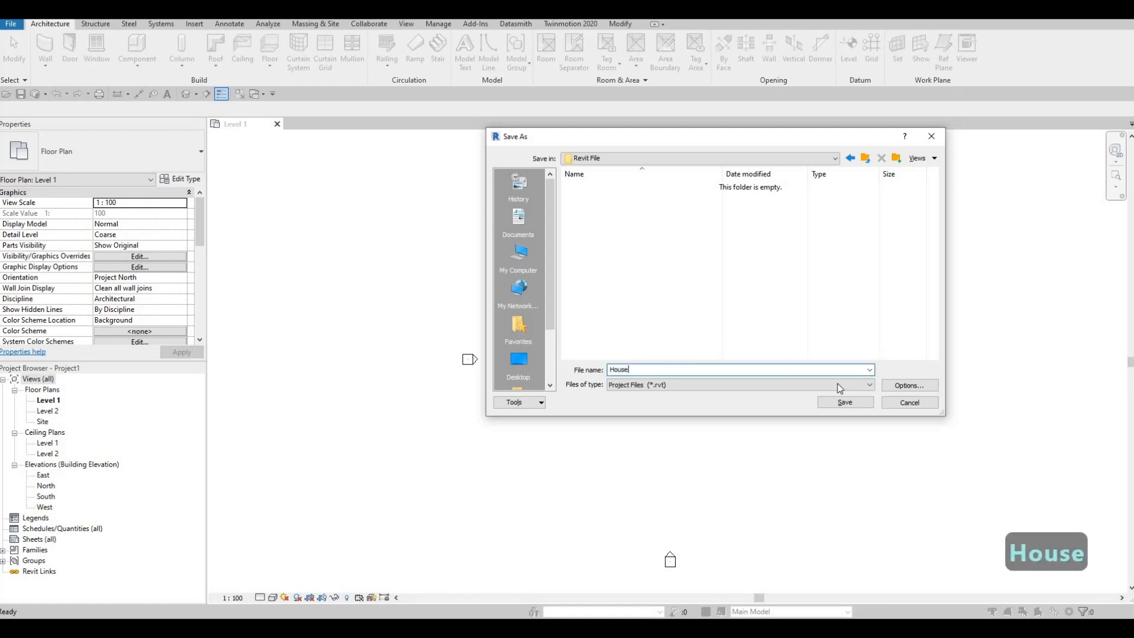
pyautogui.click(909, 388)
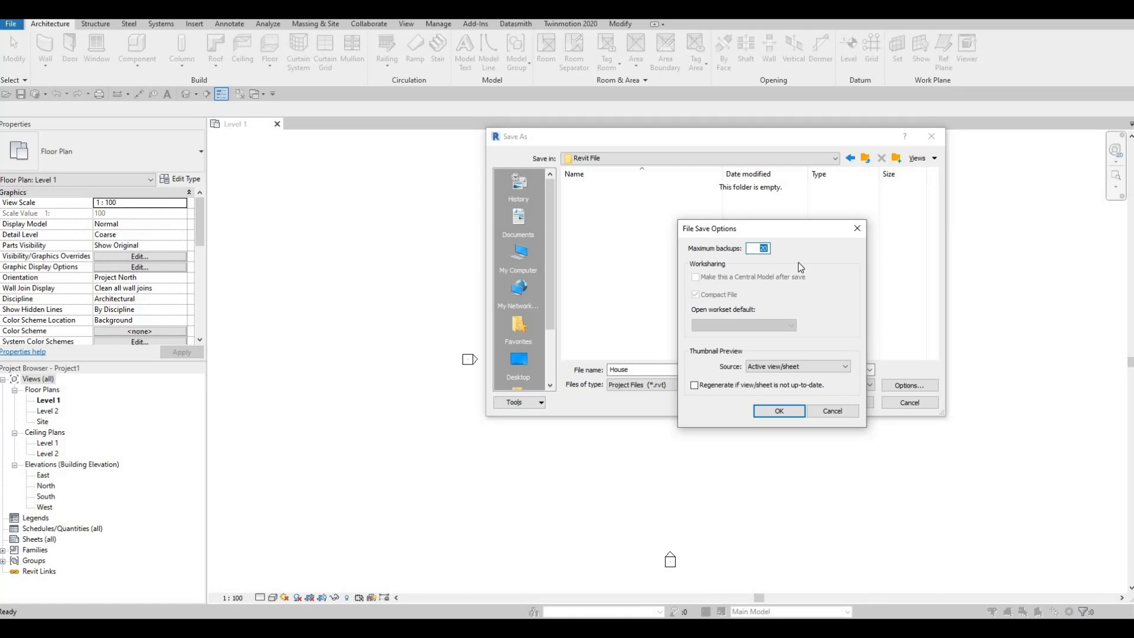
pyautogui.write('5')
pyautogui.click(781, 414)
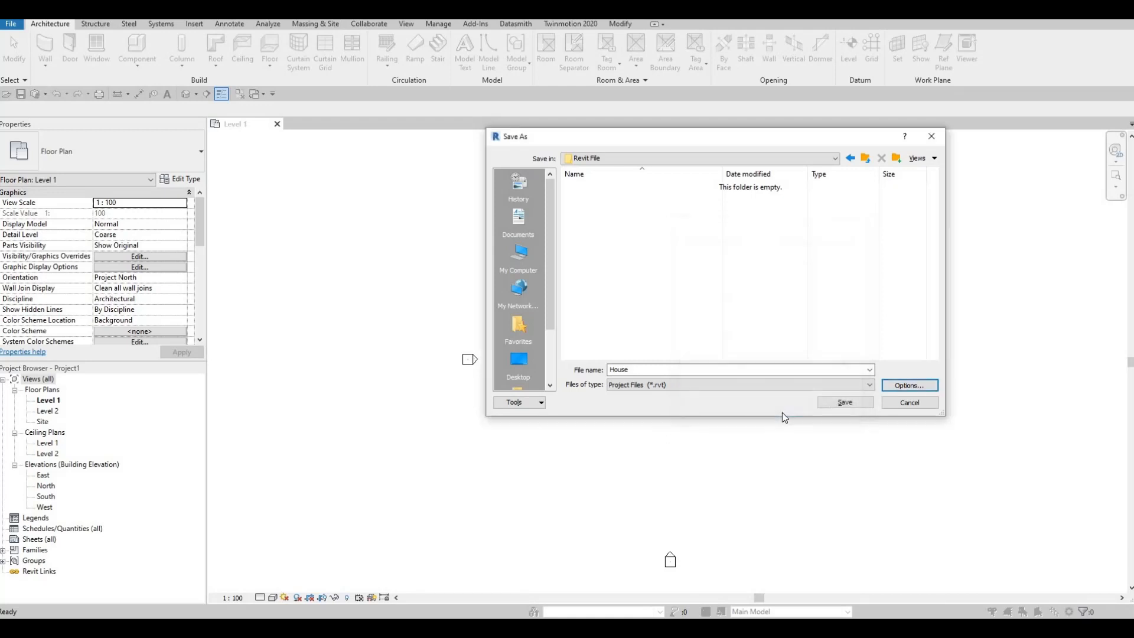
pyautogui.click(846, 404)
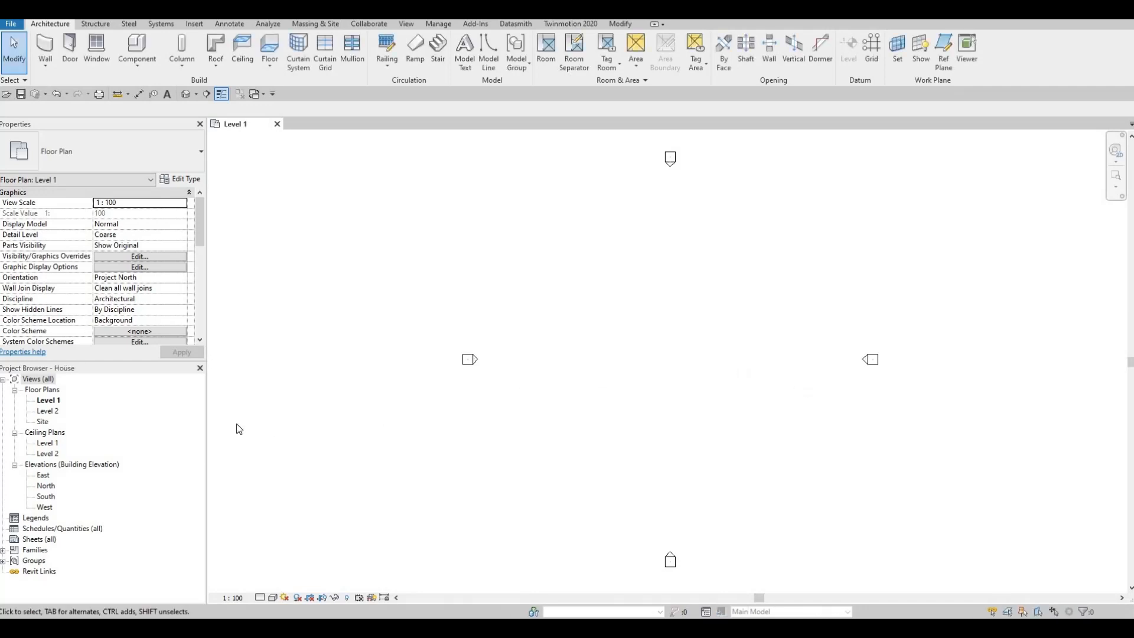
# - Draw a vertical grid line between the north and south elevation markers, slightly west of them, and finish the Grid command
pyautogui.moveTo(585, 437); pyautogui.dragTo(563, 418, button='middle')
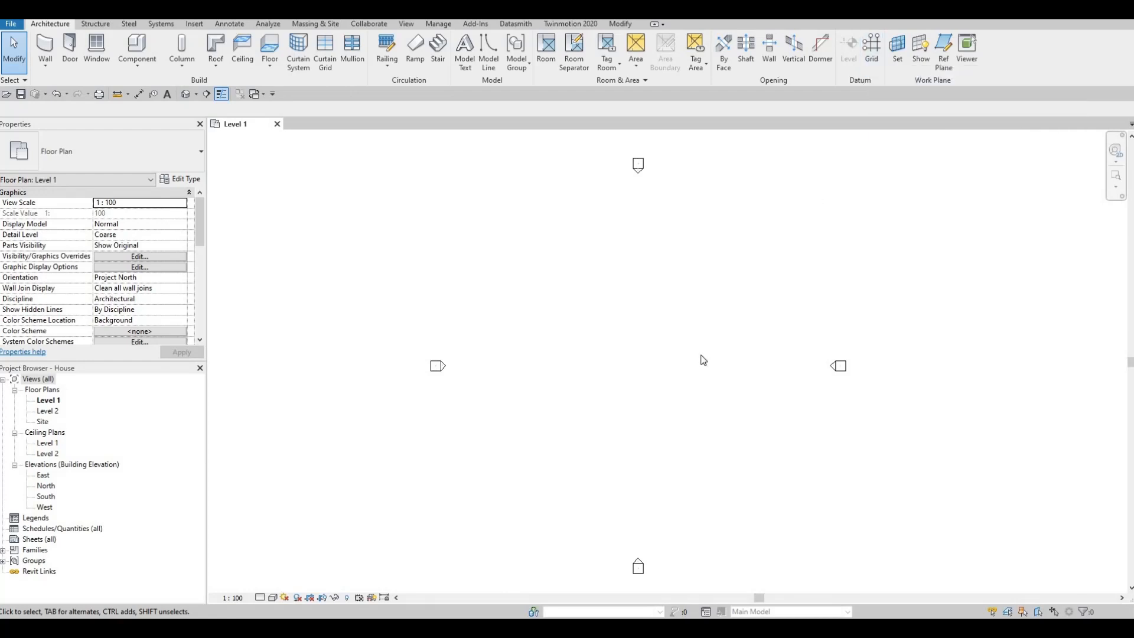
pyautogui.press('g')
pyautogui.press('r')
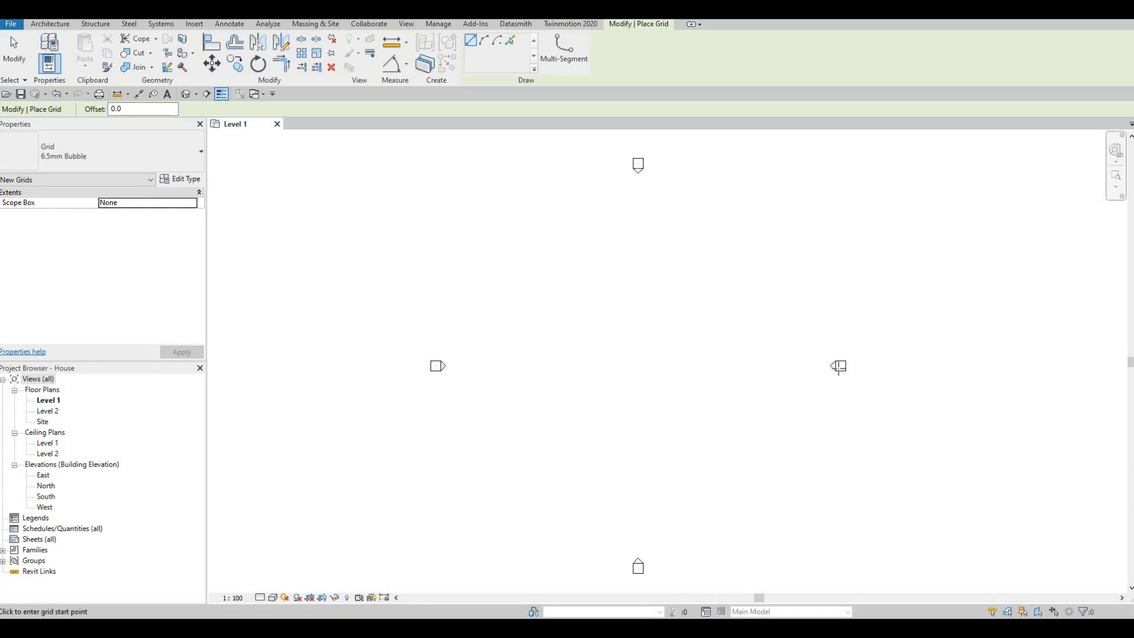
pyautogui.click(567, 533)
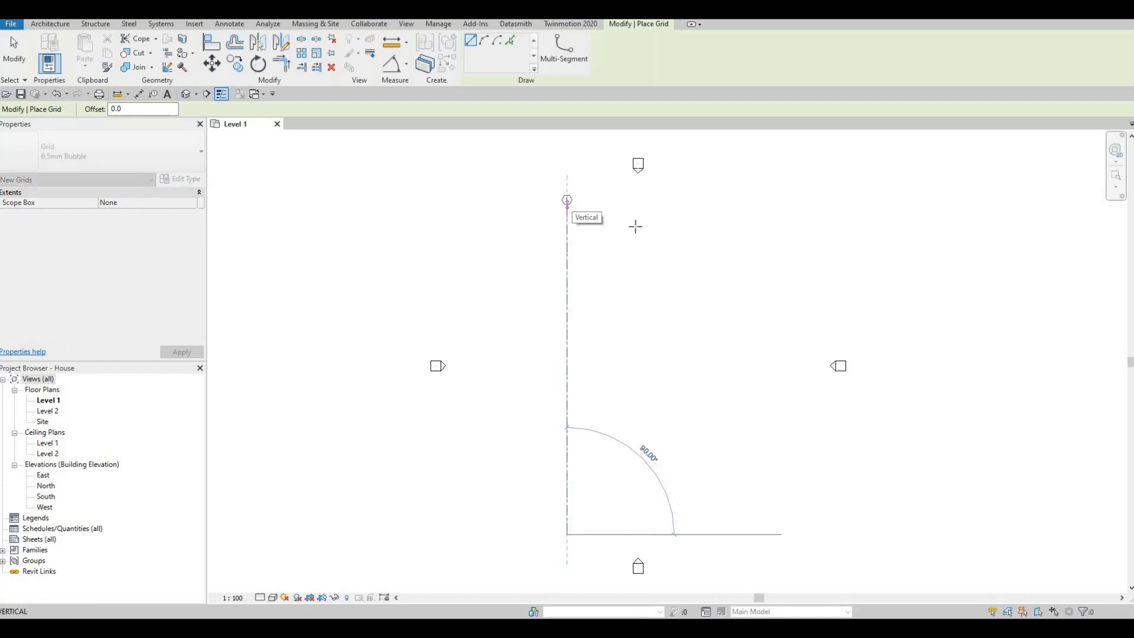
pyautogui.click(568, 200)
pyautogui.scroll(1, 566, 198)
pyautogui.scroll(2, 564, 201)
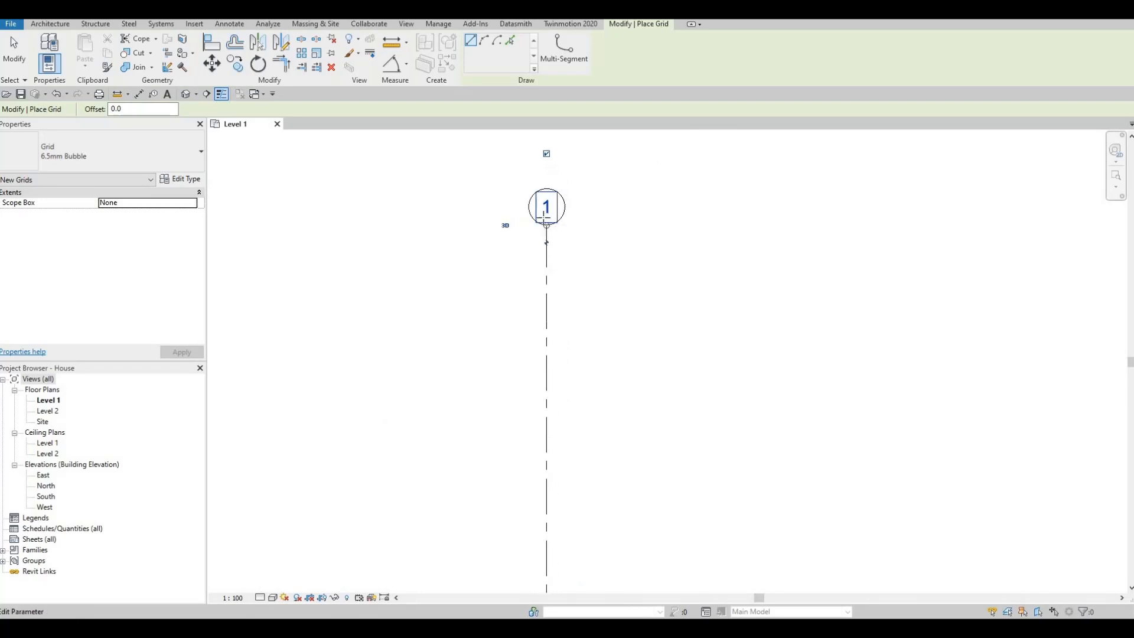
pyautogui.scroll(-1, 546, 223)
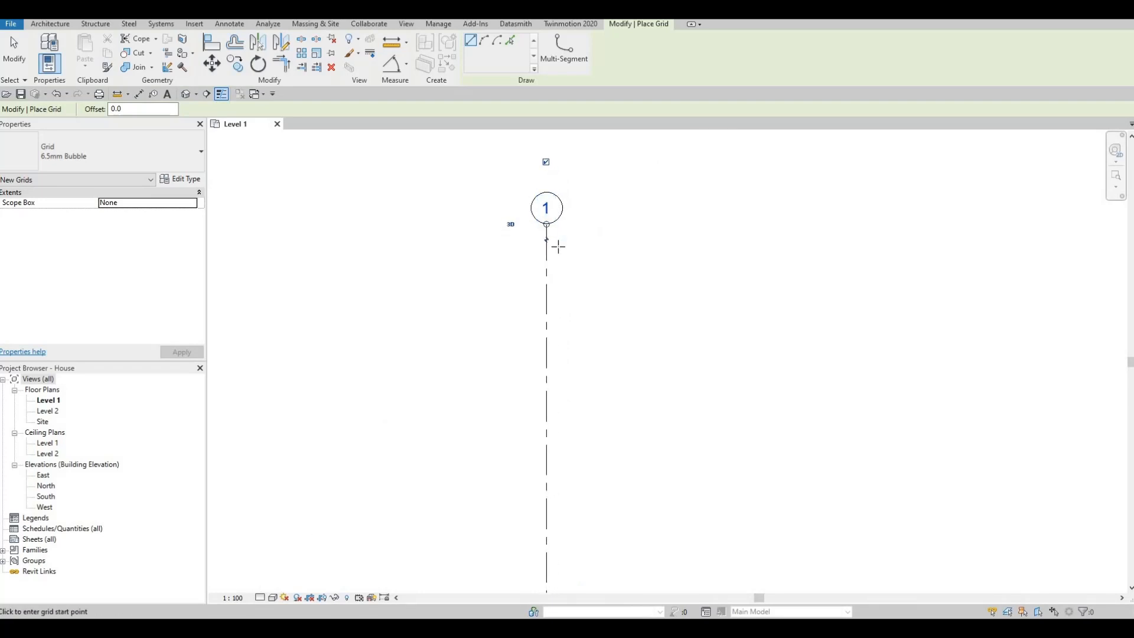
pyautogui.press('Escape')
pyautogui.press('Escape')
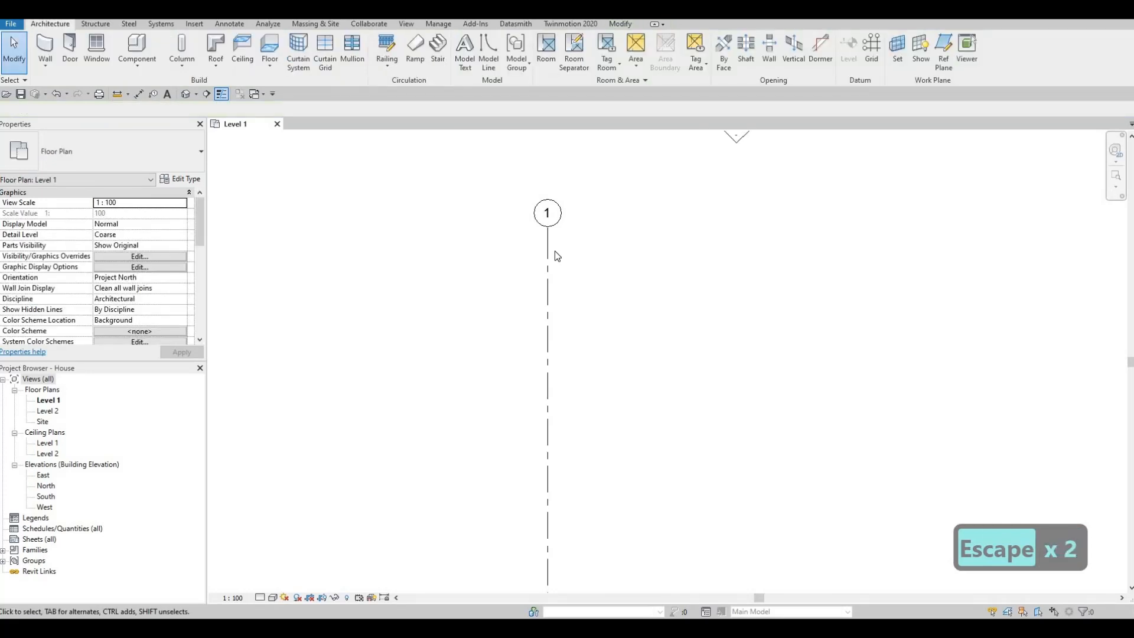
pyautogui.scroll(-3, 556, 253)
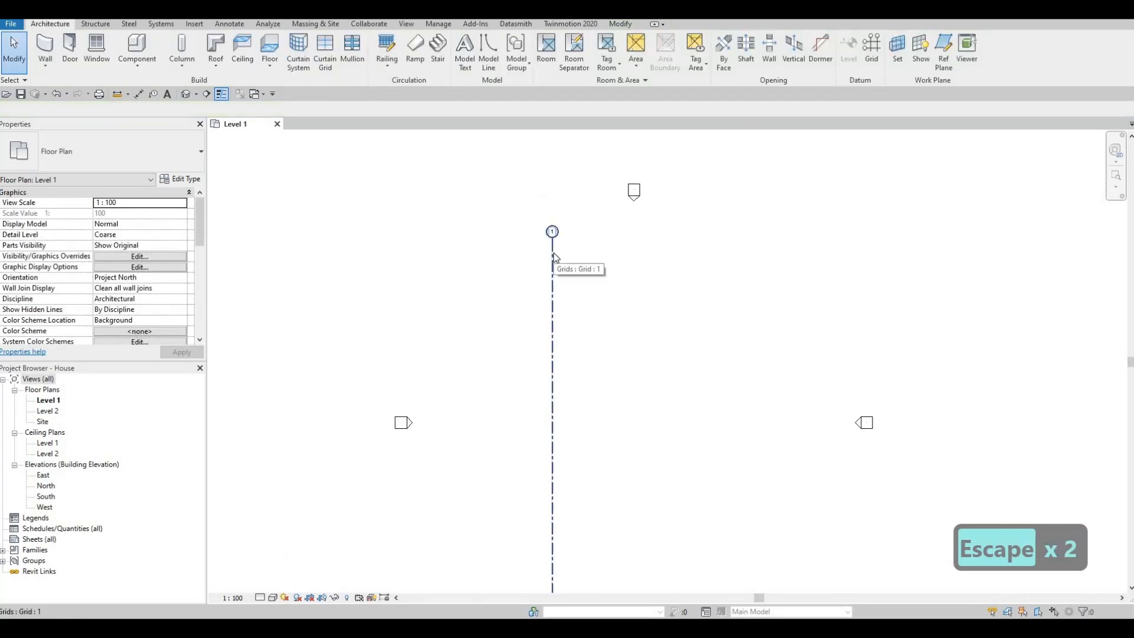
# - Copy grid line 1 horizontally to the east by 1878 mm with multiple copies enabled
pyautogui.click(553, 256)
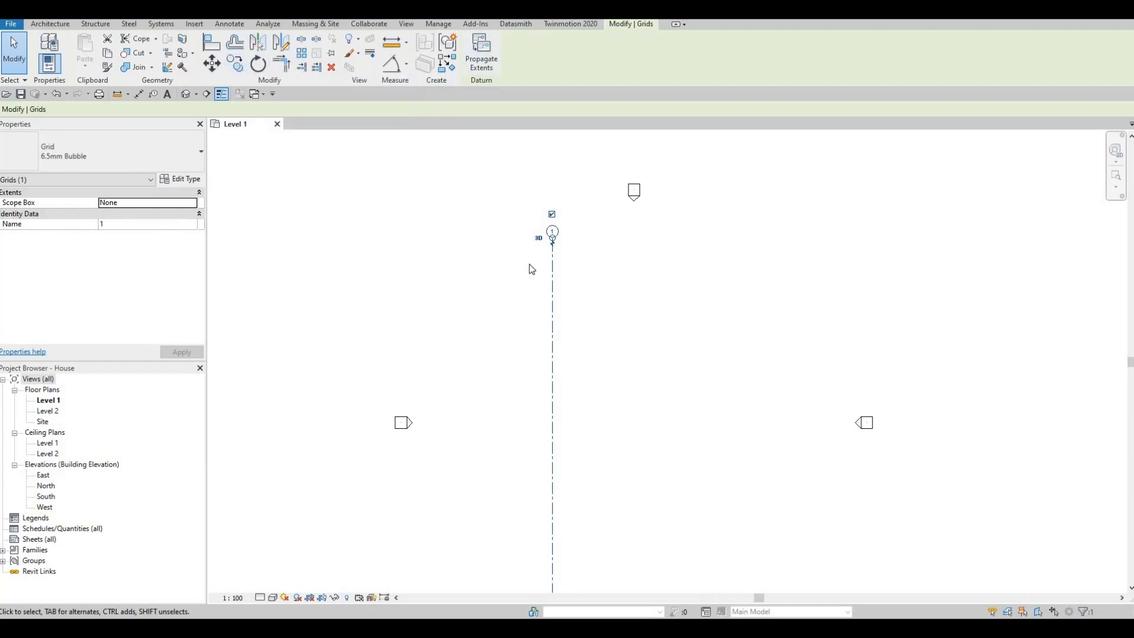
pyautogui.press('c')
pyautogui.press('o')
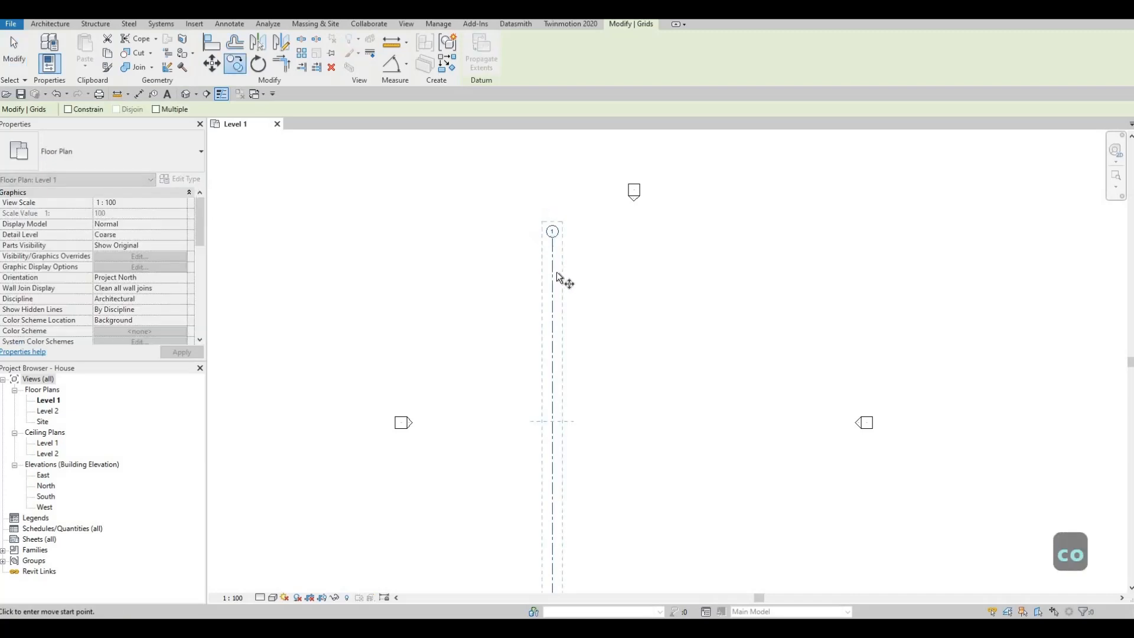
pyautogui.click(549, 258)
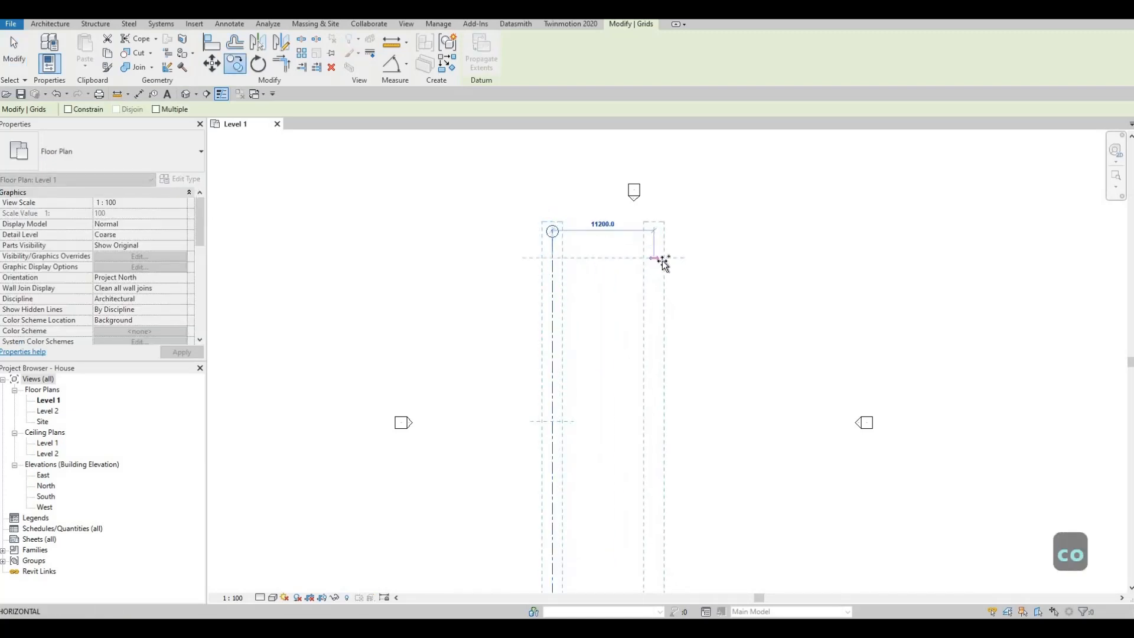
pyautogui.click(658, 258)
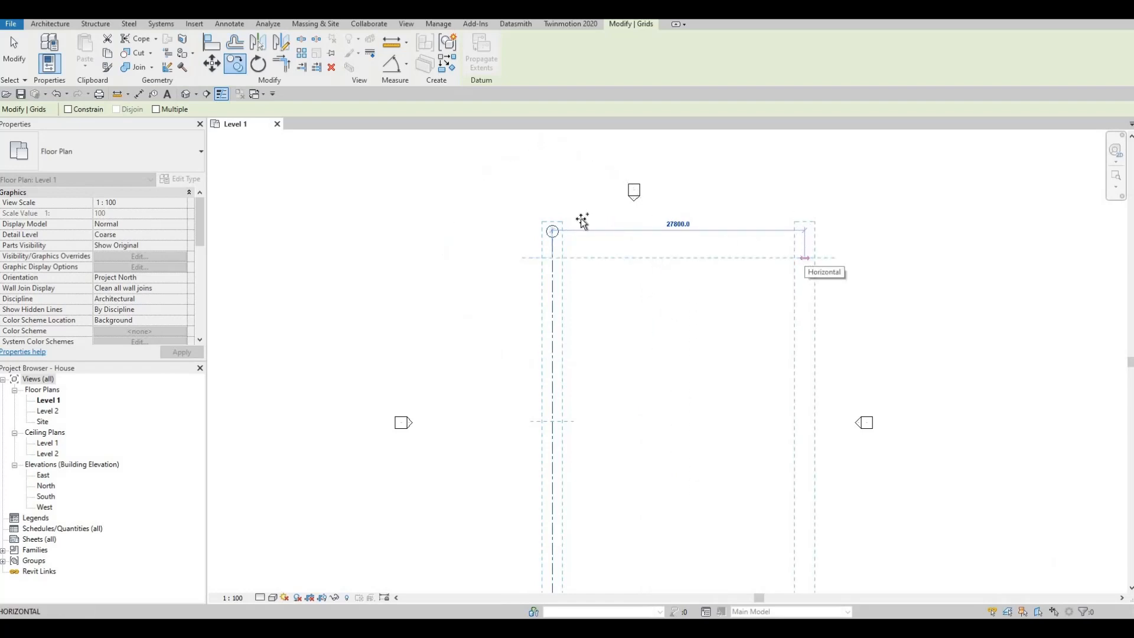
pyautogui.click(157, 110)
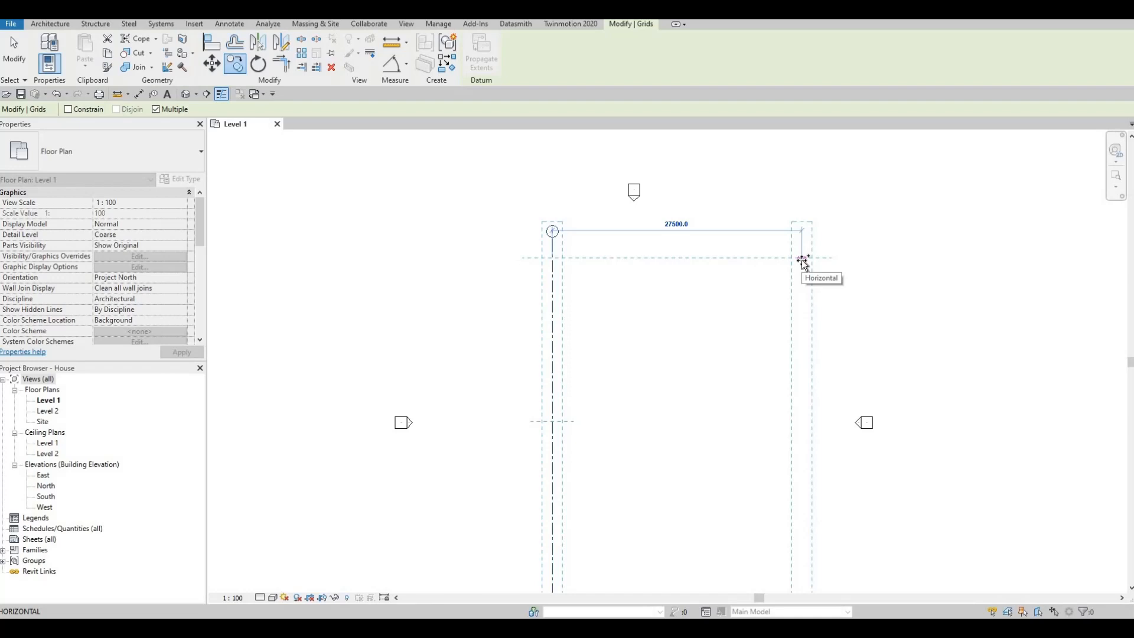
pyautogui.press('F1')
pyautogui.write('18')
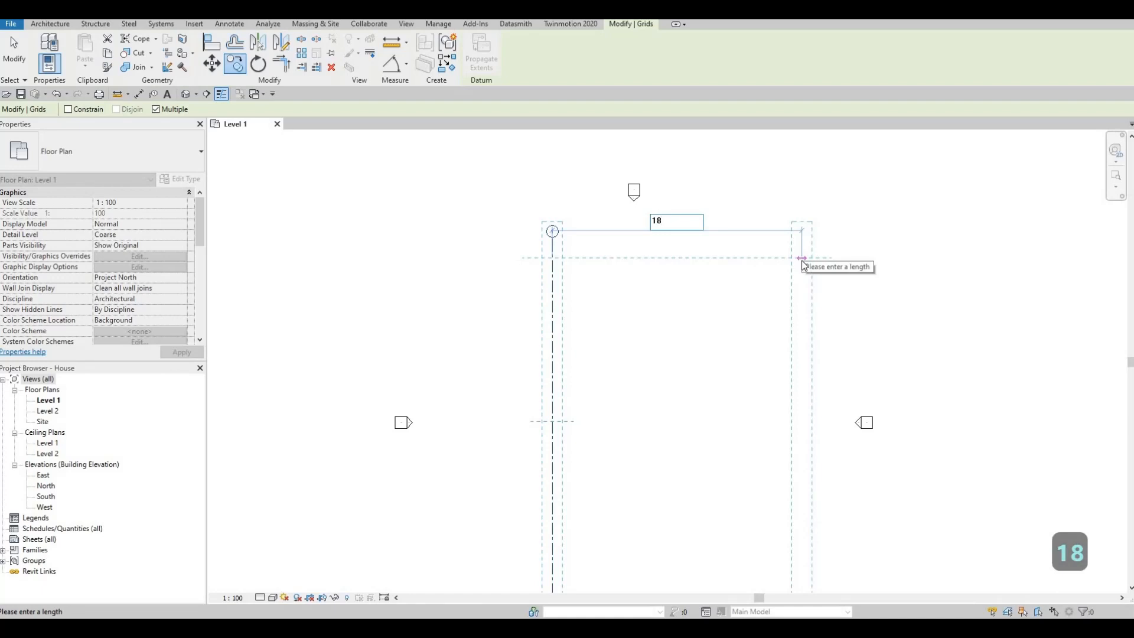
pyautogui.write('78')
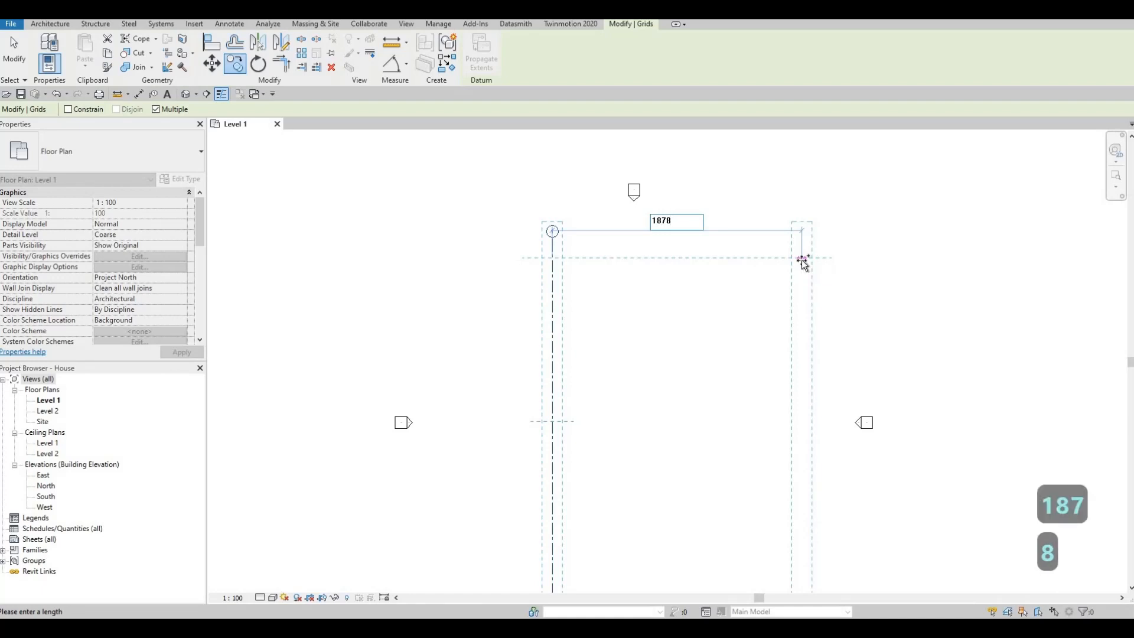
pyautogui.press('Return')
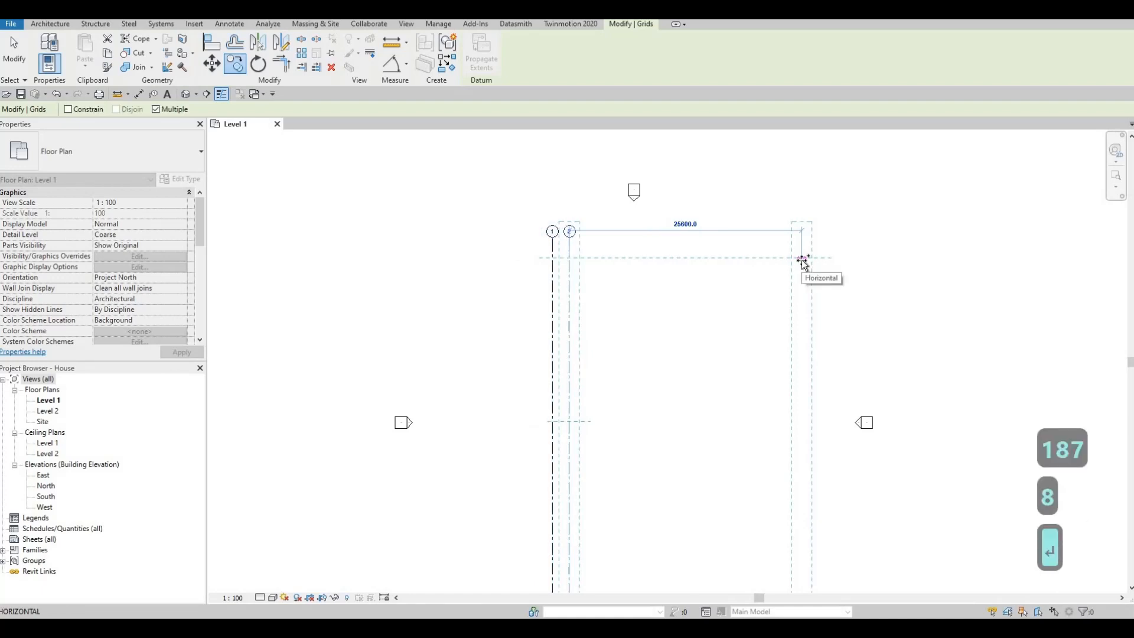
# - Add three more vertical grid copies to the east at successive spacings of 4157, 1833 and 1967 mm
pyautogui.write('4')
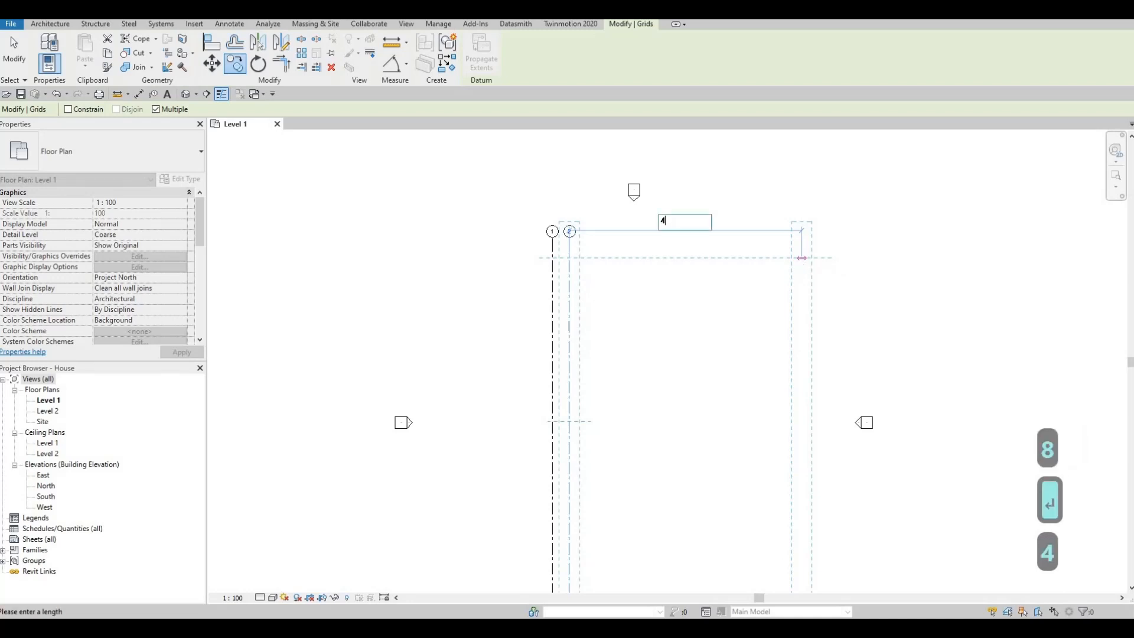
pyautogui.write('157')
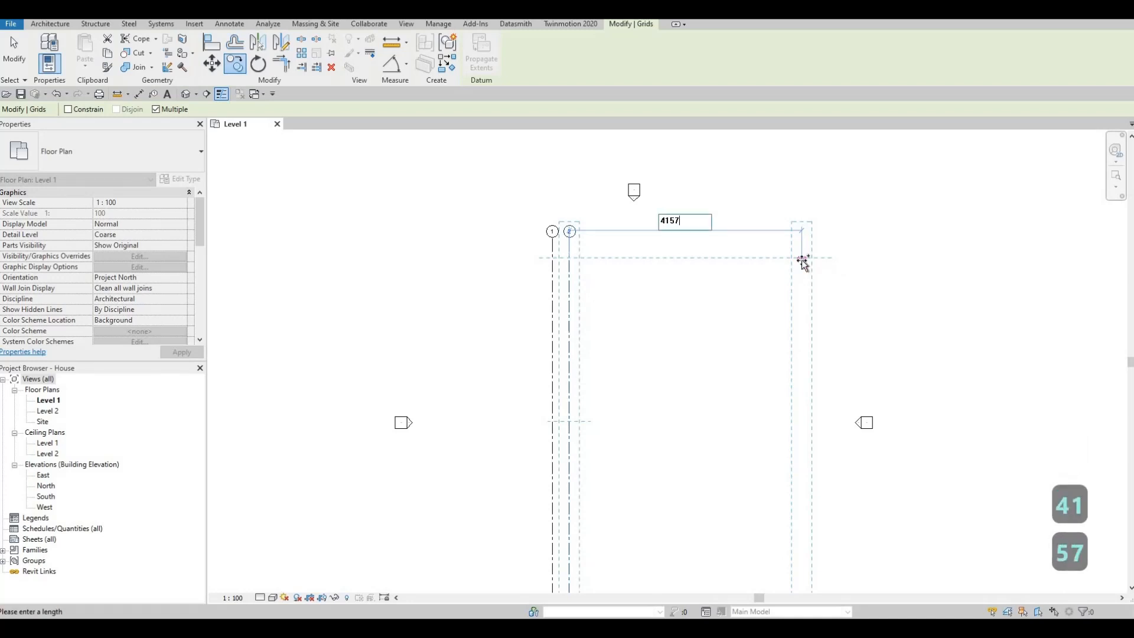
pyautogui.press('Return')
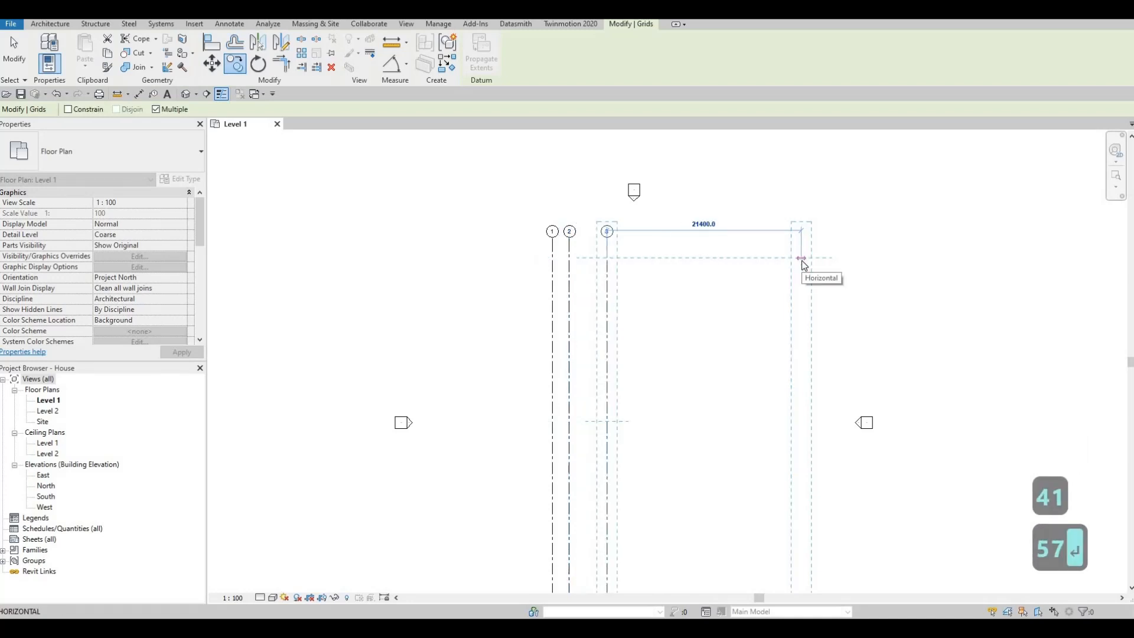
pyautogui.write('18')
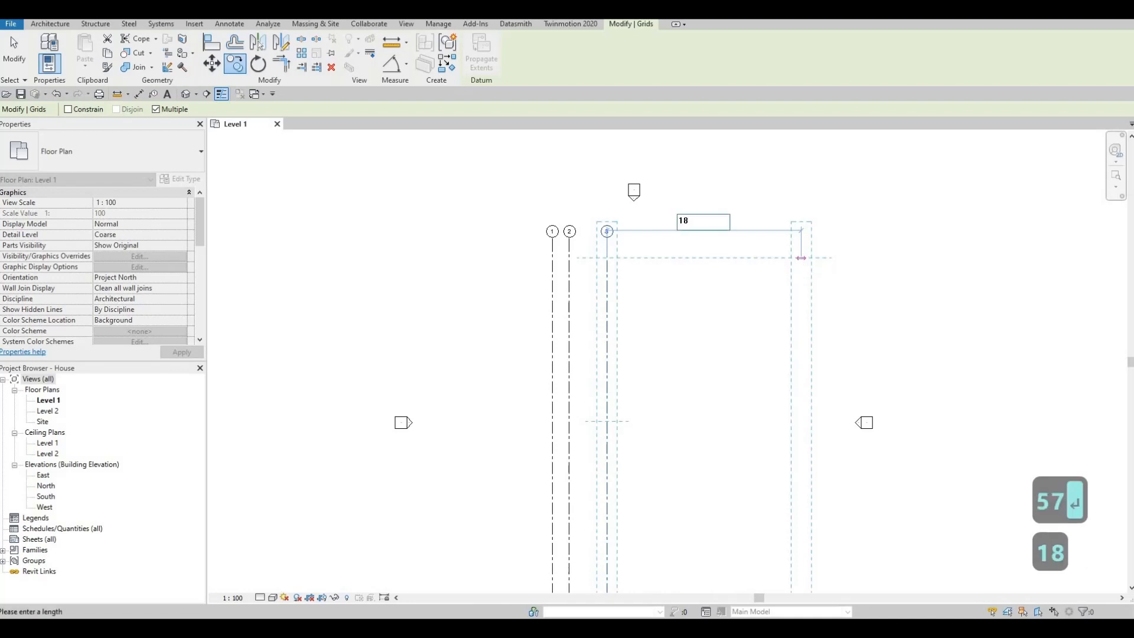
pyautogui.write('33')
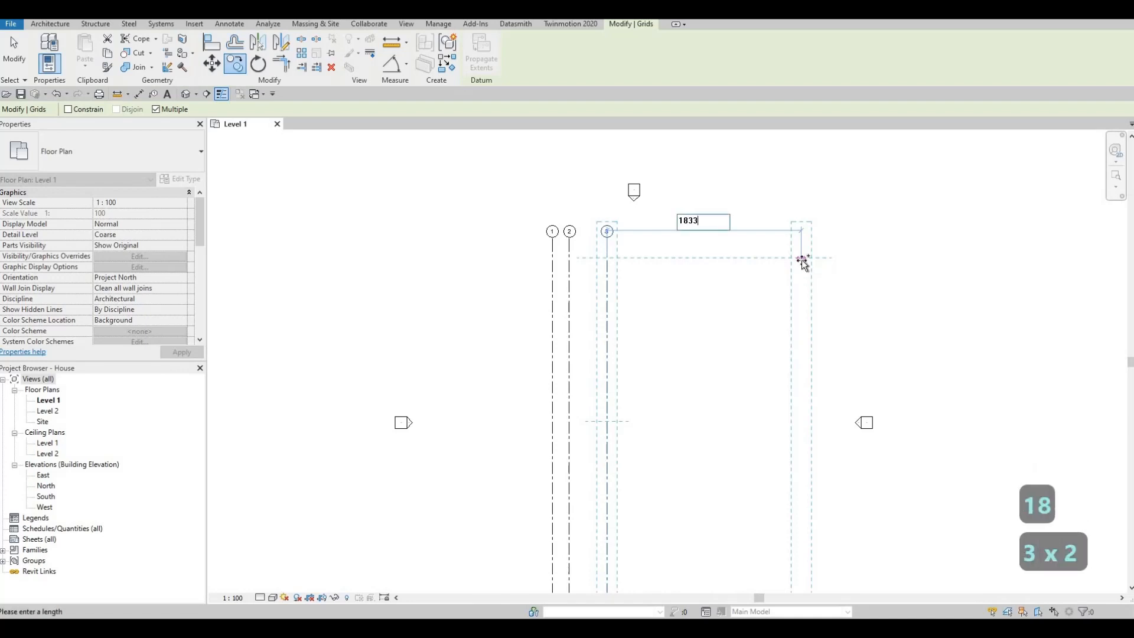
pyautogui.press('Return')
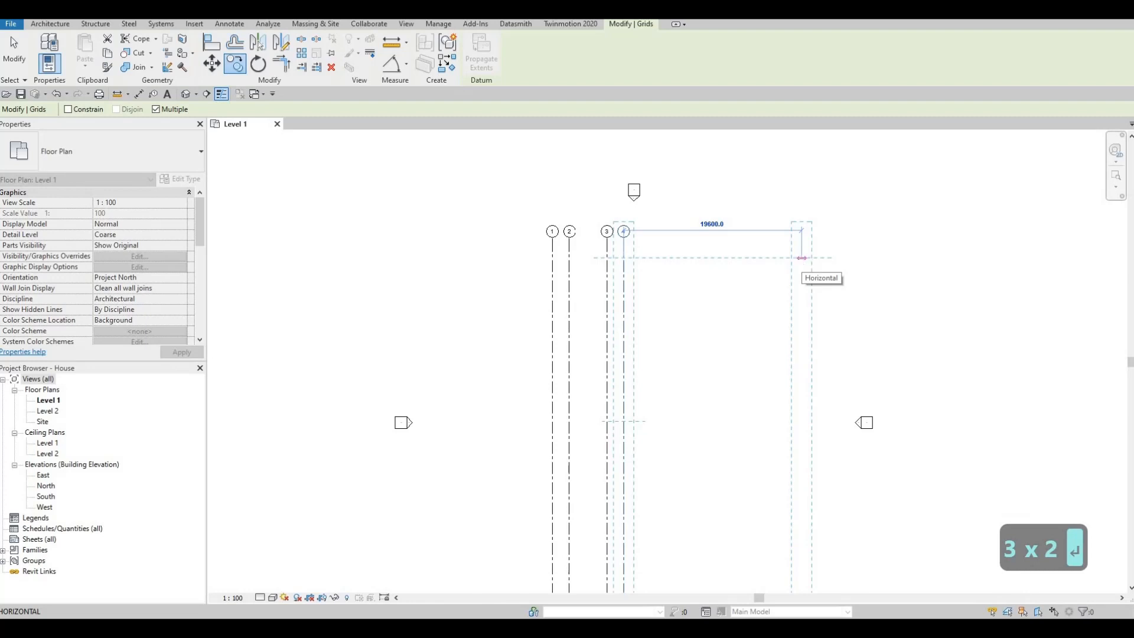
pyautogui.write('1967')
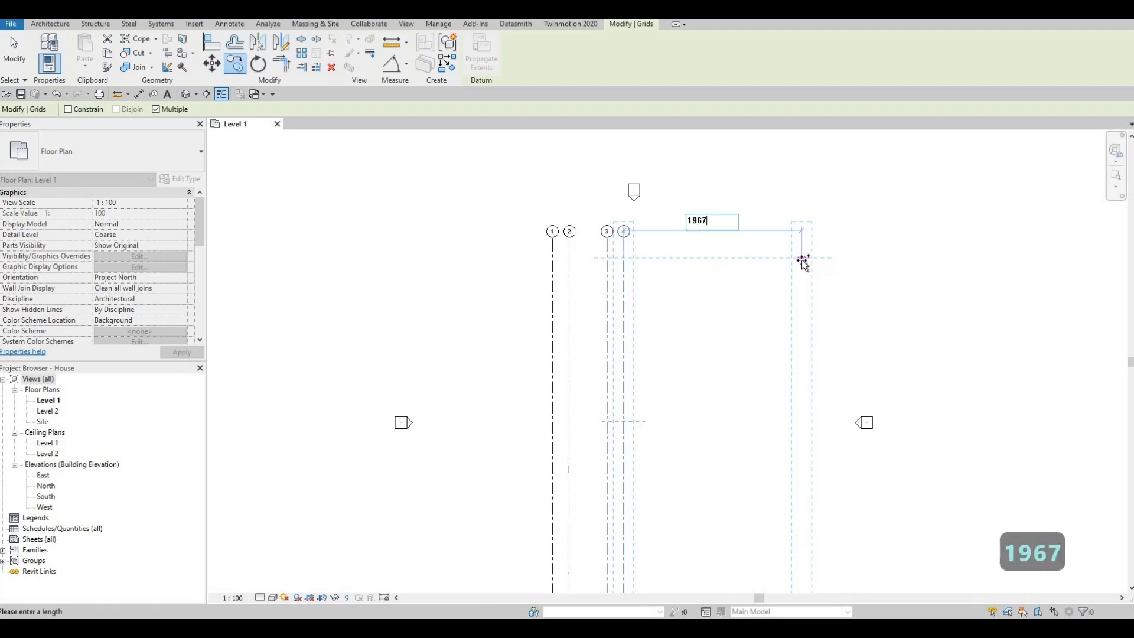
pyautogui.press('Return')
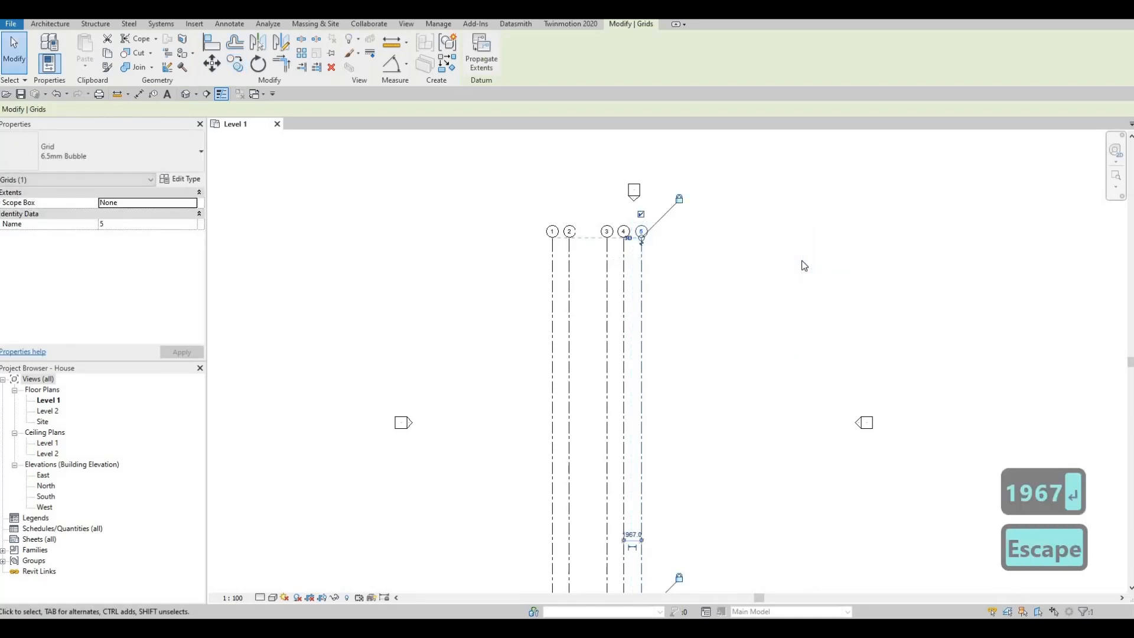
pyautogui.press('Escape')
# - Move all five vertical grid lines together eastward so they are centred on the north and south elevation markers
pyautogui.moveTo(696, 271); pyautogui.dragTo(695, 260, button='middle')
pyautogui.scroll(-2, 698, 272)
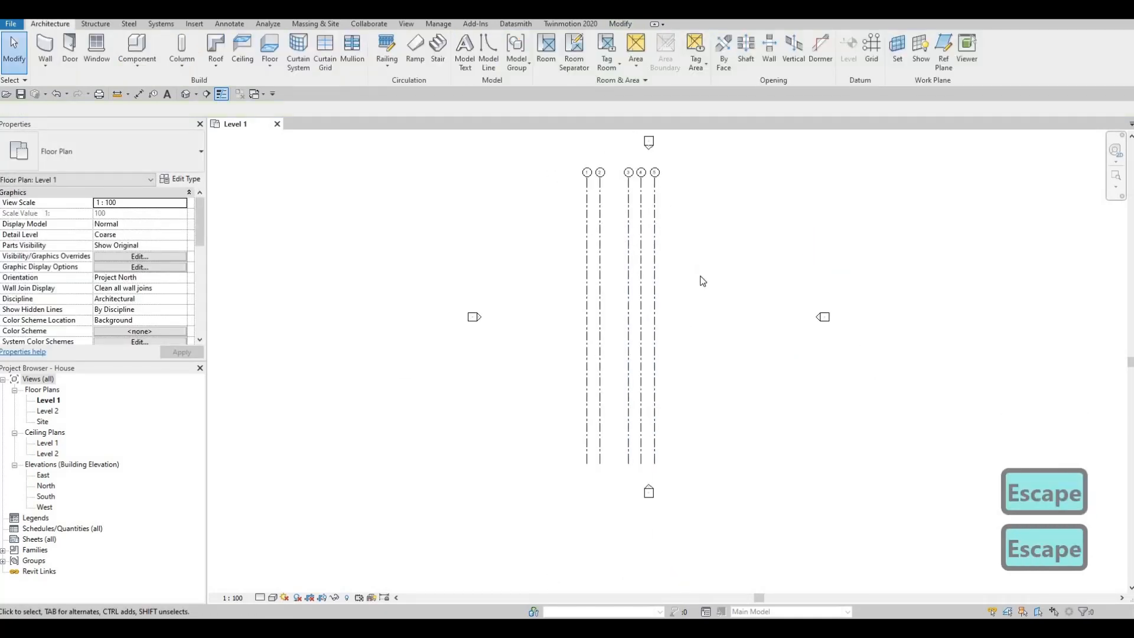
pyautogui.moveTo(694, 279); pyautogui.dragTo(643, 223)
pyautogui.moveTo(656, 167); pyautogui.dragTo(656, 171)
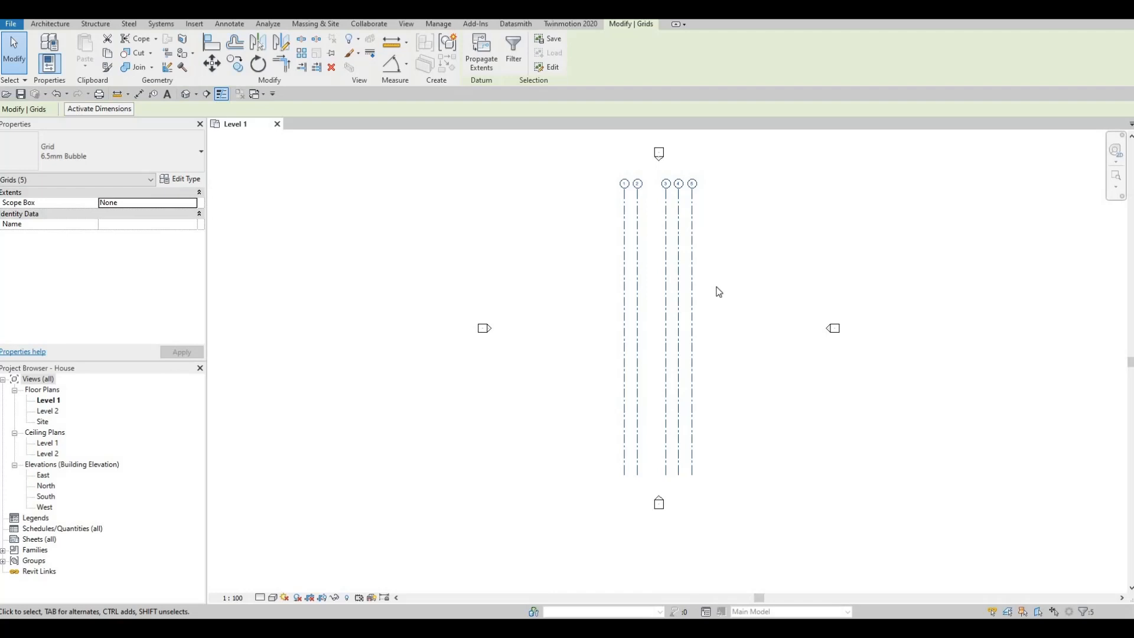
# - Draw a horizontal grid line from east to west across the upper part of the five vertical grids and finish the Grid command
pyautogui.press('g')
pyautogui.press('r')
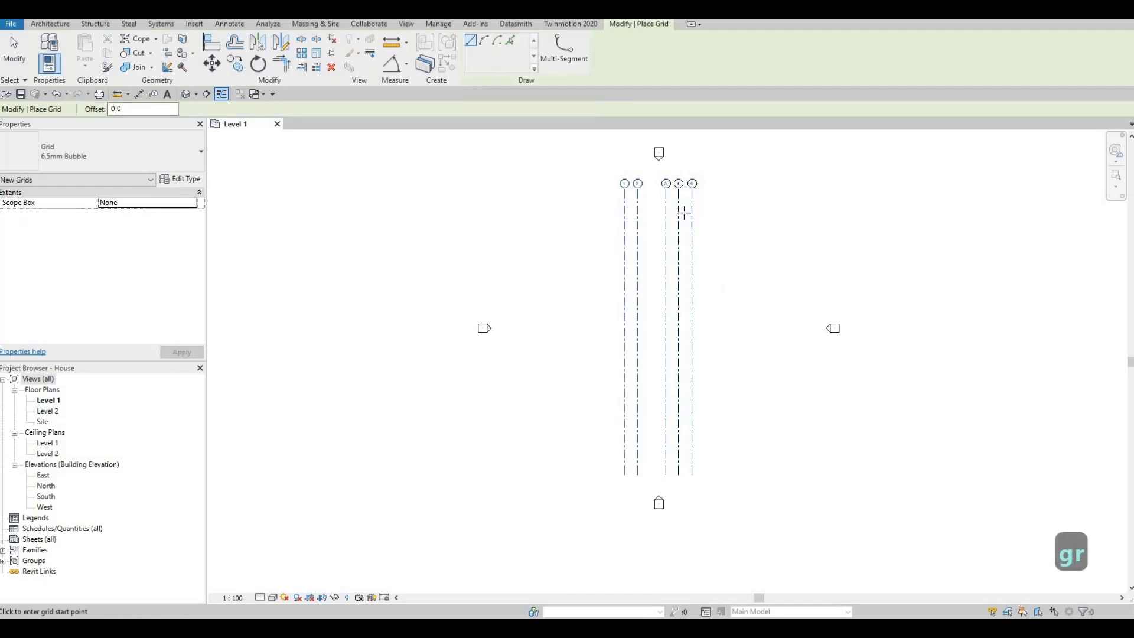
pyautogui.click(749, 234)
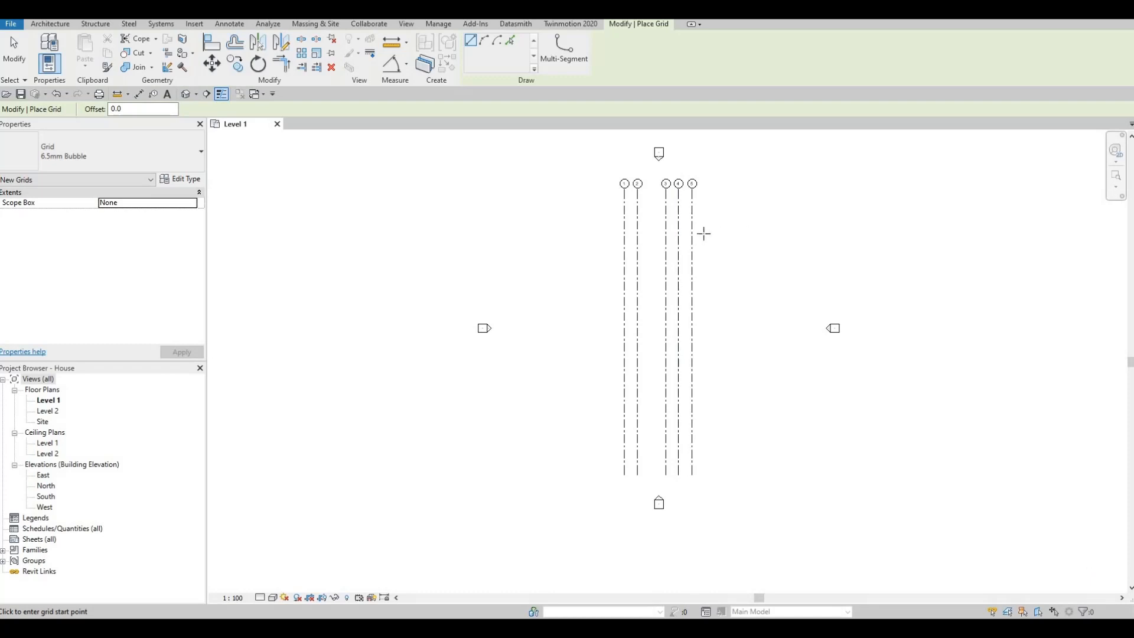
pyautogui.click(555, 233)
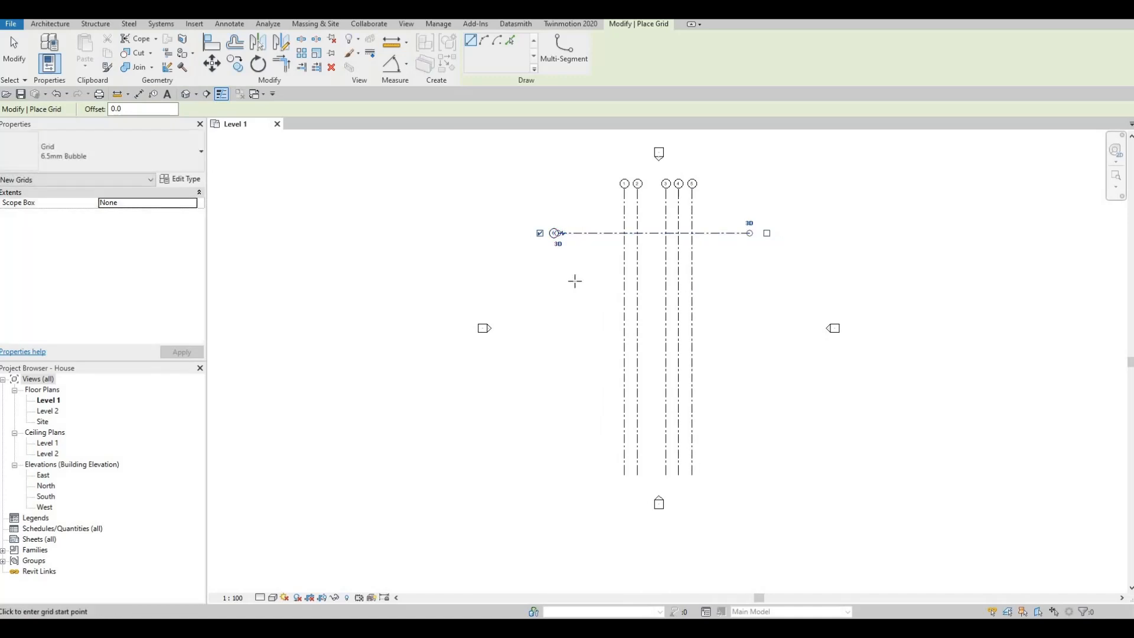
pyautogui.press('Escape')
pyautogui.press('Escape')
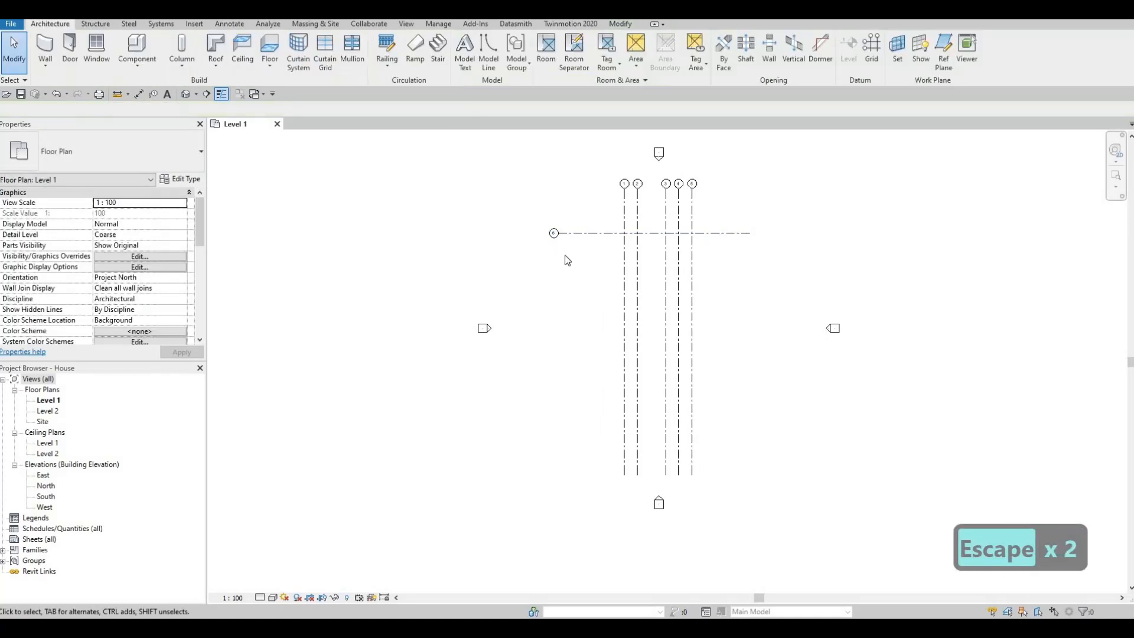
# - Rename the new horizontal grid line as A
pyautogui.scroll(4, 567, 203)
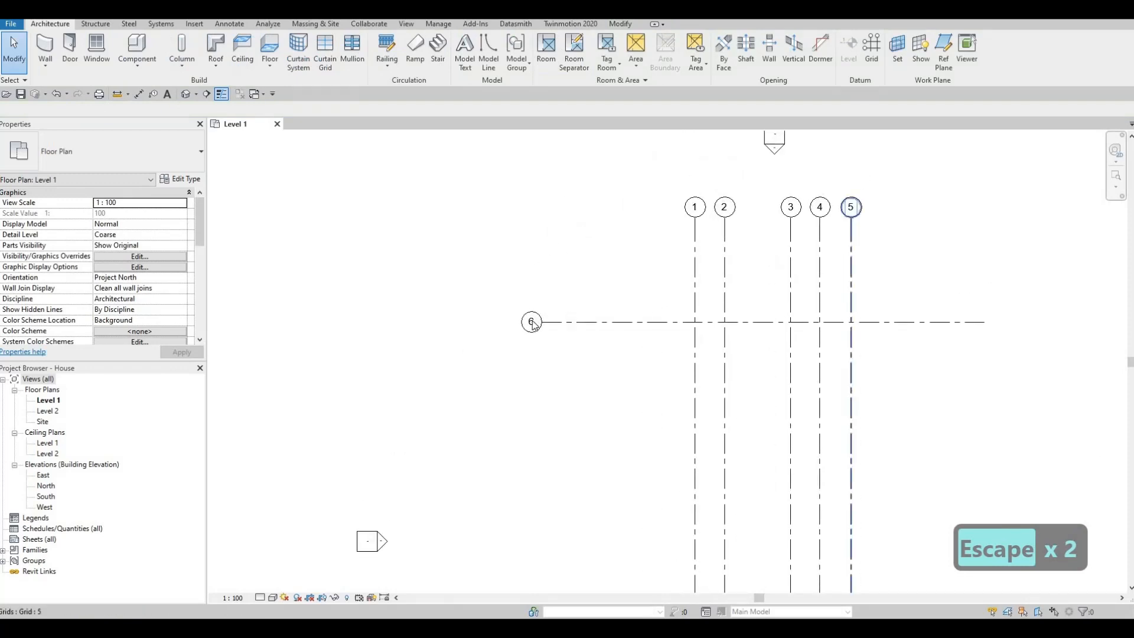
pyautogui.click(531, 325)
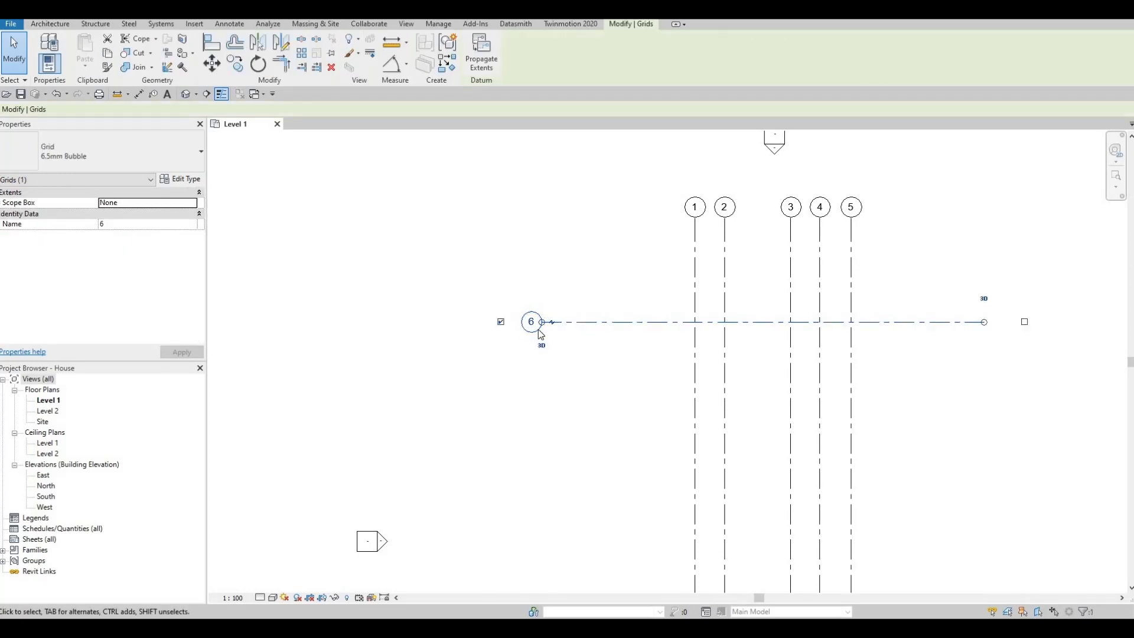
pyautogui.click(532, 324)
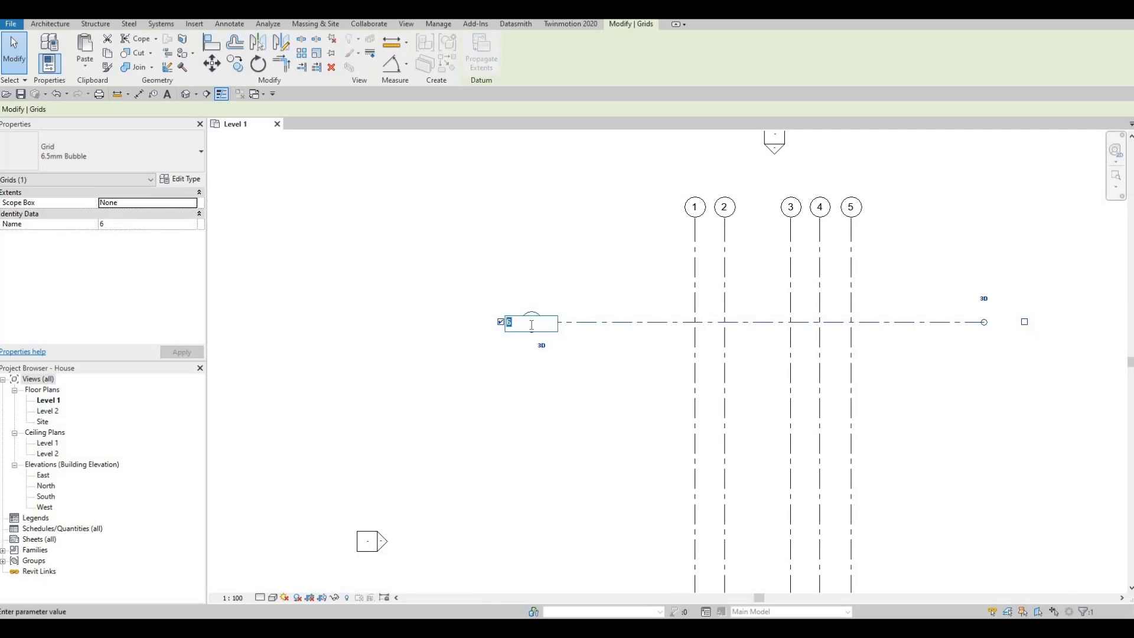
pyautogui.write('A')
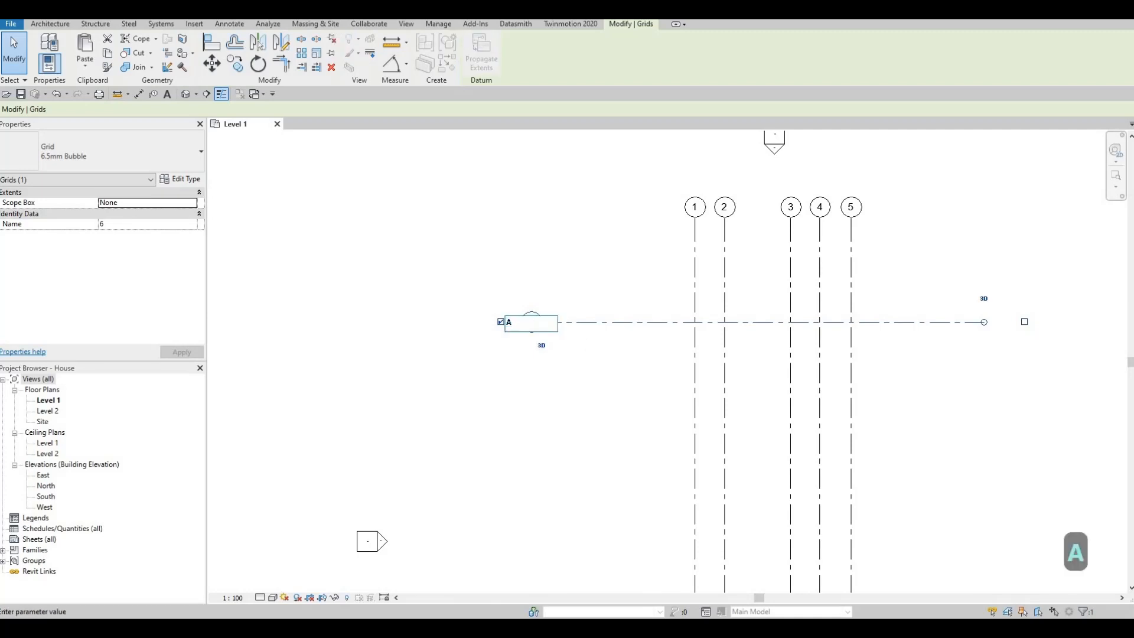
pyautogui.click(602, 289)
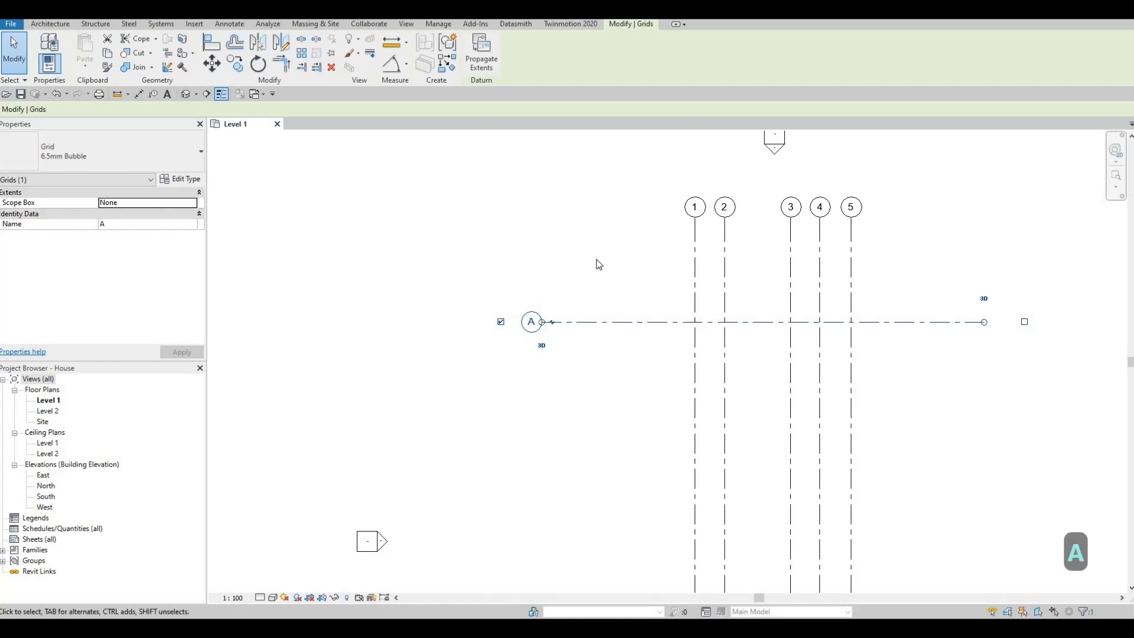
# - Copy grid line A straight down to the south by 8000 mm, keeping the Copy command active
pyautogui.scroll(-2, 615, 327)
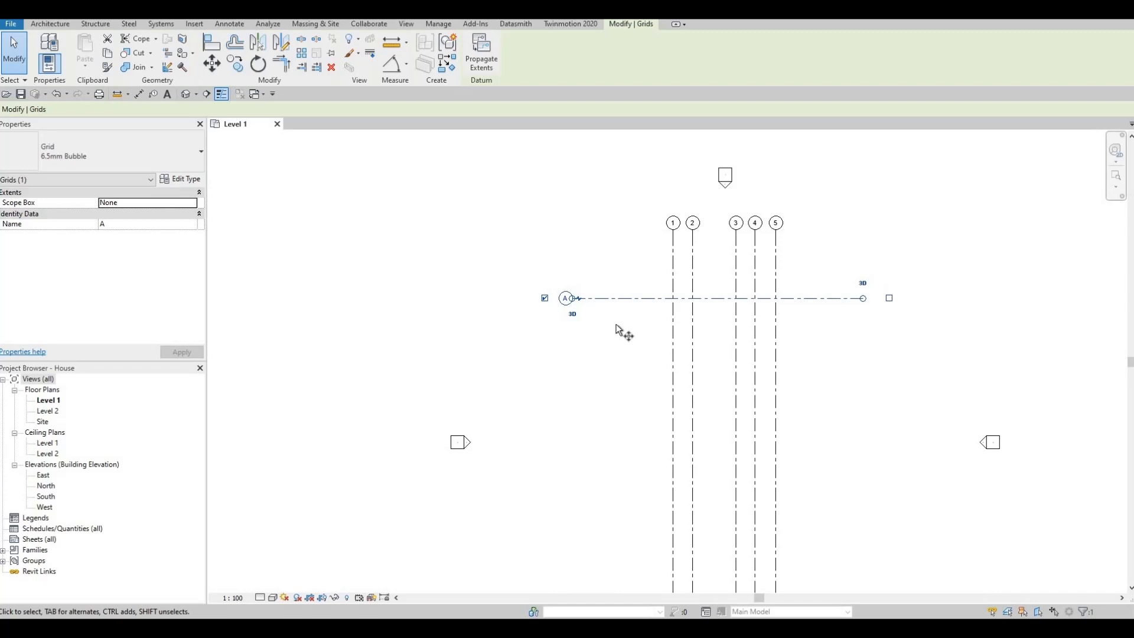
pyautogui.press('c')
pyautogui.press('o')
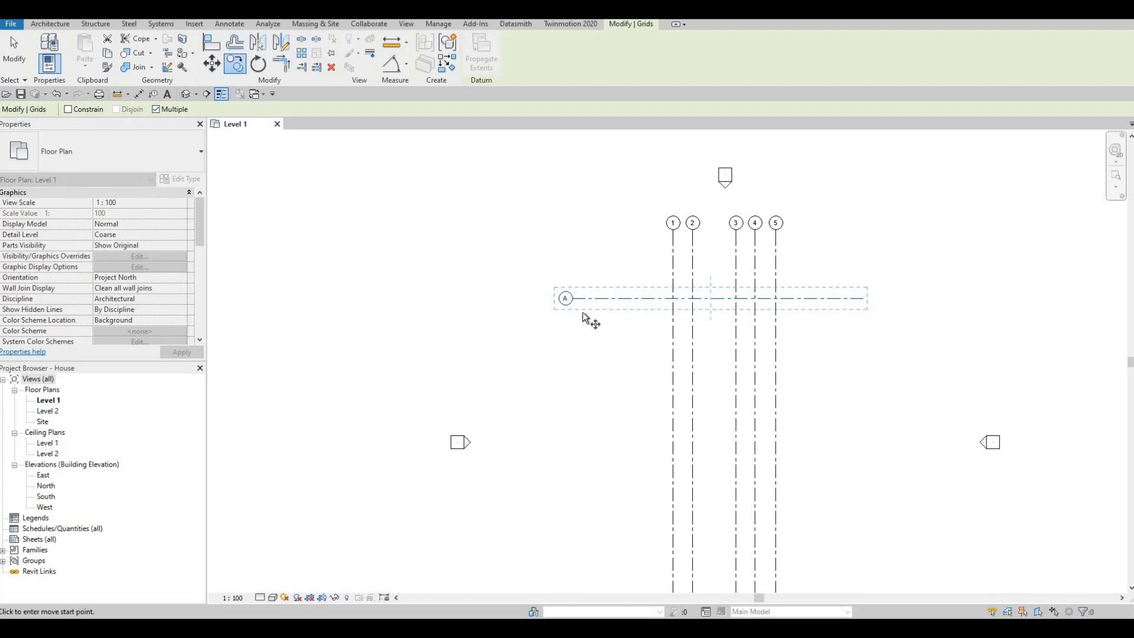
pyautogui.moveTo(617, 286); pyautogui.dragTo(622, 268, button='middle')
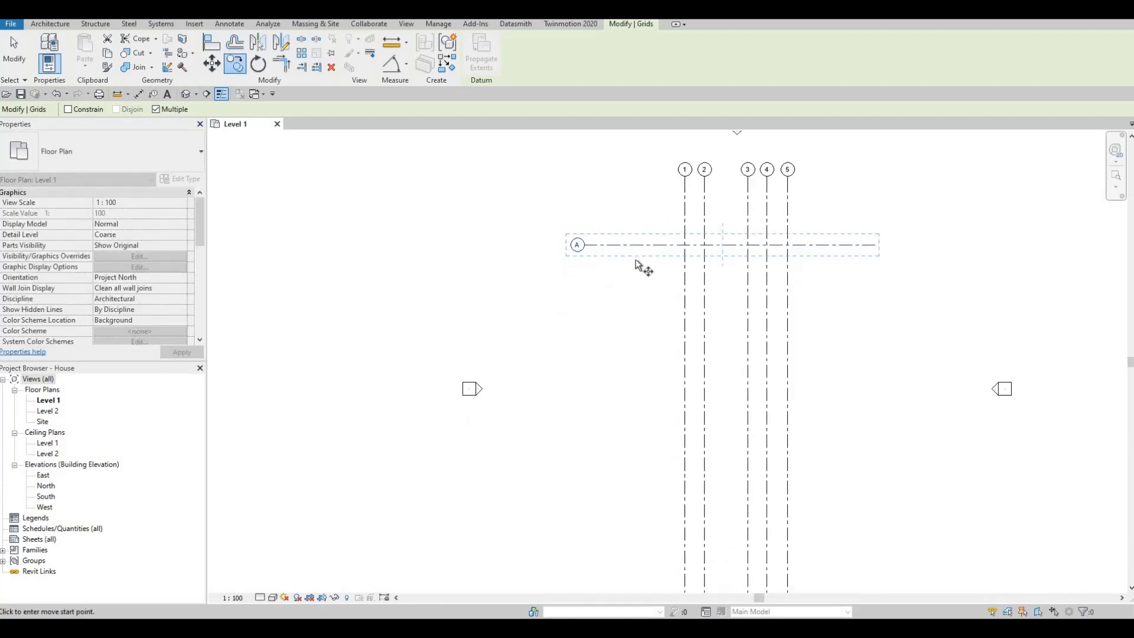
pyautogui.scroll(-1, 633, 258)
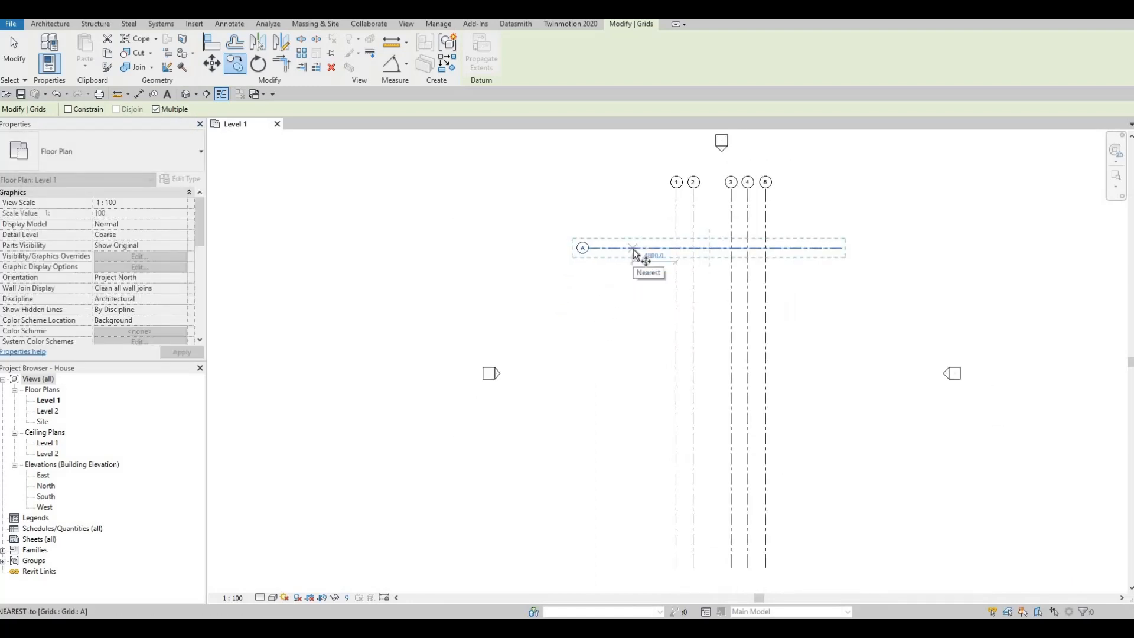
pyautogui.click(633, 248)
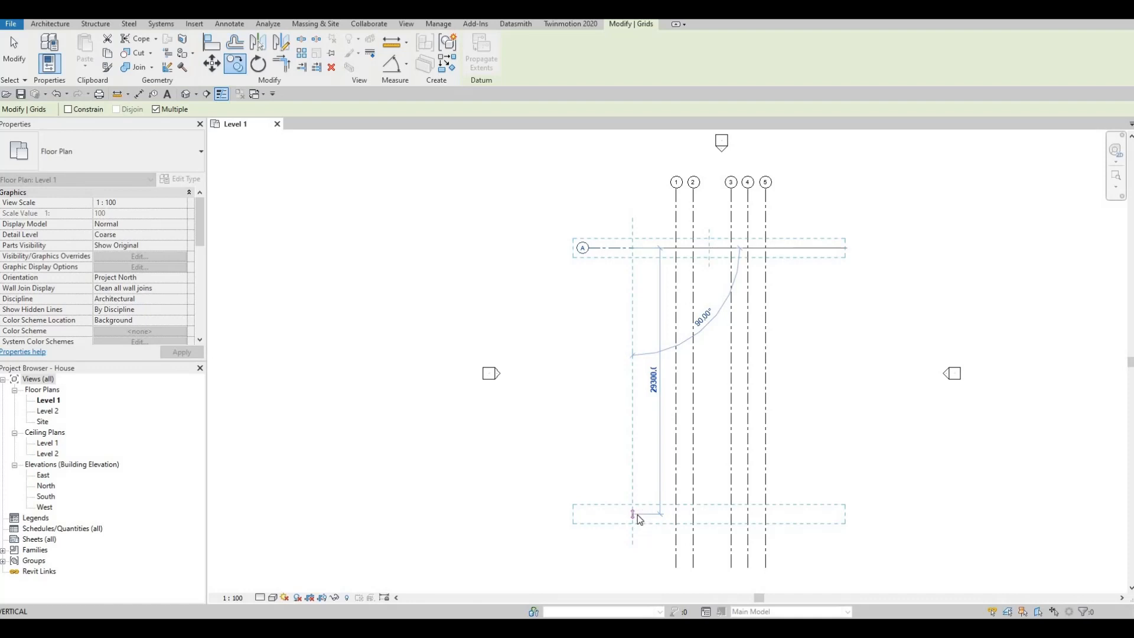
pyautogui.write('8000')
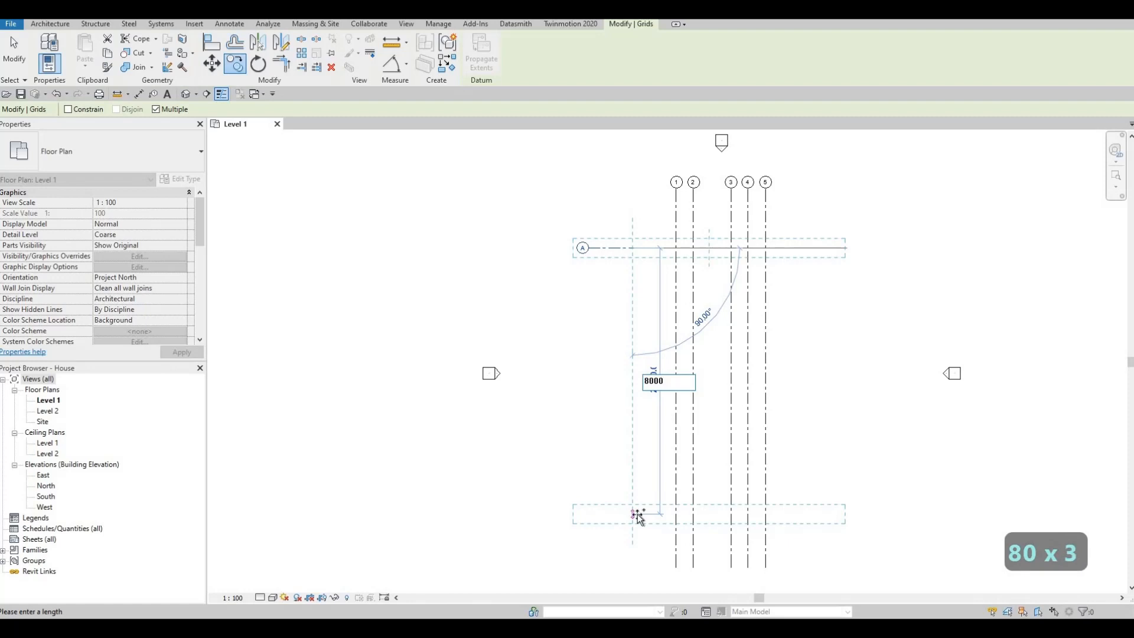
pyautogui.press('Return')
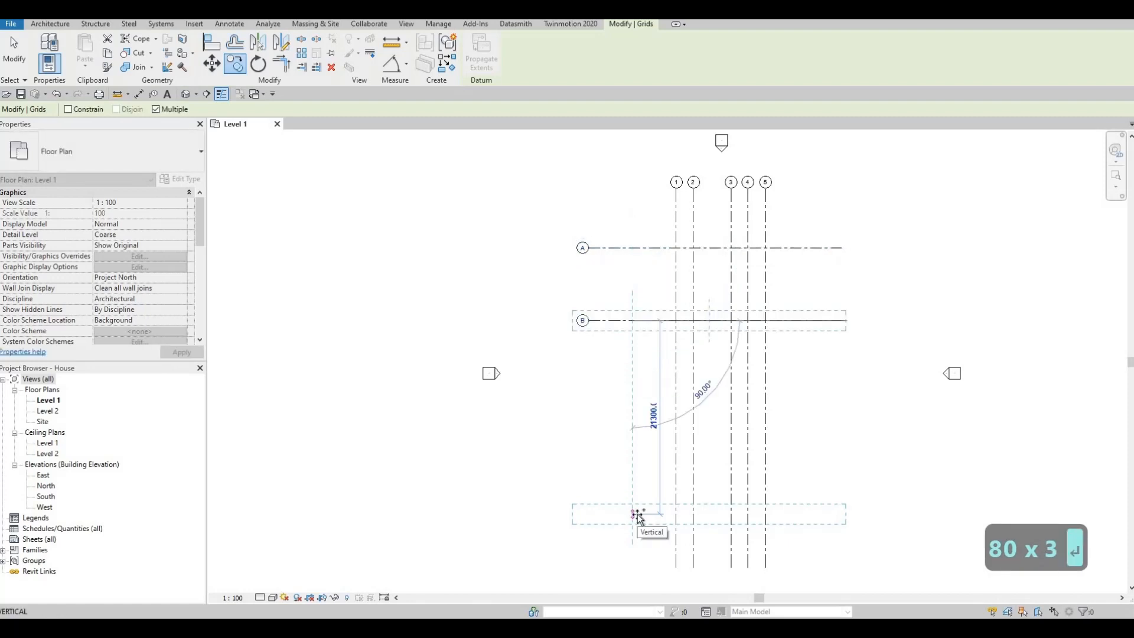
# - Add two more horizontal grid copies to the south at successive spacings of 1405 and 2850 mm
pyautogui.write('1')
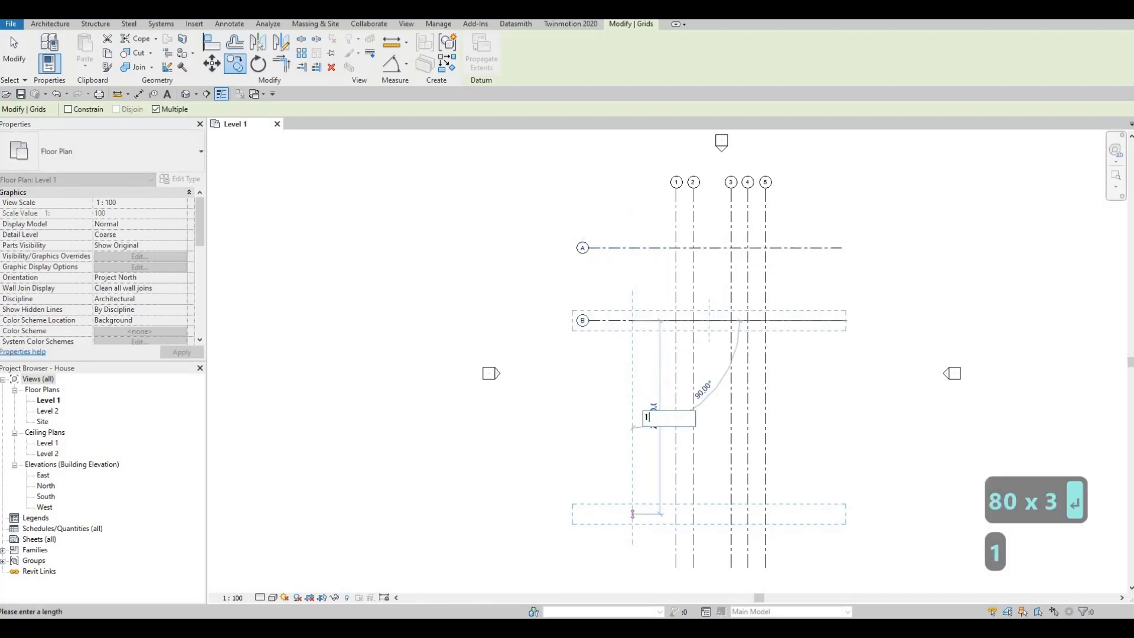
pyautogui.write('405')
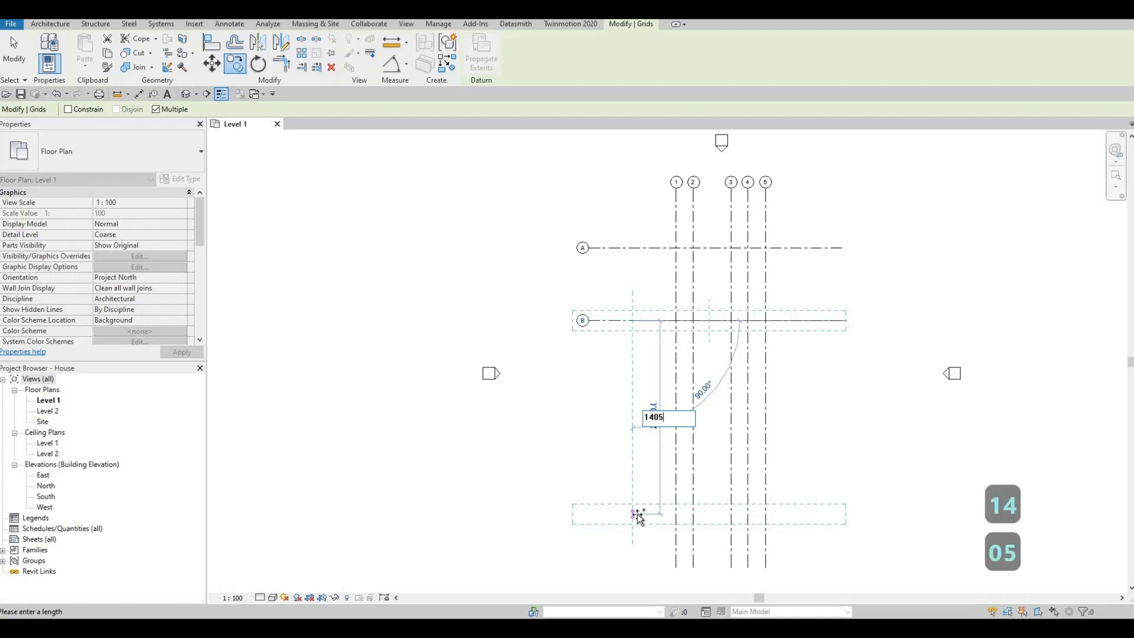
pyautogui.press('Return')
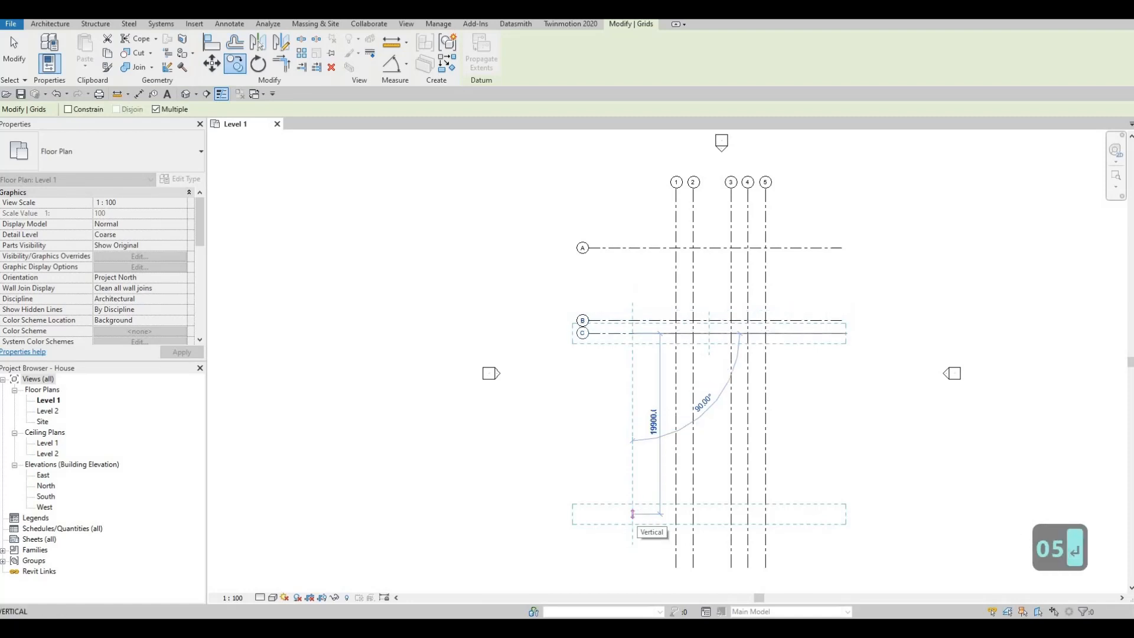
pyautogui.write('28')
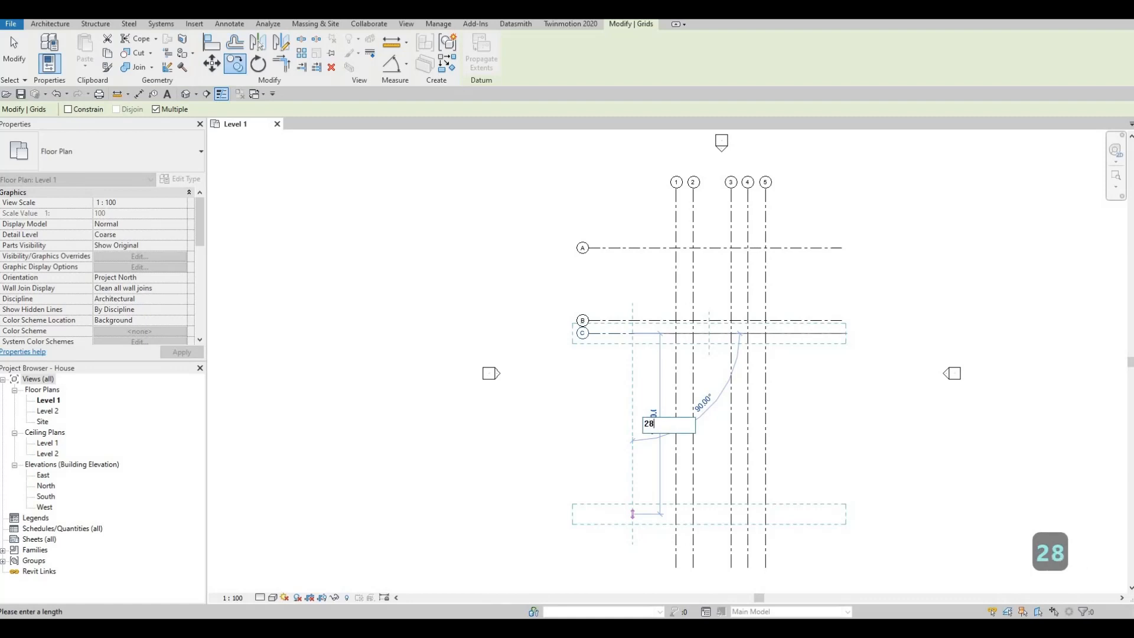
pyautogui.write('50')
pyautogui.press('Return')
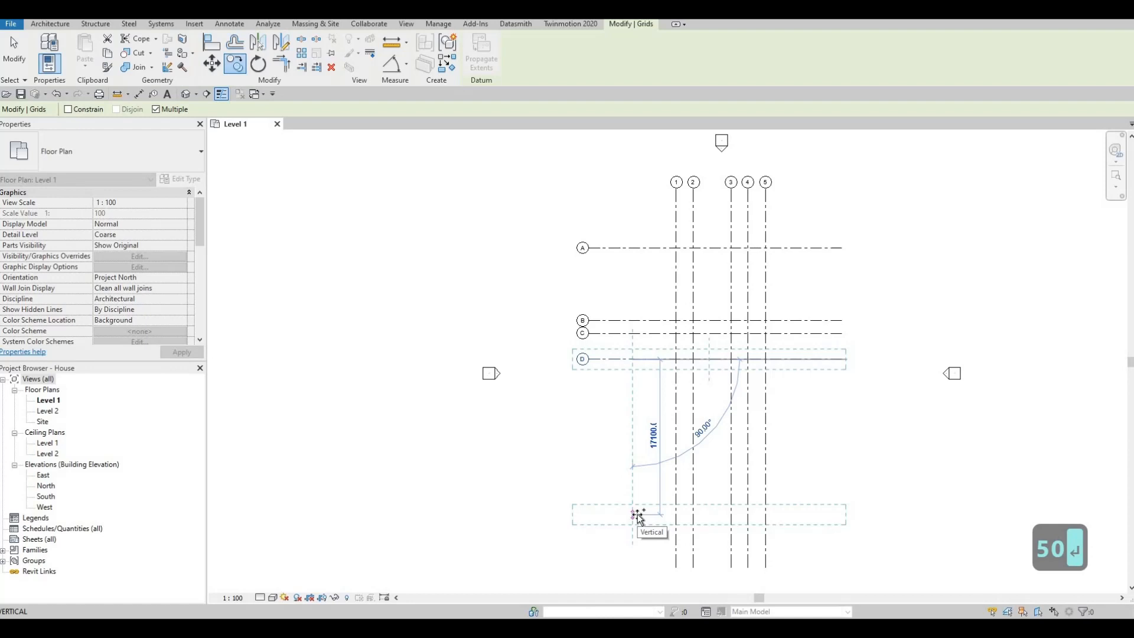
# - Continue copying the horizontal grid southward from grid D at successive spacings of 1737, 1325 and 1180 mm
pyautogui.write('17')
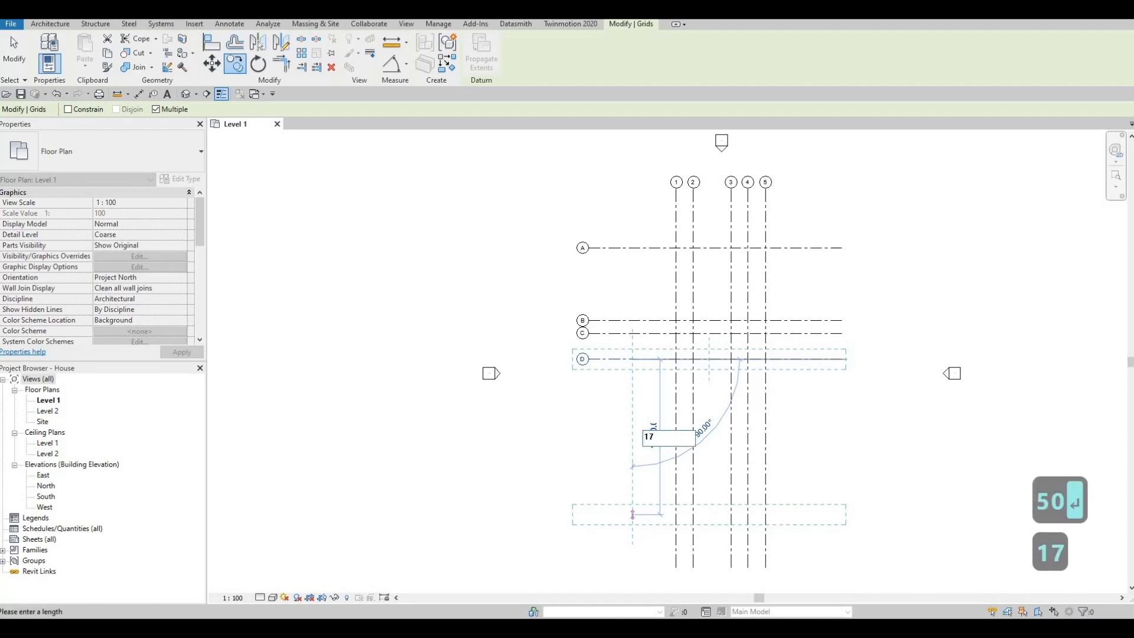
pyautogui.write('37')
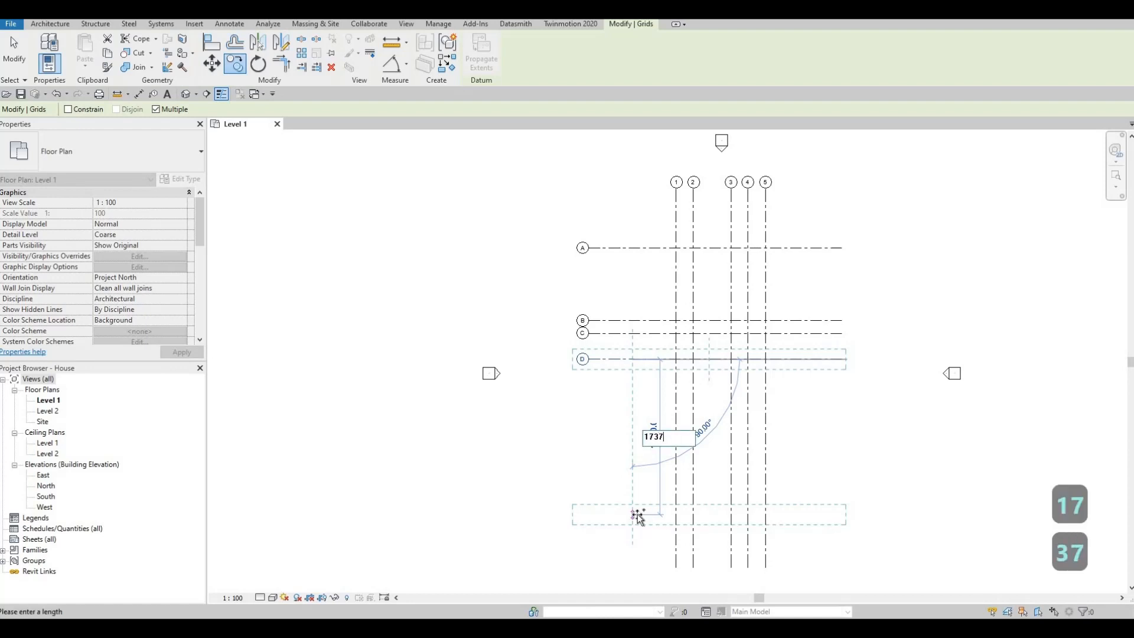
pyautogui.press('Return')
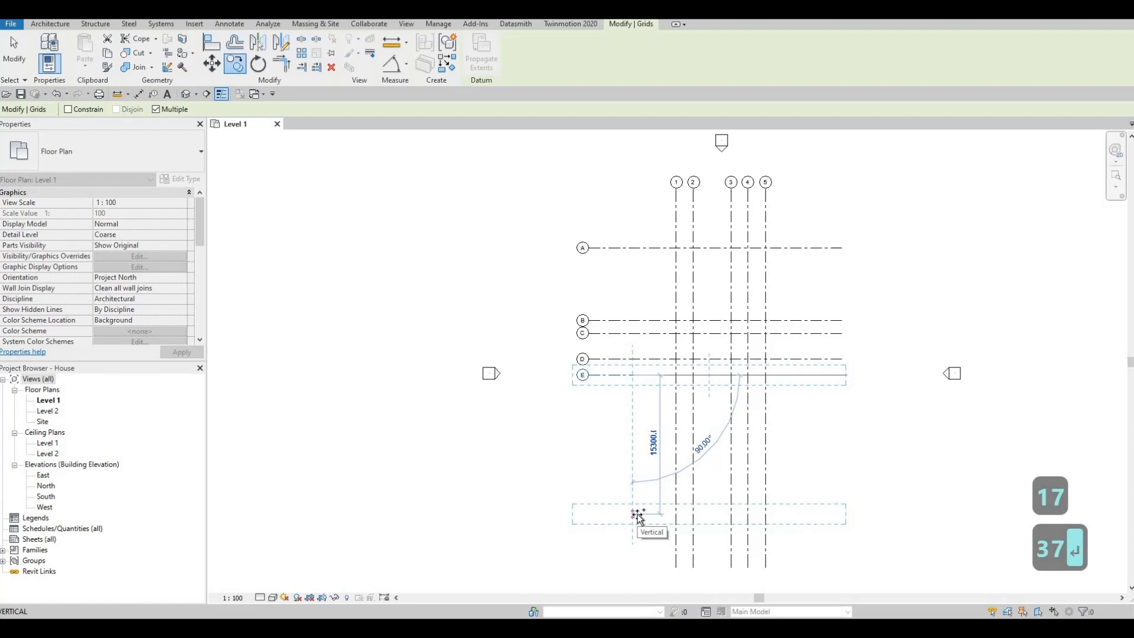
pyautogui.write('13')
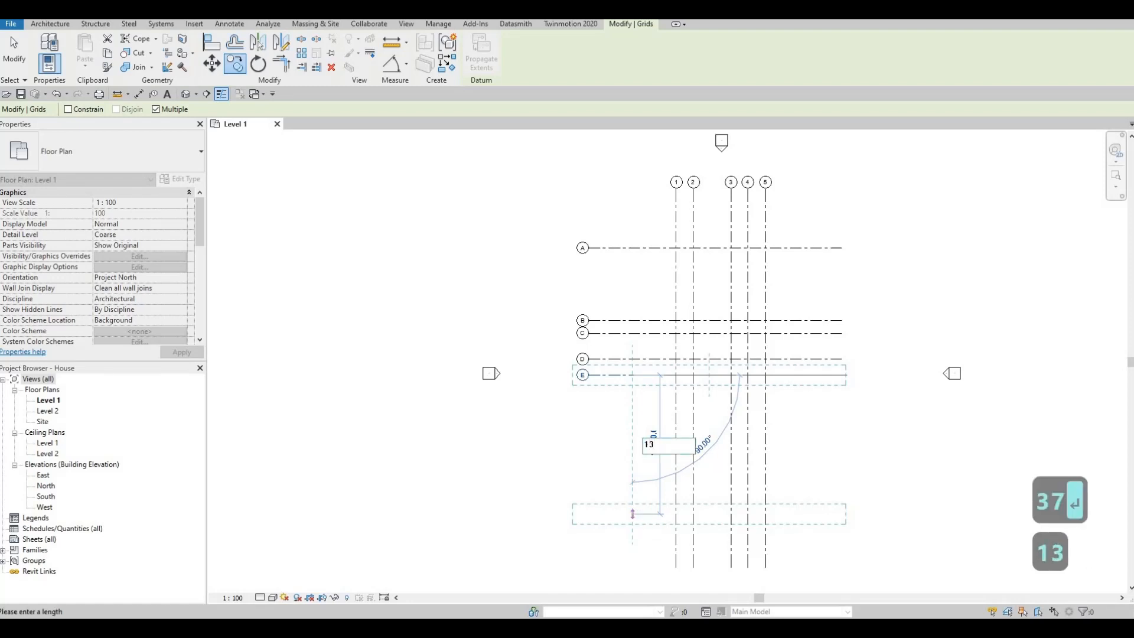
pyautogui.write('25')
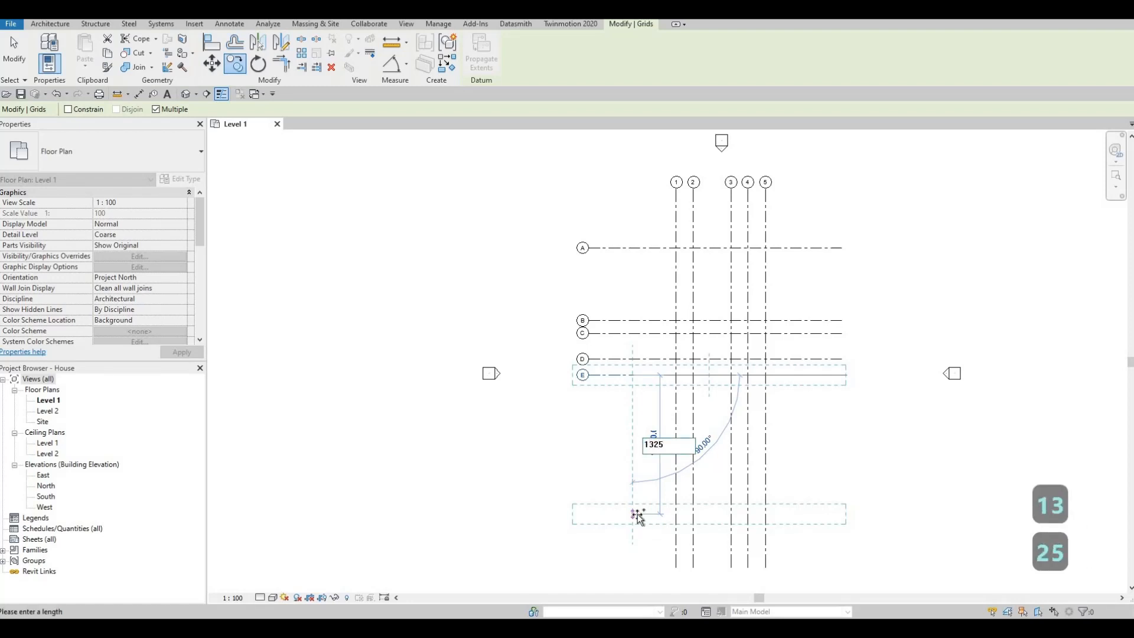
pyautogui.press('Return')
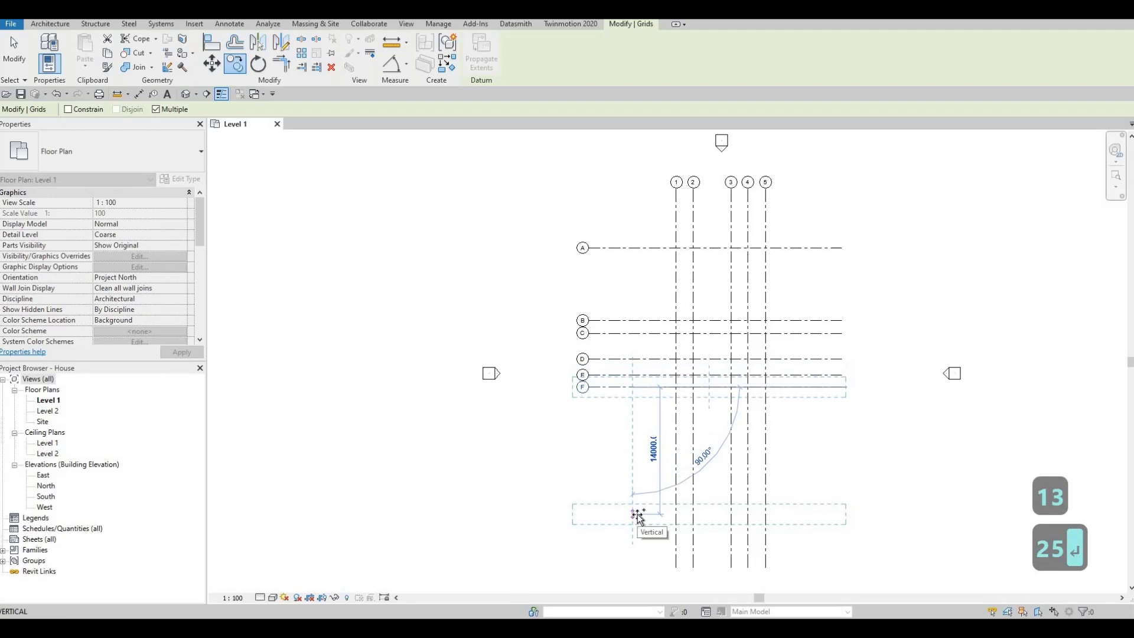
pyautogui.write('11')
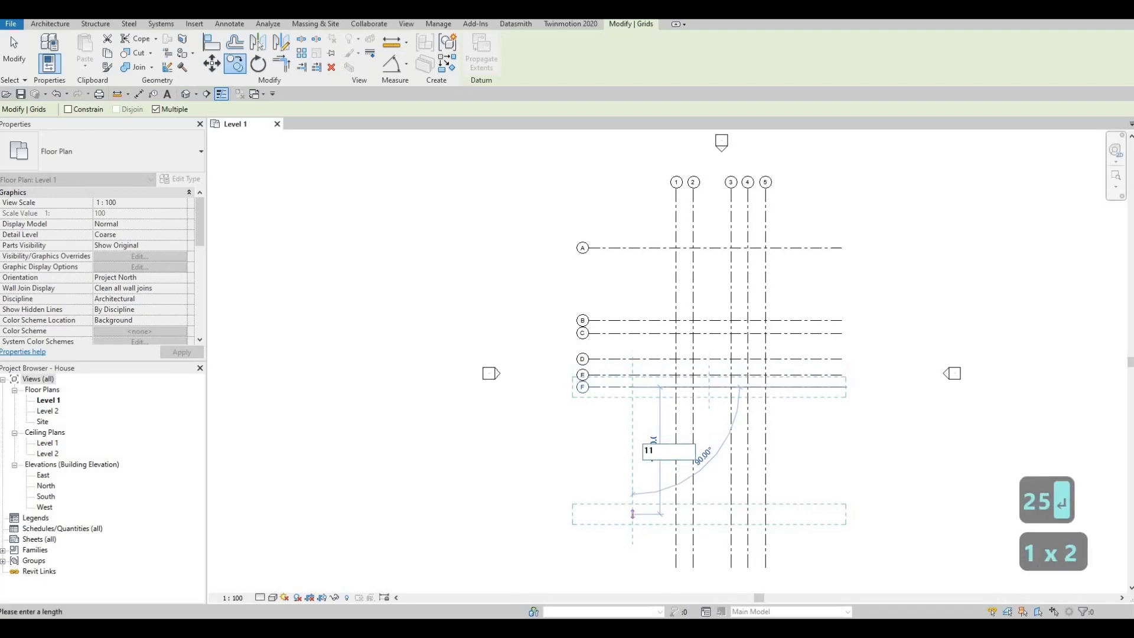
pyautogui.write('80')
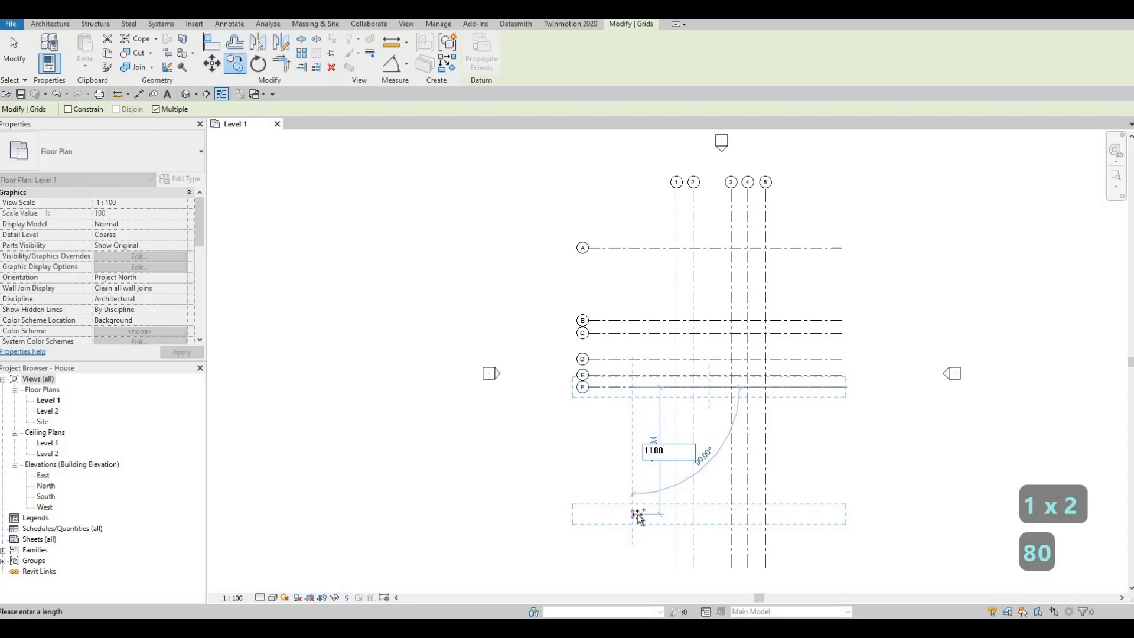
pyautogui.press('Return')
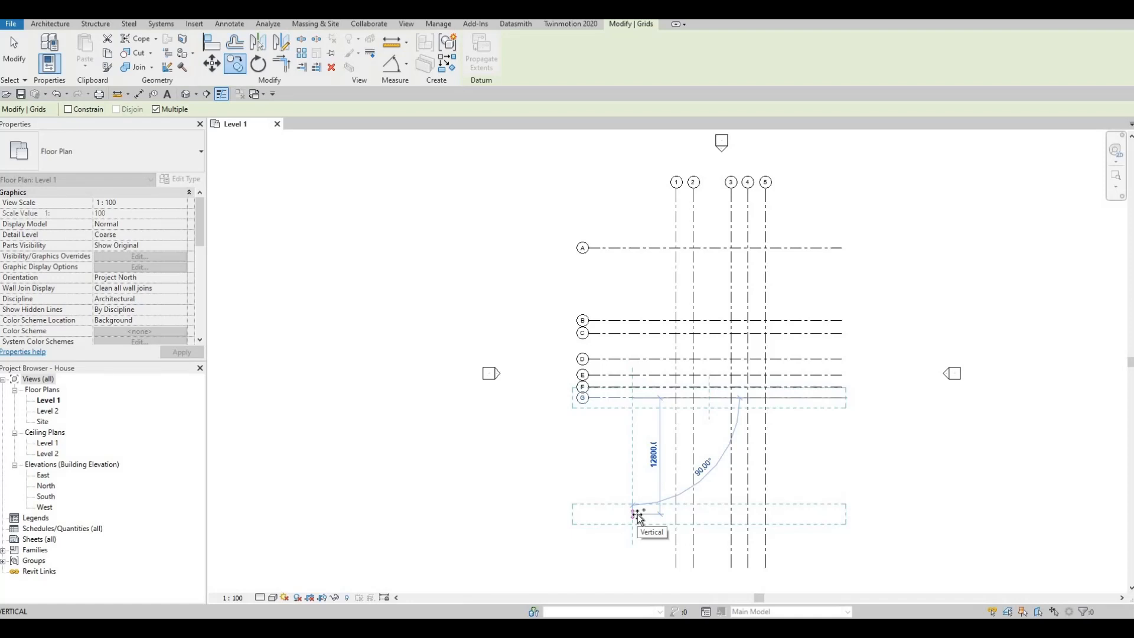
# - Place two further horizontal grid copies south of grid G at successive spacings of 2705 and 1180 mm
pyautogui.write('2')
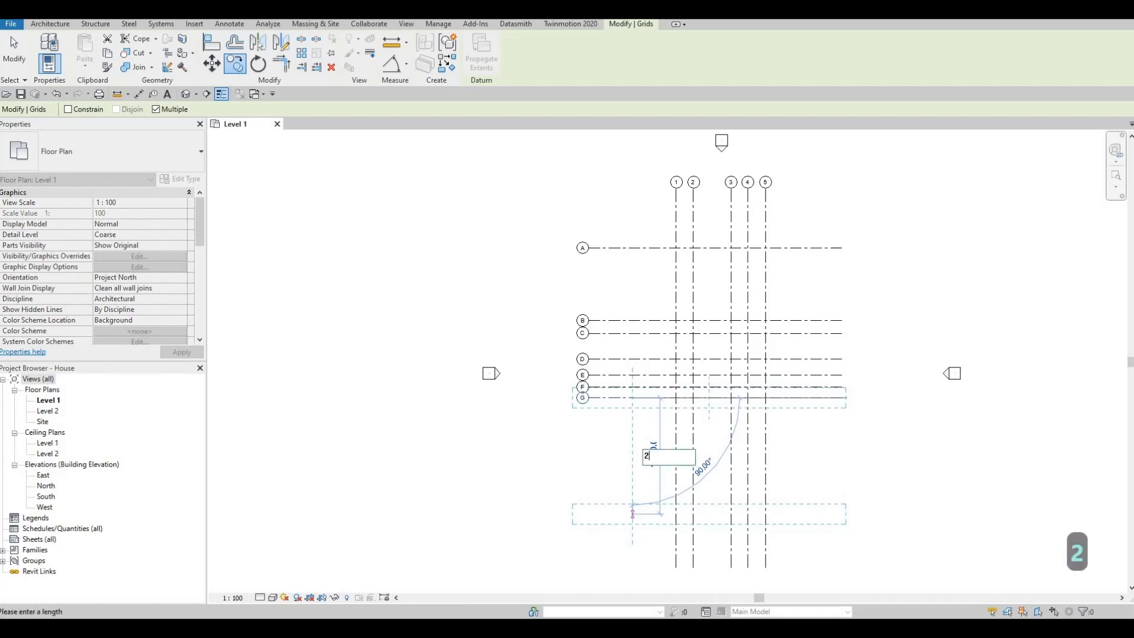
pyautogui.write('705')
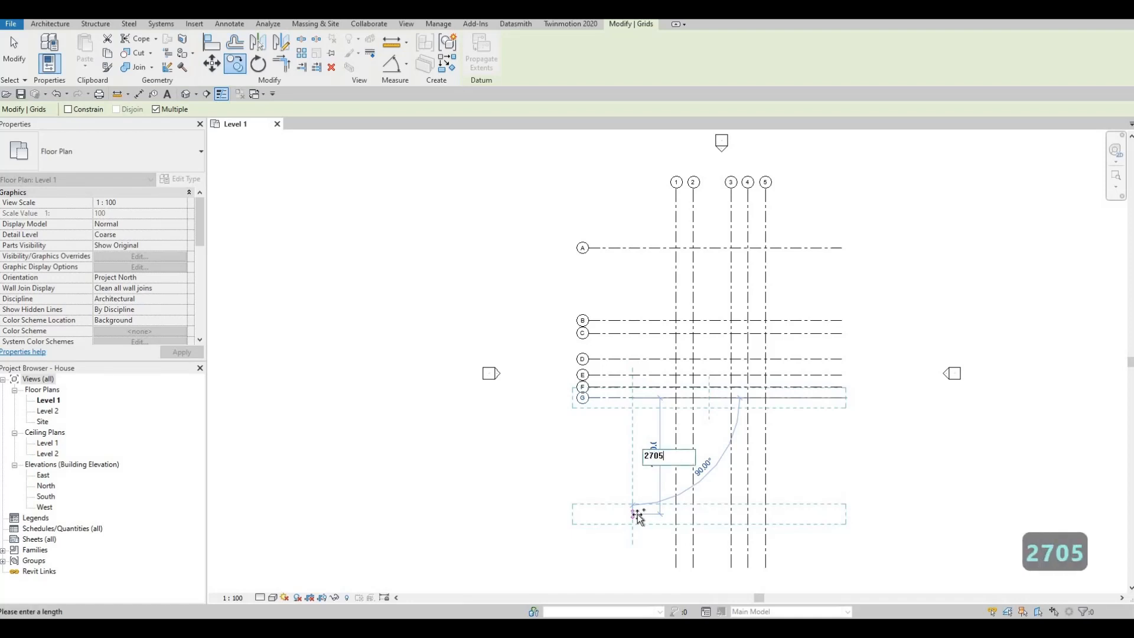
pyautogui.press('Return')
pyautogui.write('1')
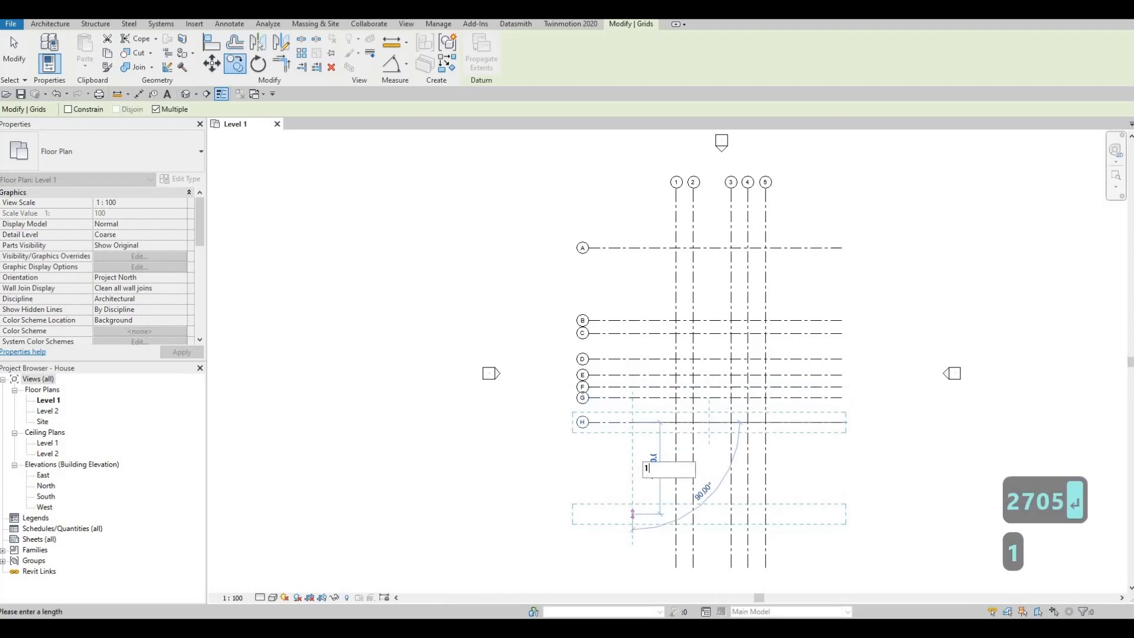
pyautogui.write('180')
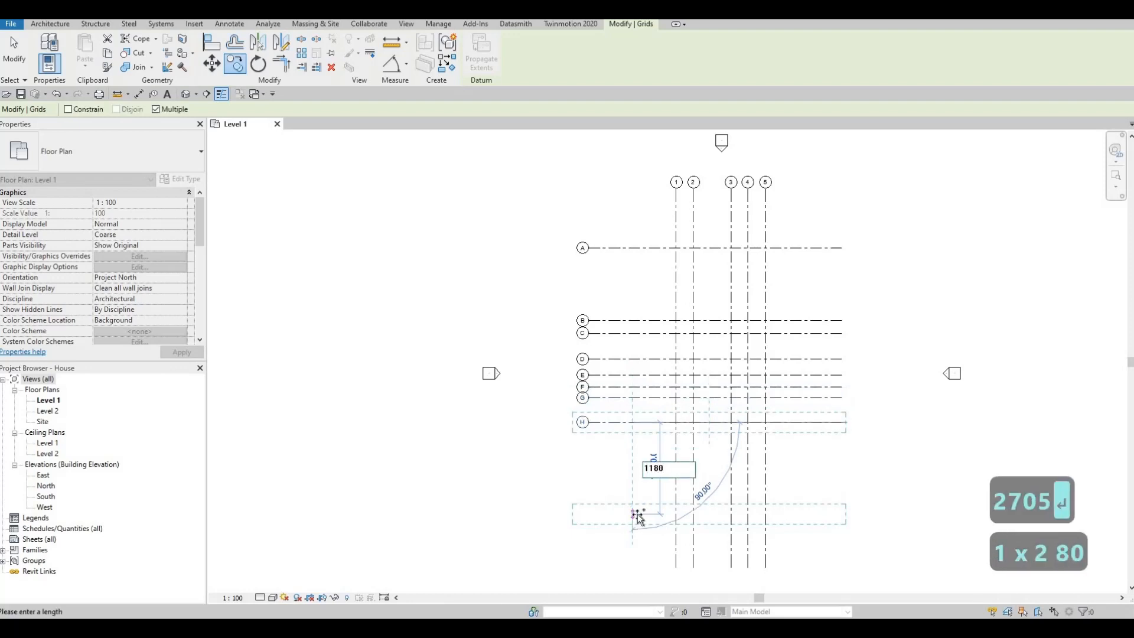
pyautogui.press('Return')
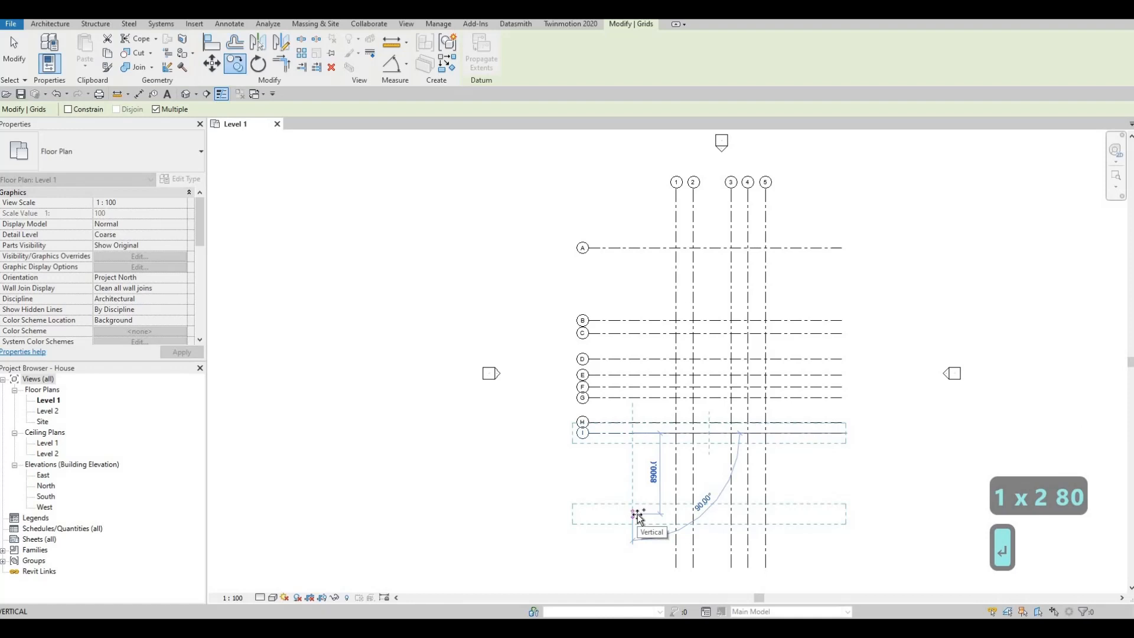
# - Add the last two horizontal grid copies south of grid I at successive spacings of 675 and 3810 mm, ending the Copy command
pyautogui.write('6')
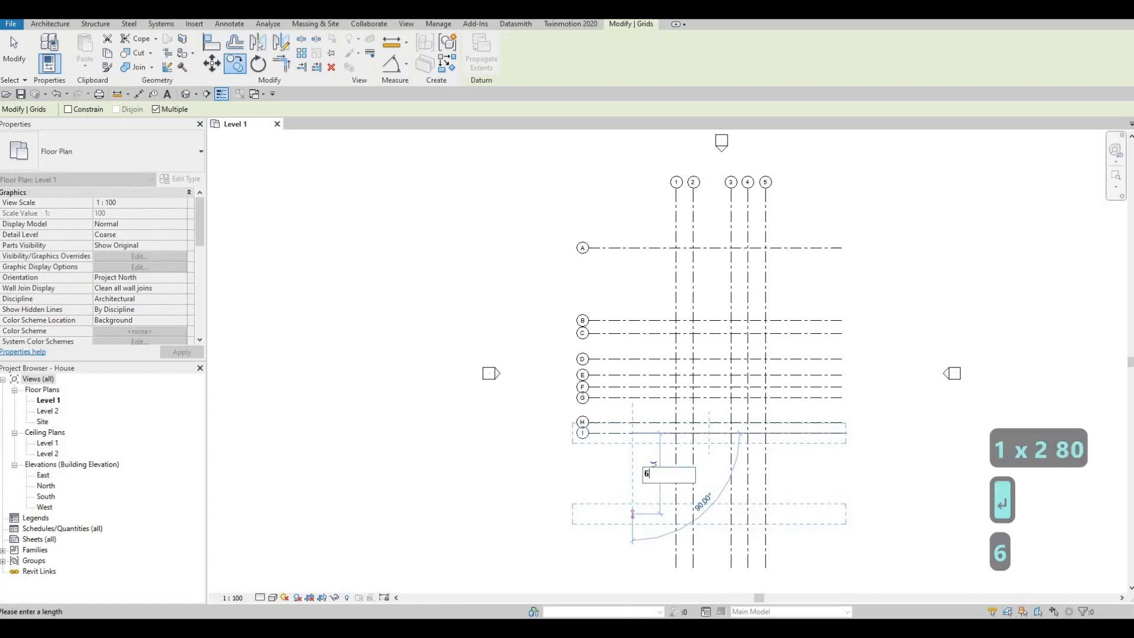
pyautogui.write('75')
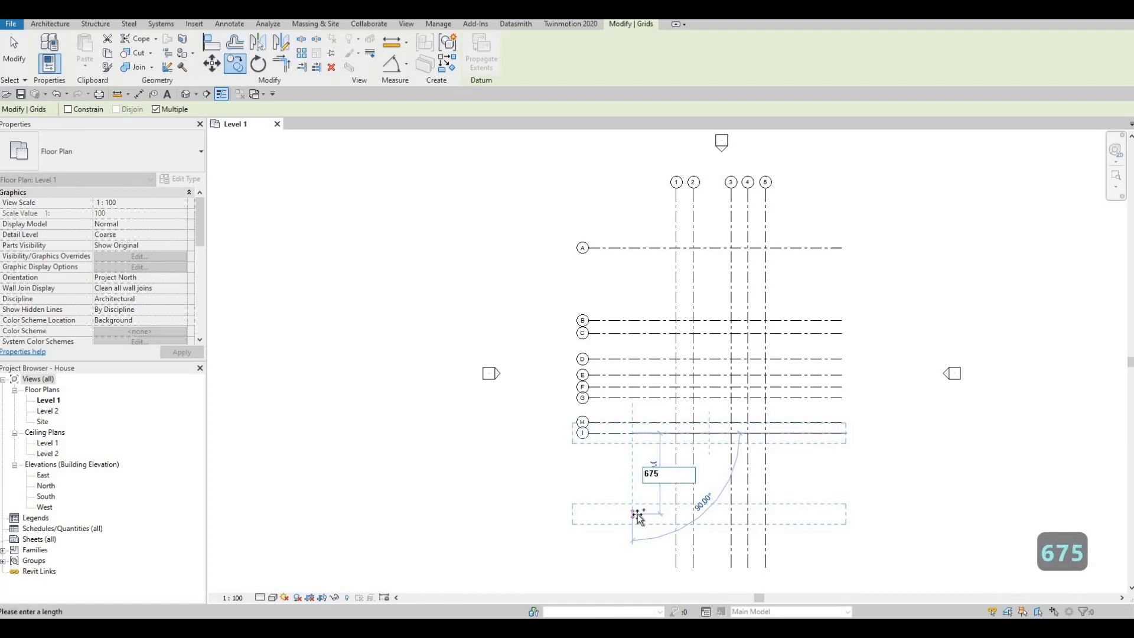
pyautogui.press('Return')
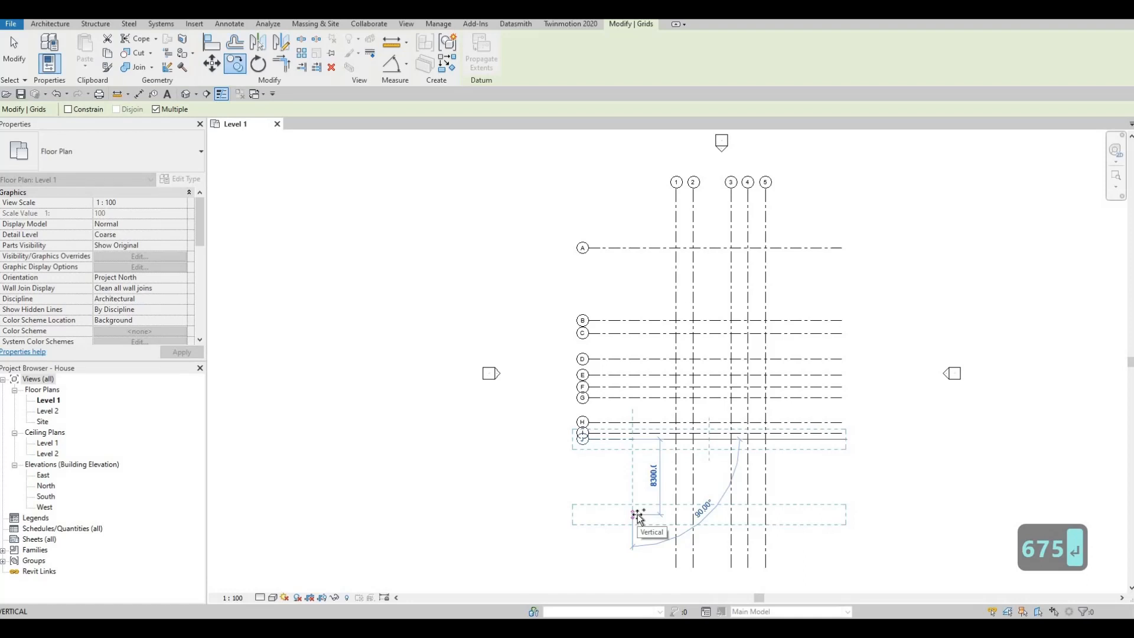
pyautogui.write('38')
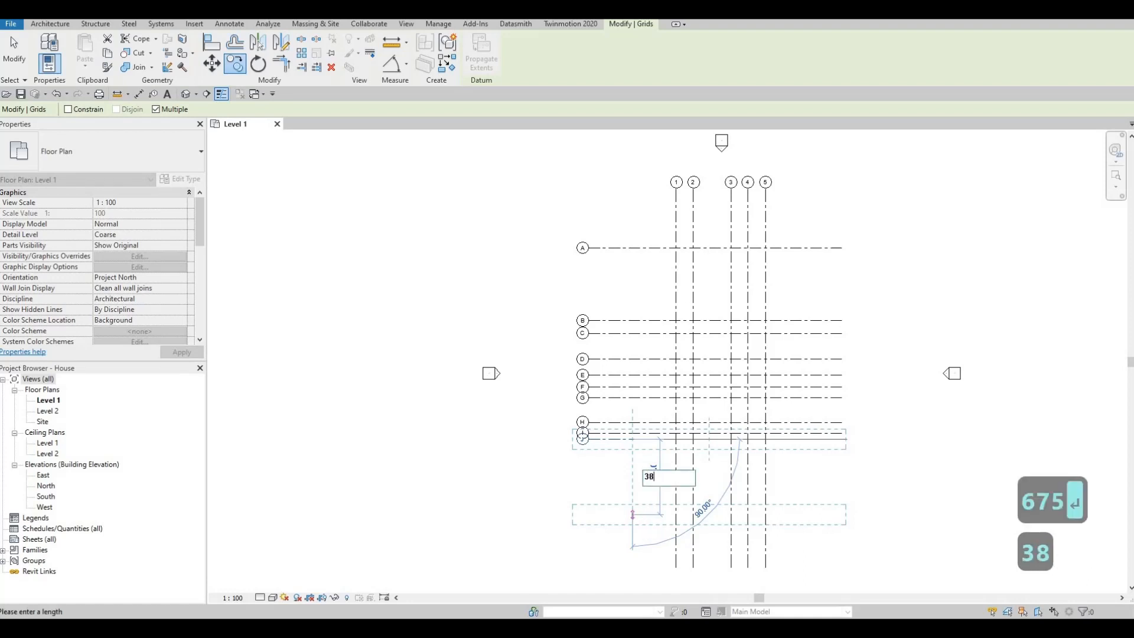
pyautogui.write('10')
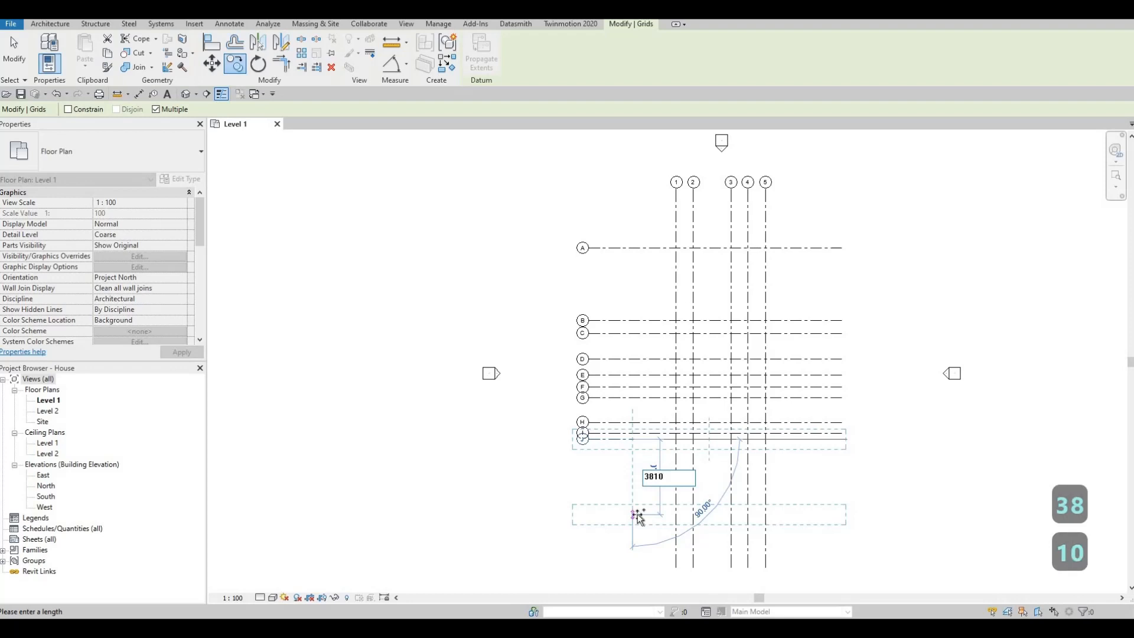
pyautogui.press('Return')
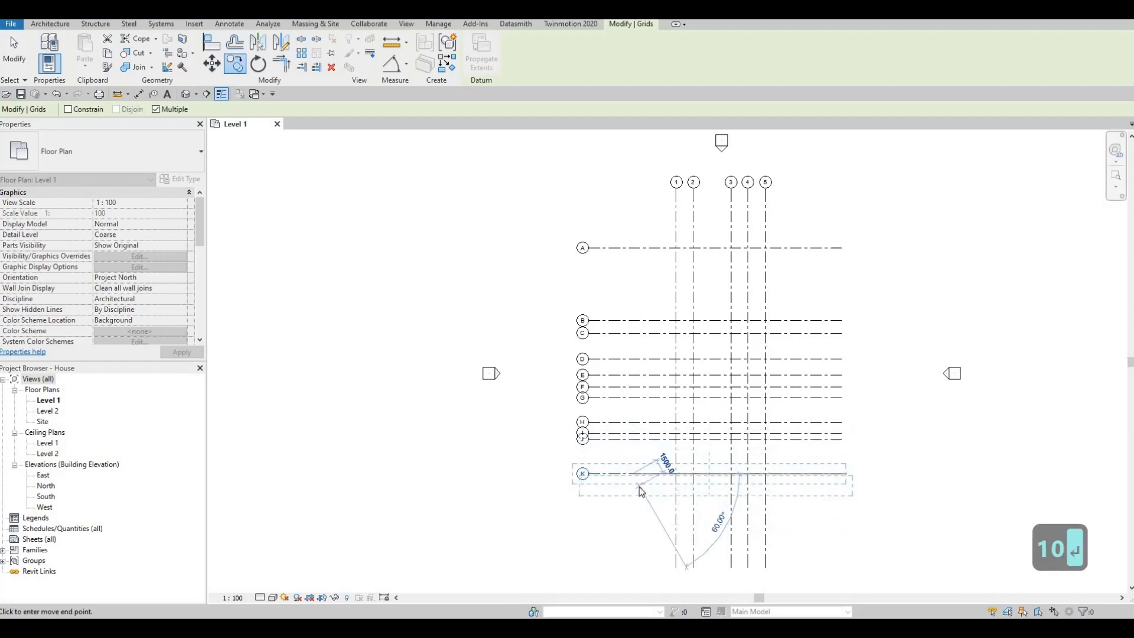
pyautogui.press('Escape')
pyautogui.press('Escape')
# - Place a continuous aligned dimension string across vertical grids 1 to 5, north of grid A
pyautogui.scroll(3, 651, 481)
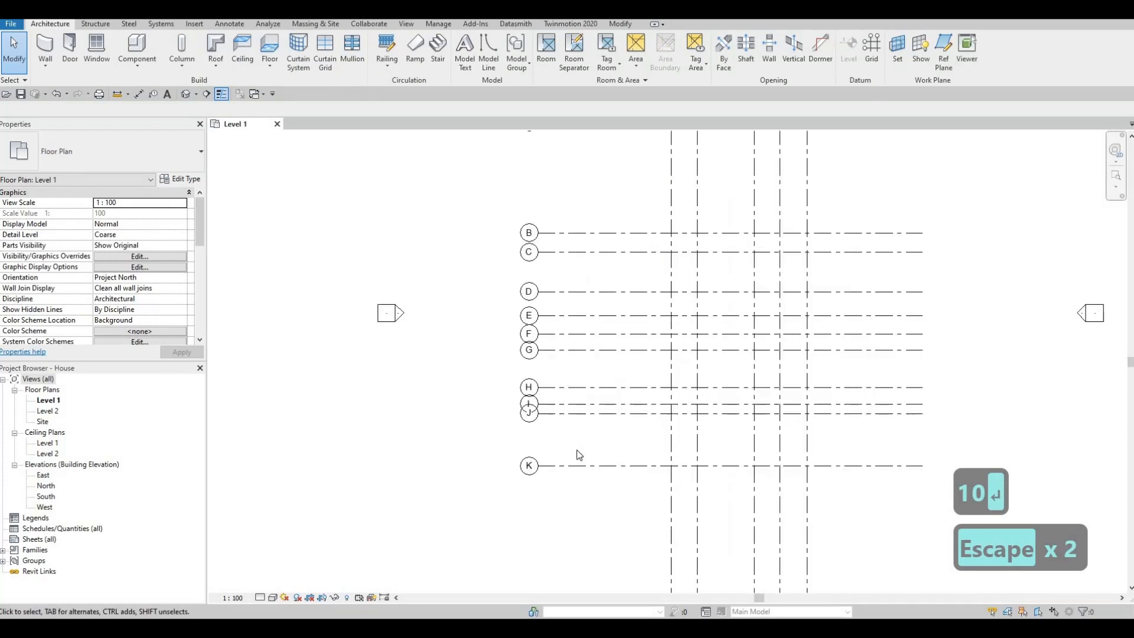
pyautogui.moveTo(644, 483); pyautogui.dragTo(581, 456, button='middle')
pyautogui.scroll(-4, 578, 455)
pyautogui.scroll(1, 576, 450)
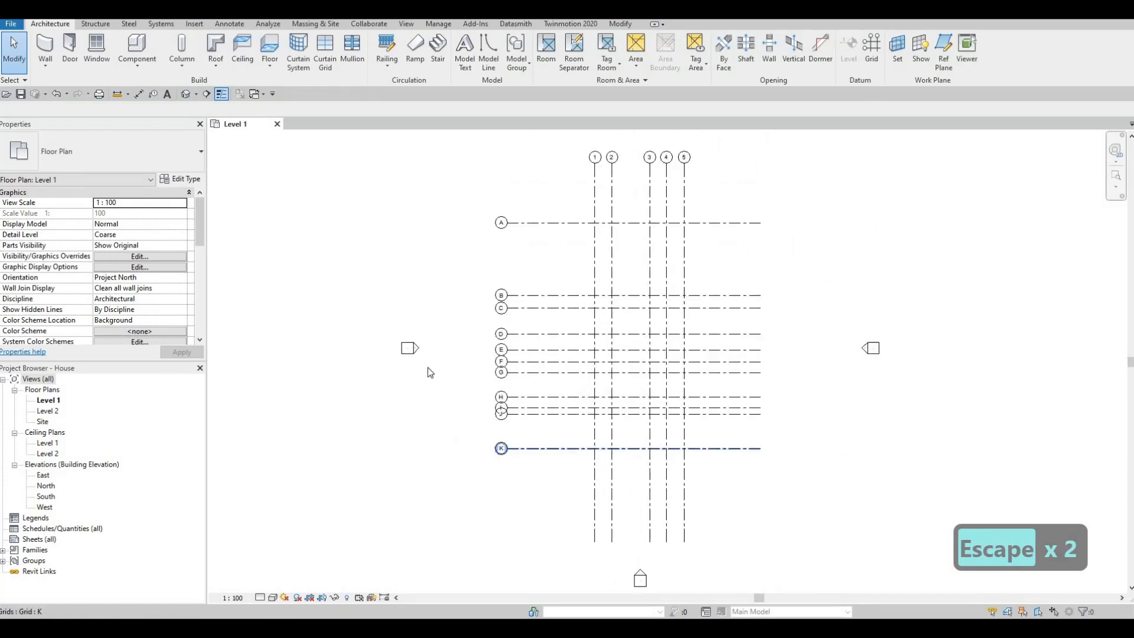
pyautogui.moveTo(520, 350); pyautogui.dragTo(518, 387, button='middle')
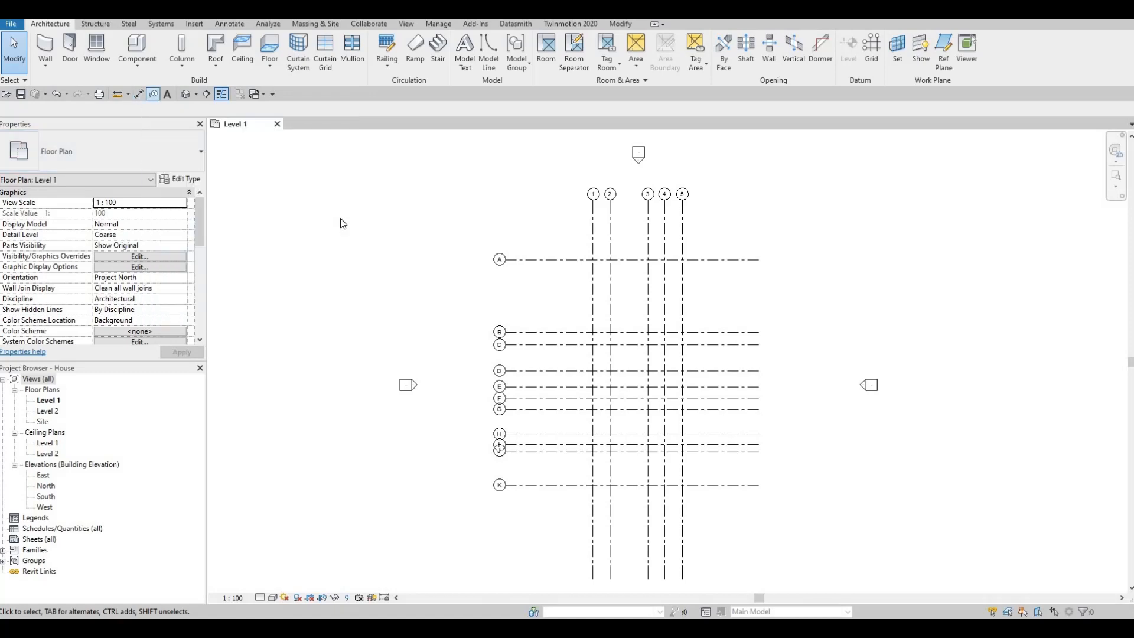
pyautogui.press('d')
pyautogui.press('i')
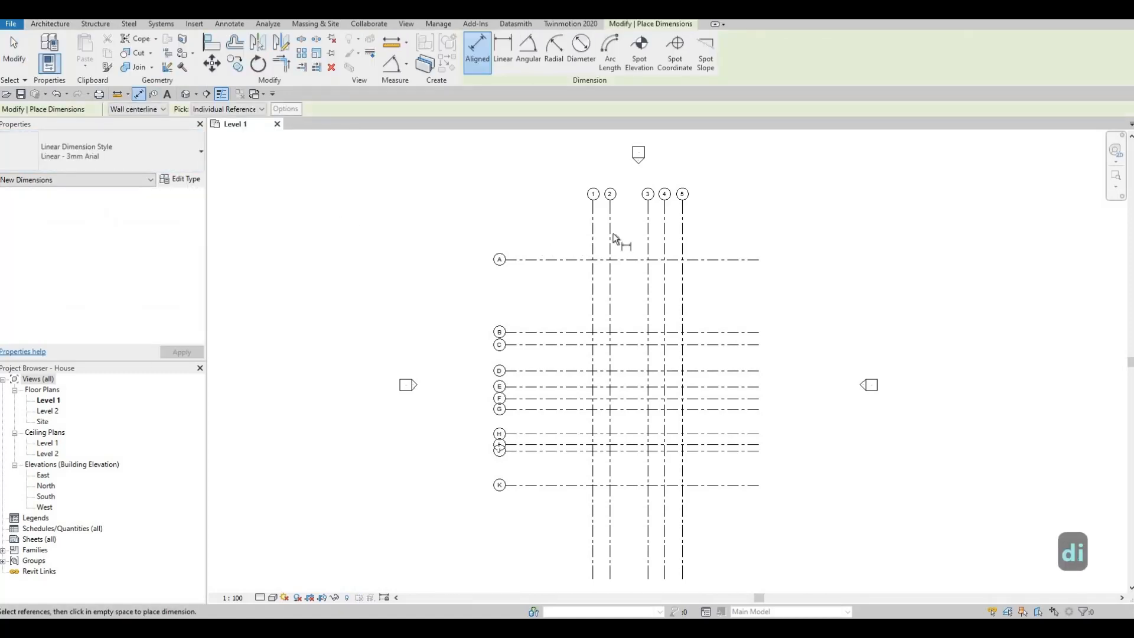
pyautogui.scroll(2, 583, 236)
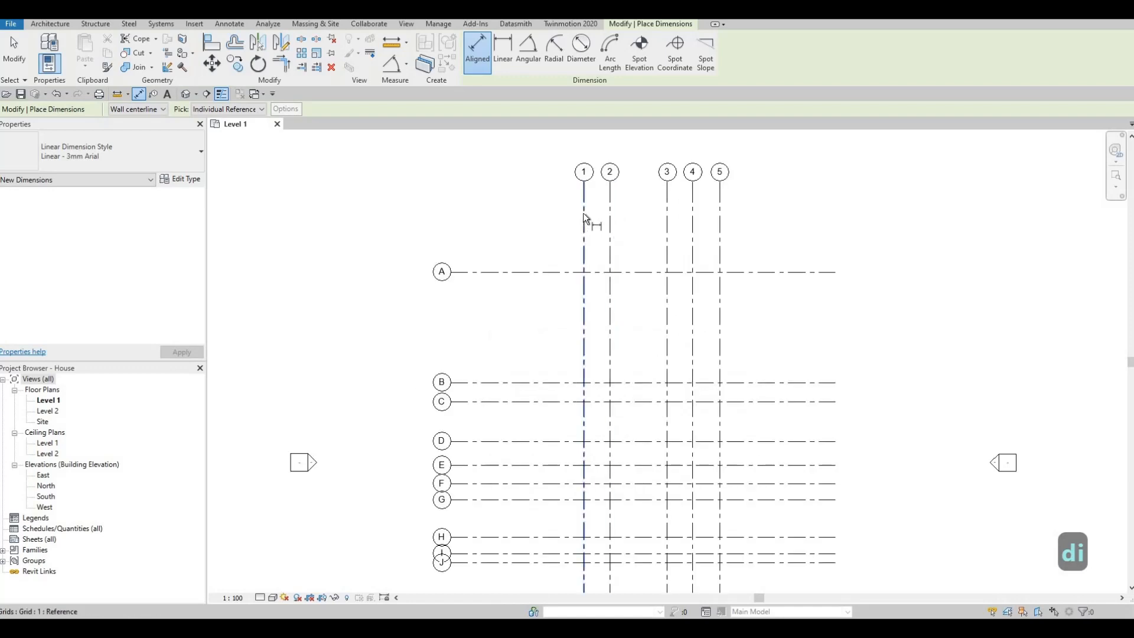
pyautogui.click(606, 214)
pyautogui.click(611, 223)
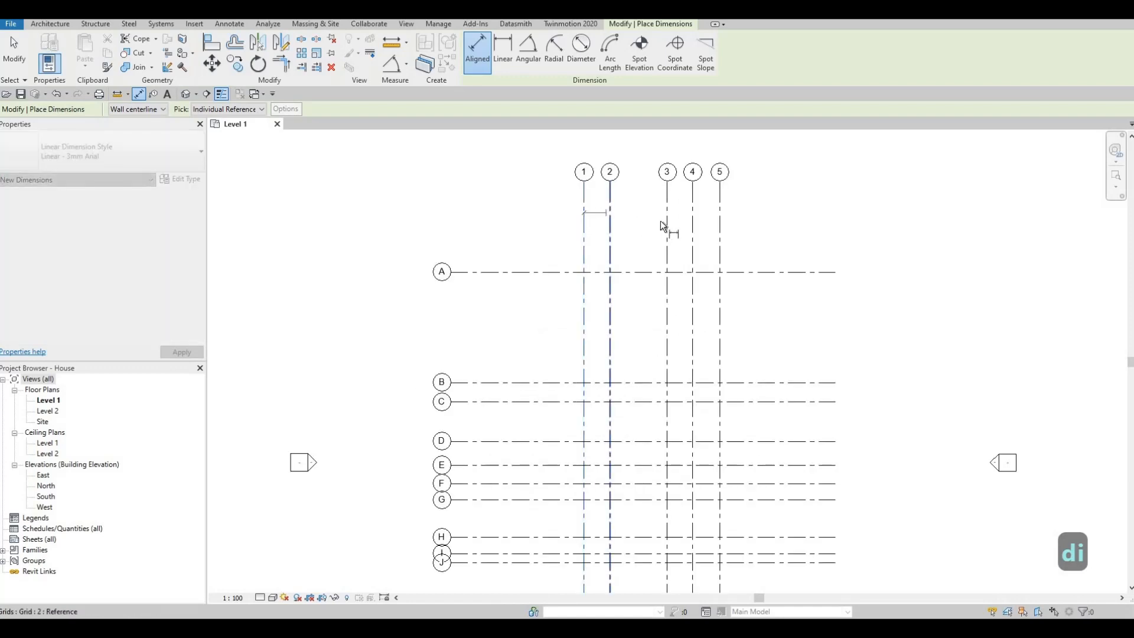
pyautogui.click(667, 224)
pyautogui.scroll(2, 680, 222)
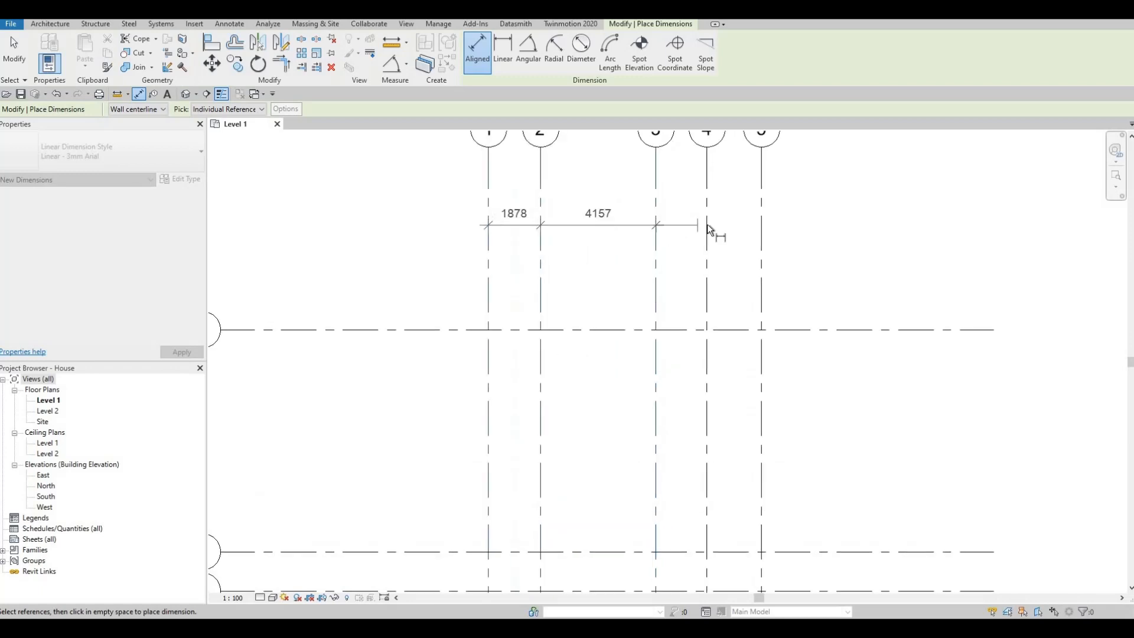
pyautogui.click(750, 227)
pyautogui.click(762, 225)
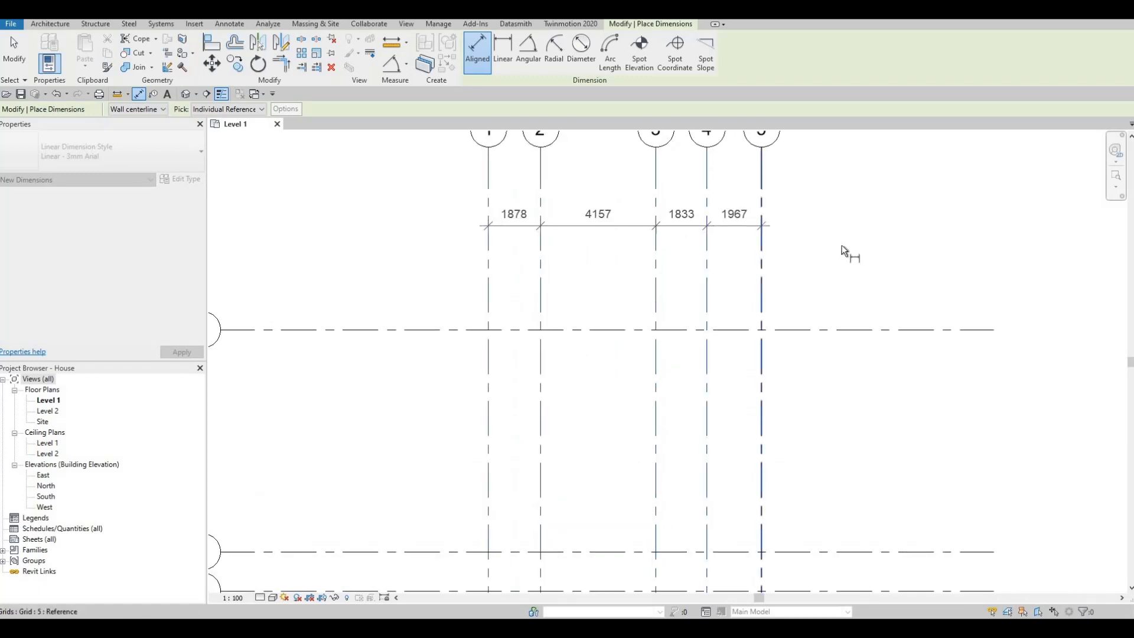
pyautogui.click(622, 214)
# - Add an overall aligned dimension from grid 1 to grid 5 above the spacing string
pyautogui.click(489, 199)
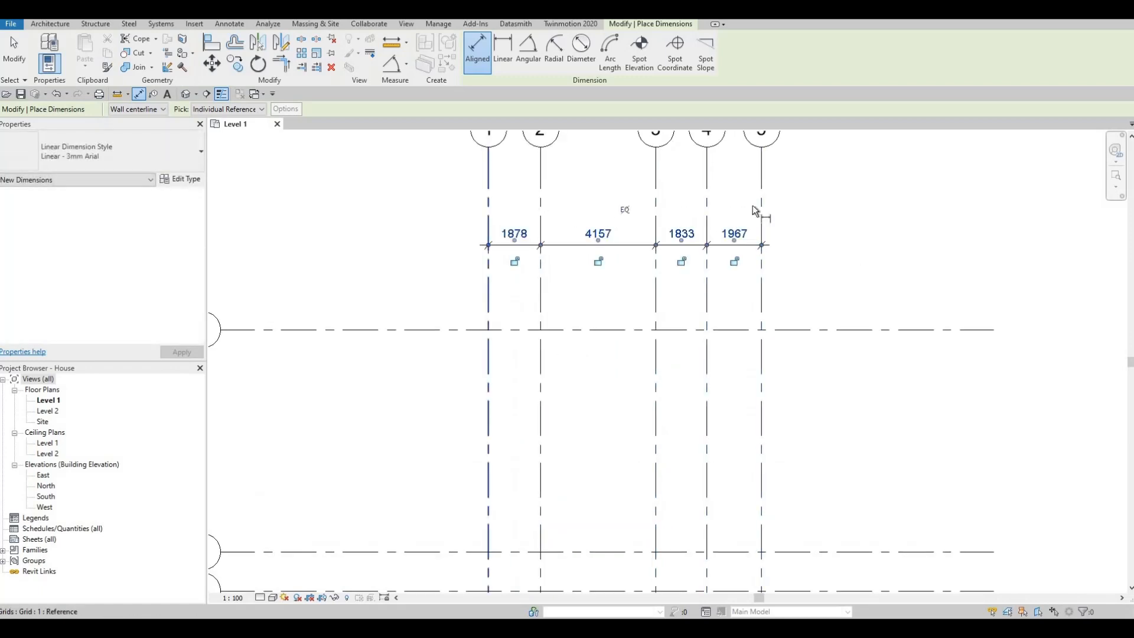
pyautogui.click(765, 198)
pyautogui.click(829, 206)
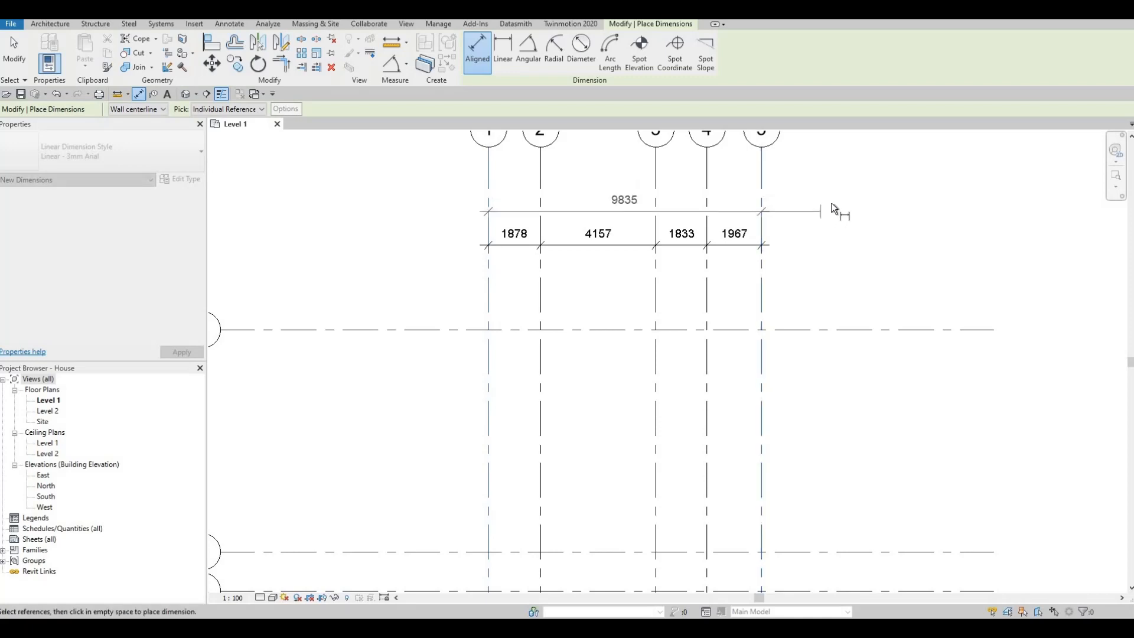
# - Dimension the spacings of horizontal grids A through K in one continuous aligned string west of grid 1
pyautogui.scroll(-3, 759, 226)
pyautogui.moveTo(576, 287); pyautogui.dragTo(625, 192, button='middle')
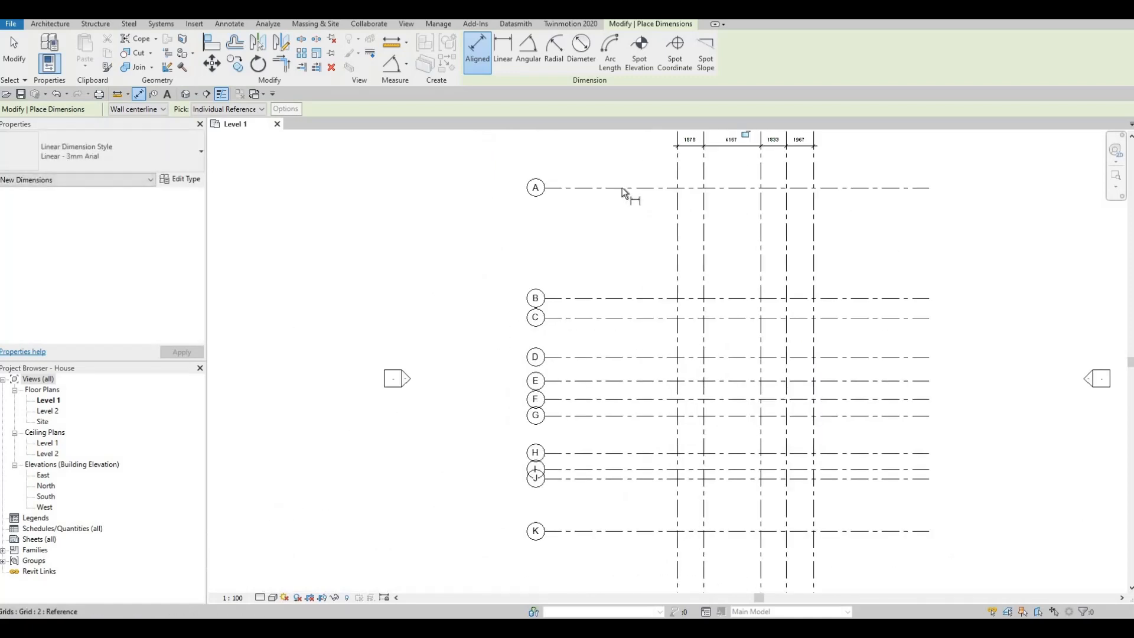
pyautogui.click(630, 188)
pyautogui.click(638, 298)
pyautogui.click(644, 318)
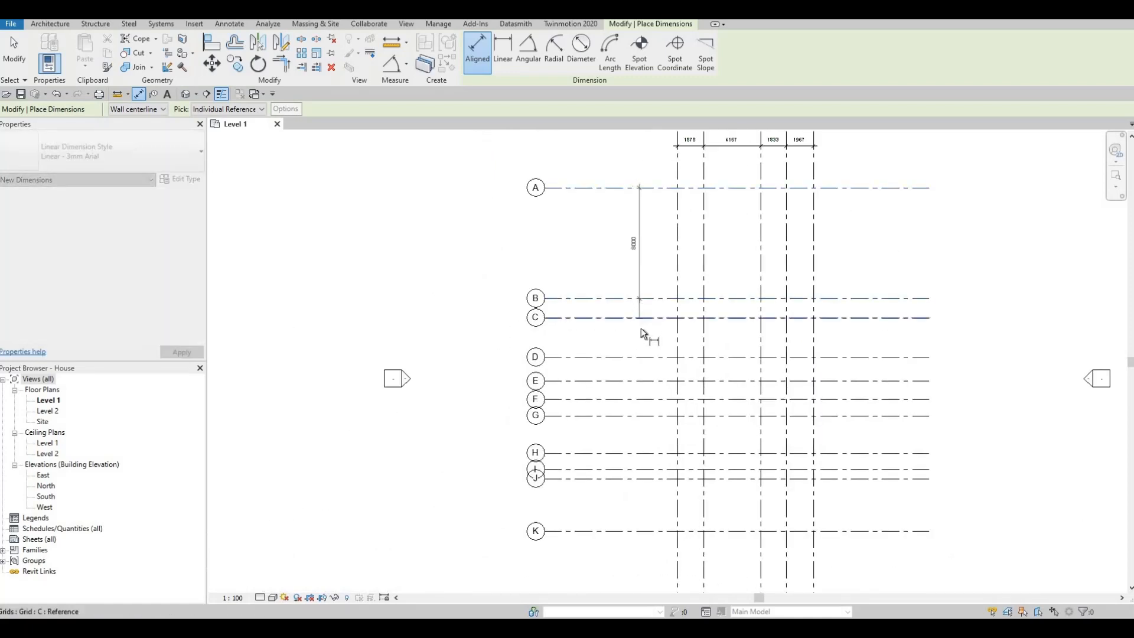
pyautogui.click(643, 357)
pyautogui.click(643, 381)
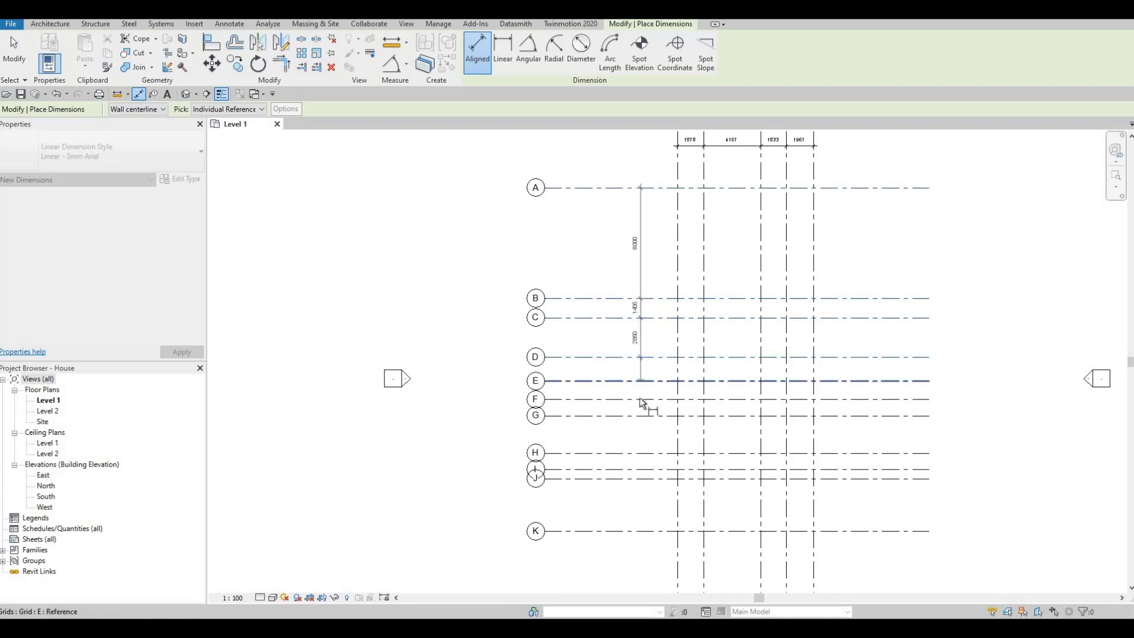
pyautogui.click(643, 416)
pyautogui.click(644, 453)
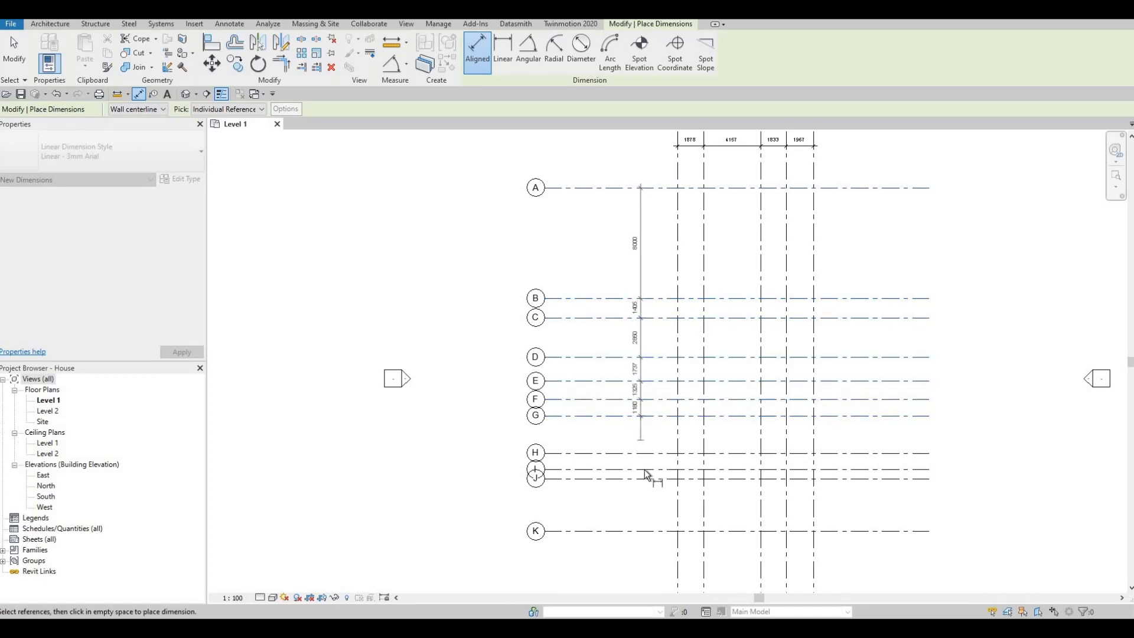
pyautogui.click(645, 482)
pyautogui.click(647, 480)
pyautogui.click(649, 532)
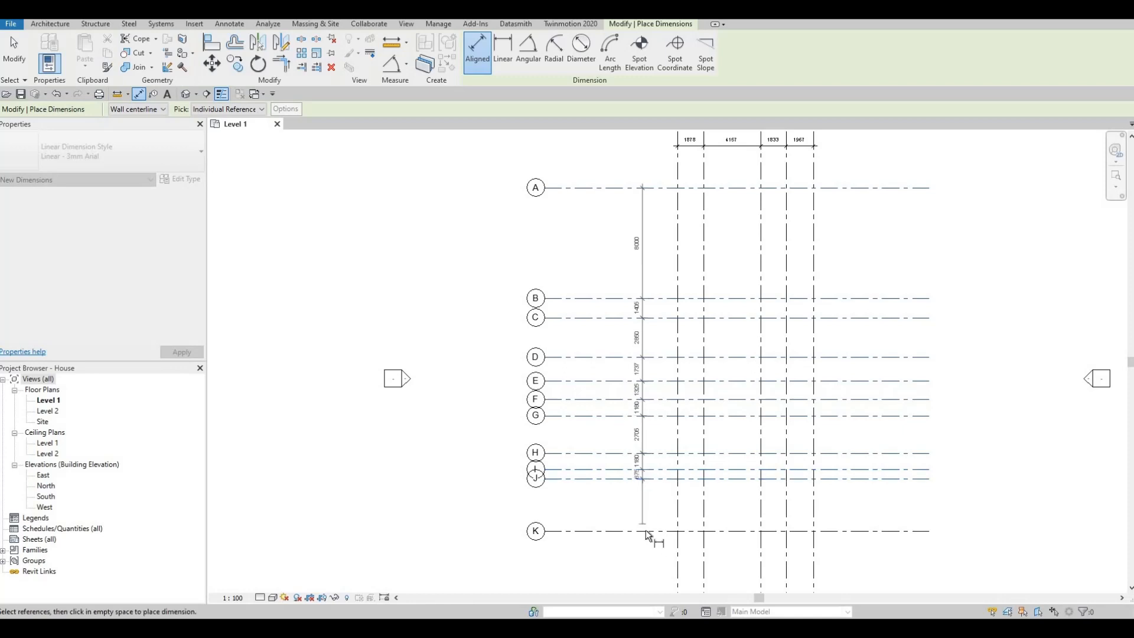
# - Add an overall aligned dimension from grid A to grid K between the spacing string and the bubbles, ending the Dimension command
pyautogui.click(596, 210)
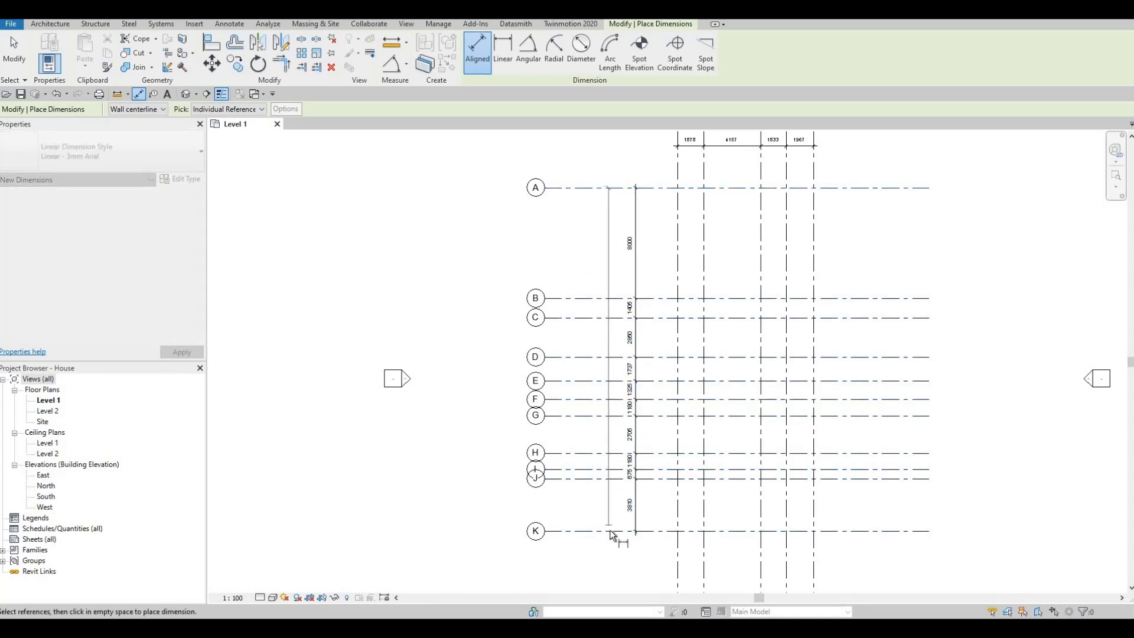
pyautogui.click(599, 365)
pyautogui.press('Escape')
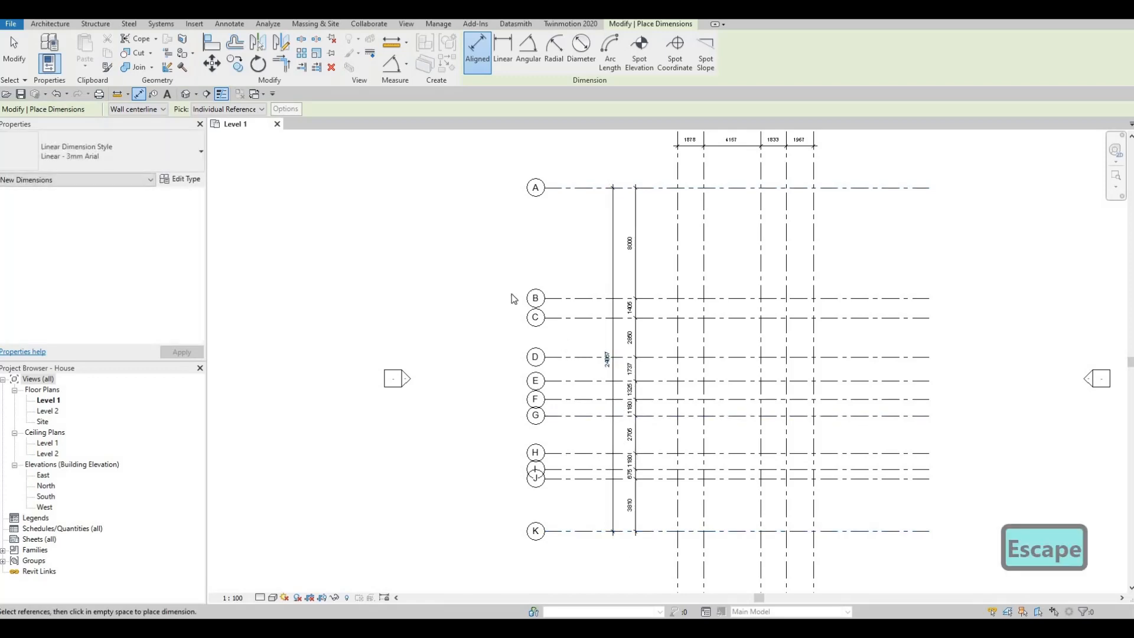
pyautogui.press('Escape')
# - Examine the spacing dimensions between the horizontal grids from A down to K
pyautogui.moveTo(605, 376); pyautogui.dragTo(565, 348, button='middle')
pyautogui.scroll(-1, 558, 295)
pyautogui.scroll(3, 555, 260)
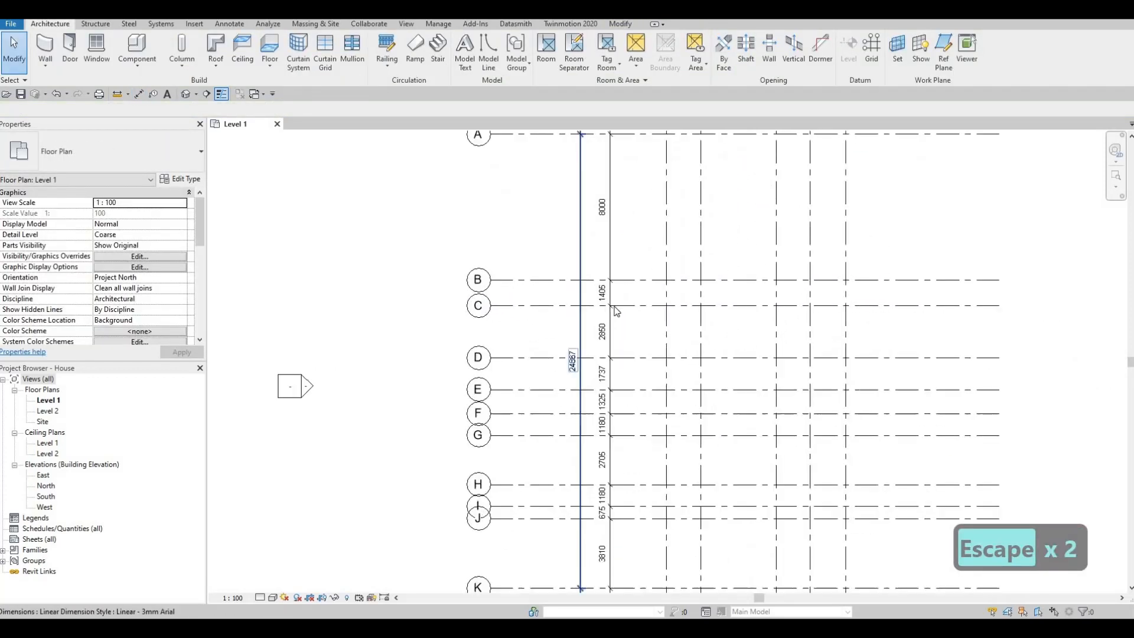
pyautogui.moveTo(655, 412); pyautogui.dragTo(637, 347, button='middle')
pyautogui.moveTo(632, 402)
pyautogui.mouseDown(button='middle')
pyautogui.moveTo(638, 349)
pyautogui.moveTo(637, 388)
pyautogui.mouseUp(button='middle')
pyautogui.moveTo(585, 305); pyautogui.dragTo(587, 242, button='middle')
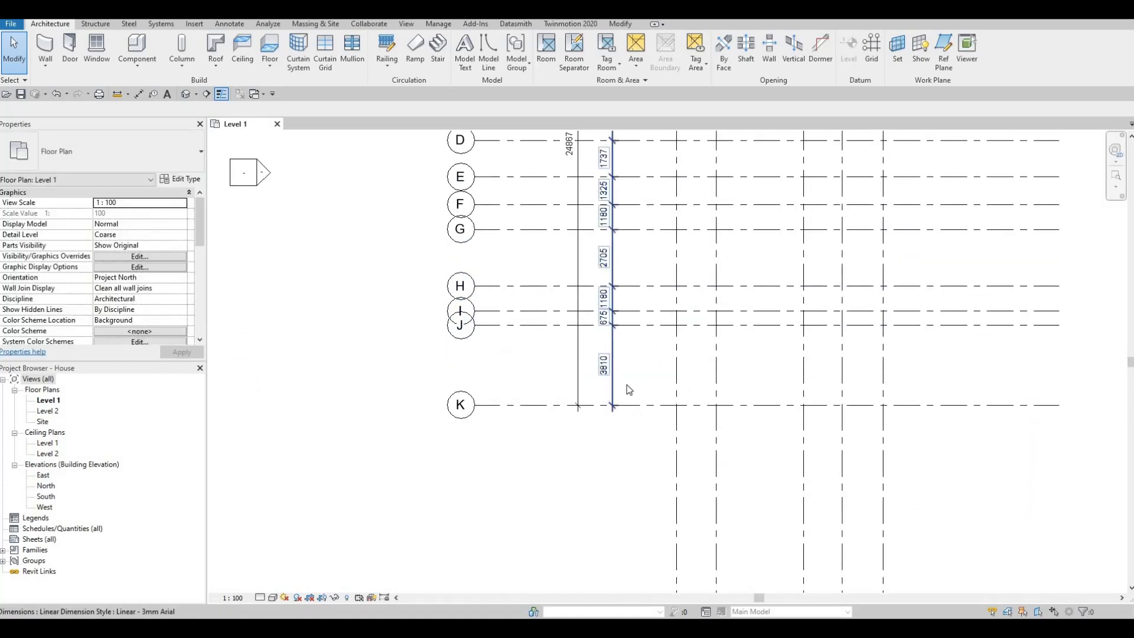
pyautogui.scroll(2, 625, 336)
pyautogui.scroll(-8, 564, 387)
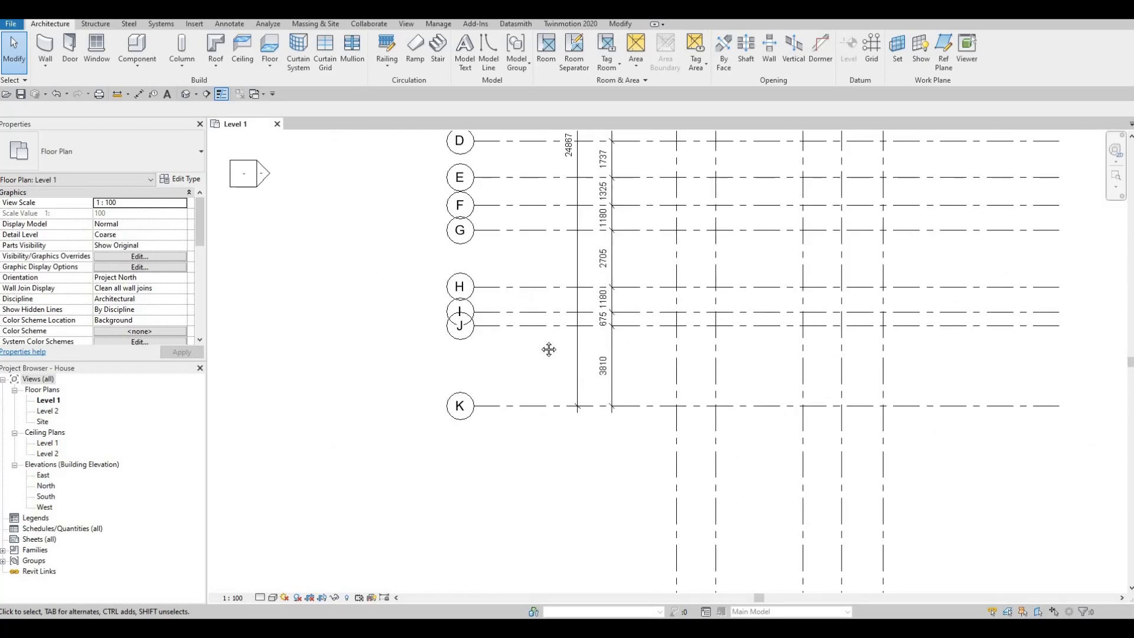
pyautogui.press('Escape')
pyautogui.scroll(-2, 589, 352)
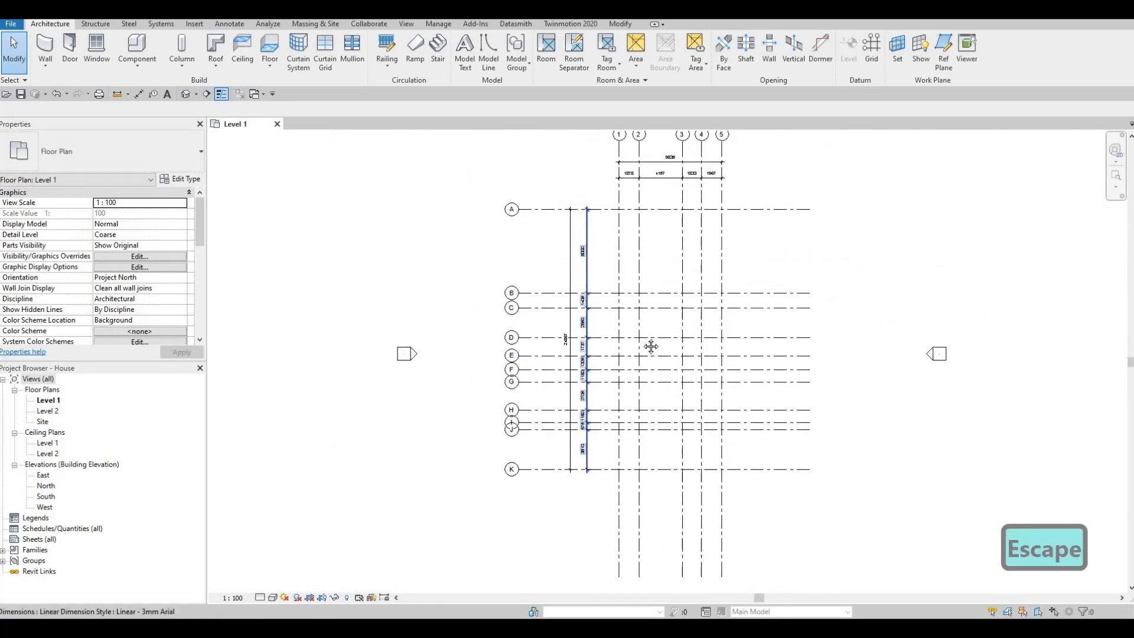
# - Shorten the aligned horizontal grids by moving their bubble ends east, closer to grid 1
pyautogui.scroll(2, 538, 367)
pyautogui.click(521, 194)
pyautogui.moveTo(503, 194); pyautogui.dragTo(545, 204)
pyautogui.scroll(2, 545, 206)
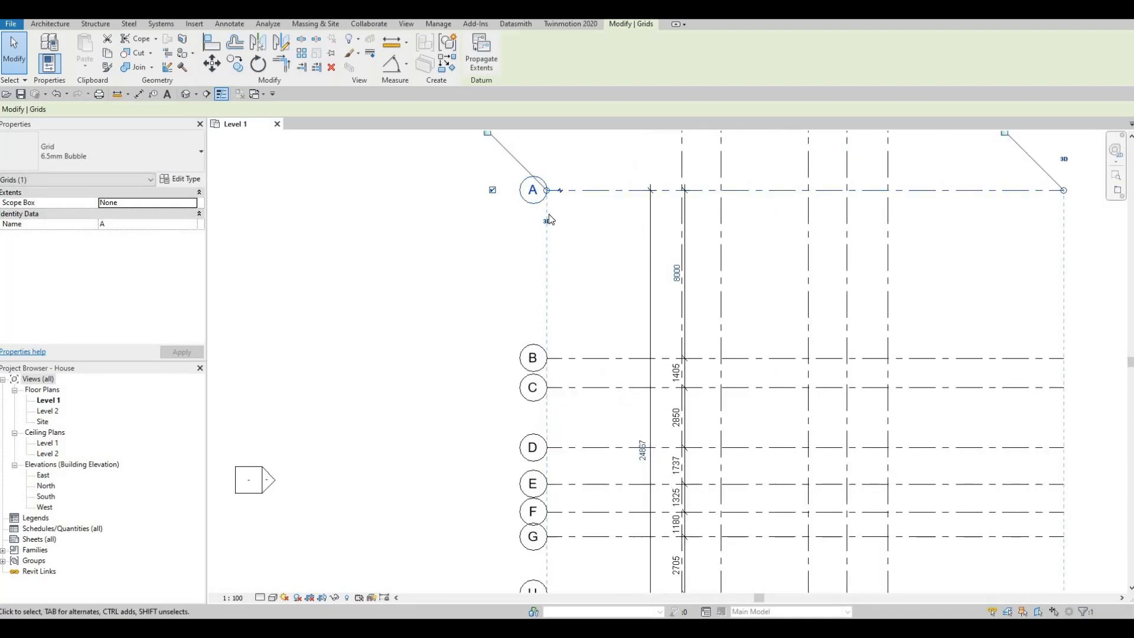
# - Move the overall A–K dimension west beside the grid bubbles and shift the spacing string west to sit between it and grid 1
pyautogui.click(651, 221)
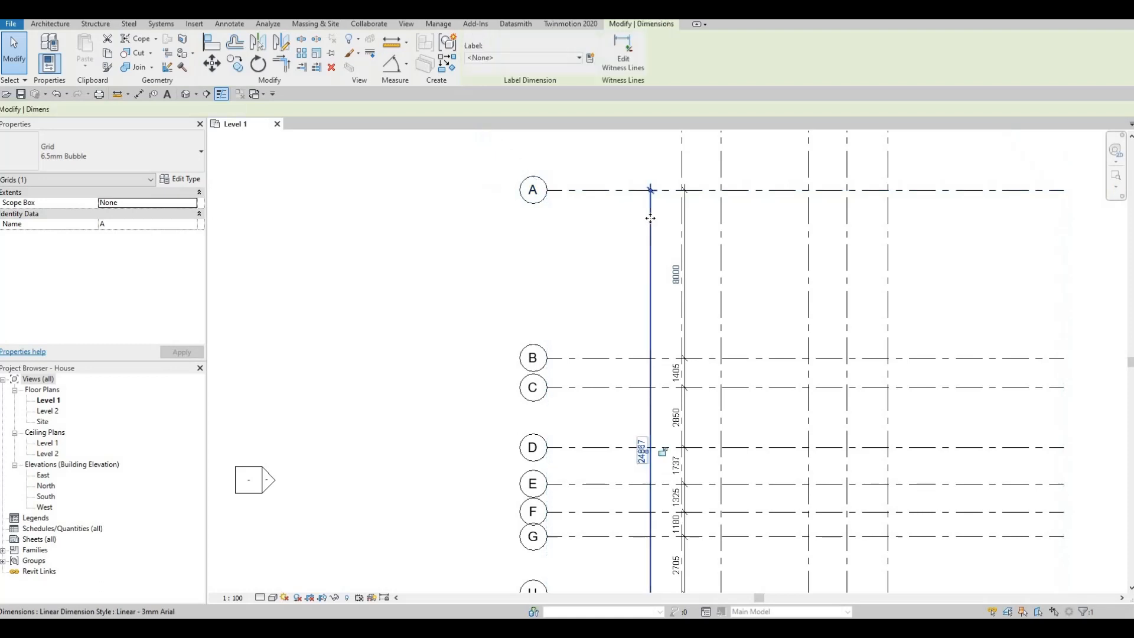
pyautogui.moveTo(597, 222); pyautogui.dragTo(532, 220)
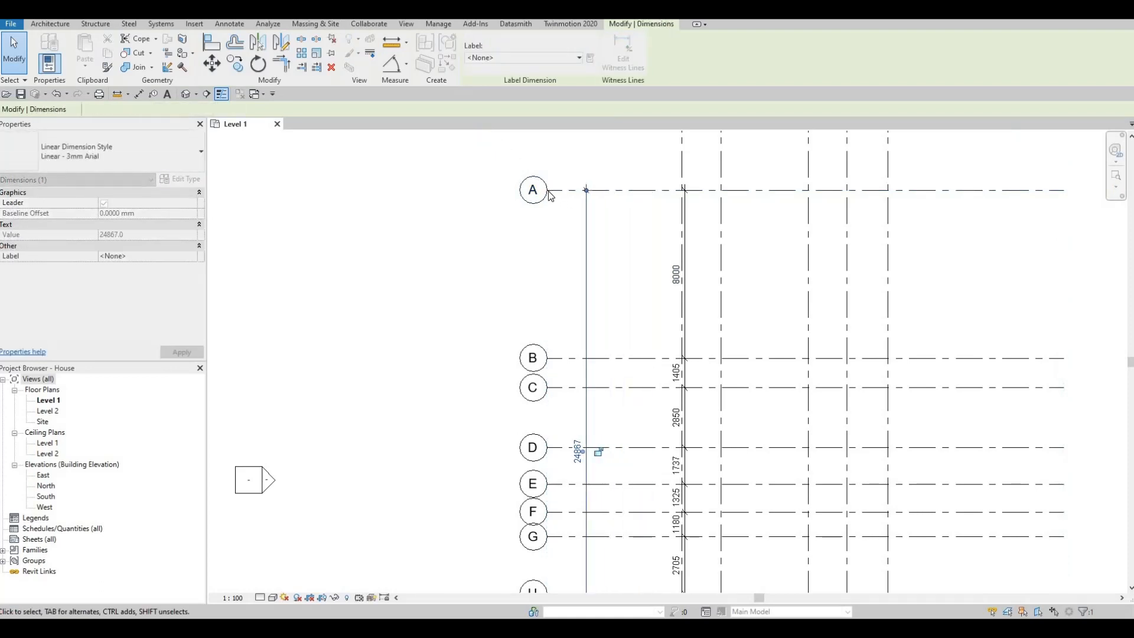
pyautogui.click(552, 190)
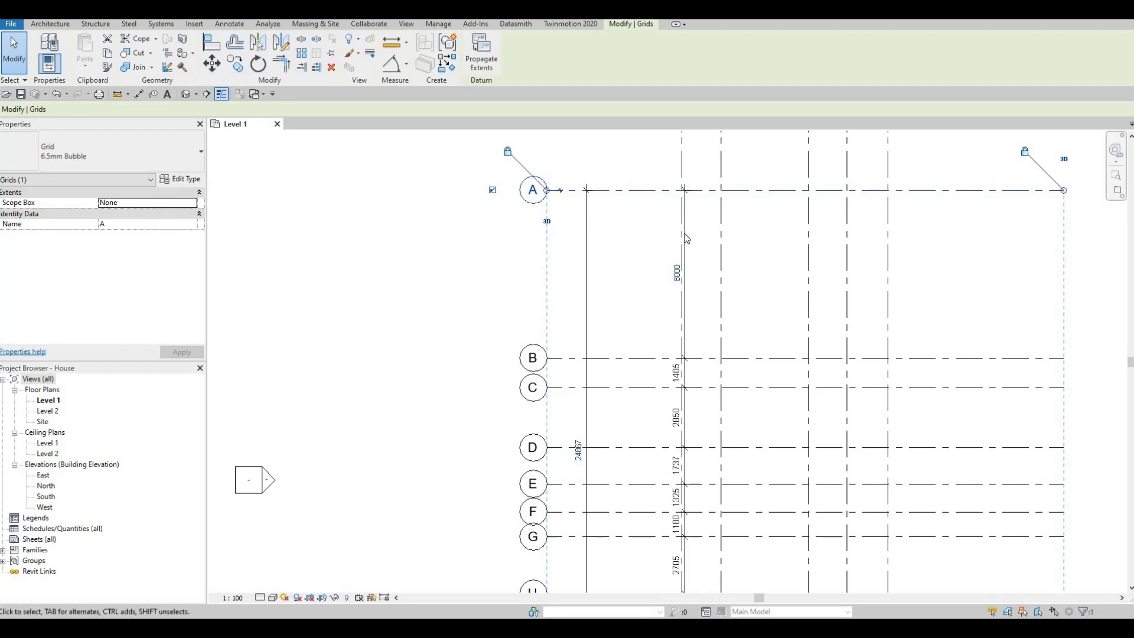
pyautogui.moveTo(684, 234); pyautogui.dragTo(619, 237)
pyautogui.press('Escape')
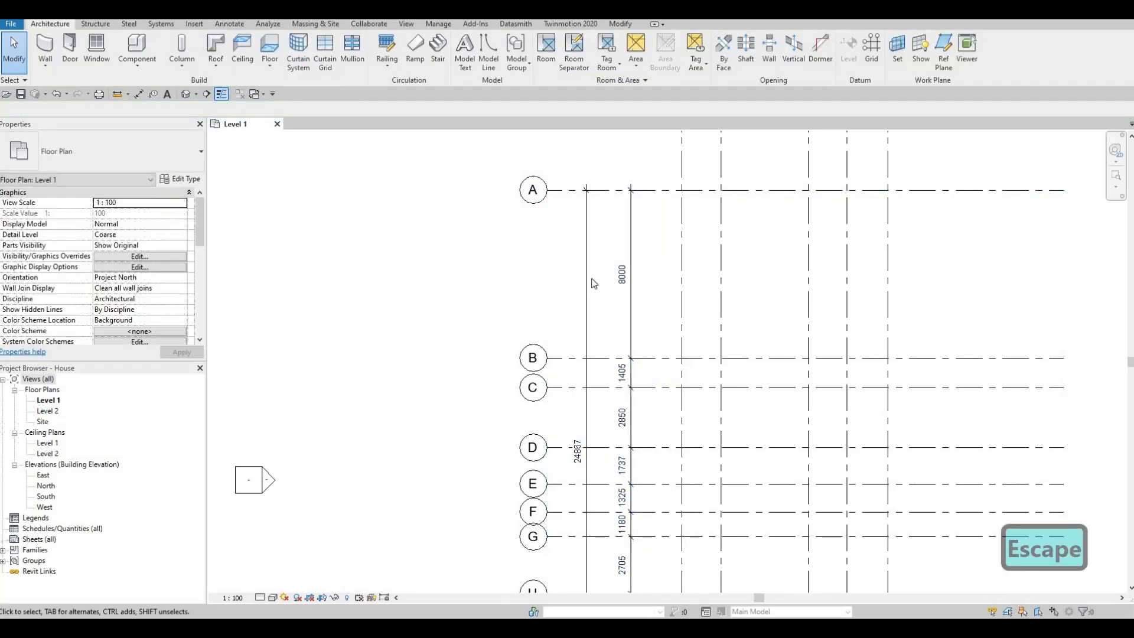
# - Shorten the east ends of the aligned horizontal grids so they stop a short distance beyond grid 5
pyautogui.moveTo(651, 275); pyautogui.dragTo(599, 276, button='middle')
pyautogui.scroll(-3, 585, 253)
pyautogui.scroll(-2, 598, 254)
pyautogui.scroll(3, 595, 252)
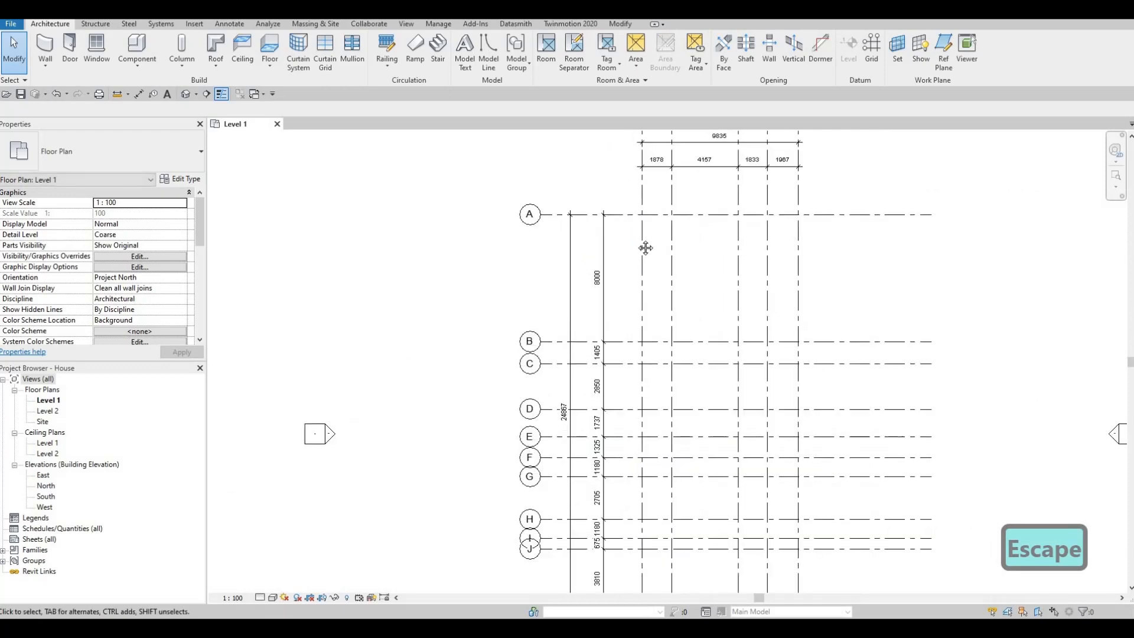
pyautogui.moveTo(645, 249); pyautogui.dragTo(590, 210, button='middle')
pyautogui.scroll(-1, 762, 192)
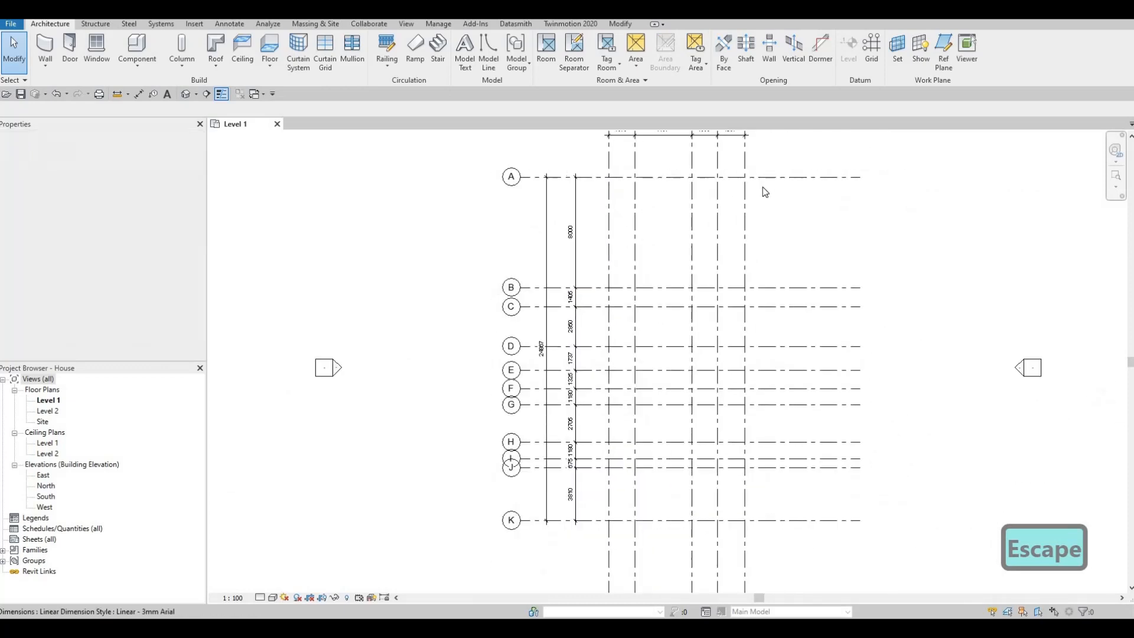
pyautogui.click(833, 172)
pyautogui.moveTo(832, 170); pyautogui.dragTo(765, 174)
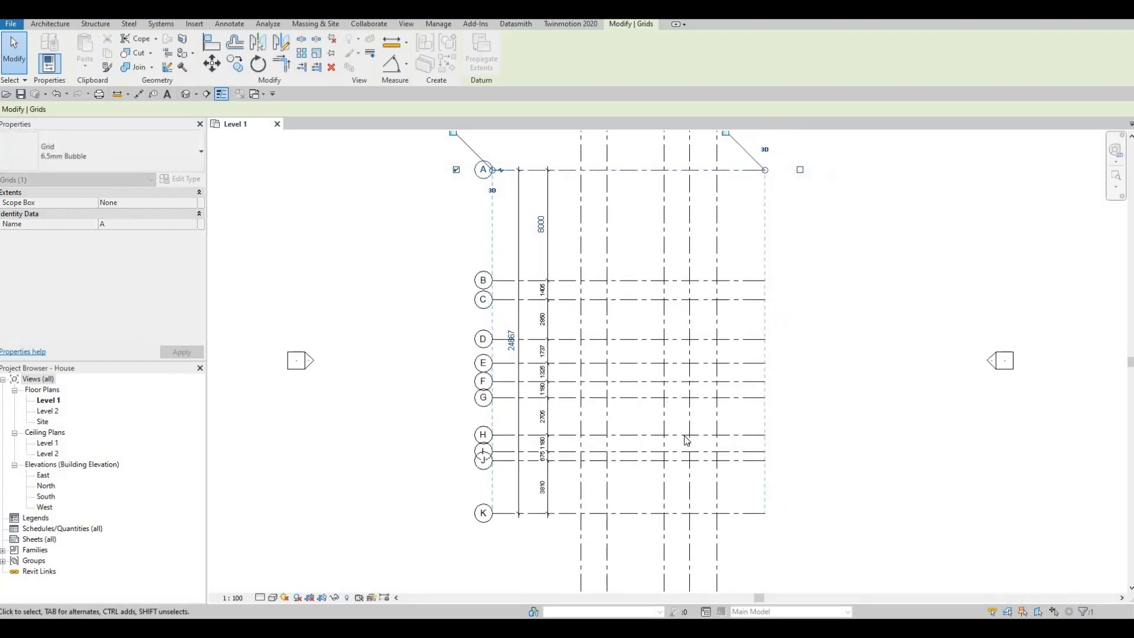
# - Shorten the south ends of the aligned vertical grids so they stop a short distance beyond grid K
pyautogui.moveTo(719, 530); pyautogui.dragTo(718, 436, button='middle')
pyautogui.click(716, 437)
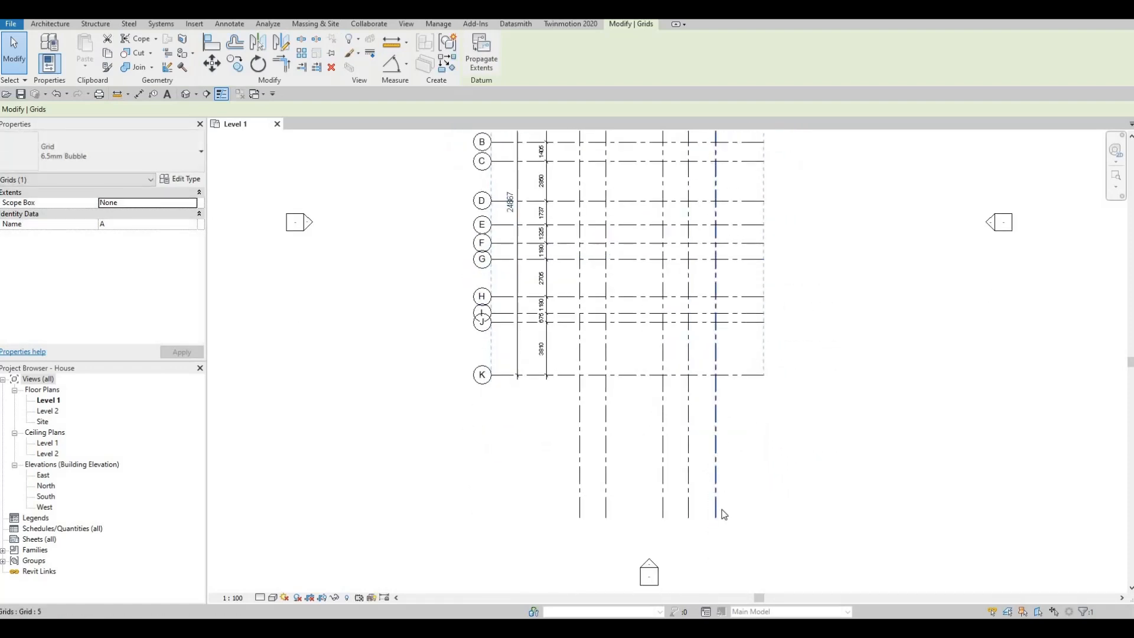
pyautogui.moveTo(716, 517); pyautogui.dragTo(716, 429)
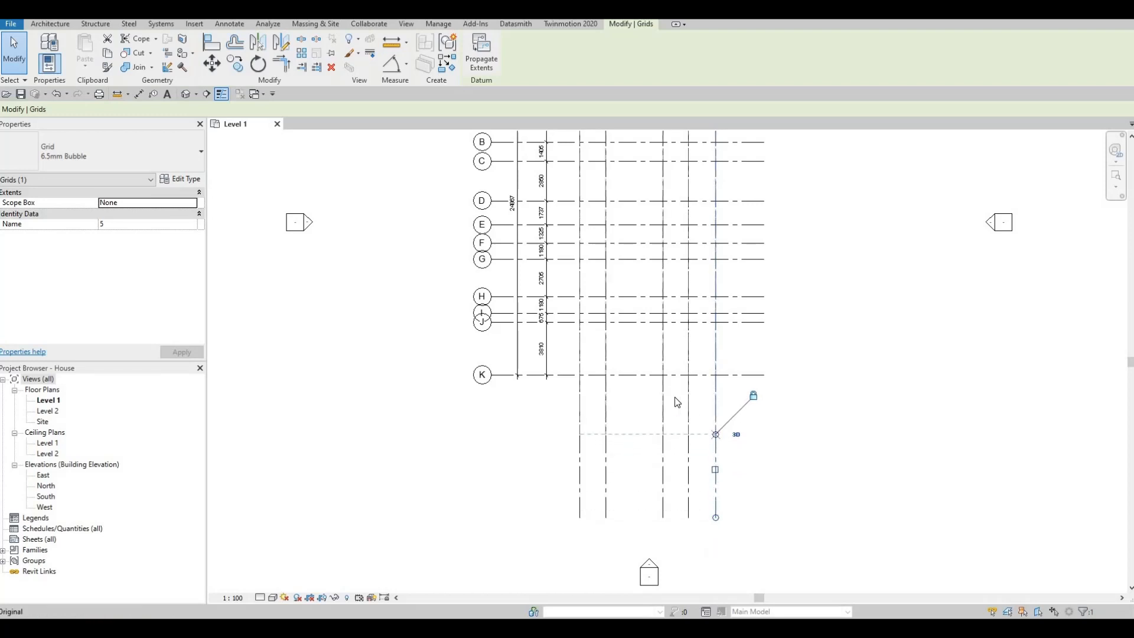
pyautogui.press('Escape')
# - Show the grid bubbles at the east ends of horizontal grids A, B, C and D
pyautogui.scroll(-4, 703, 357)
pyautogui.moveTo(704, 182); pyautogui.dragTo(728, 249, button='middle')
pyautogui.scroll(3, 703, 221)
pyautogui.moveTo(734, 203); pyautogui.dragTo(724, 267, button='middle')
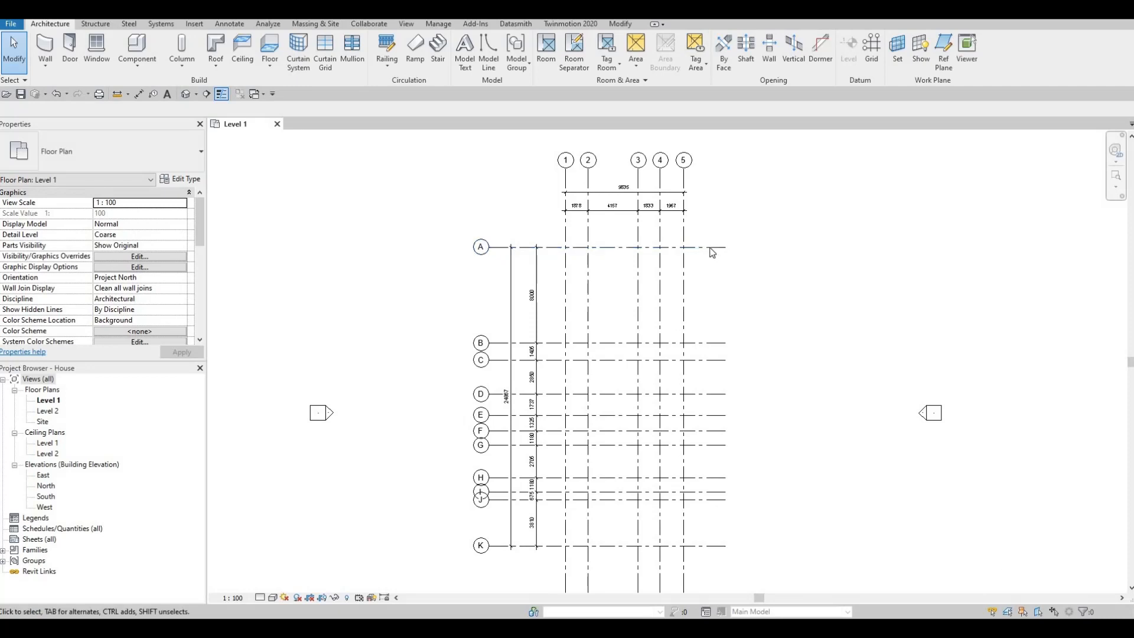
pyautogui.click(579, 248)
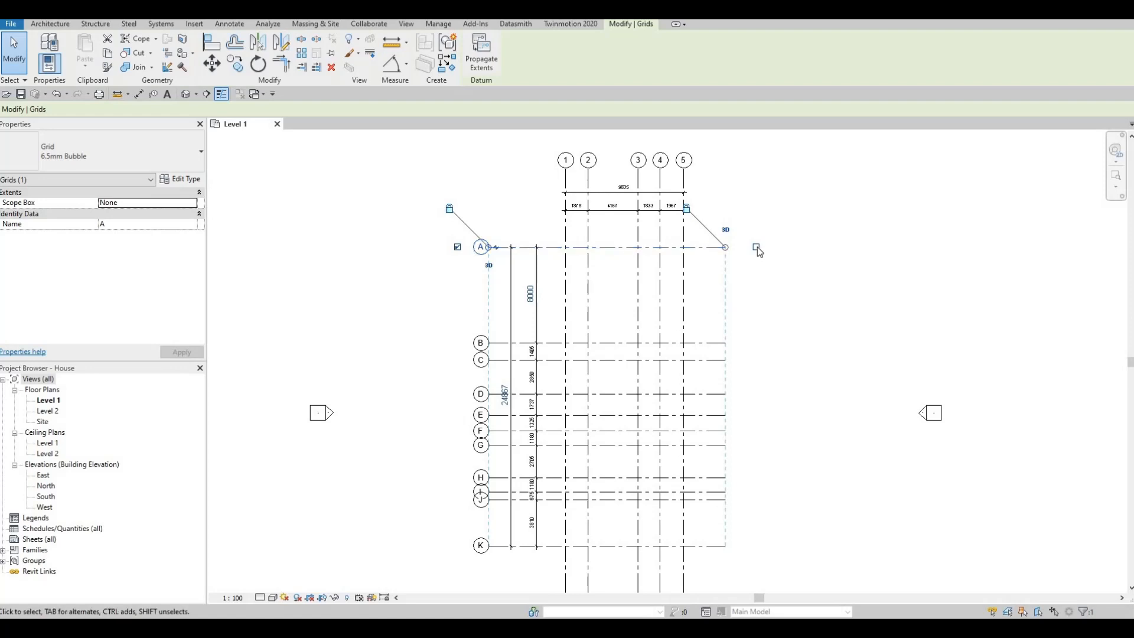
pyautogui.click(713, 343)
pyautogui.click(756, 343)
pyautogui.click(713, 360)
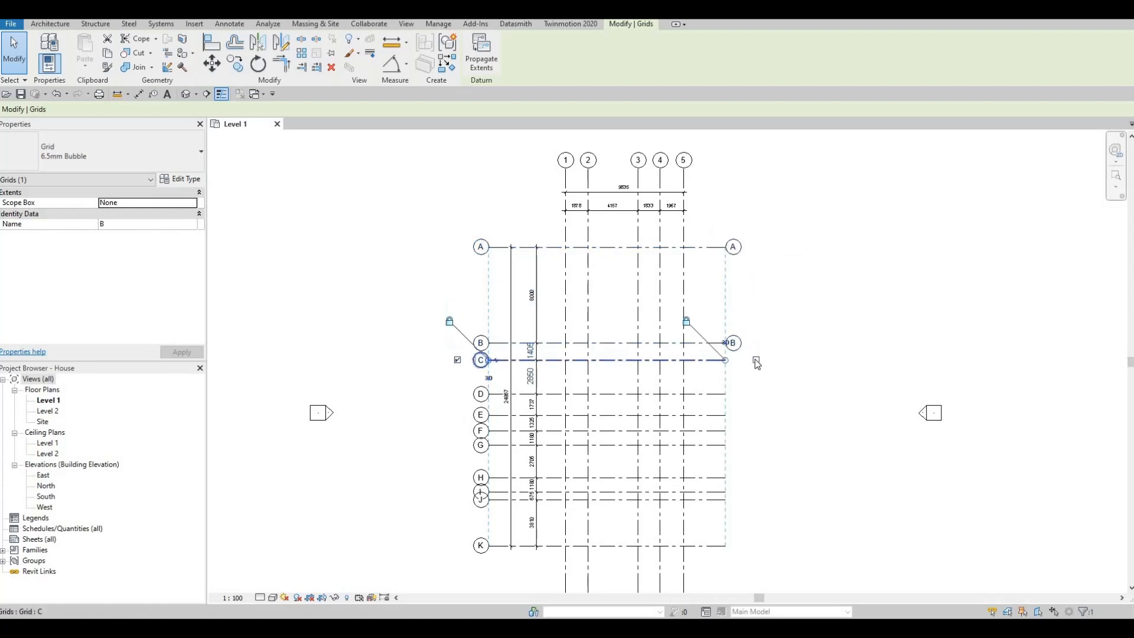
pyautogui.click(756, 360)
pyautogui.click(746, 395)
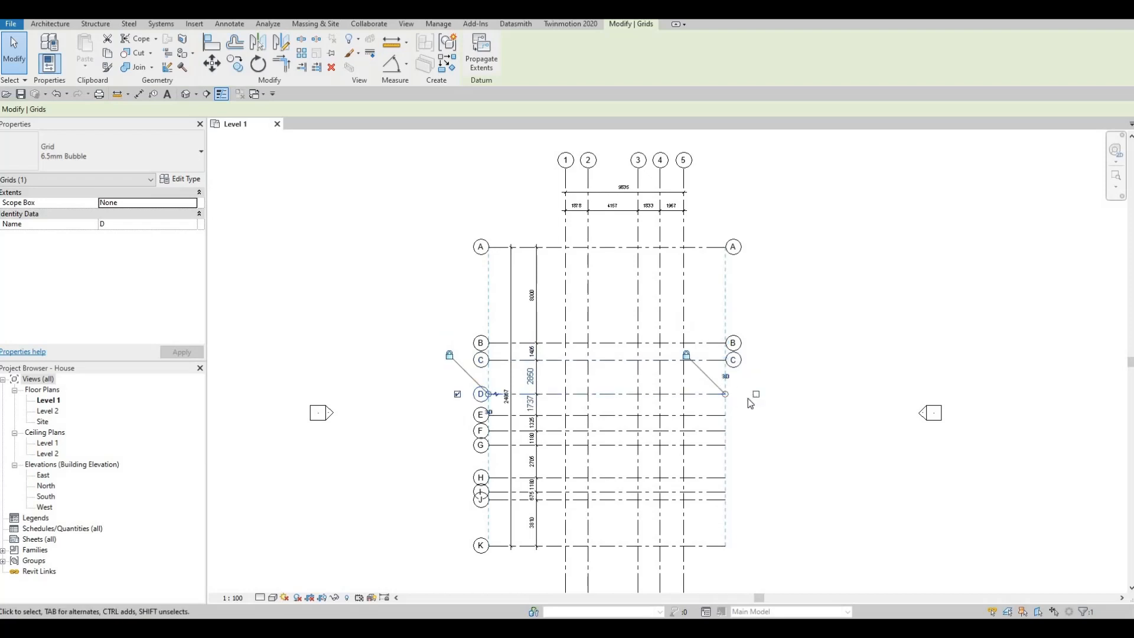
# - Show the grid bubbles at the east ends of horizontal grids E, F, G and H
pyautogui.click(715, 415)
pyautogui.click(756, 416)
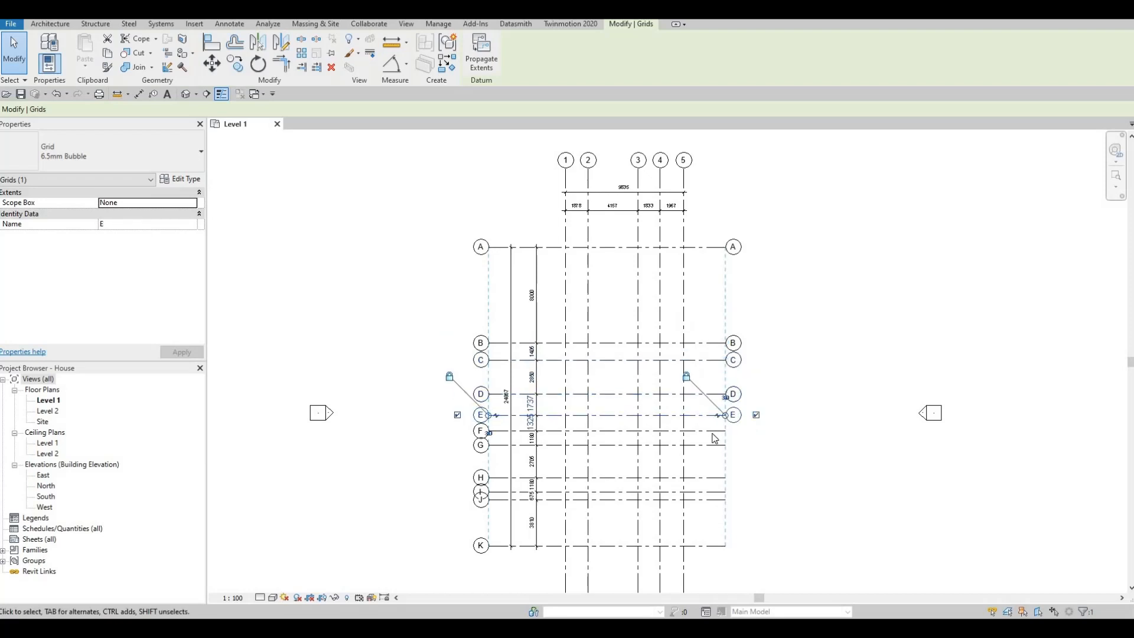
pyautogui.click(713, 432)
pyautogui.click(756, 432)
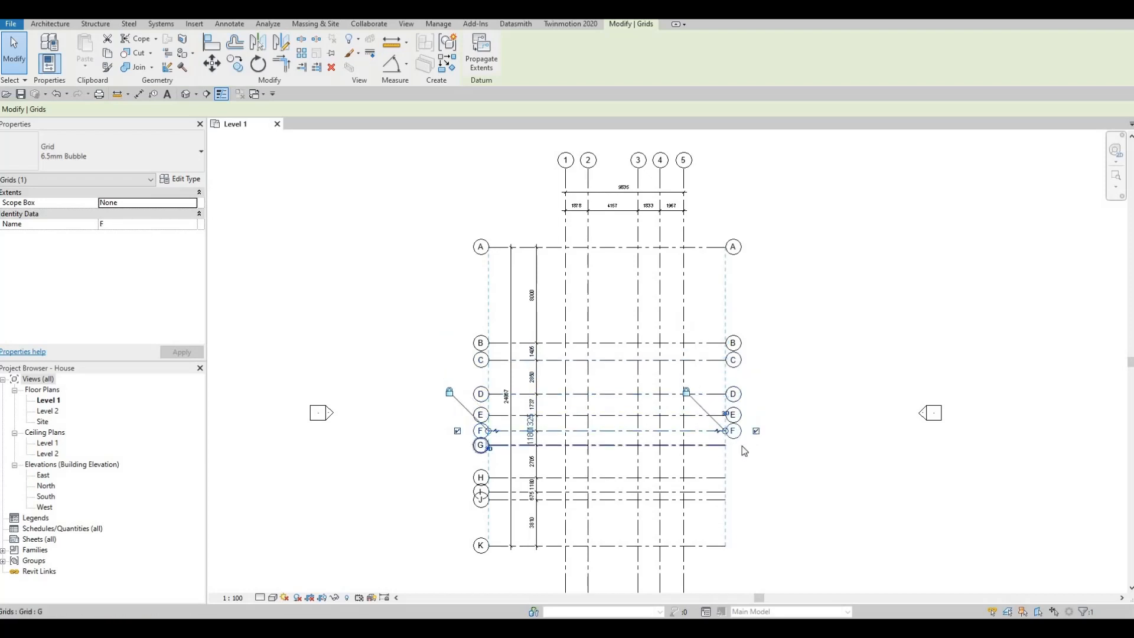
pyautogui.click(718, 446)
pyautogui.click(717, 477)
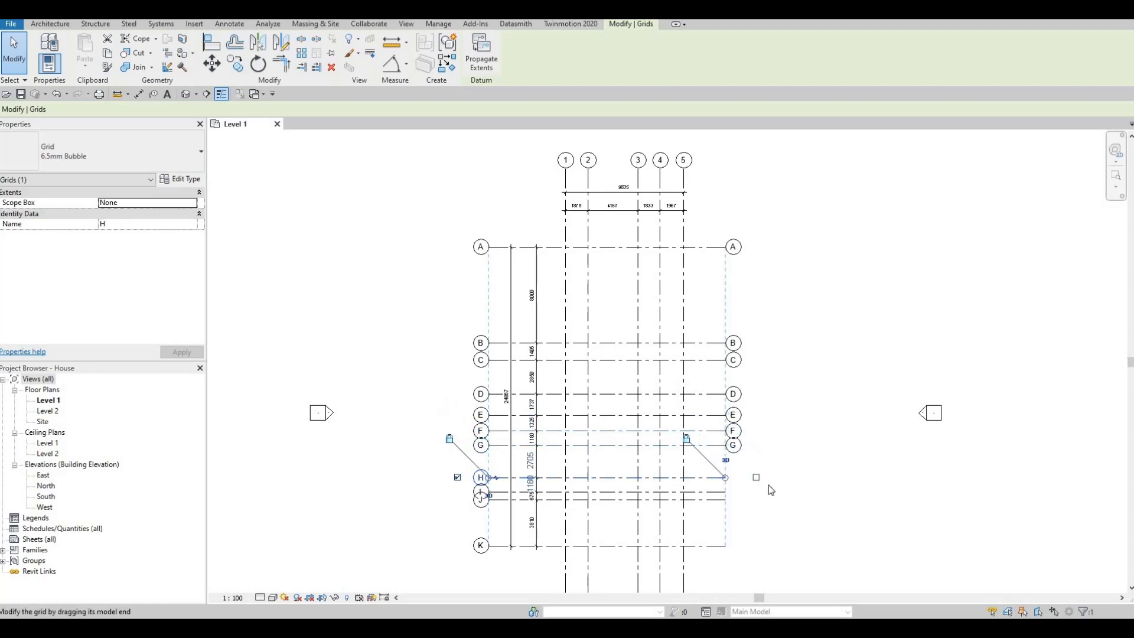
pyautogui.click(755, 477)
# - Show the grid bubbles at the east ends of horizontal grids I, J and K
pyautogui.moveTo(805, 533); pyautogui.dragTo(830, 348, button='middle')
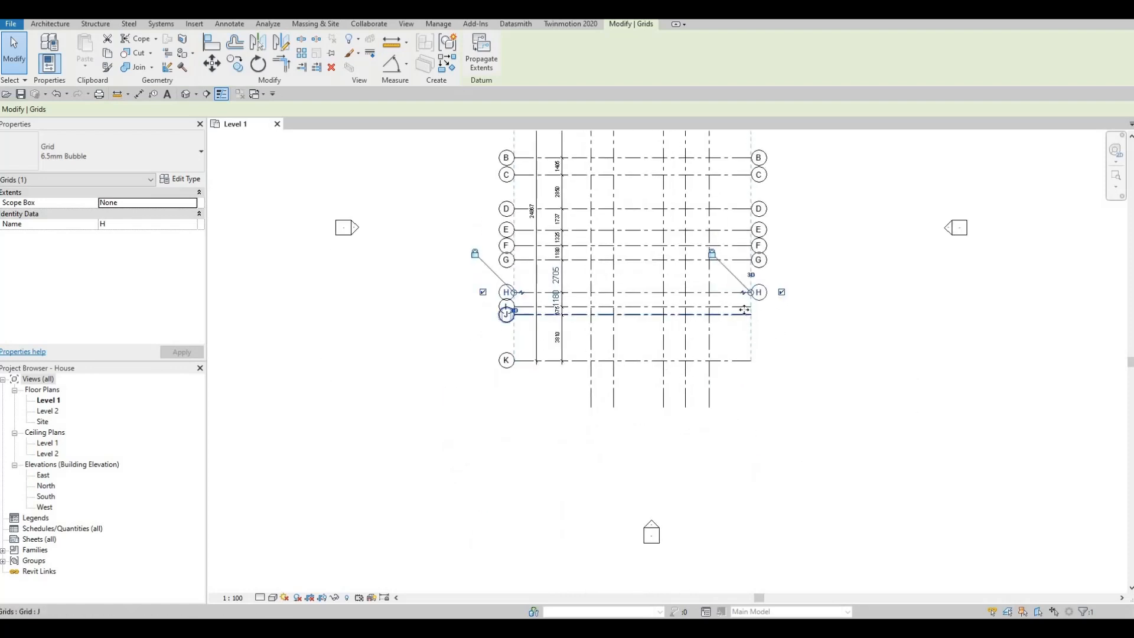
pyautogui.click(745, 307)
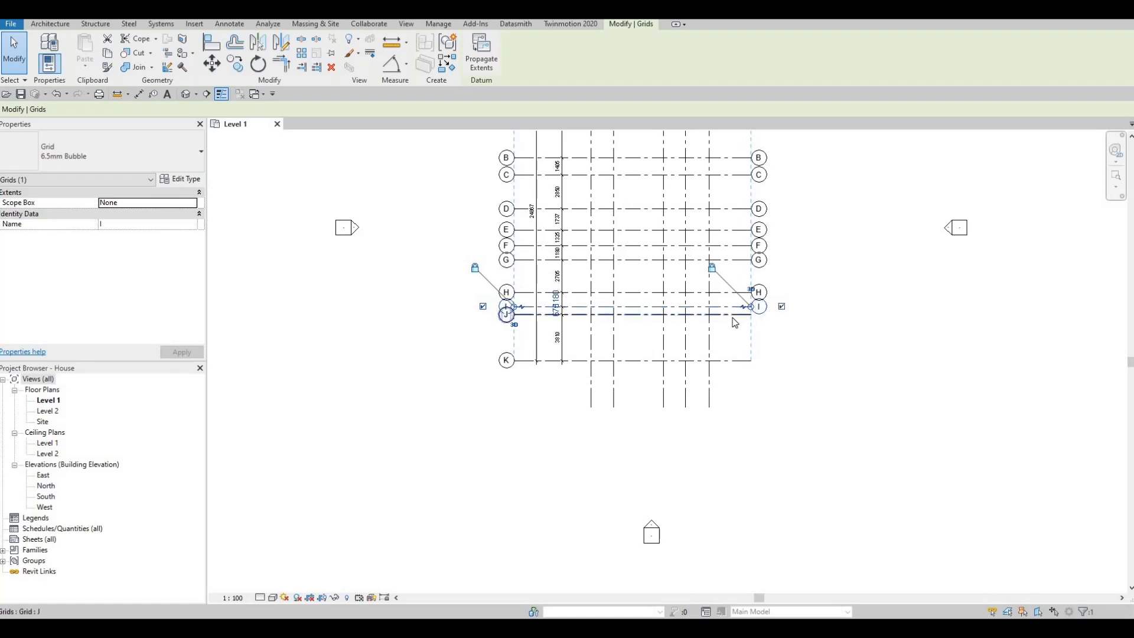
pyautogui.click(778, 325)
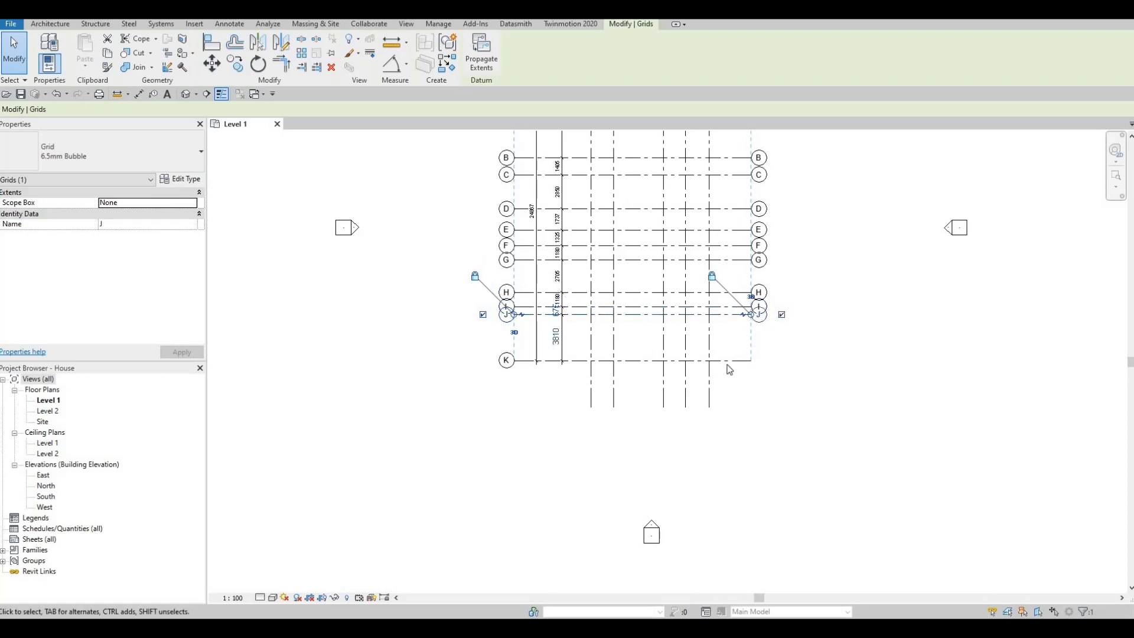
pyautogui.click(749, 362)
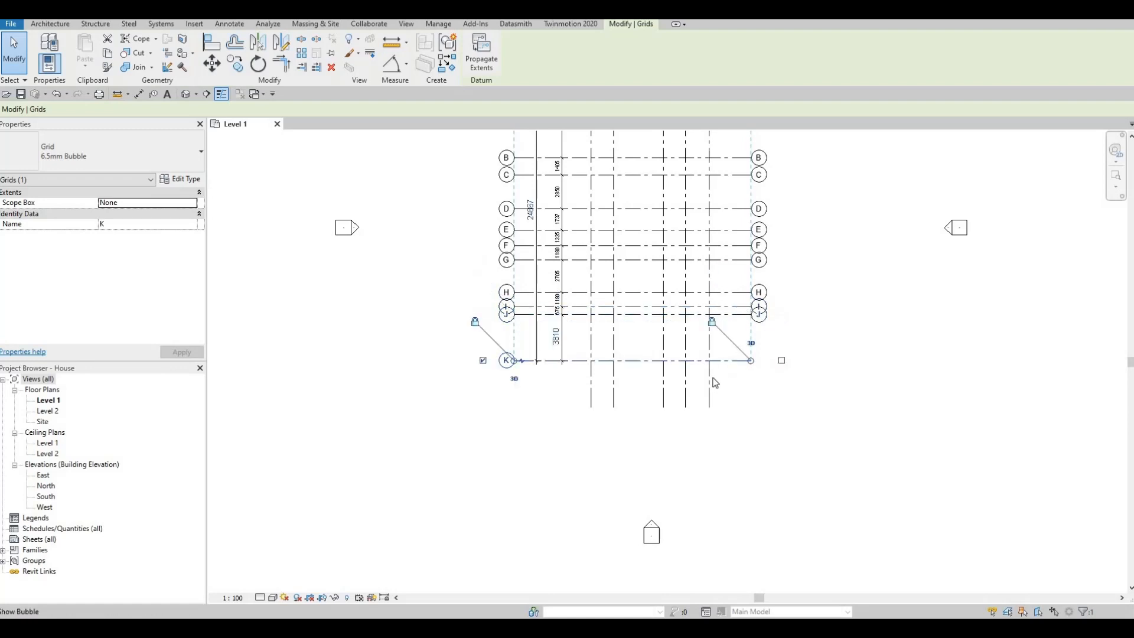
# - Show the grid bubbles at the south ends of vertical grids 5, 4, 3, 2 and 1
pyautogui.click(710, 441)
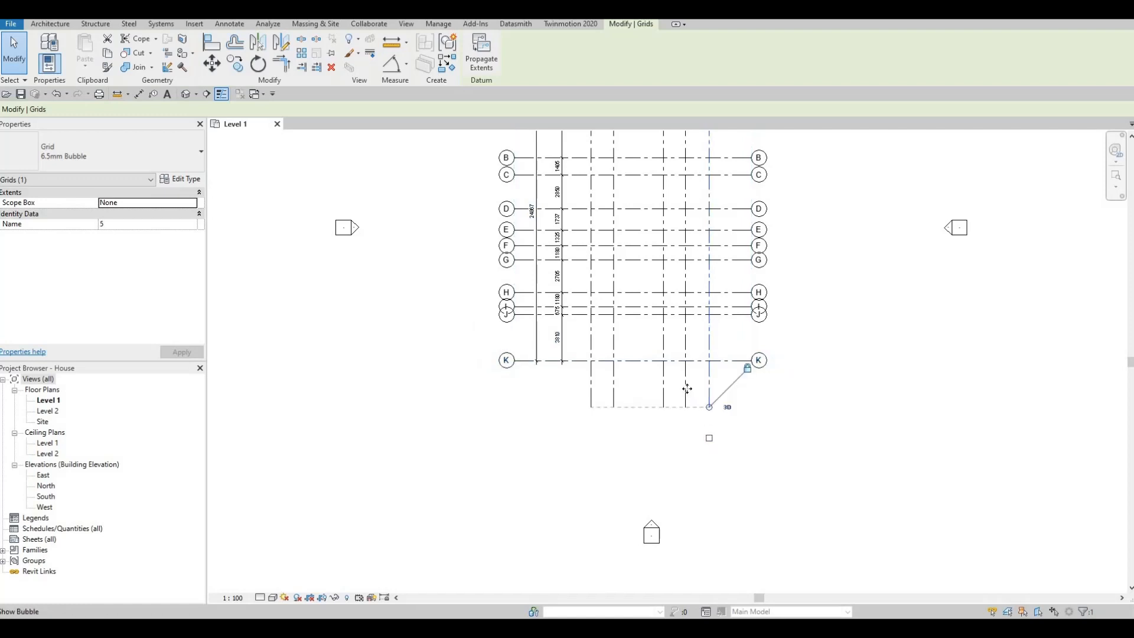
pyautogui.click(663, 388)
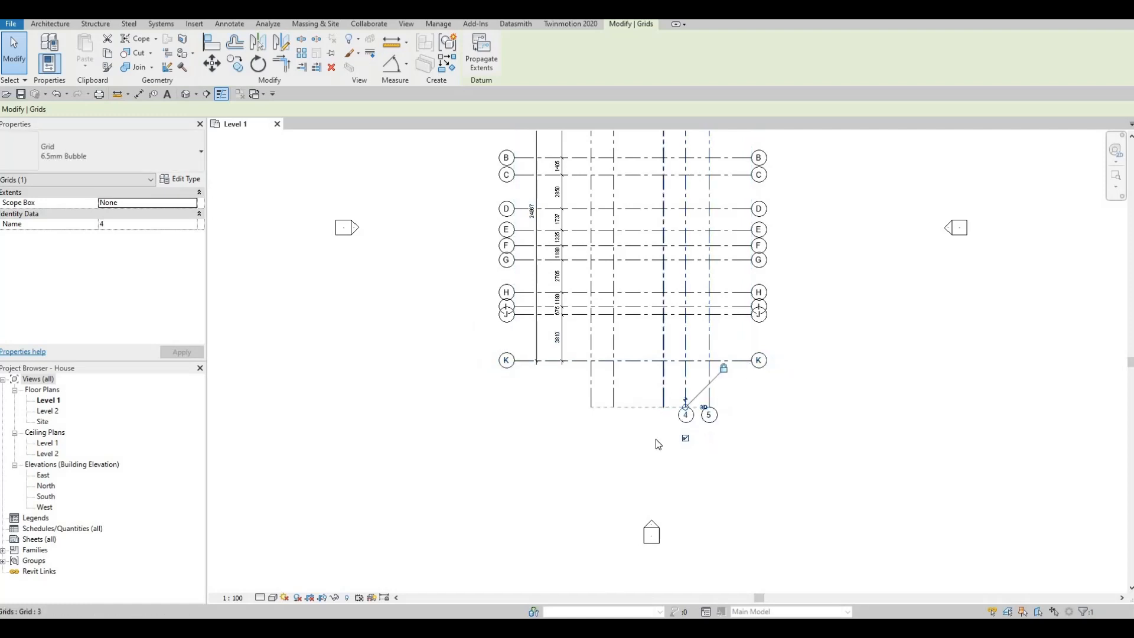
pyautogui.click(664, 438)
pyautogui.click(613, 390)
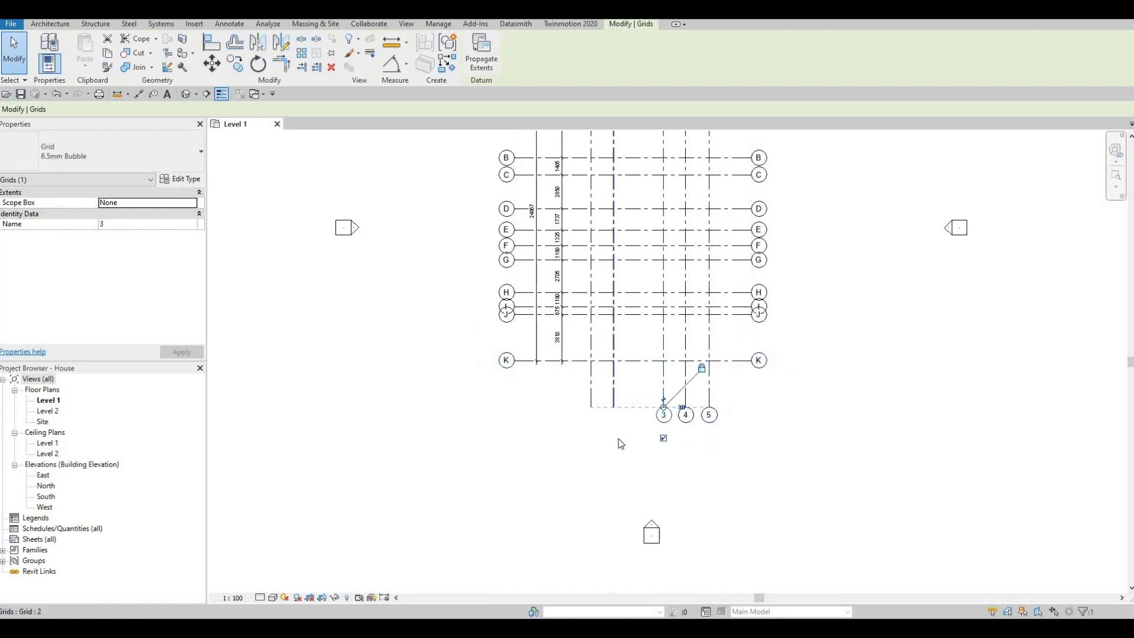
pyautogui.click(592, 390)
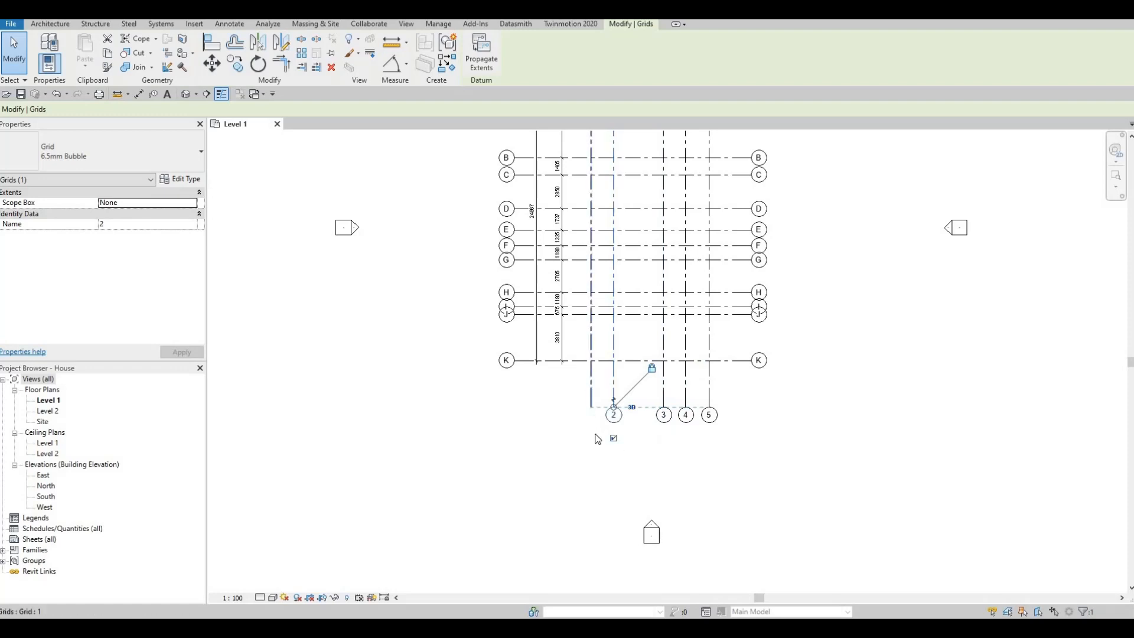
pyautogui.click(591, 438)
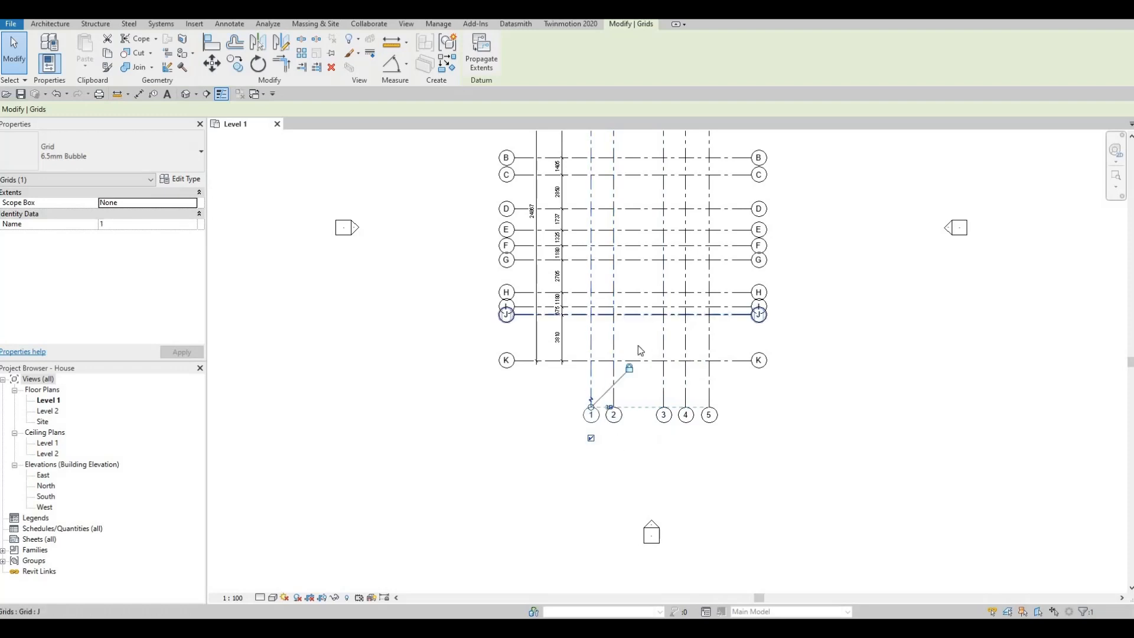
# - Add an elbow at the west end of grid G and move its bubble south, clear of bubble F
pyautogui.moveTo(612, 327); pyautogui.dragTo(610, 284, button='middle')
pyautogui.click(557, 293)
pyautogui.moveTo(518, 407); pyautogui.dragTo(560, 347, button='middle')
pyautogui.scroll(1, 559, 333)
pyautogui.moveTo(573, 408); pyautogui.dragTo(577, 361, button='middle')
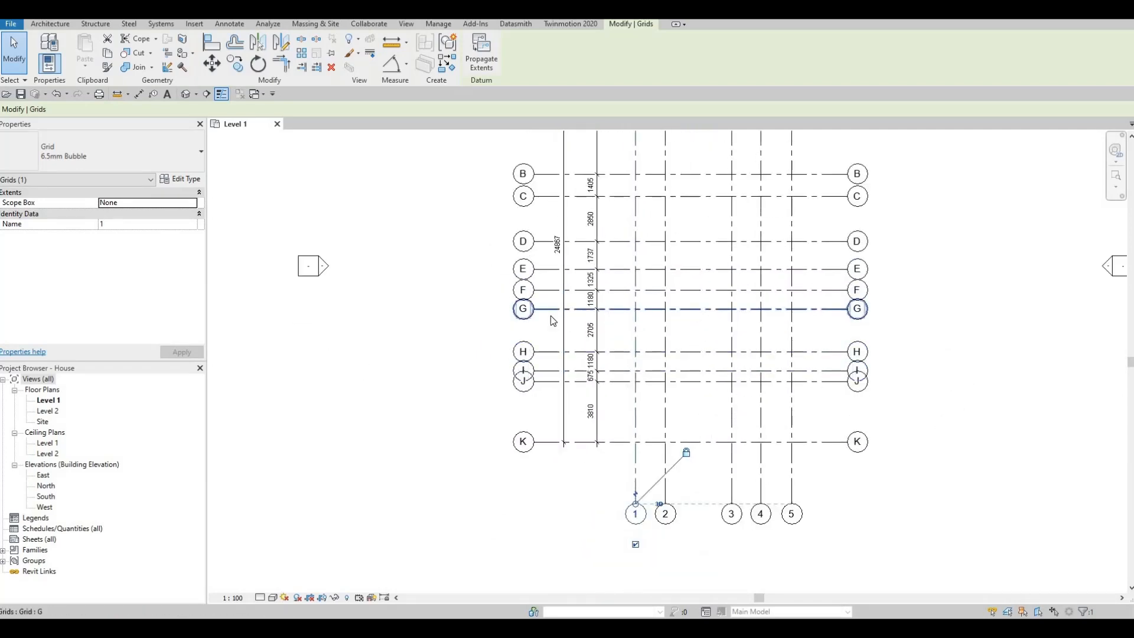
pyautogui.scroll(2, 550, 316)
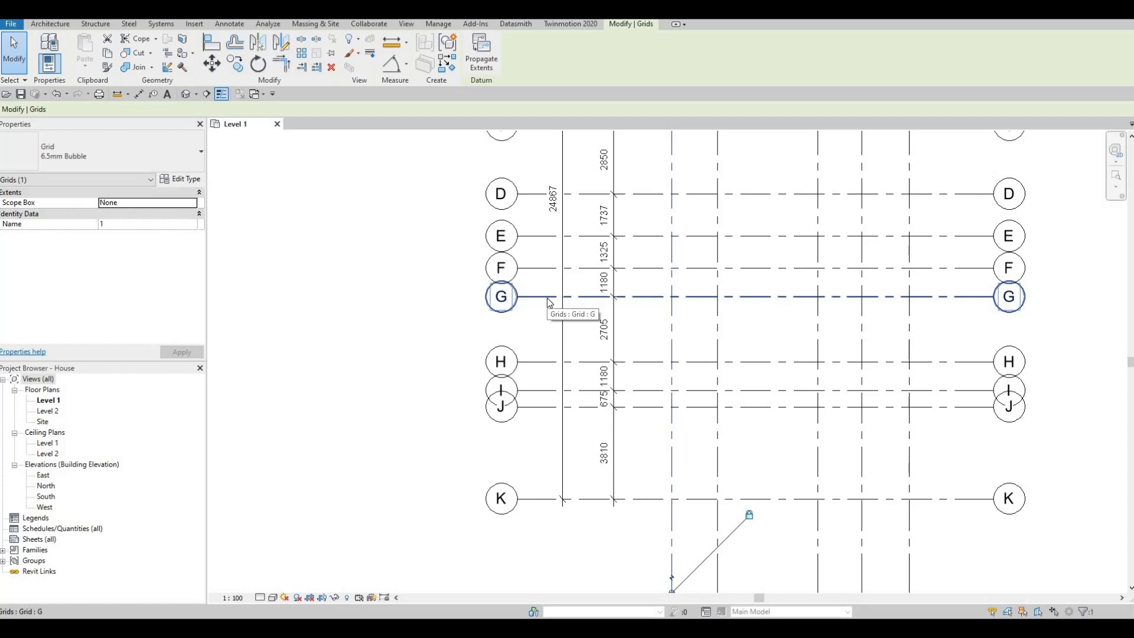
pyautogui.click(542, 306)
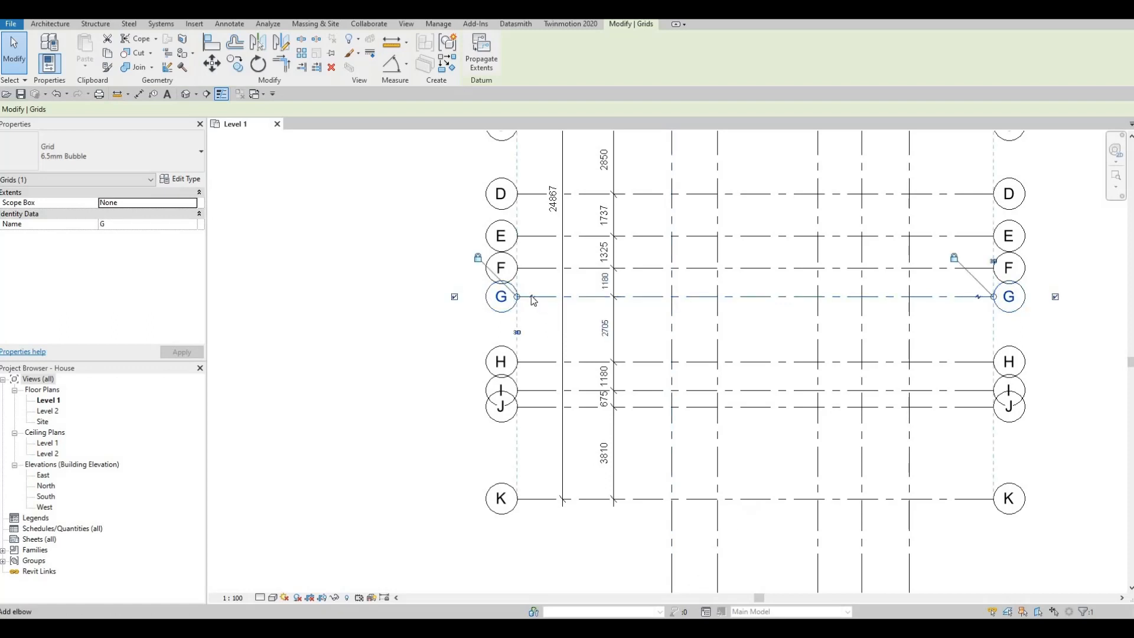
pyautogui.scroll(4, 535, 303)
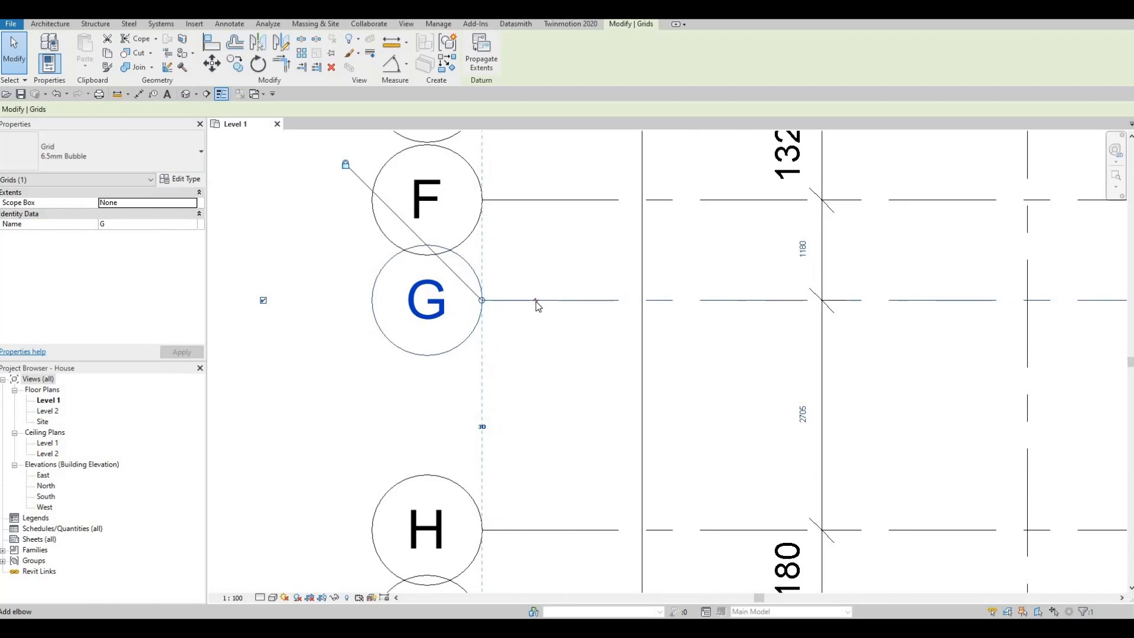
pyautogui.click(536, 302)
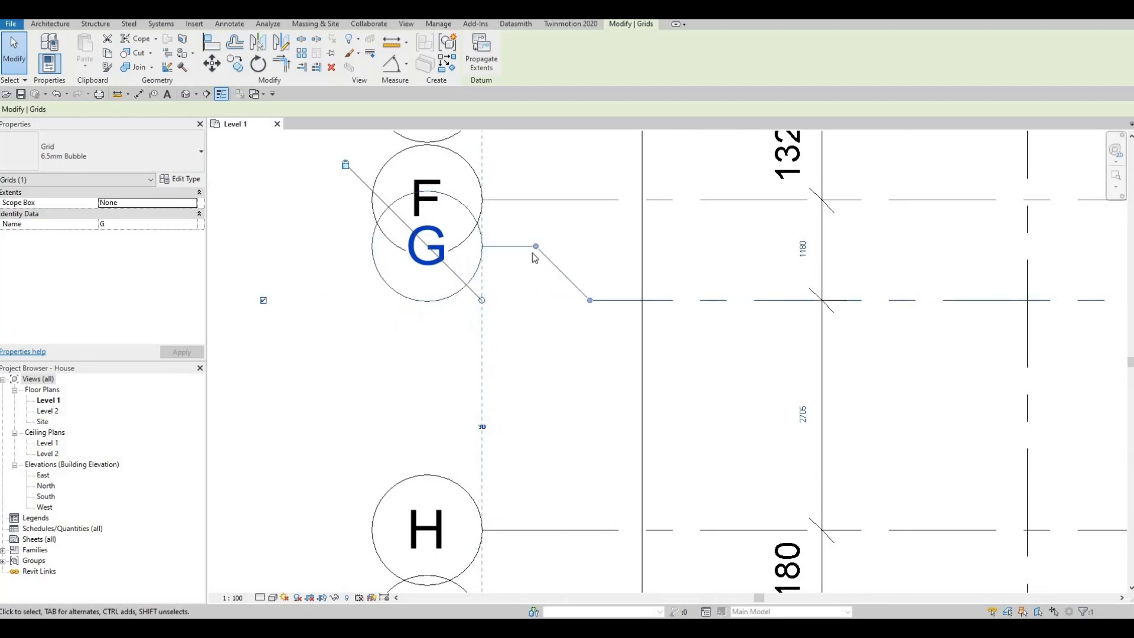
pyautogui.moveTo(538, 248); pyautogui.dragTo(537, 333)
# - Add an elbow at the east end of grid G and offset its bubble south, level with the west bubble
pyautogui.scroll(-2, 420, 268)
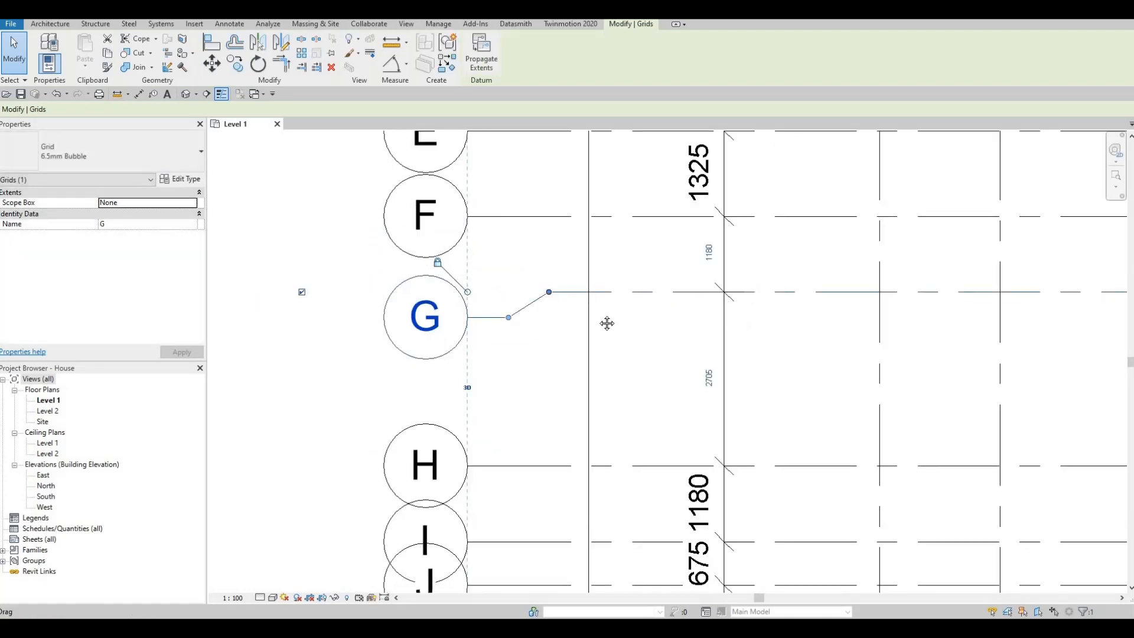
pyautogui.moveTo(607, 322); pyautogui.dragTo(483, 311, button='middle')
pyautogui.scroll(-1, 483, 311)
pyautogui.moveTo(666, 332); pyautogui.dragTo(501, 327, button='middle')
pyautogui.moveTo(853, 313); pyautogui.dragTo(682, 323, button='middle')
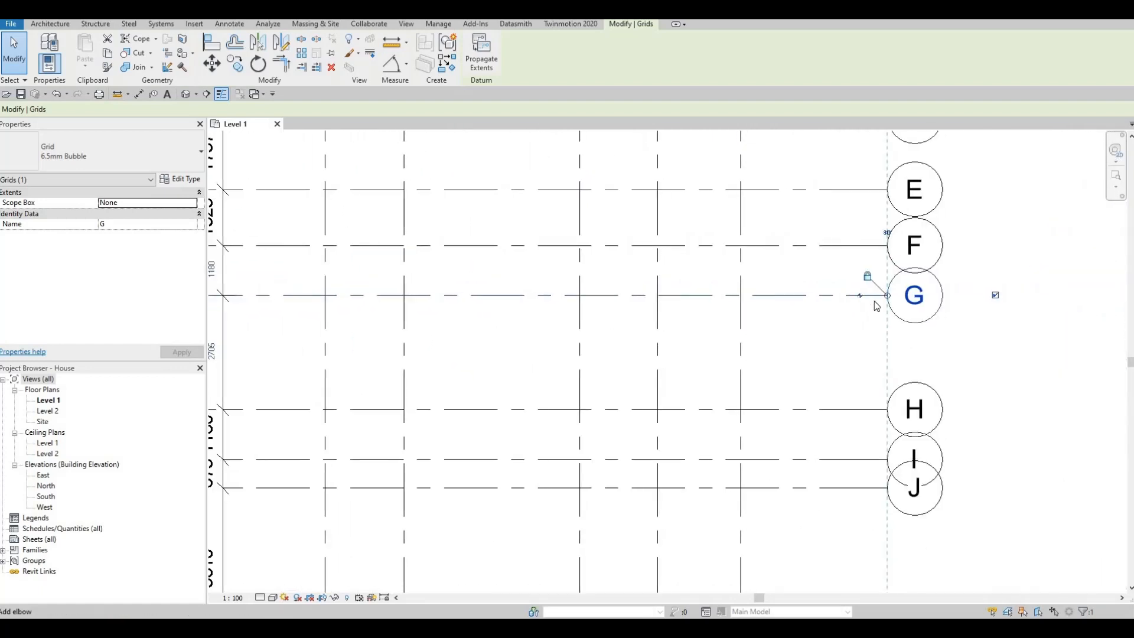
pyautogui.click(861, 295)
pyautogui.moveTo(867, 305); pyautogui.dragTo(867, 327)
pyautogui.scroll(-3, 864, 325)
pyautogui.moveTo(867, 325); pyautogui.dragTo(878, 324, button='middle')
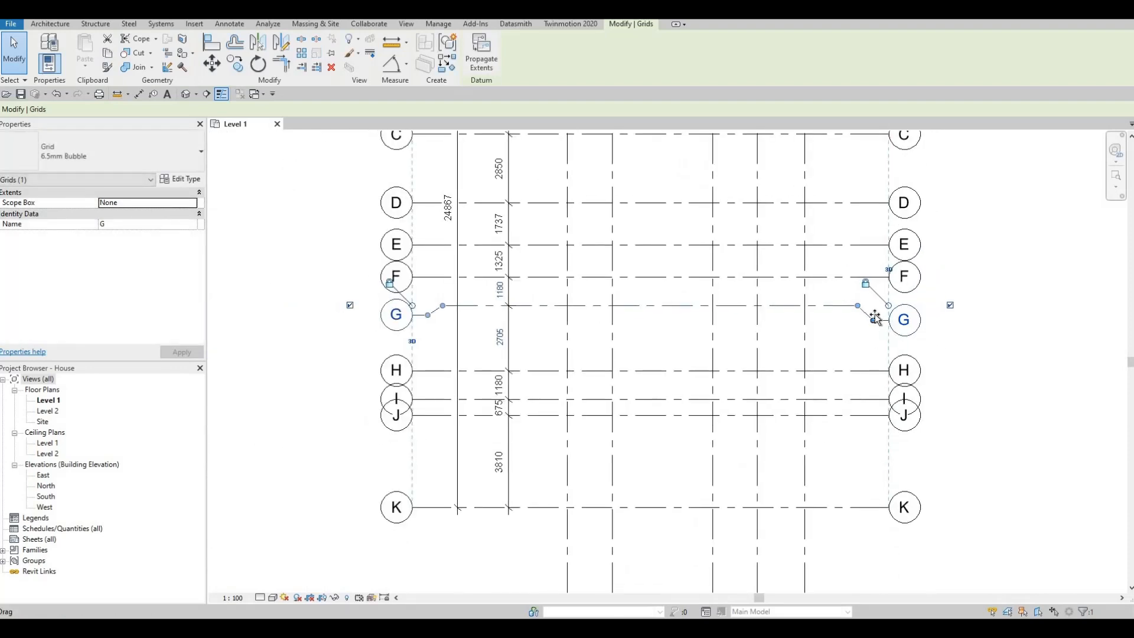
pyautogui.moveTo(875, 317); pyautogui.dragTo(873, 315)
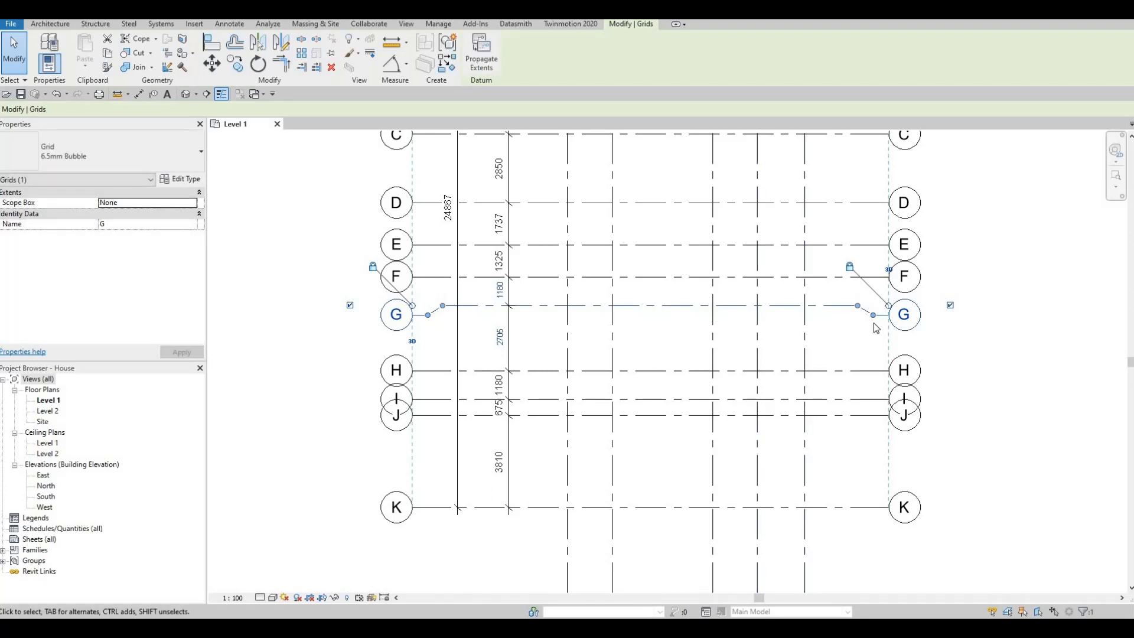
pyautogui.moveTo(874, 320); pyautogui.dragTo(769, 322)
pyautogui.moveTo(432, 320); pyautogui.dragTo(431, 320)
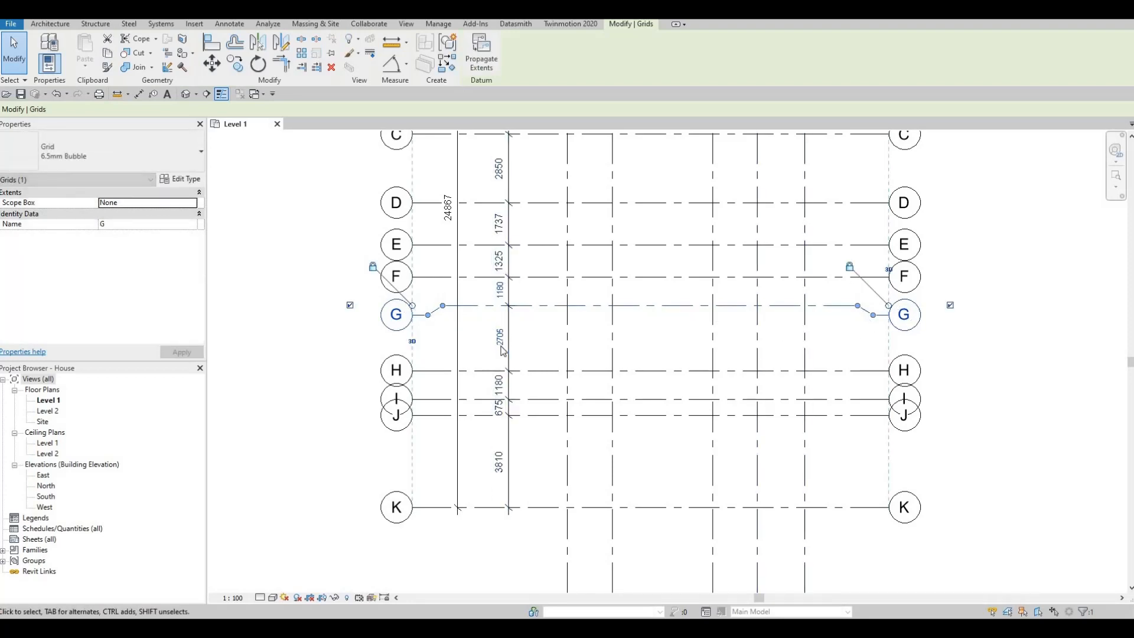
# - Add elbows at both ends of grid J and move its bubbles south, clear of the I bubbles and level with each other
pyautogui.moveTo(456, 391); pyautogui.dragTo(492, 347, button='middle')
pyautogui.press('Escape')
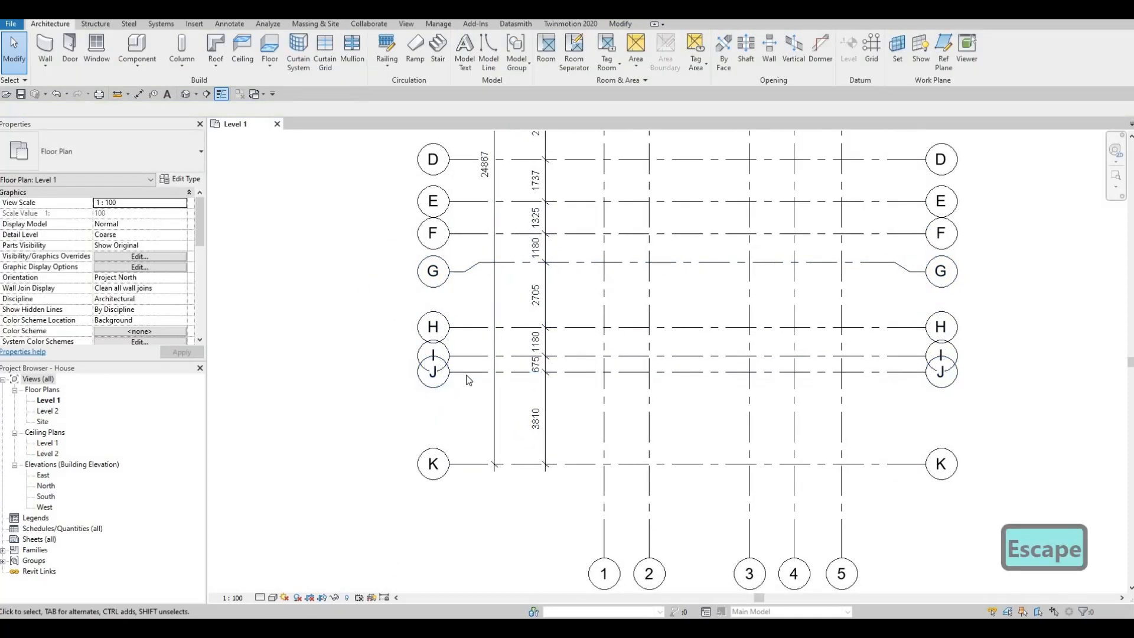
pyautogui.click(467, 373)
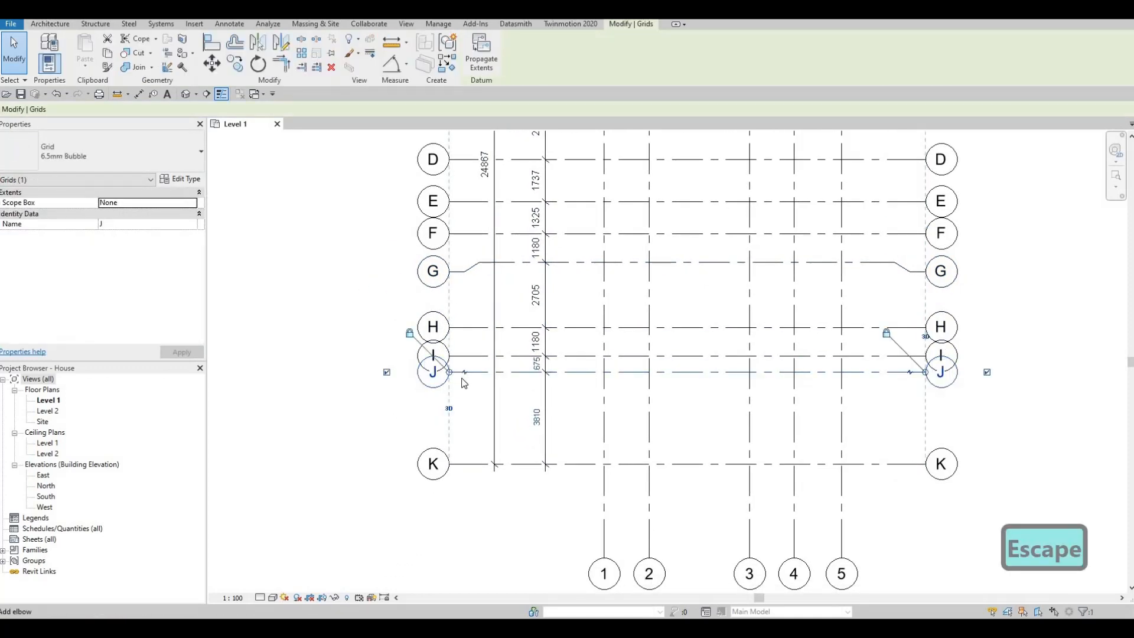
pyautogui.click(465, 373)
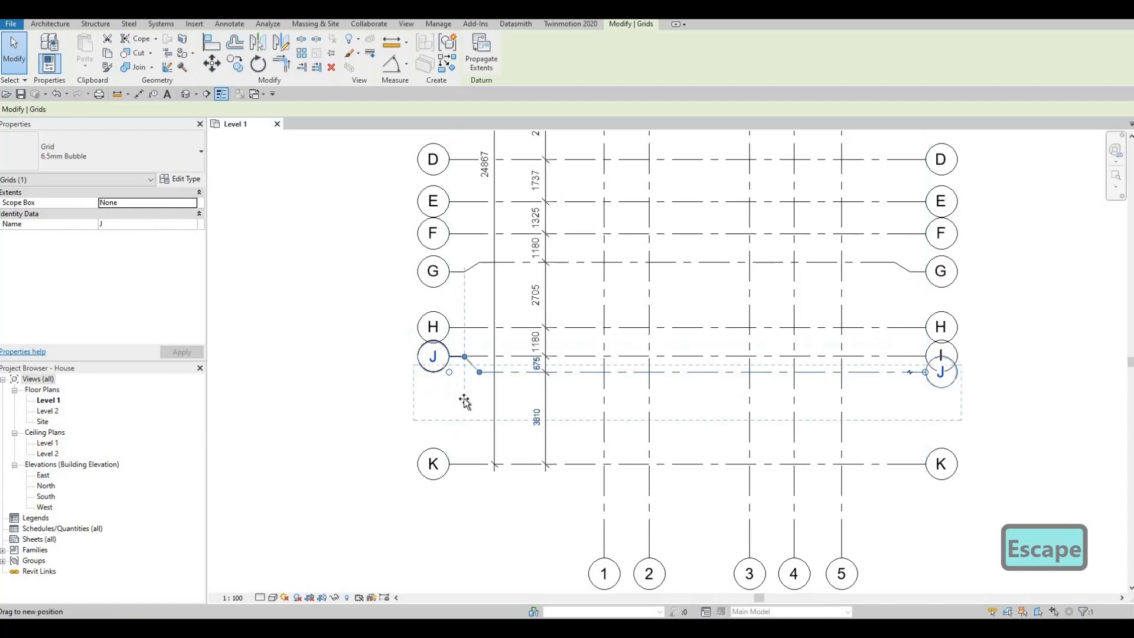
pyautogui.moveTo(465, 401); pyautogui.dragTo(461, 371)
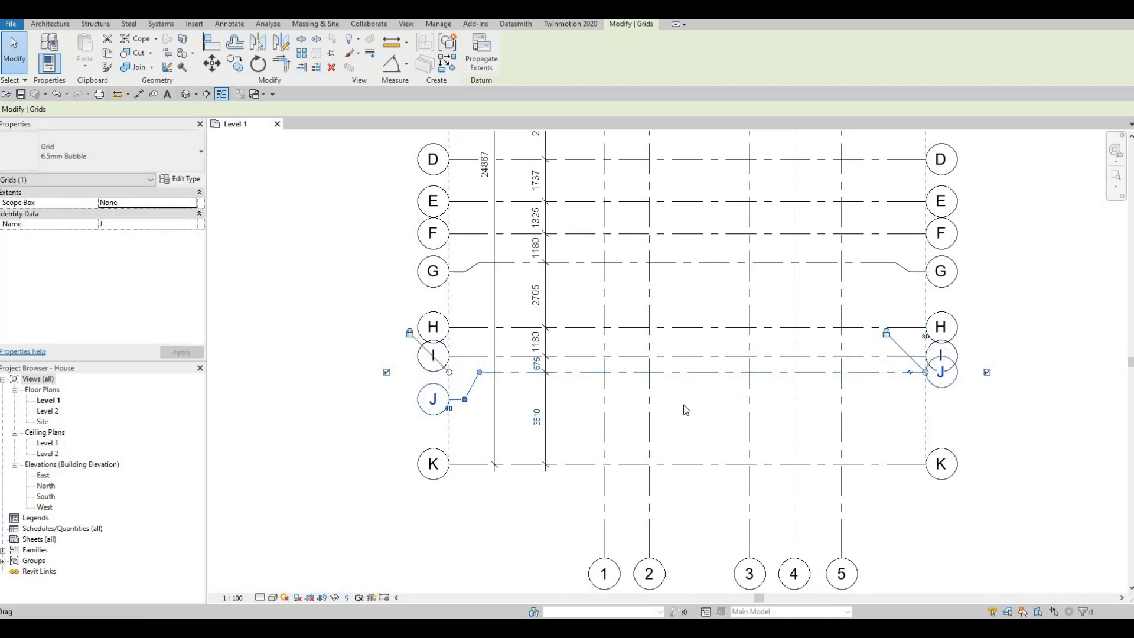
pyautogui.moveTo(467, 404); pyautogui.dragTo(465, 411)
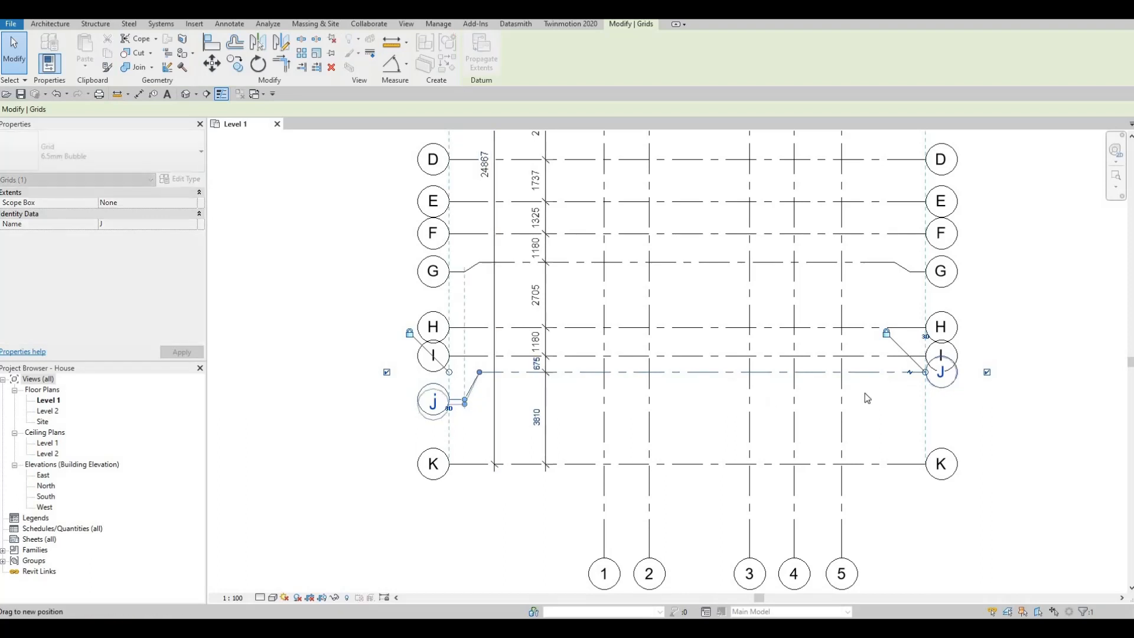
pyautogui.click(910, 372)
pyautogui.moveTo(911, 395); pyautogui.dragTo(908, 408)
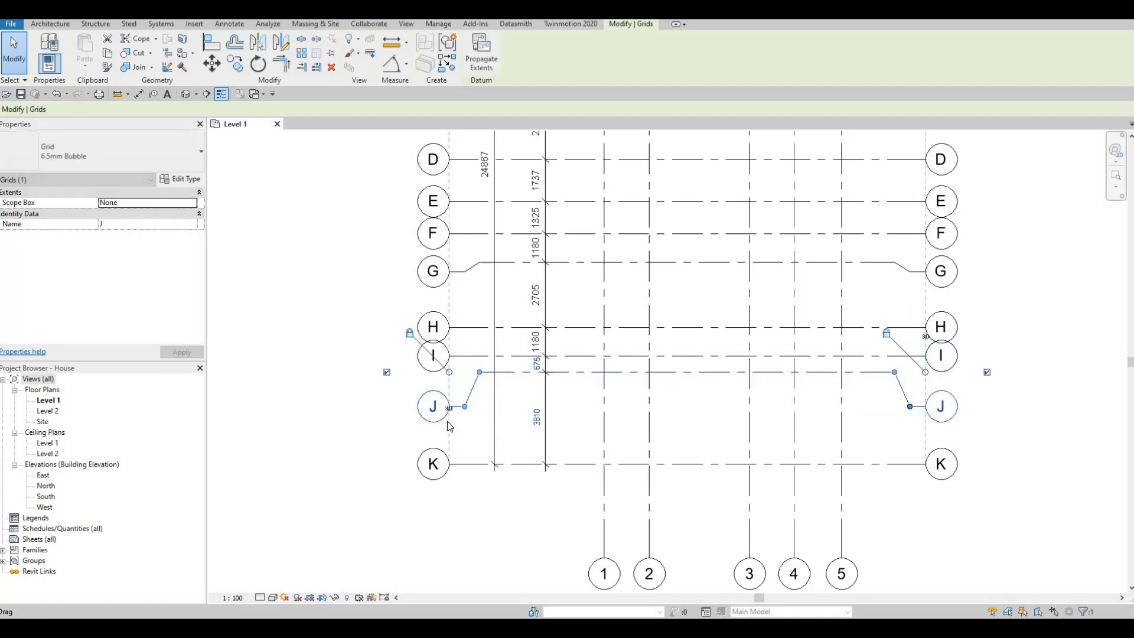
# - Add elbows at both ends of grid I and move its bubbles south, clear of the H bubbles
pyautogui.click(463, 358)
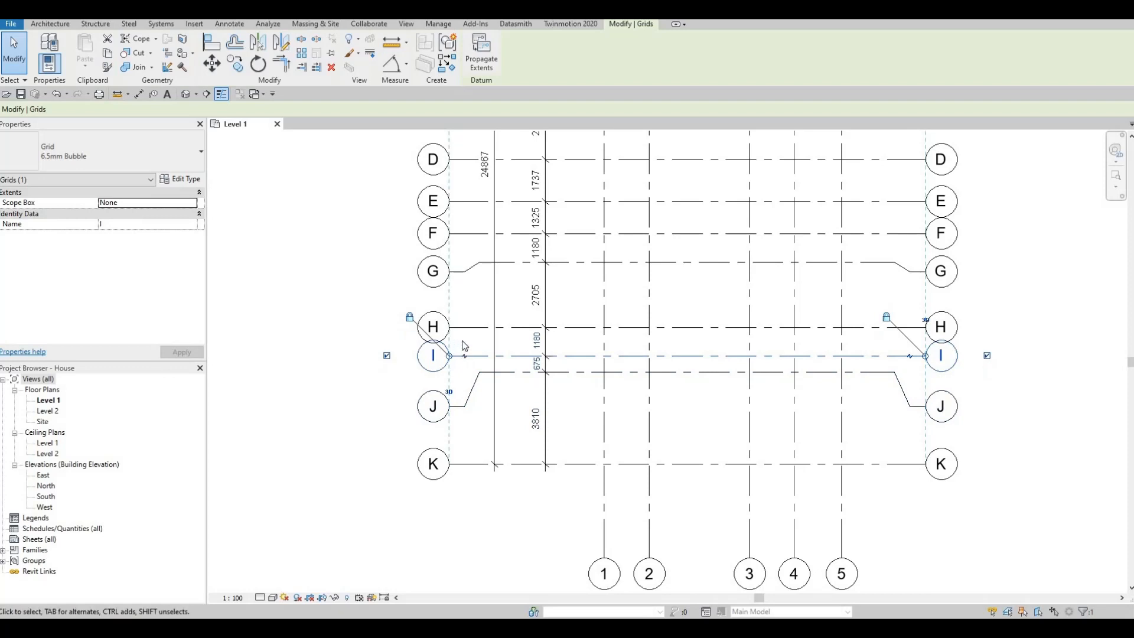
pyautogui.moveTo(463, 358); pyautogui.dragTo(462, 381)
pyautogui.press('Escape')
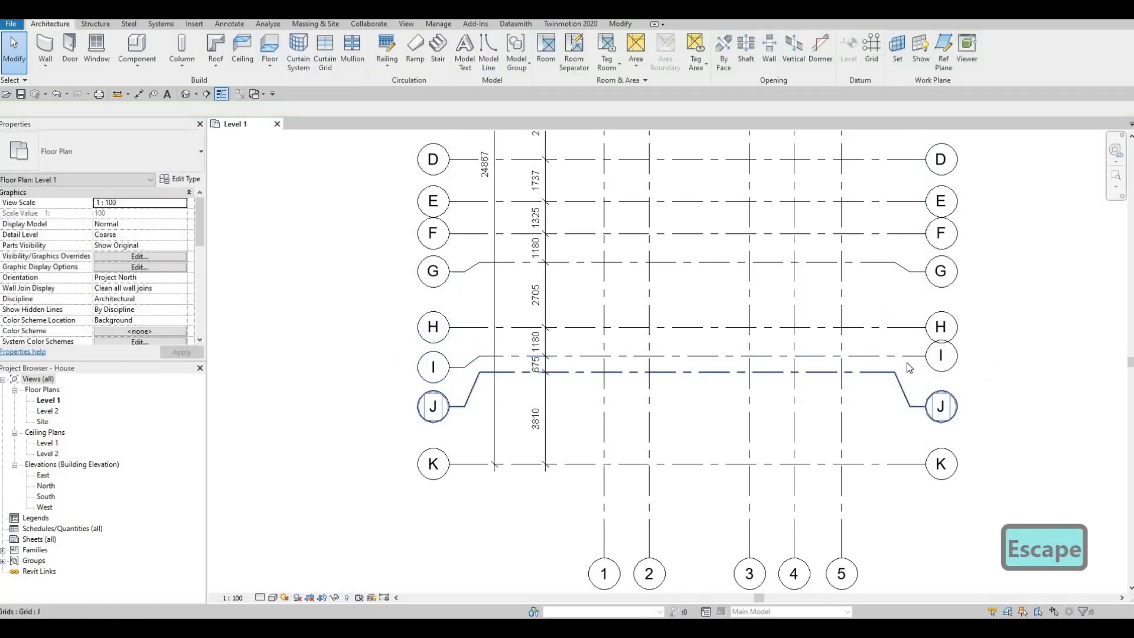
pyautogui.click(914, 363)
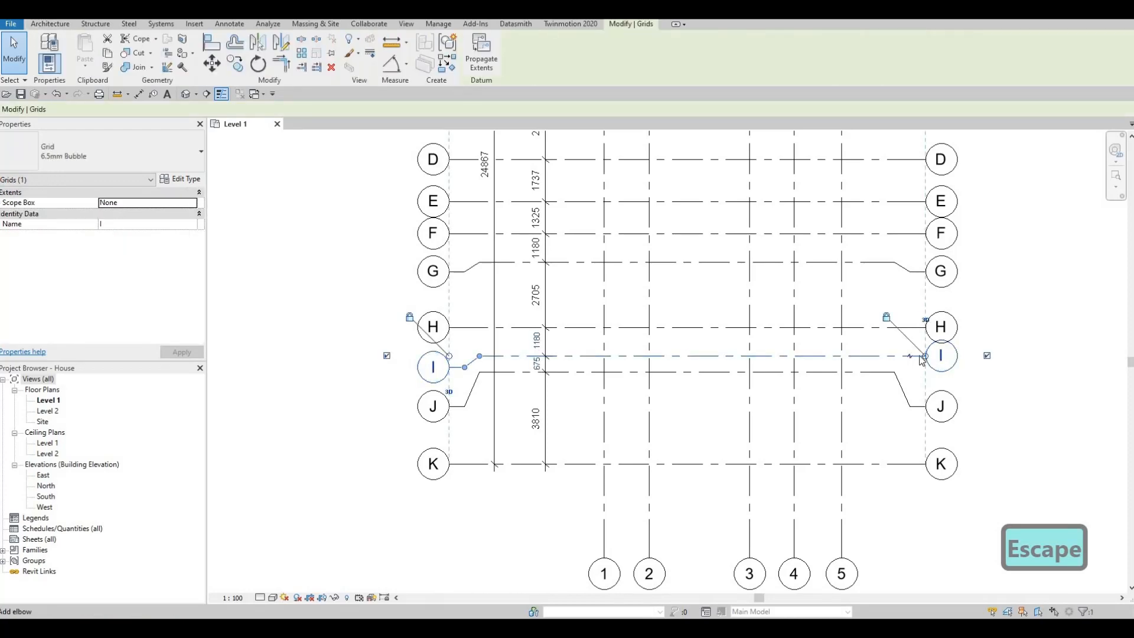
pyautogui.click(917, 355)
pyautogui.moveTo(913, 357); pyautogui.dragTo(915, 371)
pyautogui.press('Escape')
# - Examine the complete Level 1 grid layout, checking the bubbles at all ends and the dimension strings
pyautogui.scroll(-2, 806, 400)
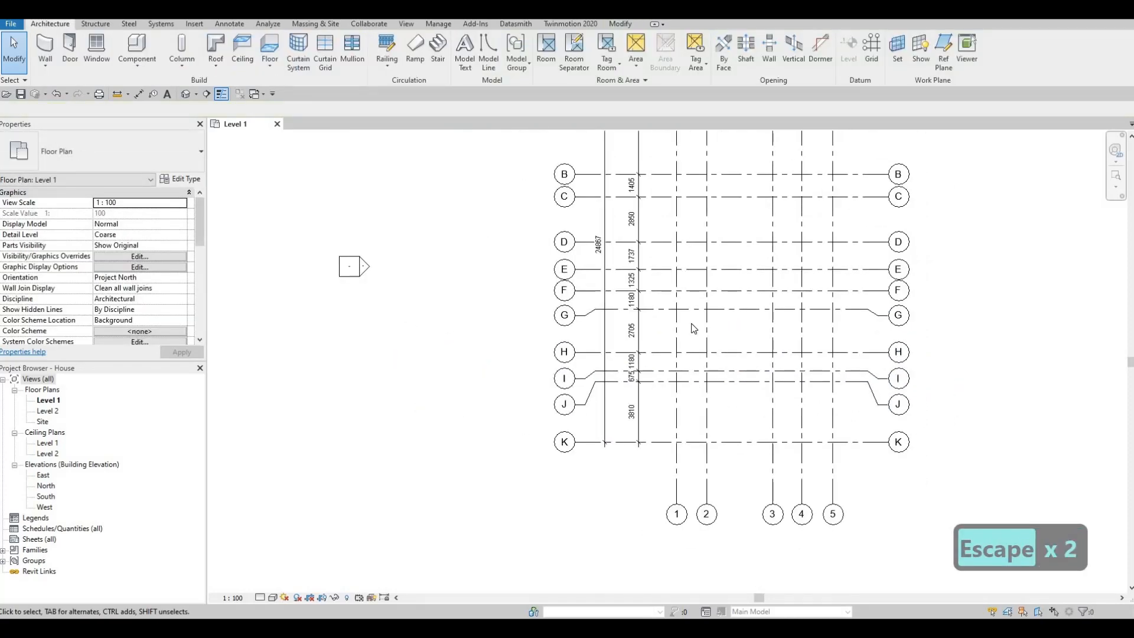
pyautogui.moveTo(694, 328); pyautogui.dragTo(650, 343, button='middle')
pyautogui.scroll(-1, 718, 310)
pyautogui.scroll(-1, 724, 295)
pyautogui.moveTo(727, 278); pyautogui.dragTo(733, 332, button='middle')
pyautogui.moveTo(729, 250); pyautogui.dragTo(716, 266, button='middle')
pyautogui.scroll(-2, 716, 248)
pyautogui.moveTo(733, 180); pyautogui.dragTo(702, 189, button='middle')
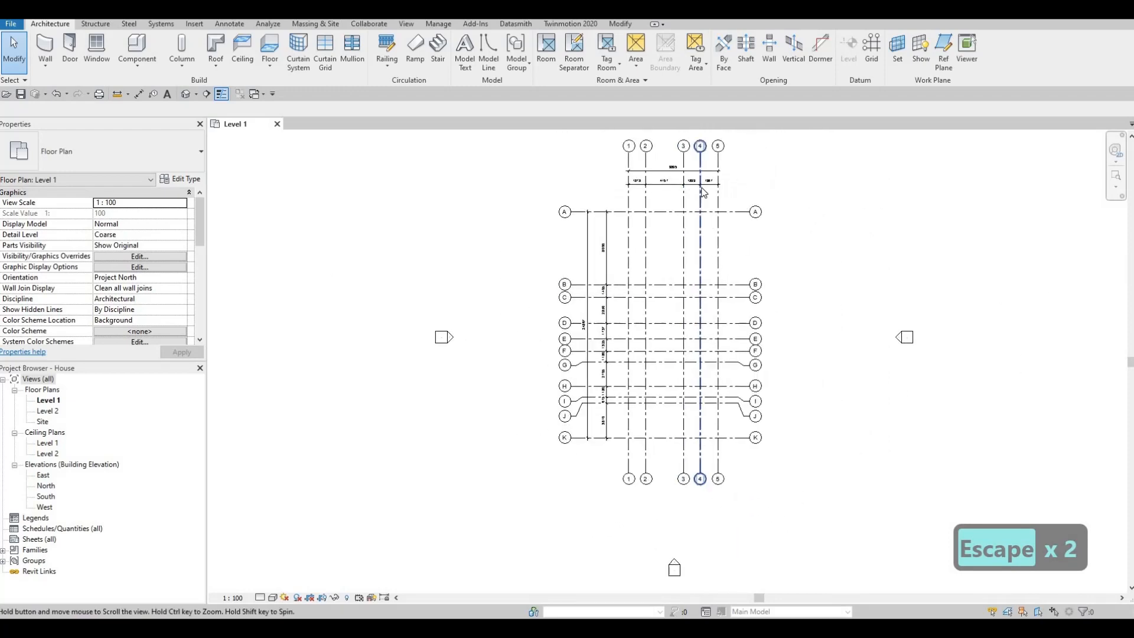
pyautogui.moveTo(672, 278); pyautogui.dragTo(637, 290, button='middle')
pyautogui.scroll(2, 637, 289)
pyautogui.moveTo(620, 193); pyautogui.dragTo(603, 233, button='middle')
pyautogui.scroll(-1, 603, 233)
pyautogui.scroll(2, 601, 232)
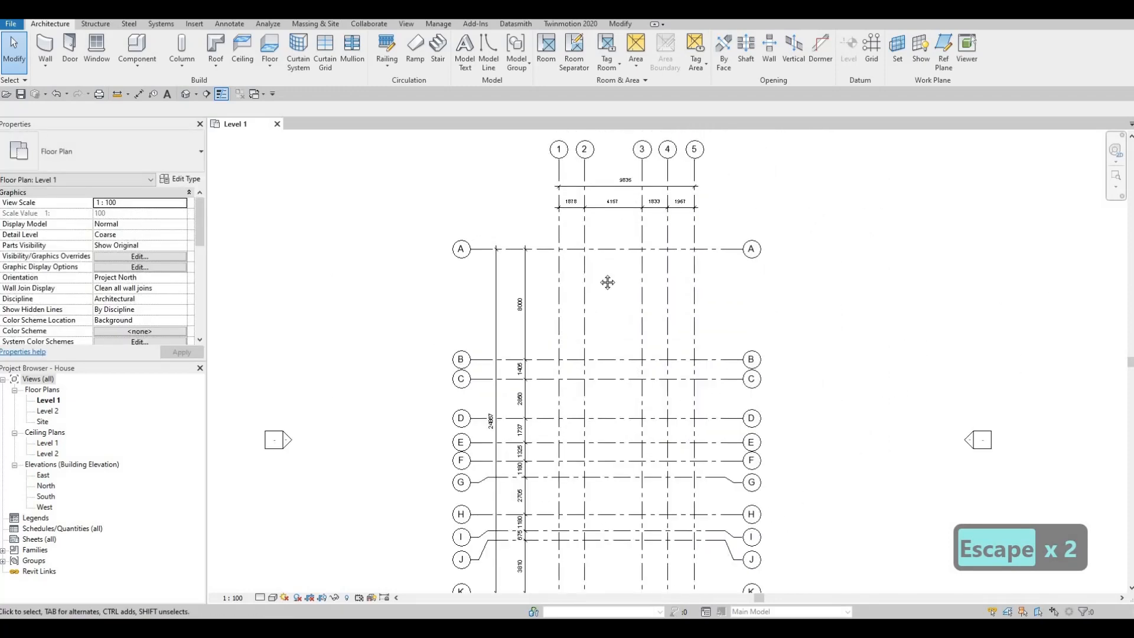
pyautogui.moveTo(607, 283); pyautogui.dragTo(607, 265, button='middle')
pyautogui.scroll(-2, 606, 265)
pyautogui.moveTo(606, 309)
pyautogui.mouseDown(button='middle')
pyautogui.moveTo(608, 298)
pyautogui.moveTo(593, 315)
pyautogui.mouseUp(button='middle')
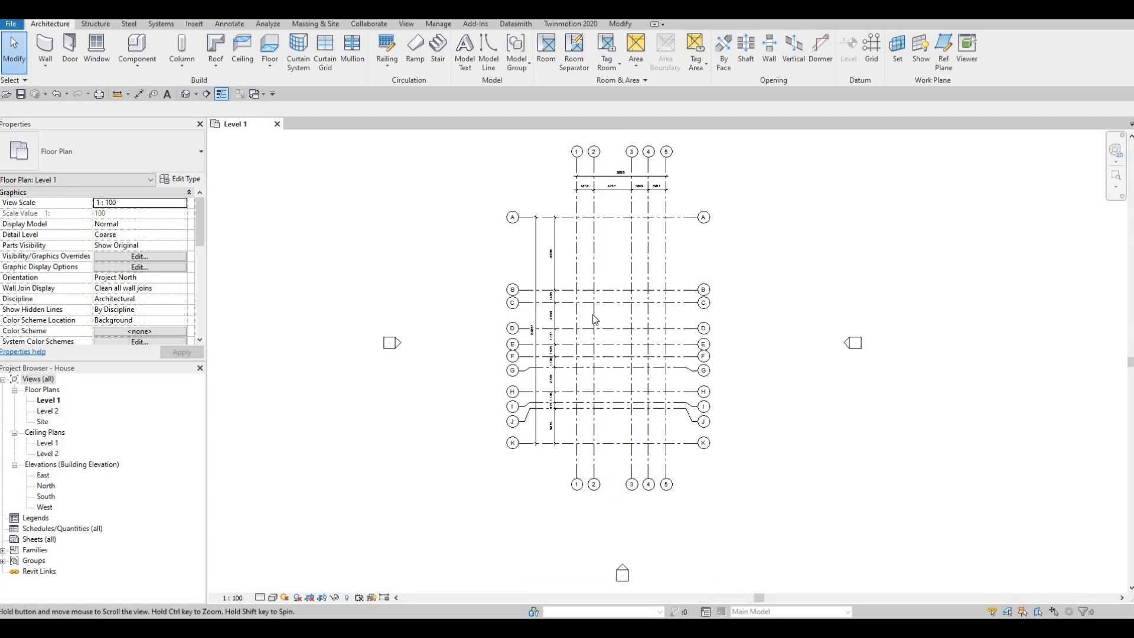
pyautogui.scroll(2, 595, 319)
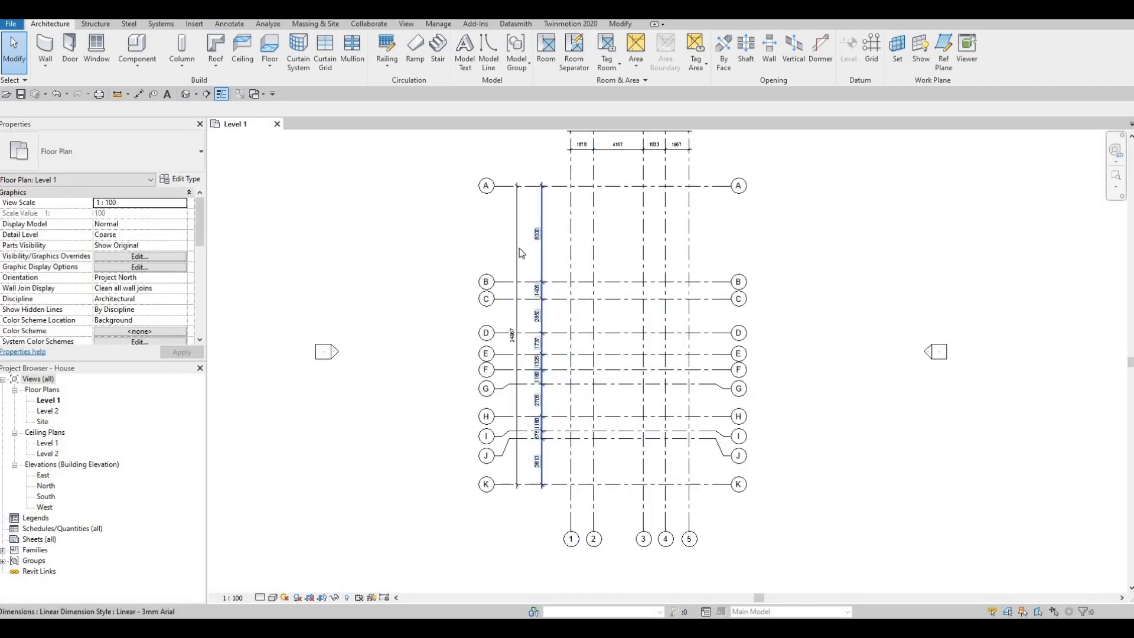
pyautogui.scroll(-1, 520, 260)
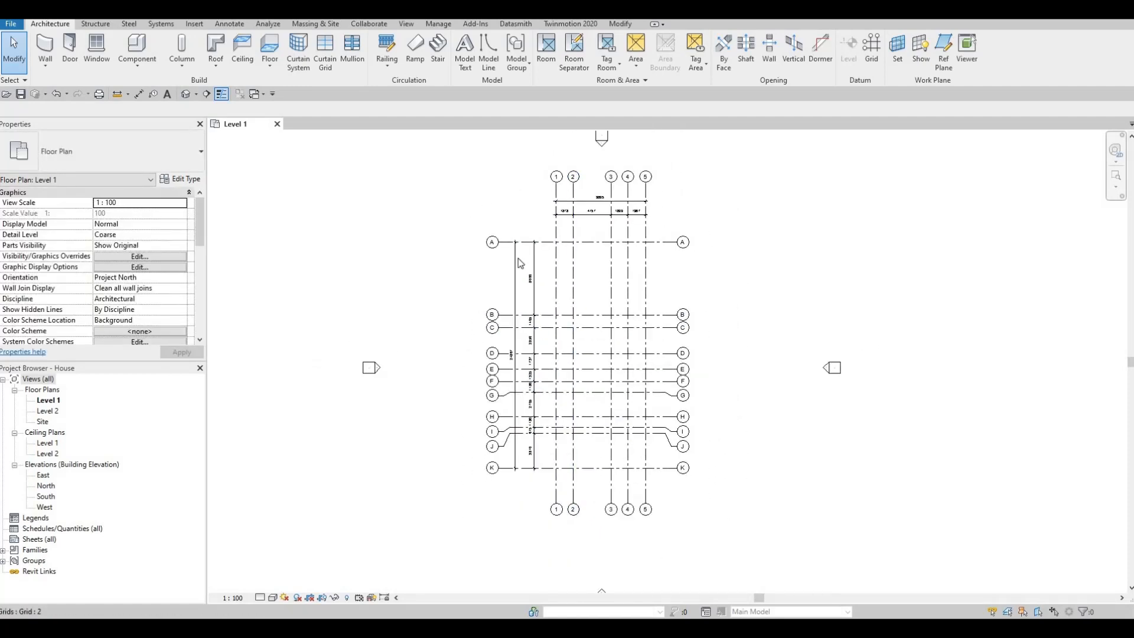
pyautogui.scroll(3, 579, 210)
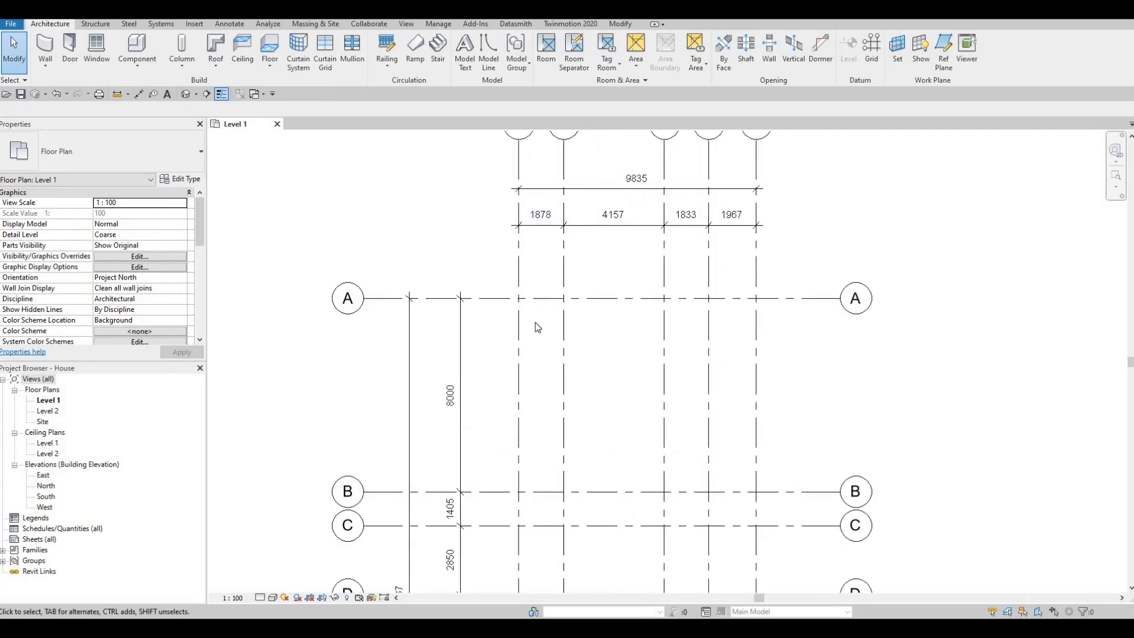
pyautogui.moveTo(536, 324)
pyautogui.mouseDown(button='middle')
pyautogui.moveTo(573, 191)
pyautogui.moveTo(573, 226)
pyautogui.mouseUp(button='middle')
pyautogui.moveTo(575, 319); pyautogui.dragTo(591, 185, button='middle')
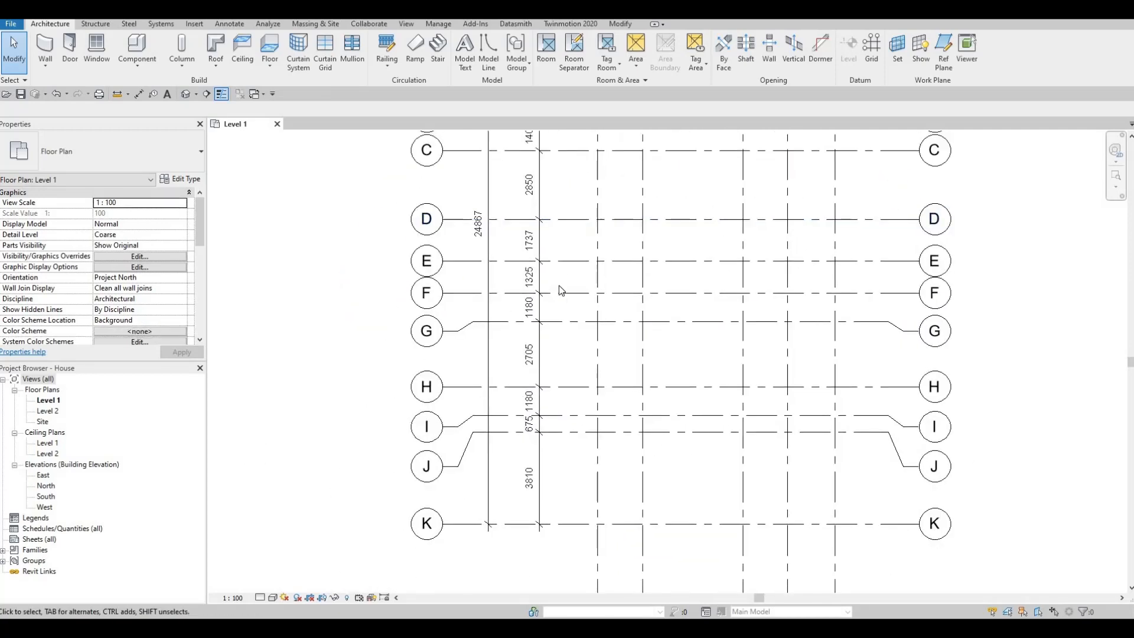
pyautogui.moveTo(602, 370); pyautogui.dragTo(601, 287, button='middle')
pyautogui.scroll(-3, 578, 295)
pyautogui.moveTo(635, 234); pyautogui.dragTo(607, 303, button='middle')
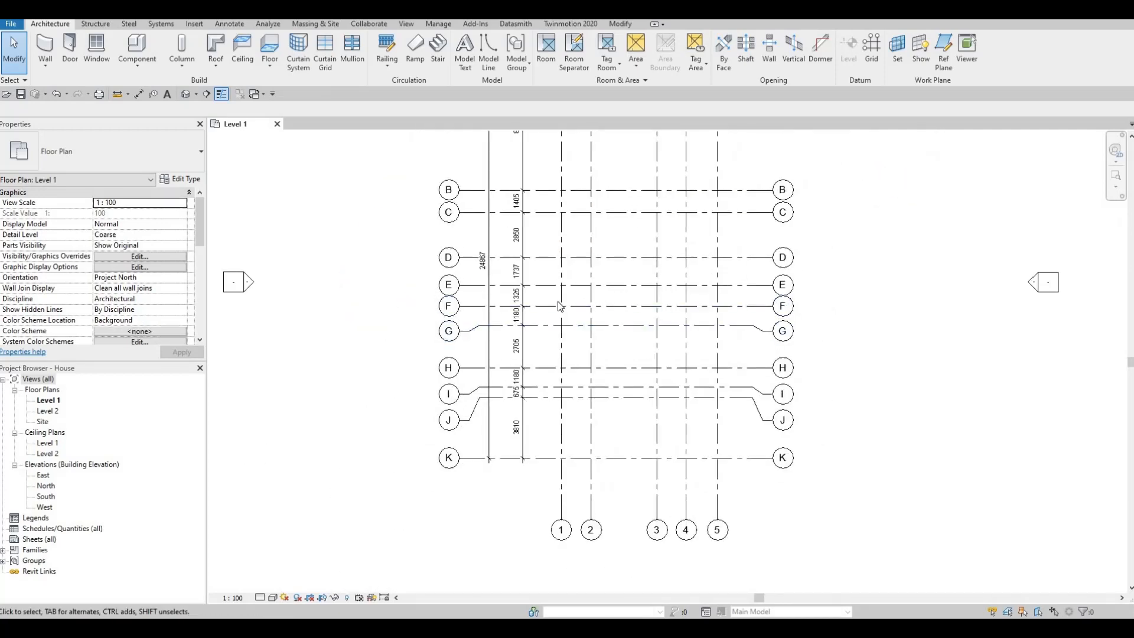
pyautogui.scroll(-1, 560, 306)
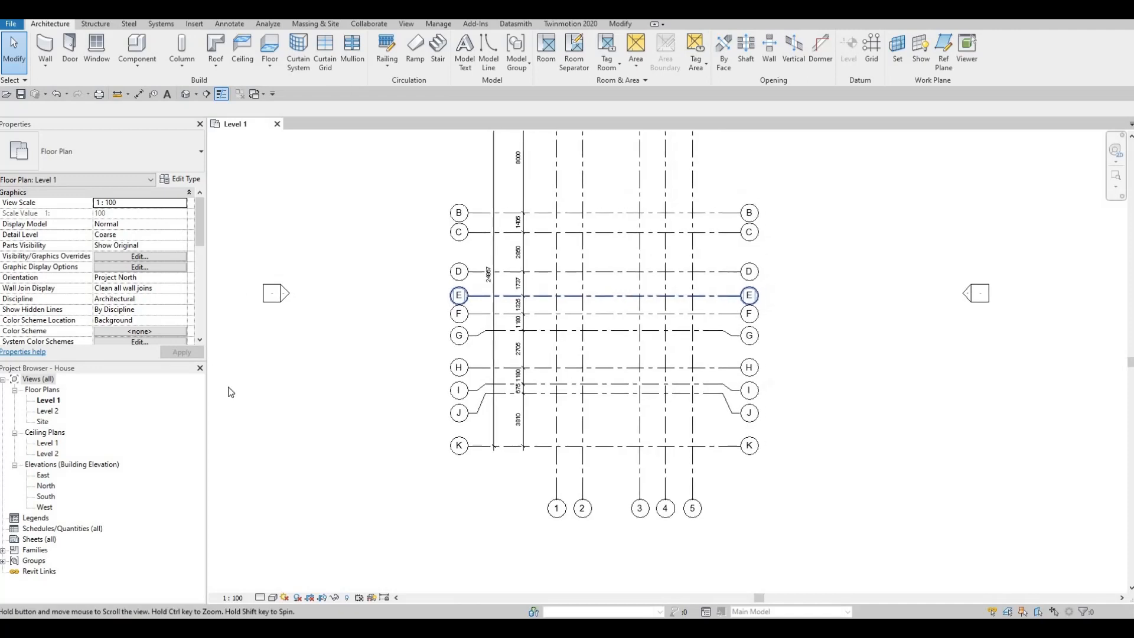
# - Open the South elevation and compare its numbered grids and levels with the Level 1 floor plan
pyautogui.doubleClick(47, 497)
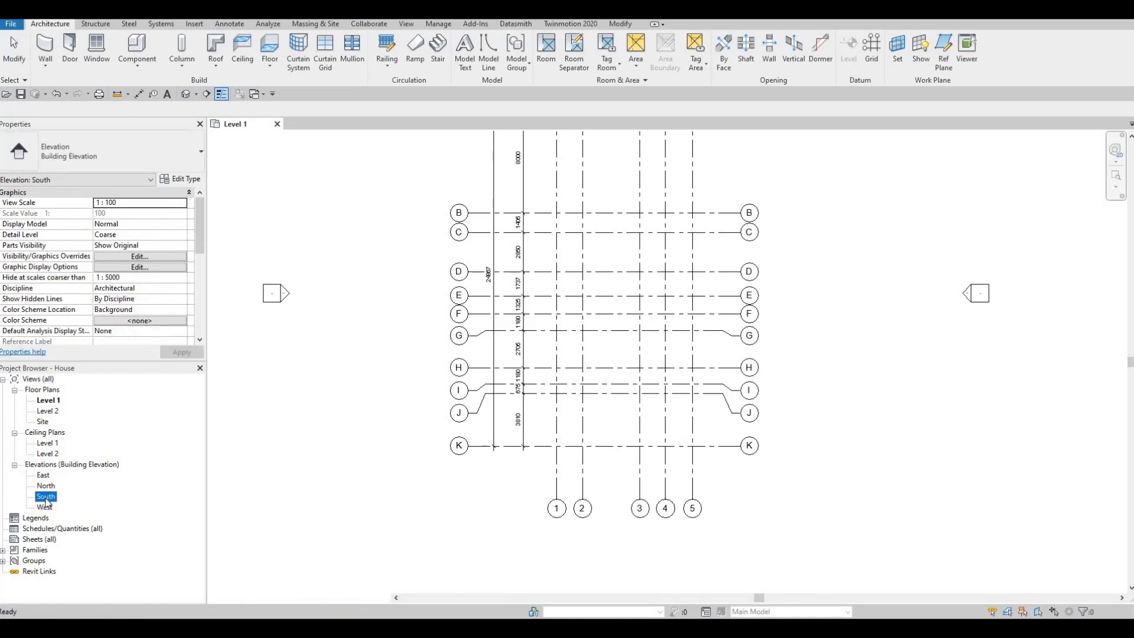
pyautogui.click(247, 125)
pyautogui.scroll(-2, 497, 276)
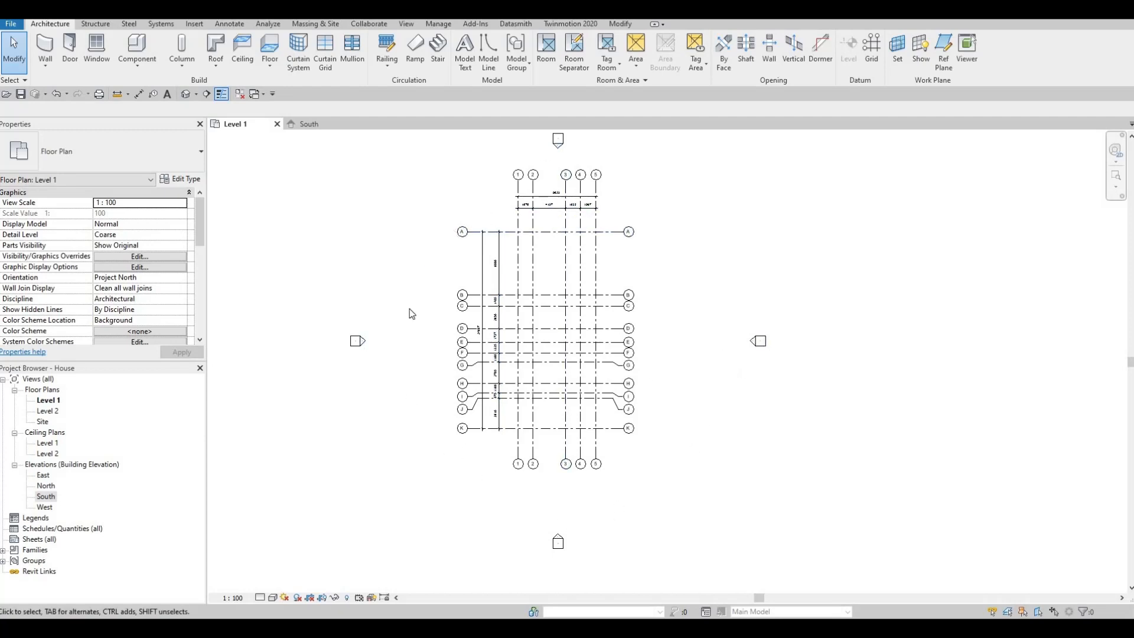
pyautogui.click(552, 233)
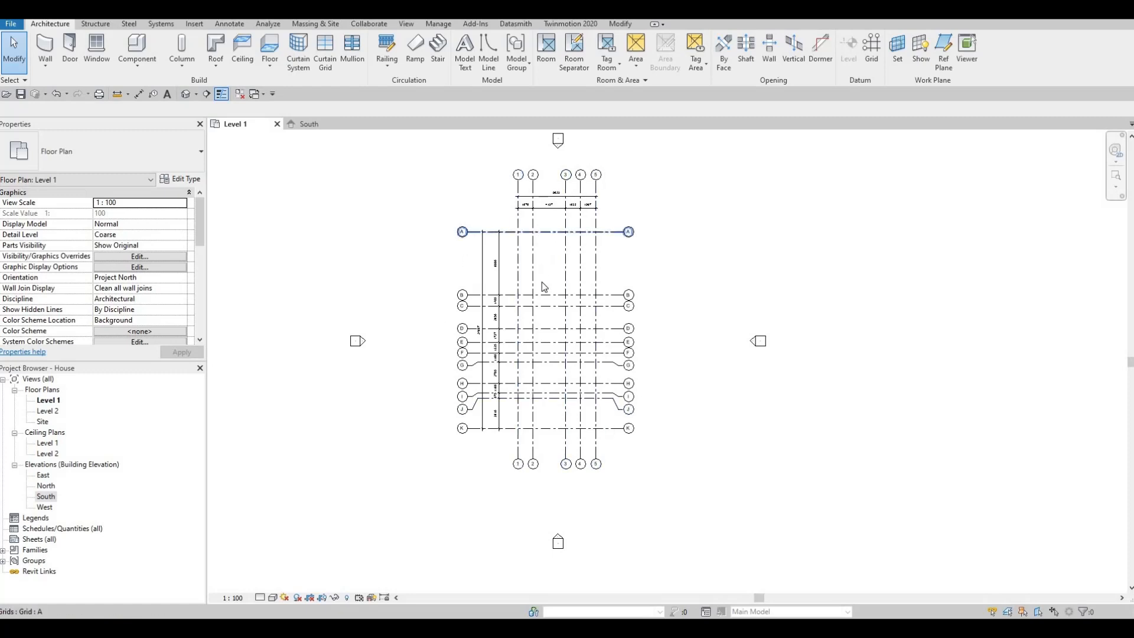
pyautogui.click(304, 125)
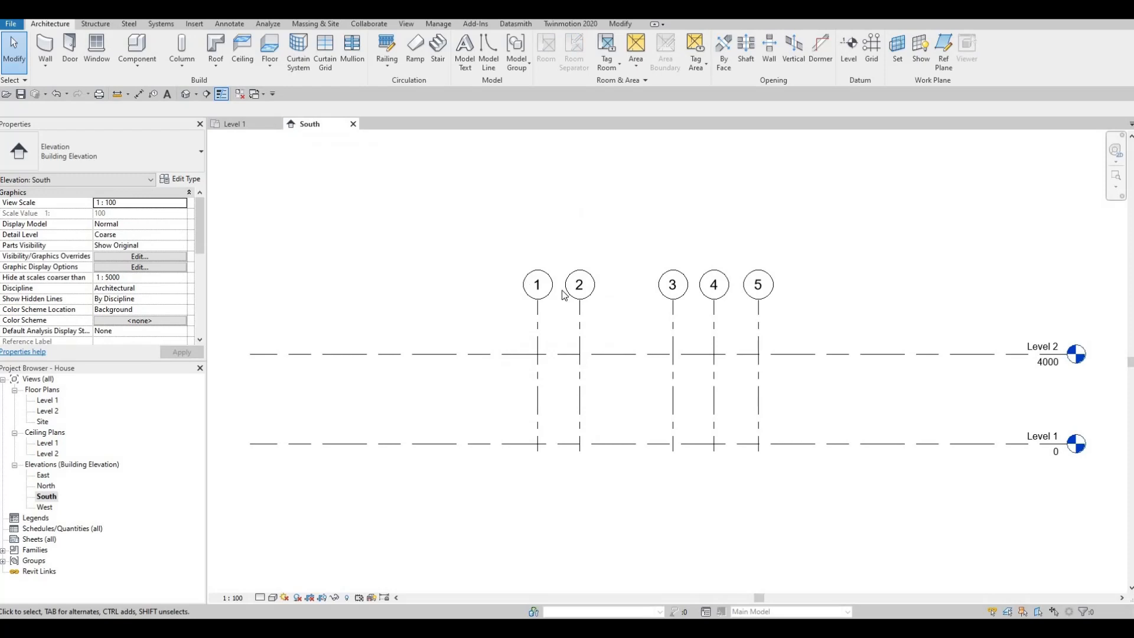
pyautogui.scroll(-2, 564, 295)
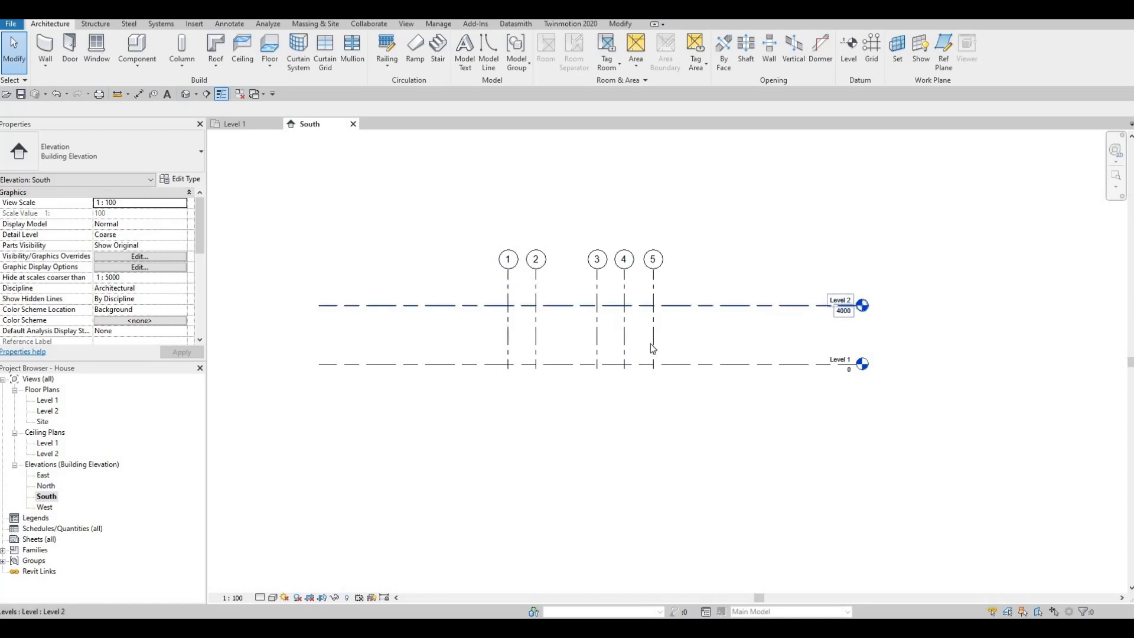
pyautogui.moveTo(654, 321); pyautogui.dragTo(665, 296, button='middle')
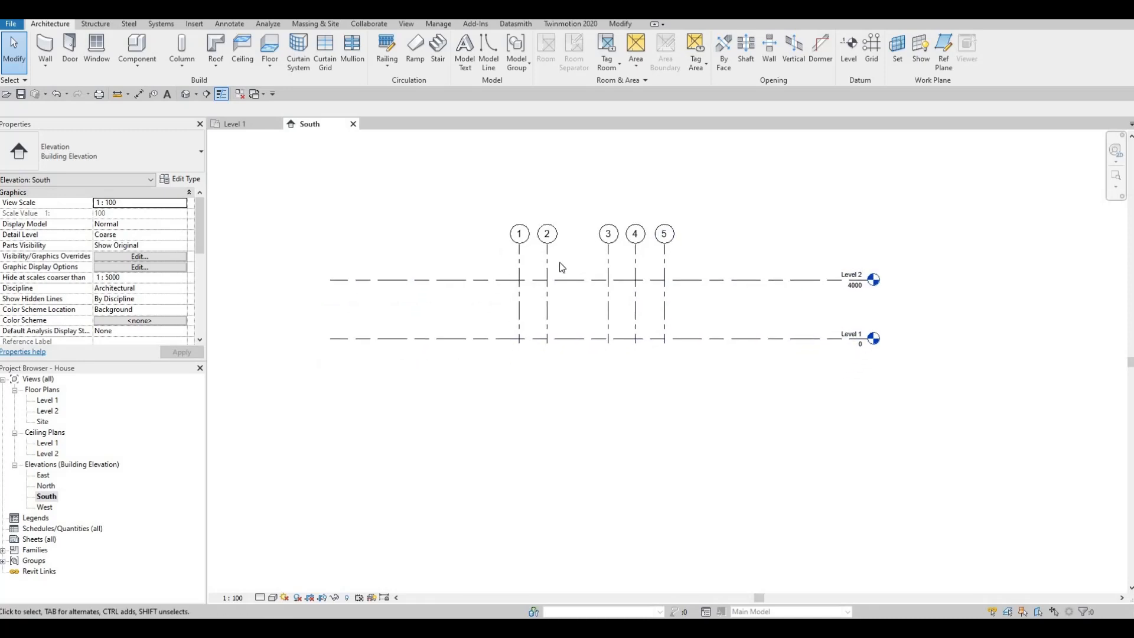
# - Raise the upper ends of grids 1 to 5 in the South elevation, and check the grids in the Level 2 plan
pyautogui.click(520, 254)
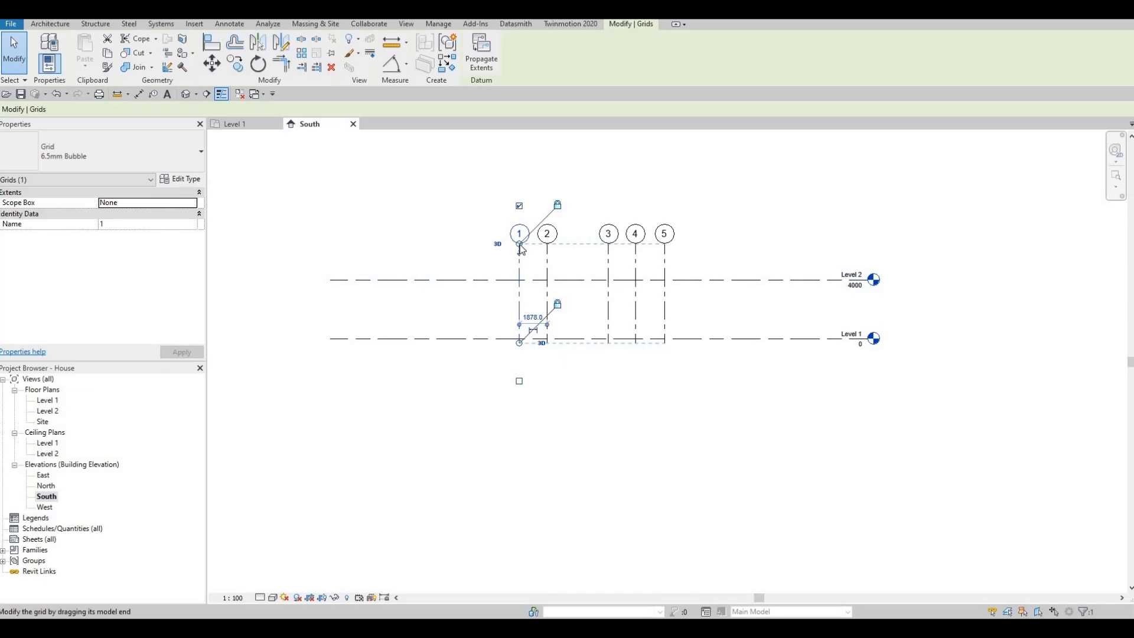
pyautogui.moveTo(520, 243)
pyautogui.mouseDown()
pyautogui.moveTo(519, 304)
pyautogui.moveTo(519, 222)
pyautogui.mouseUp()
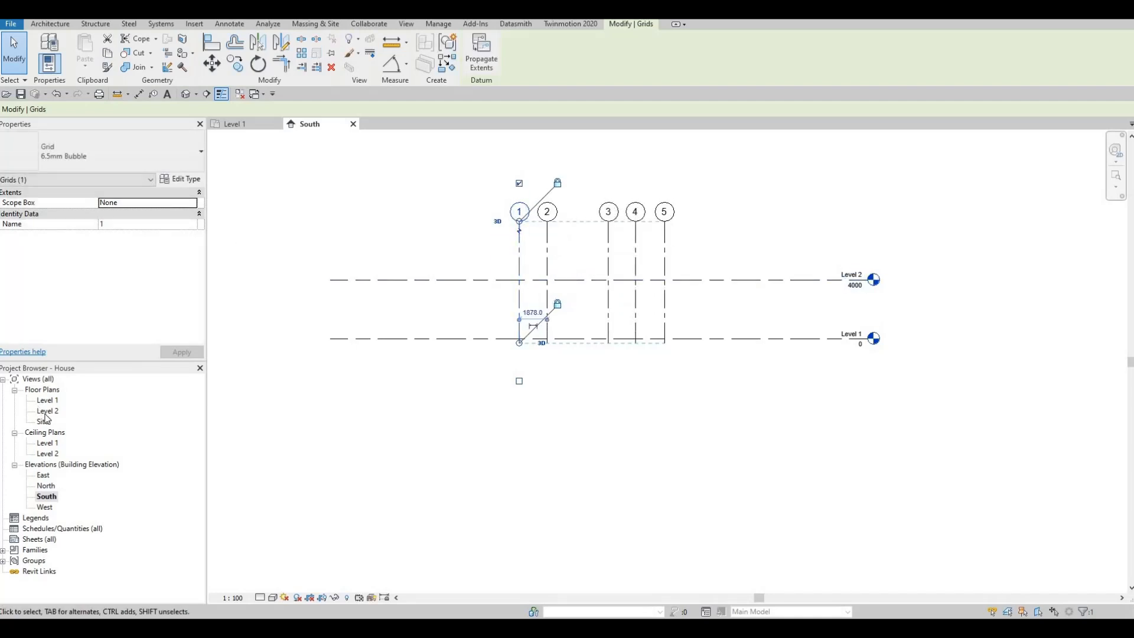
pyautogui.doubleClick(48, 412)
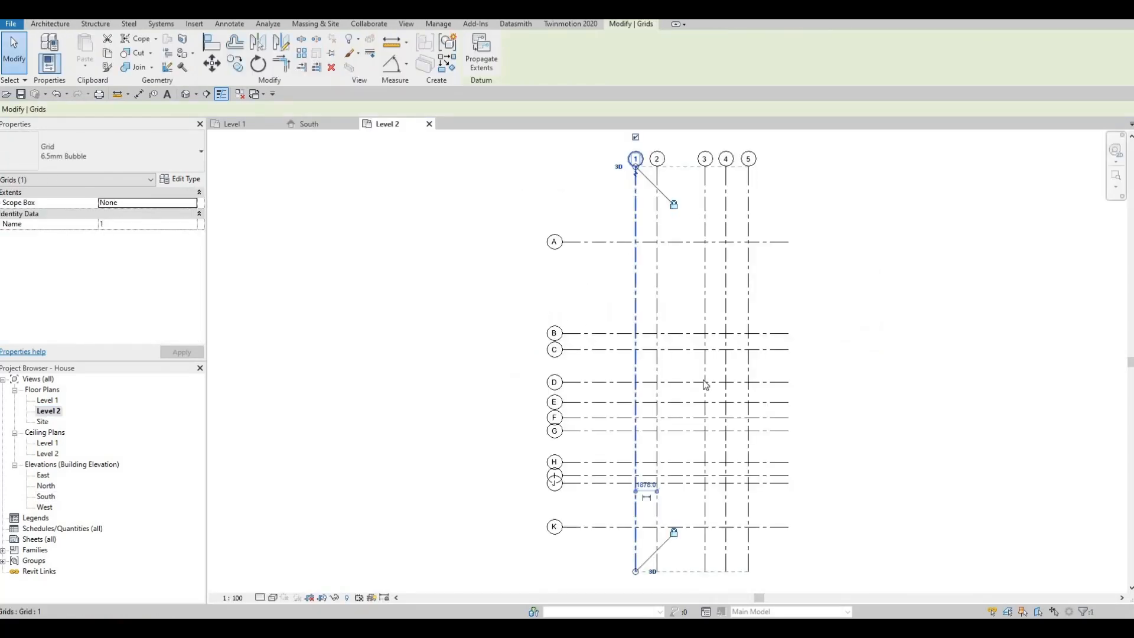
pyautogui.click(312, 126)
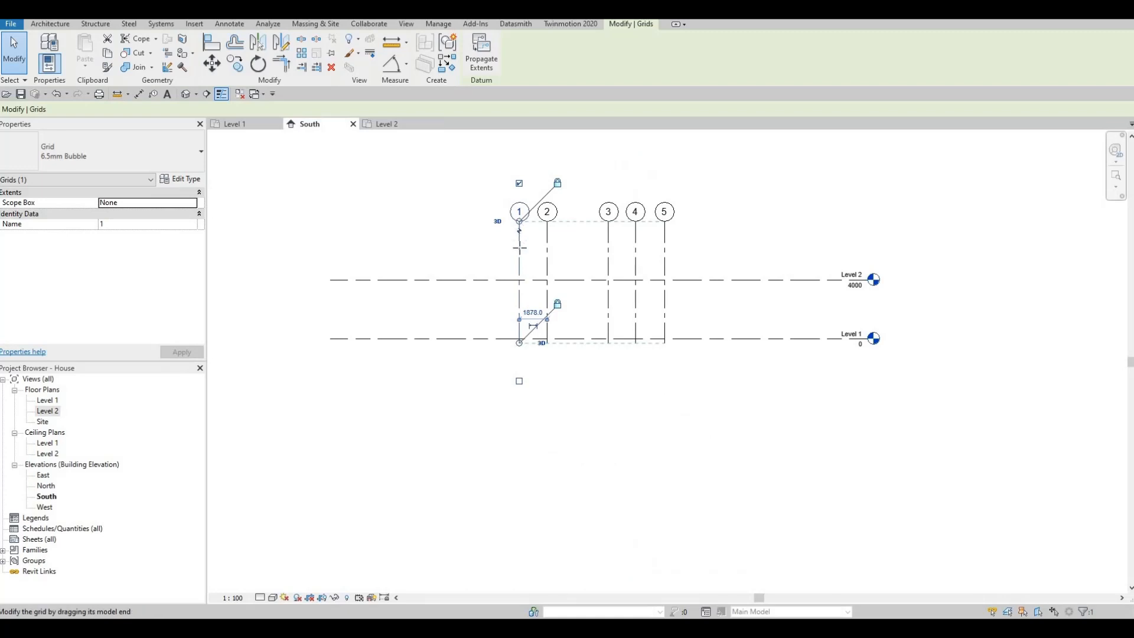
# - Lower the upper ends of grids 1 to 5 below Level 2 to test their visibility in the Level 2 plan
pyautogui.moveTo(520, 248); pyautogui.dragTo(520, 327)
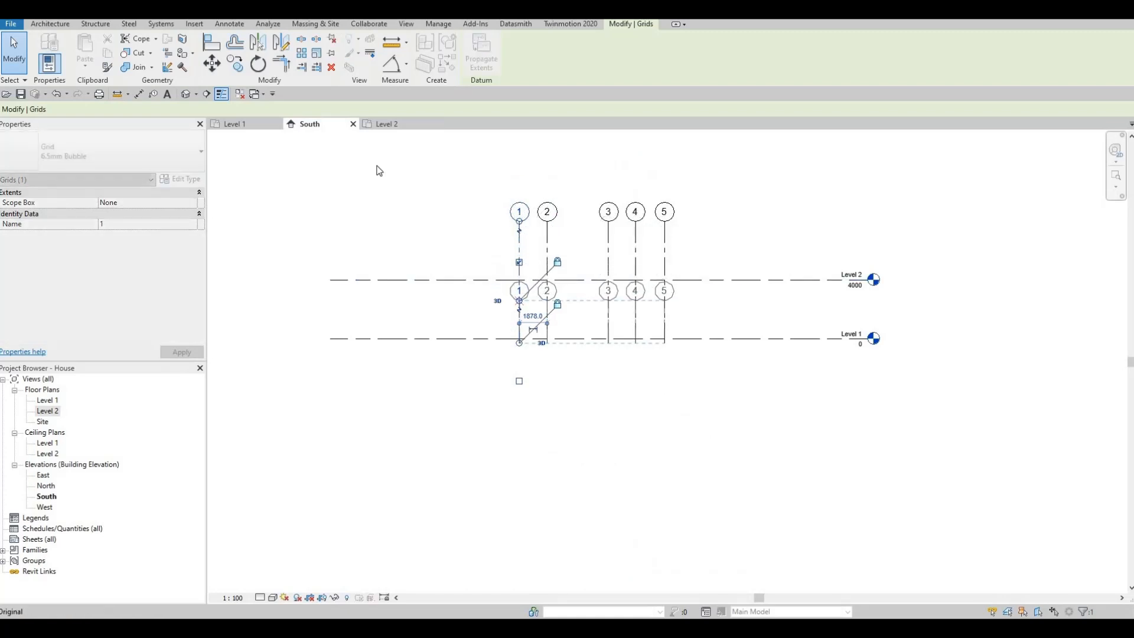
pyautogui.click(384, 124)
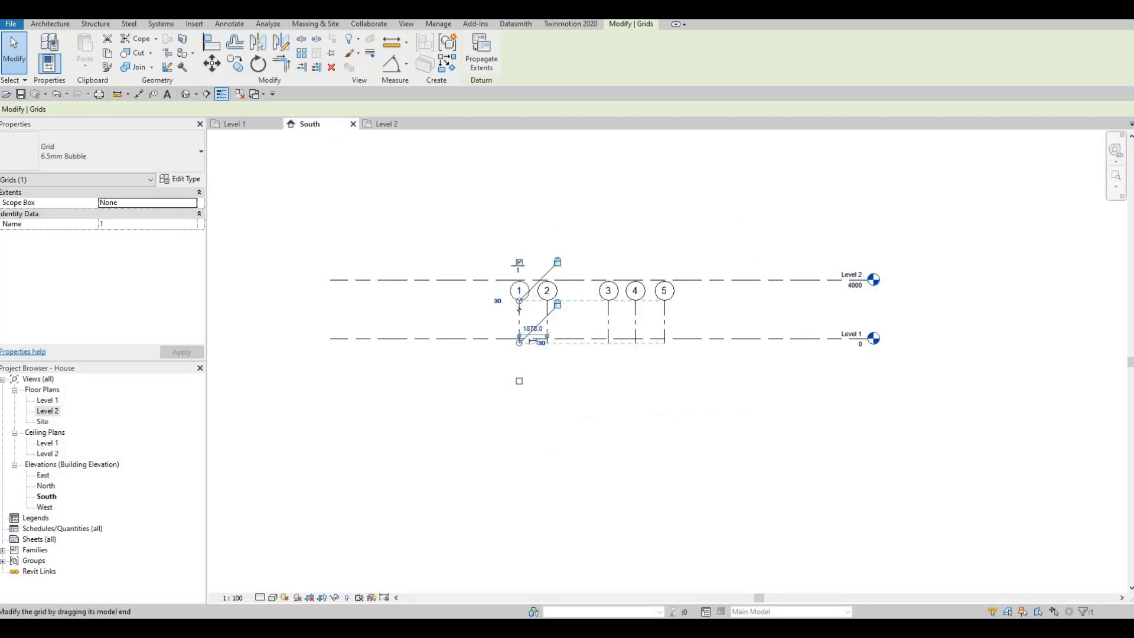
# - Extend the upper ends of grids 1 to 5 well above Level 2 in the South elevation, and check the Level 2 plan
pyautogui.moveTo(519, 301); pyautogui.dragTo(523, 169)
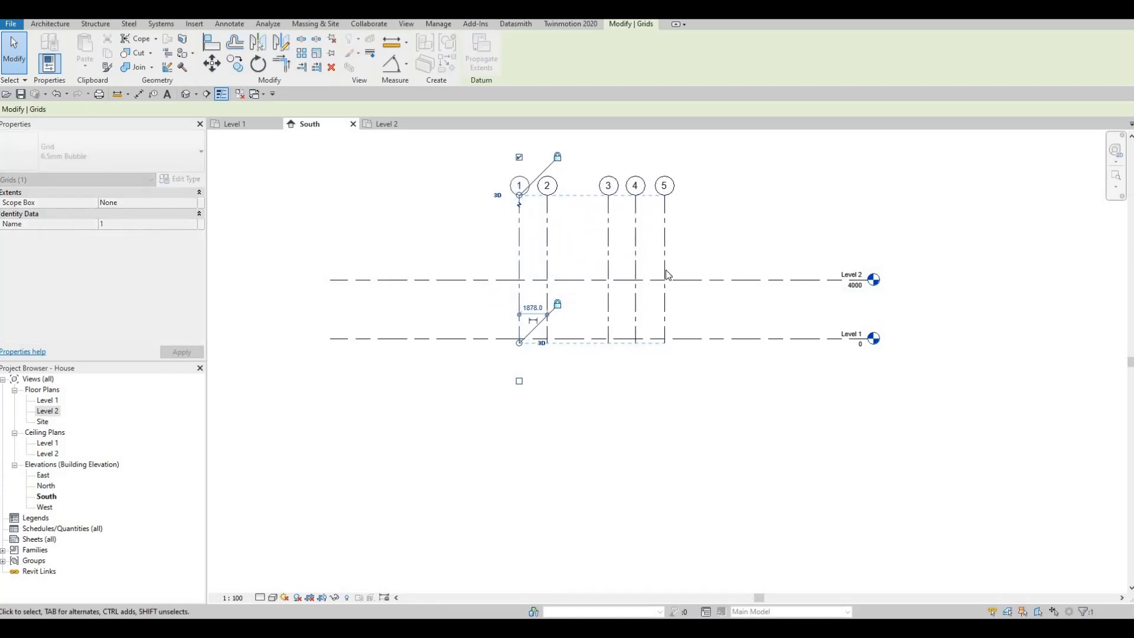
pyautogui.click(390, 125)
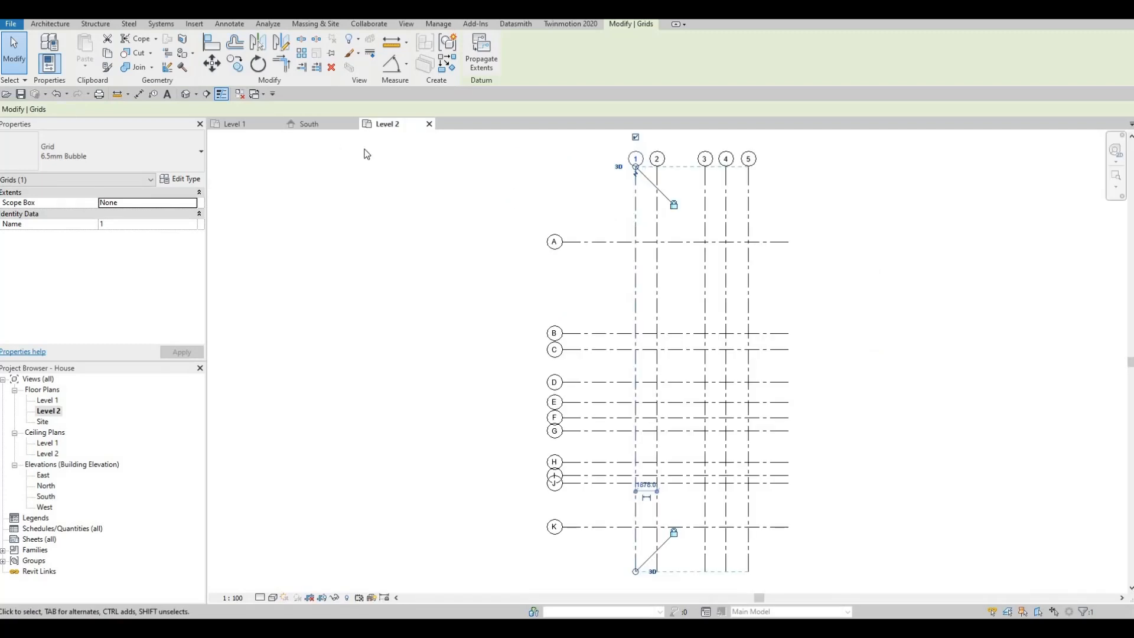
pyautogui.click(324, 127)
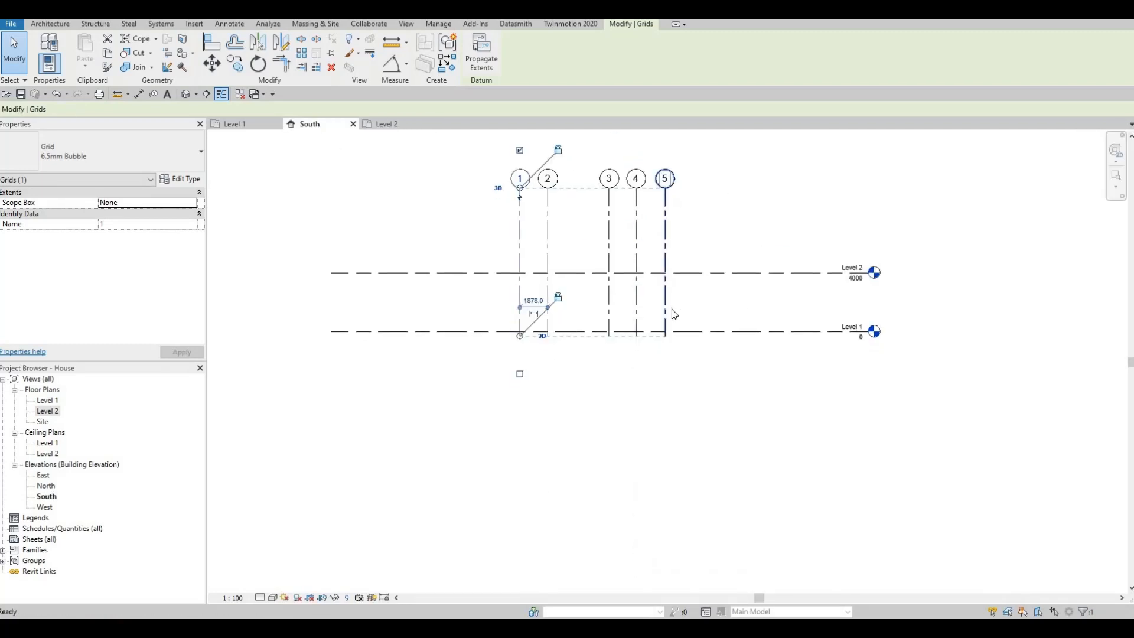
pyautogui.press('Escape')
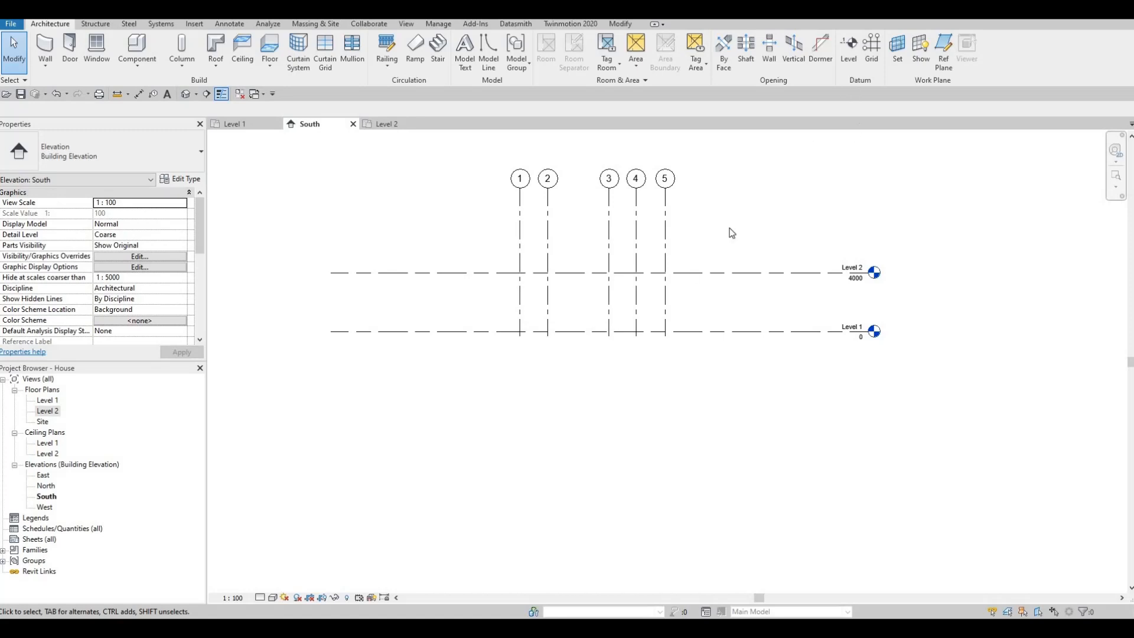
pyautogui.click(765, 273)
pyautogui.press('Escape')
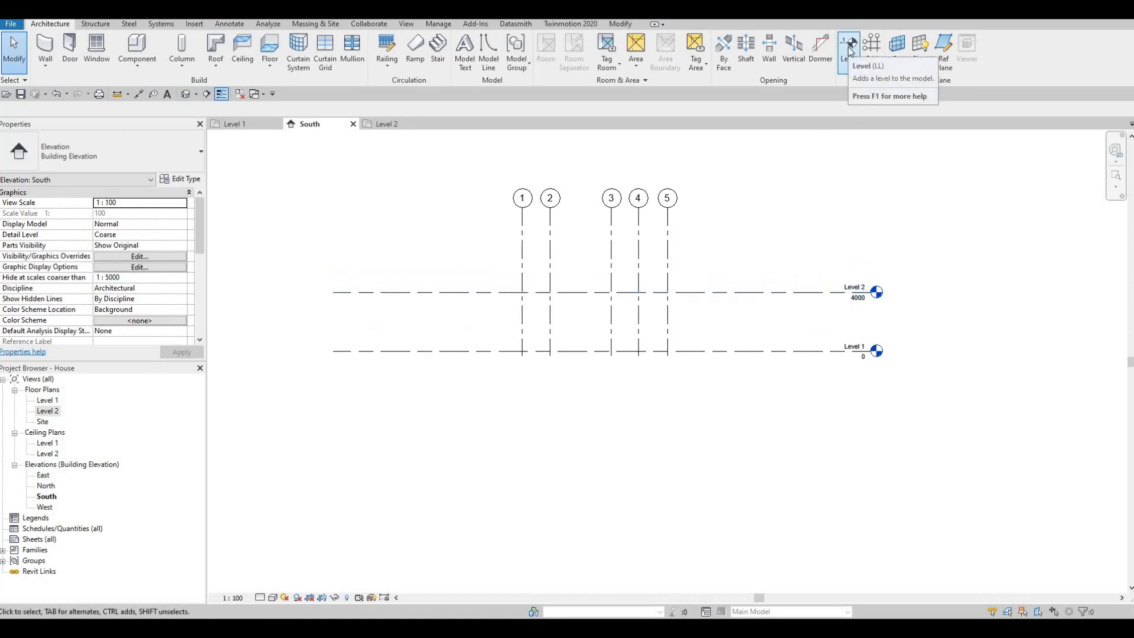
pyautogui.press('Escape')
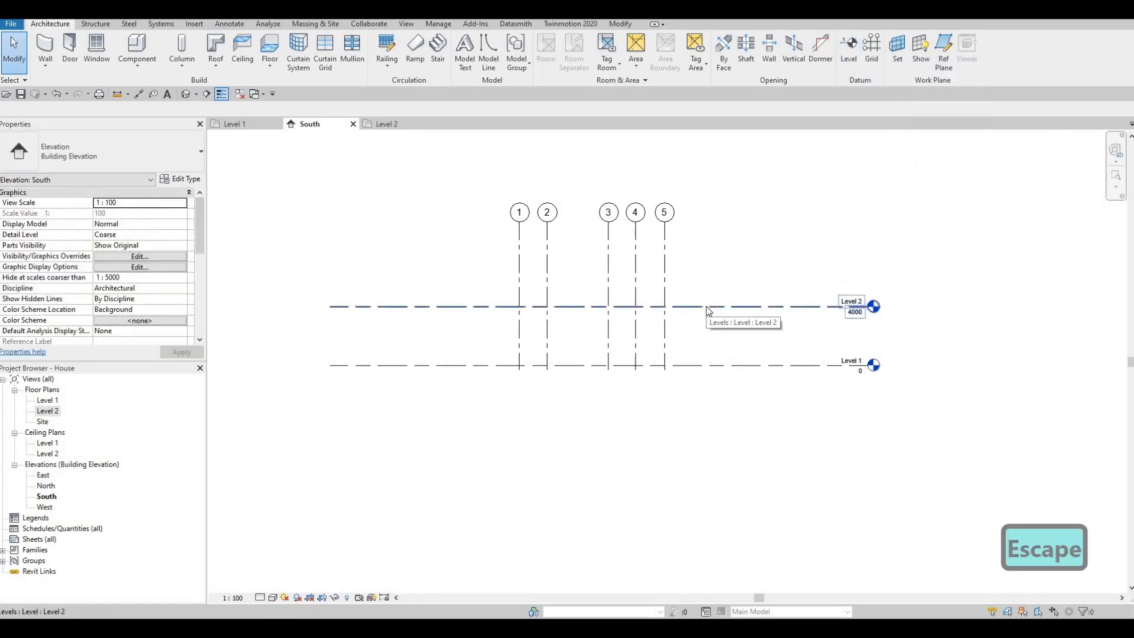
# - Copy Level 2 vertically upward by 3000 mm in the South elevation to add a third level
pyautogui.click(708, 309)
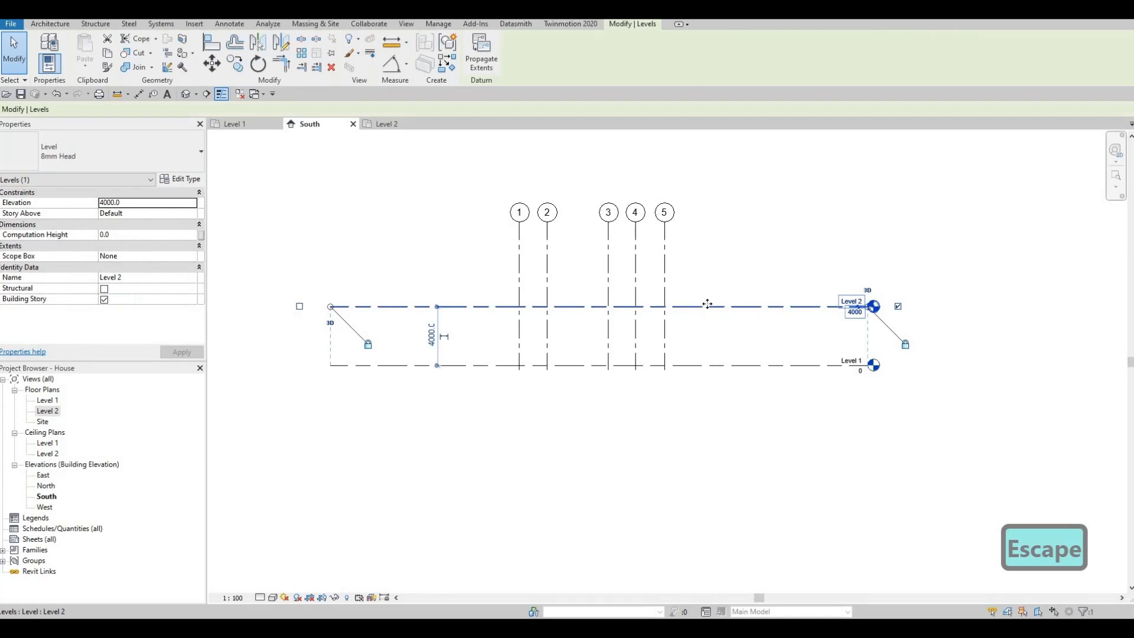
pyautogui.press('c')
pyautogui.press('o')
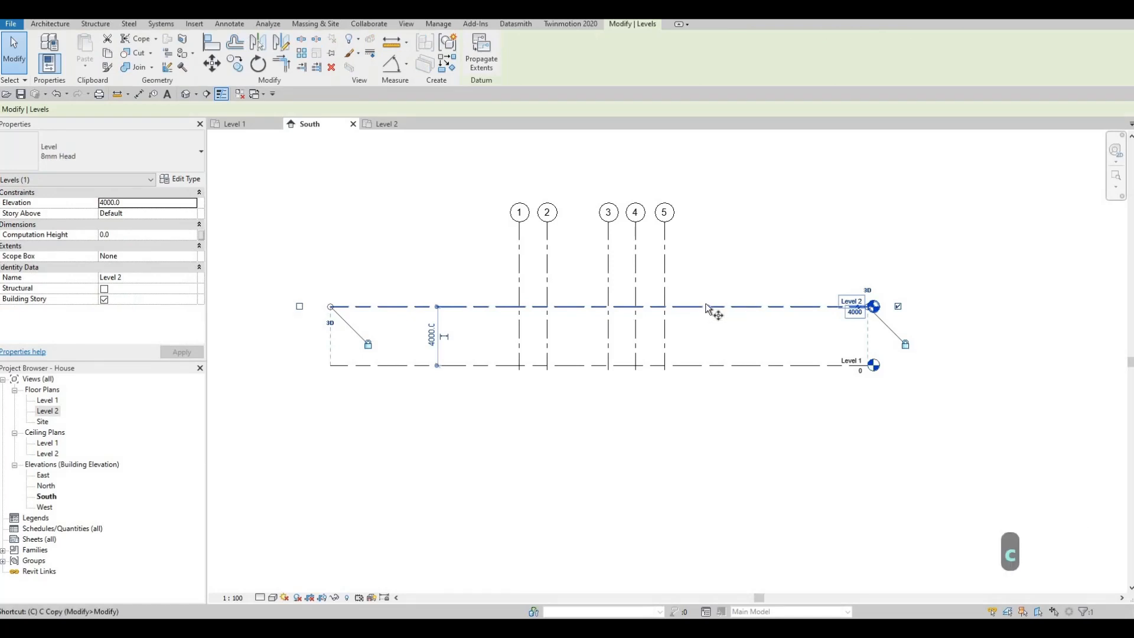
pyautogui.click(706, 307)
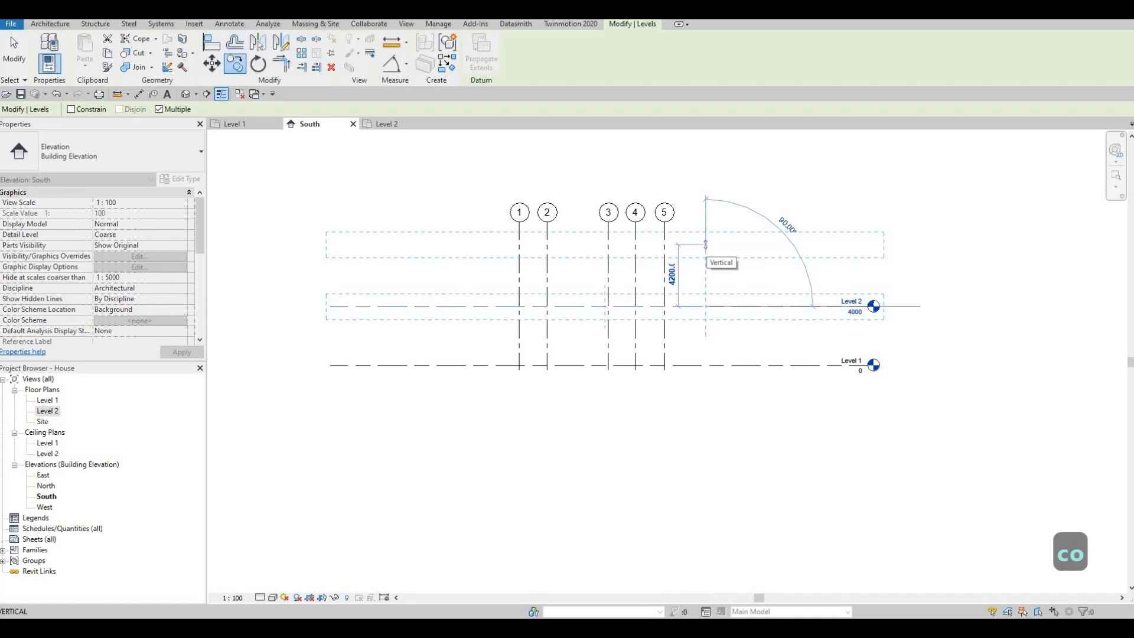
pyautogui.write('3000')
pyautogui.press('Return')
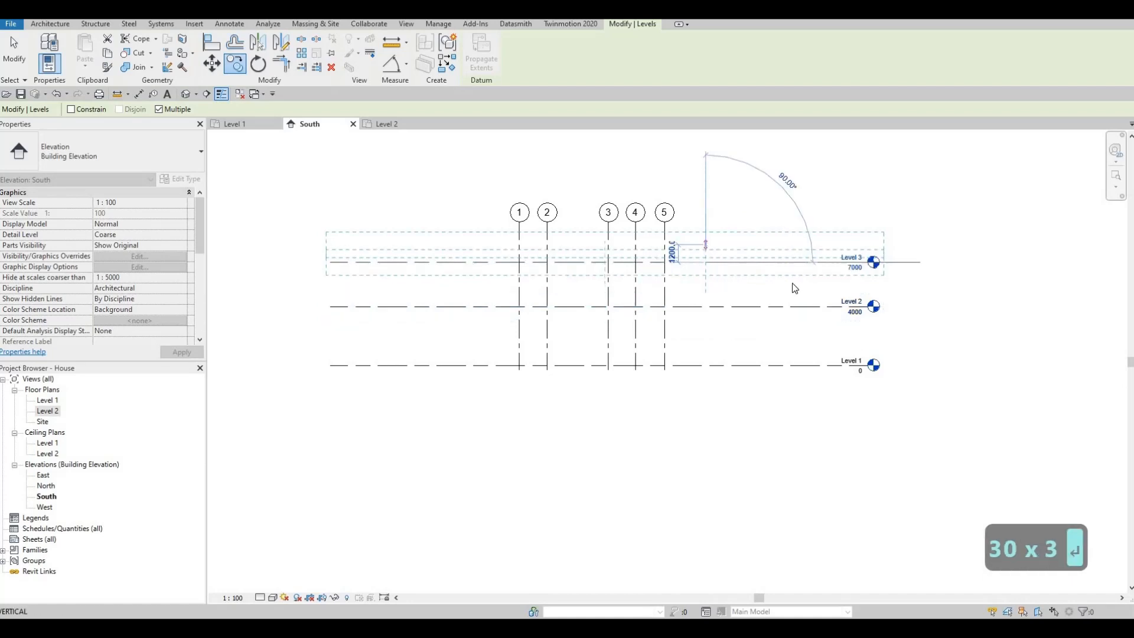
pyautogui.press('Escape')
pyautogui.press('Escape')
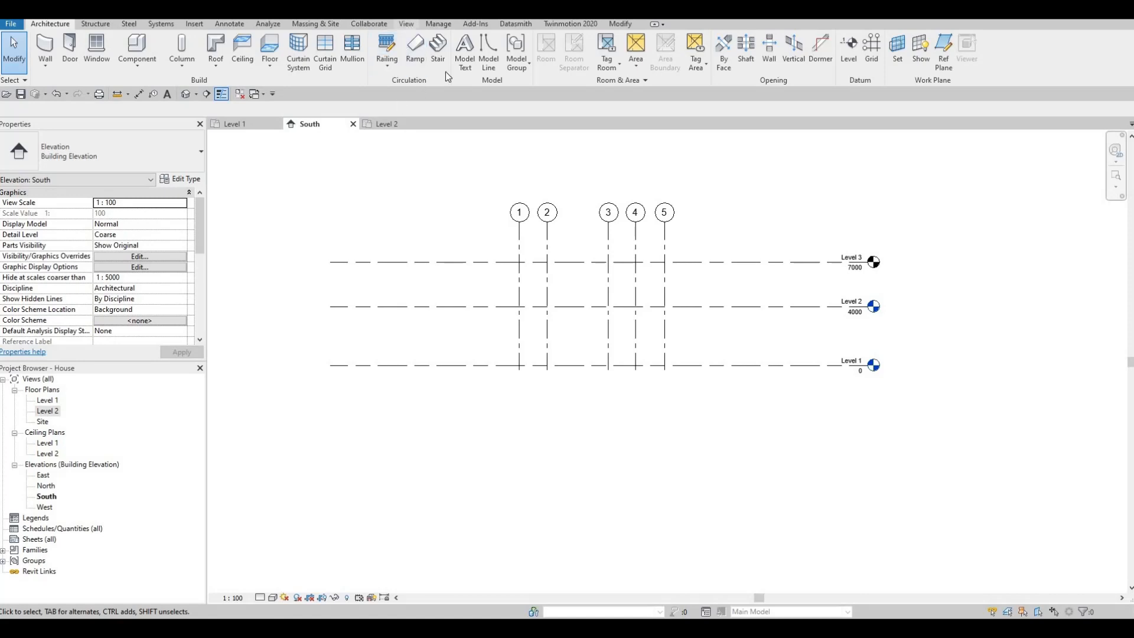
# - Create a floor plan view for Level 3
pyautogui.click(407, 25)
pyautogui.click(460, 69)
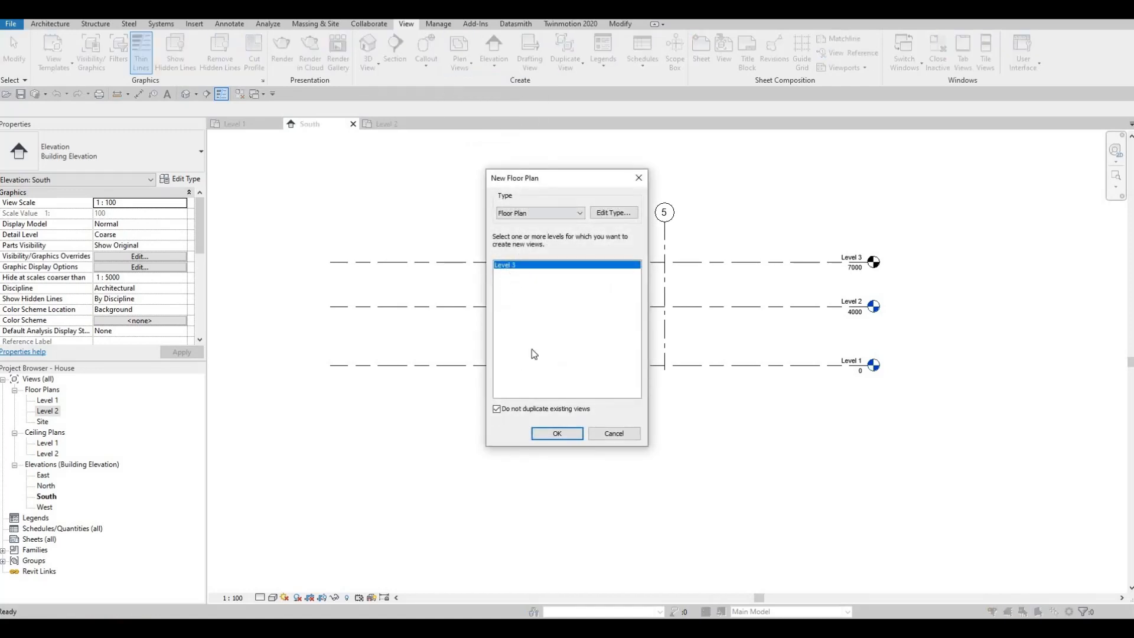
pyautogui.click(557, 433)
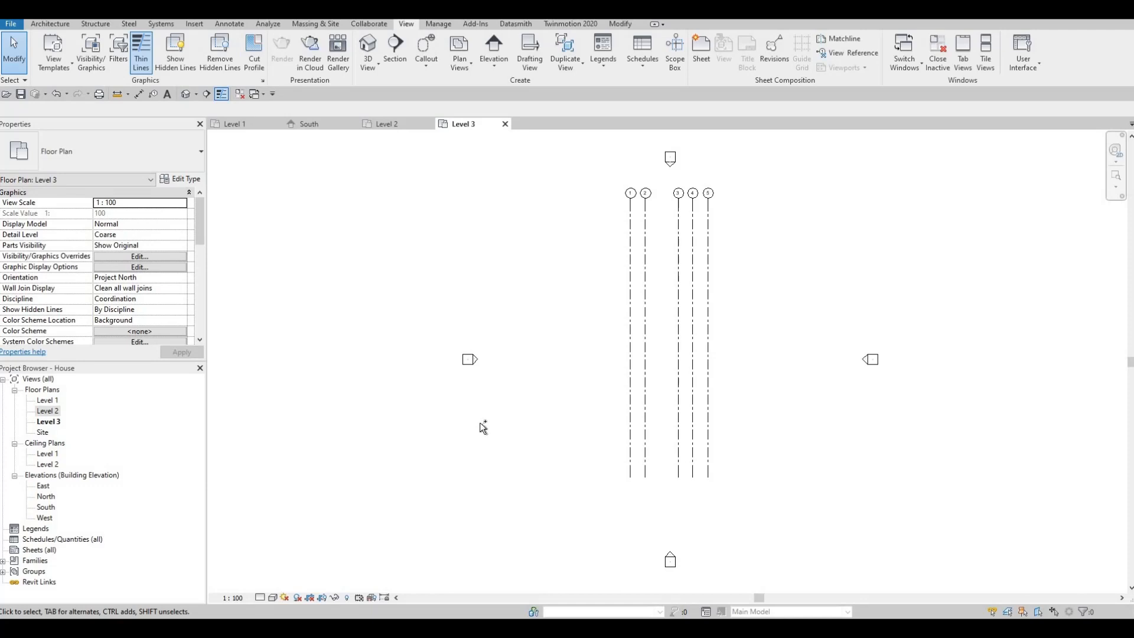
# - Undo the new Level 3 floor plan and the level copy in the South elevation
pyautogui.hotkey('ctrl', 'z')
pyautogui.hotkey('ctrl', 'z')
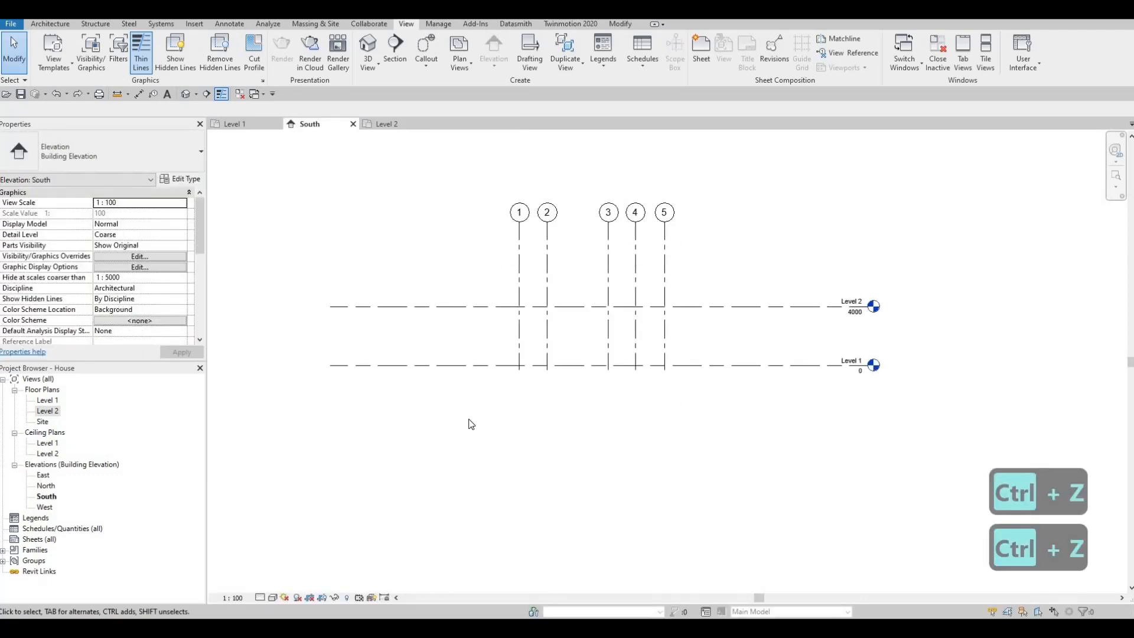
pyautogui.moveTo(570, 389); pyautogui.dragTo(570, 392, button='middle')
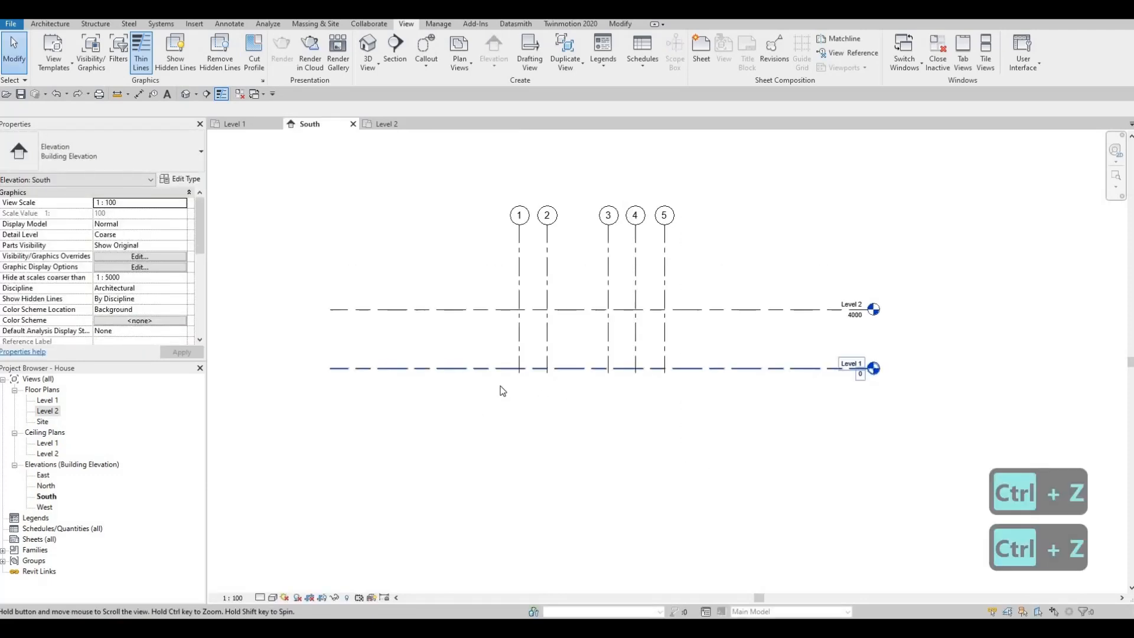
pyautogui.moveTo(501, 386); pyautogui.dragTo(568, 387, button='middle')
pyautogui.moveTo(651, 384); pyautogui.dragTo(659, 354, button='middle')
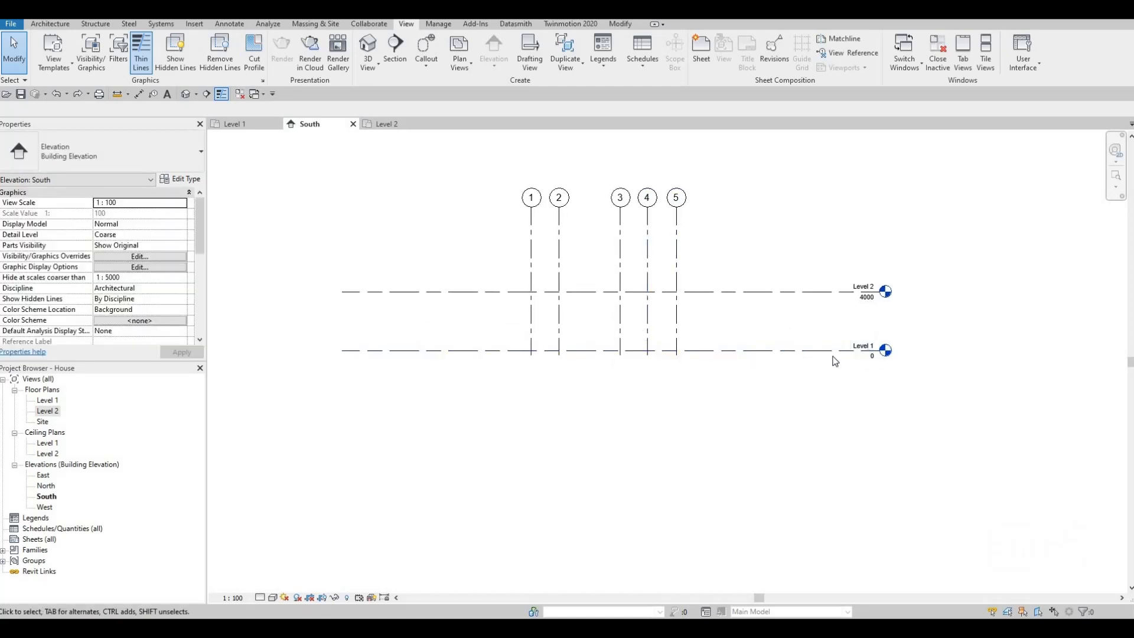
# - Set the elevation of Level 1 to 400 mm in the South elevation
pyautogui.click(872, 359)
pyautogui.click(872, 357)
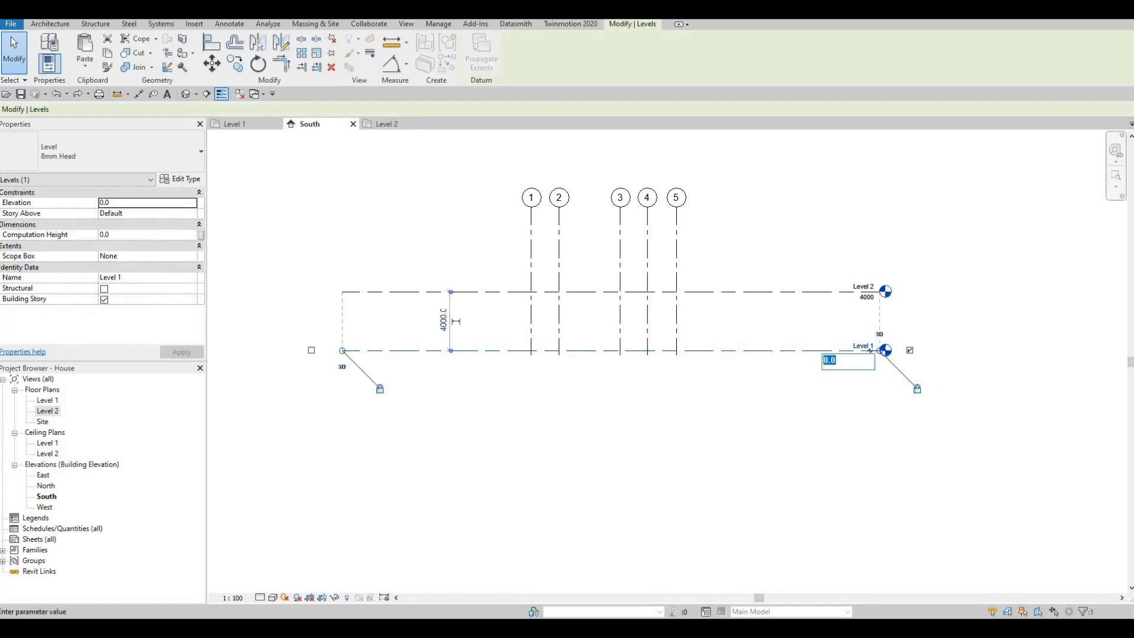
pyautogui.write('400')
pyautogui.press('Return')
pyautogui.press('Escape')
pyautogui.press('Escape')
pyautogui.press('Escape')
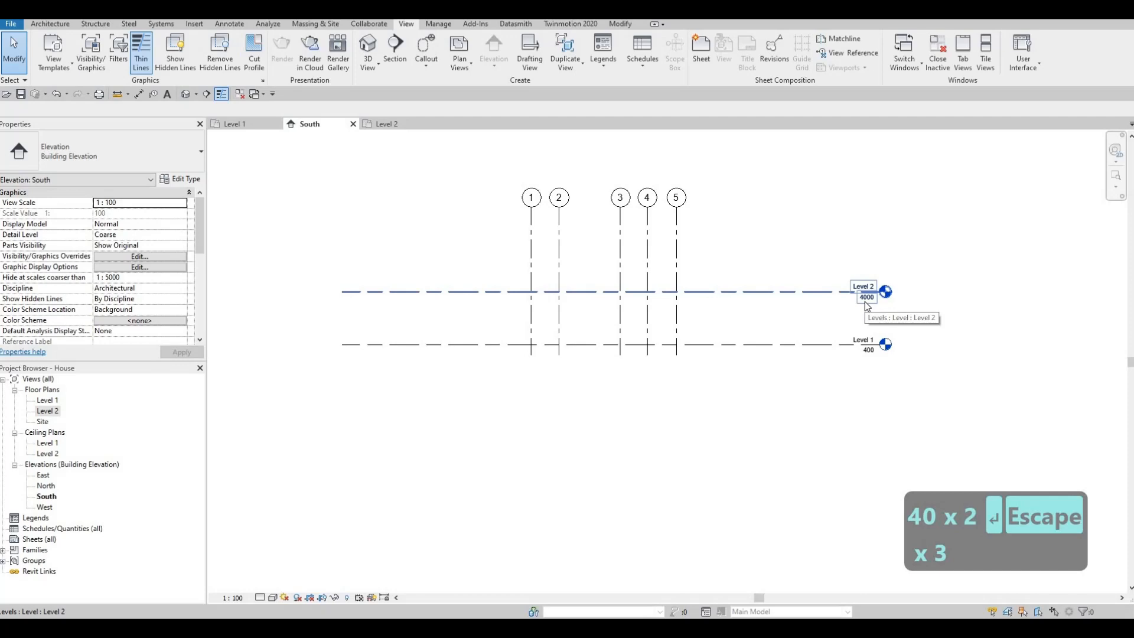
# - Set the elevation of Level 2 to 3400 mm in the South elevation
pyautogui.click(866, 303)
pyautogui.click(866, 302)
pyautogui.write('3400')
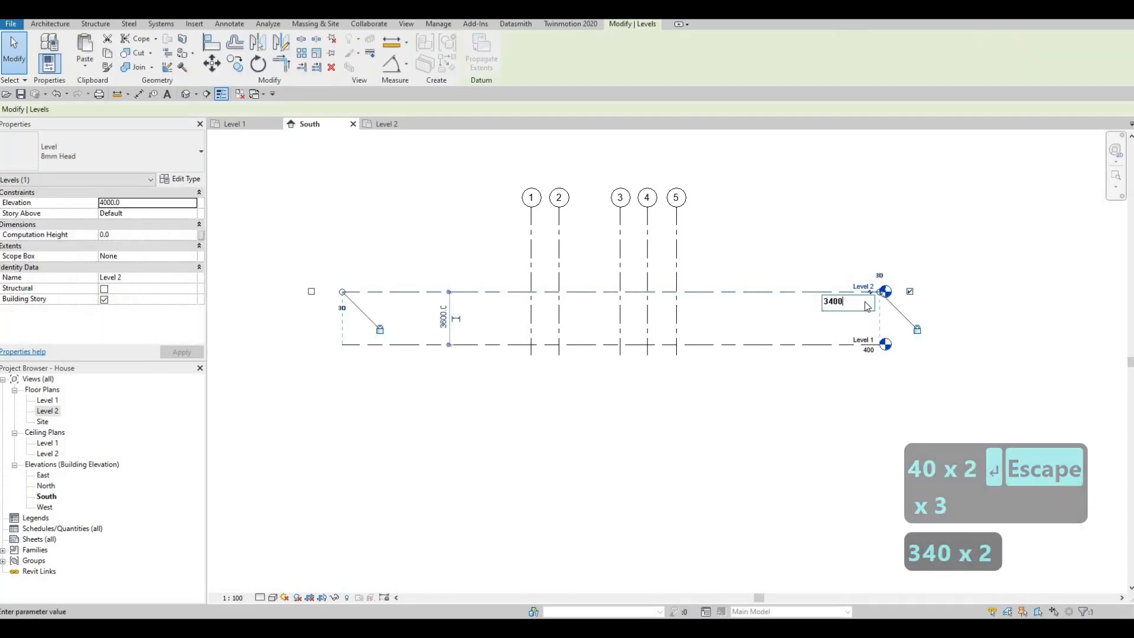
pyautogui.press('Return')
pyautogui.press('Escape')
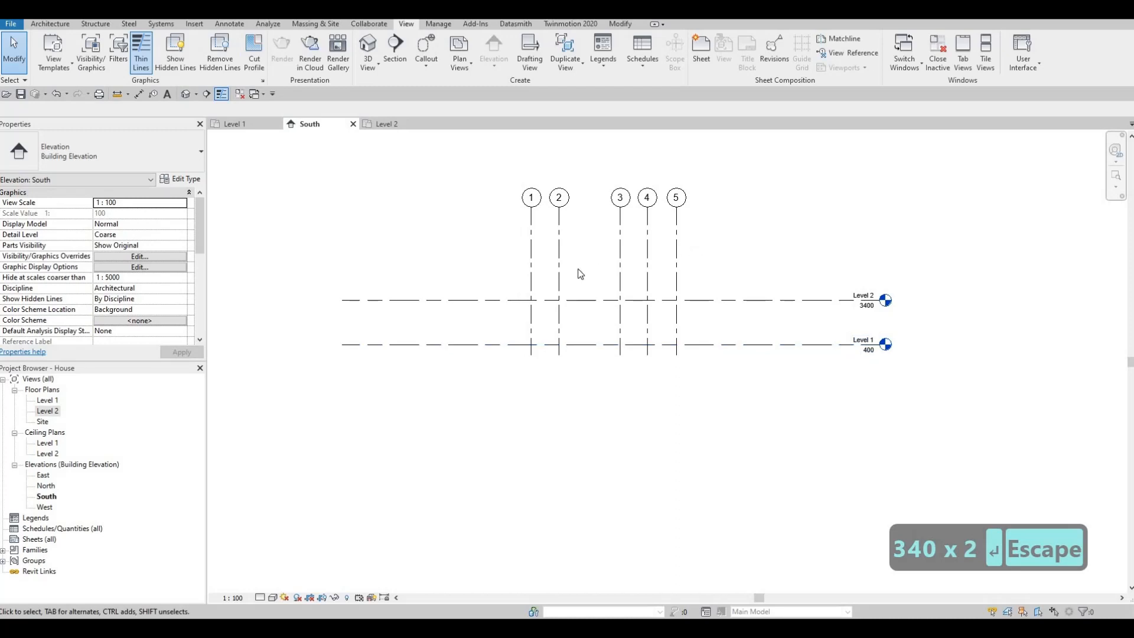
# - Draw a new level with a plan view 3400 mm above Level 2, aligned with the ends of the existing levels
pyautogui.click(48, 24)
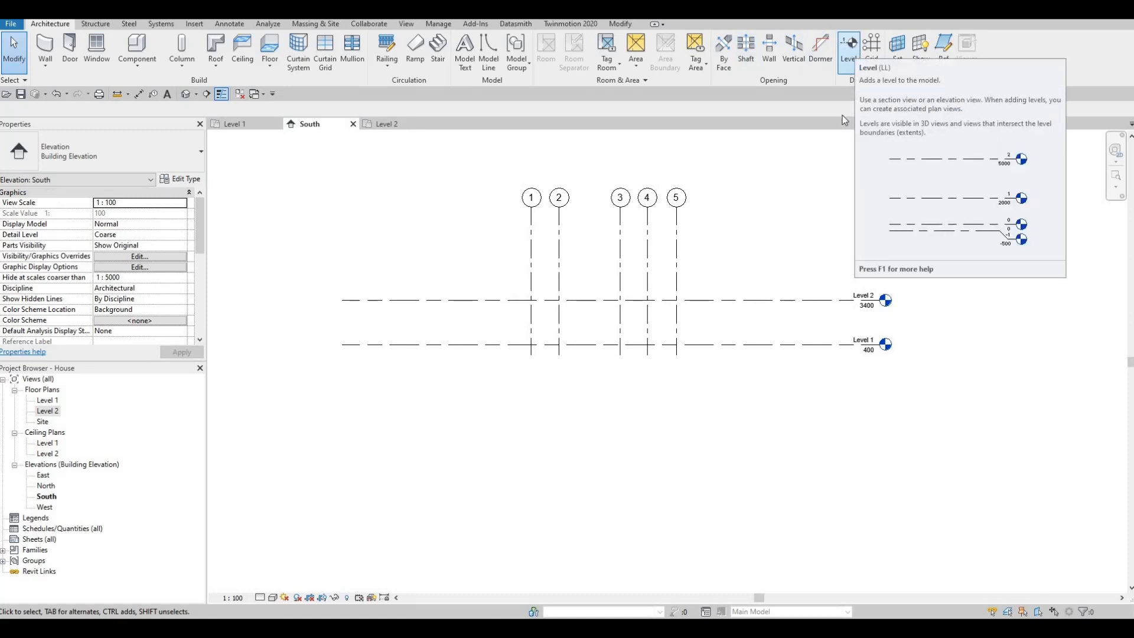
pyautogui.press('l')
pyautogui.press('l')
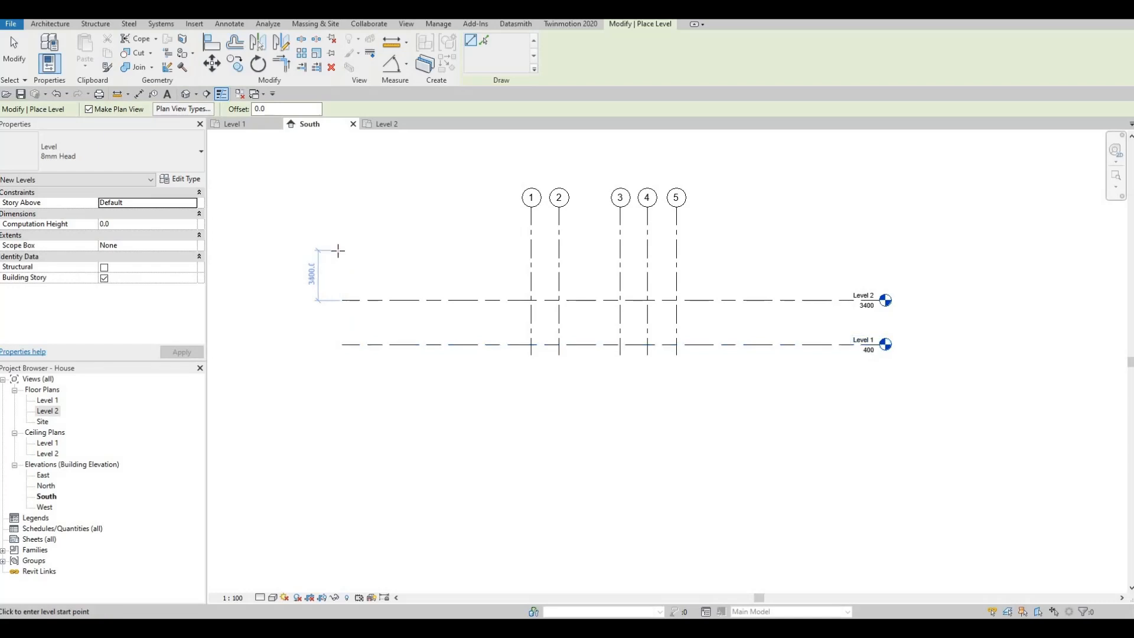
pyautogui.click(341, 250)
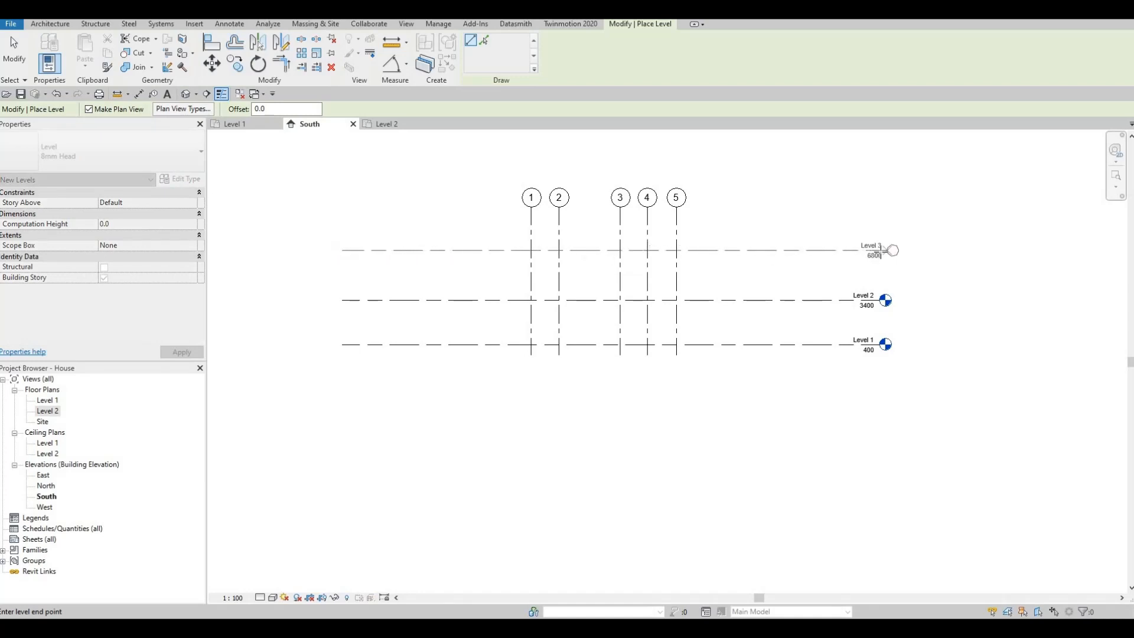
pyautogui.click(879, 252)
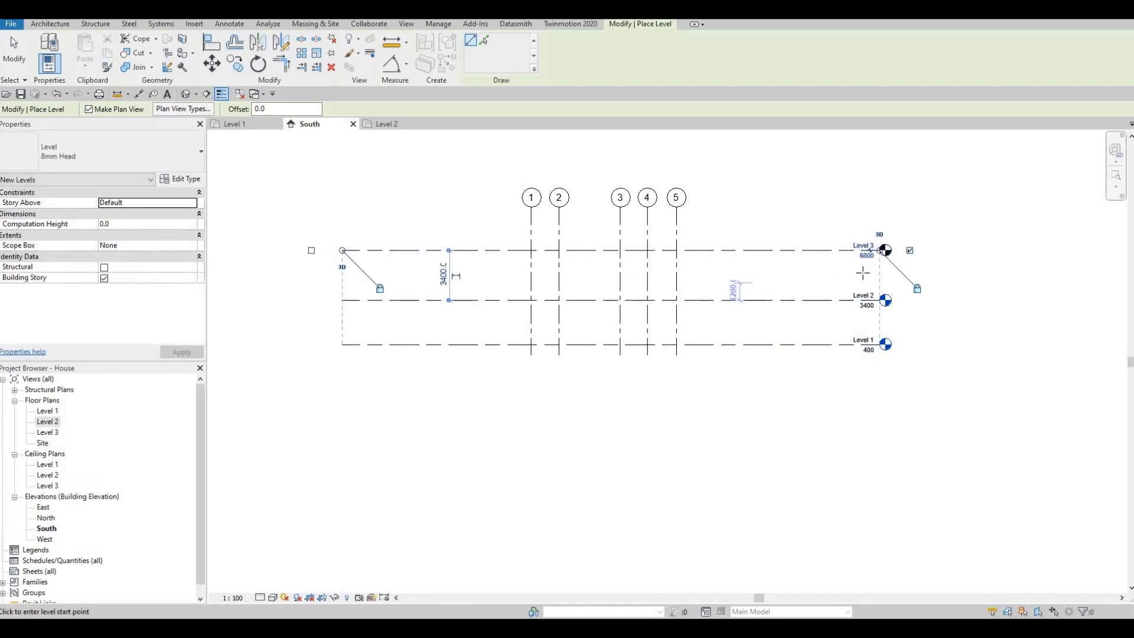
pyautogui.press('Escape')
pyautogui.press('Escape')
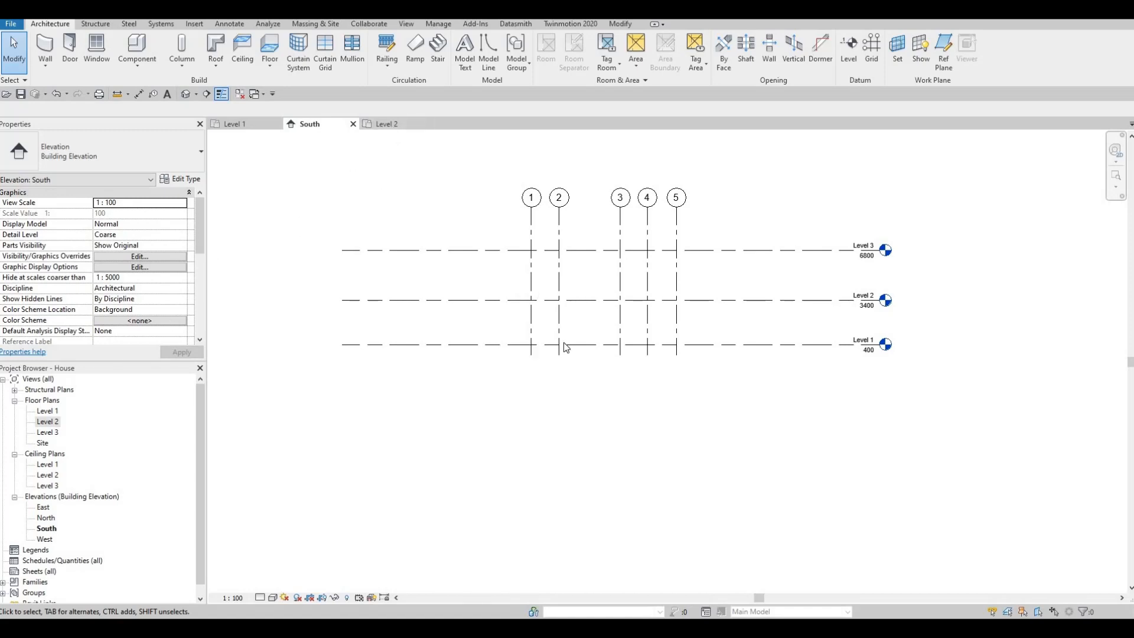
pyautogui.press('Escape')
pyautogui.moveTo(675, 312); pyautogui.dragTo(685, 299, button='middle')
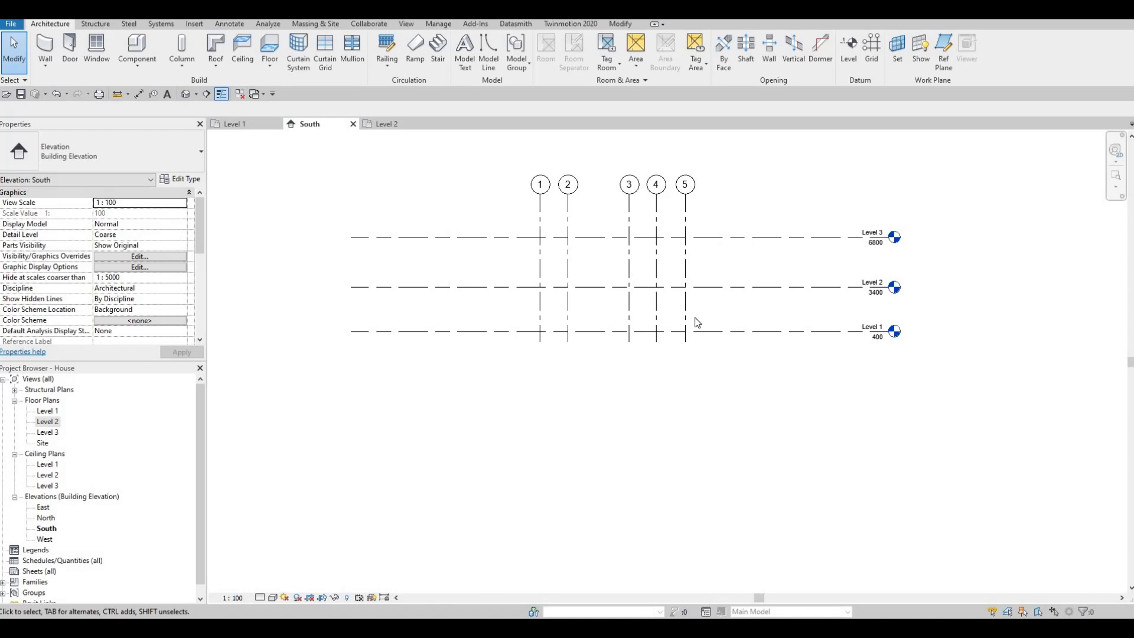
# - Use Create Similar on Level 1 to draw another level 400 mm below it, aligned with the existing level ends
pyautogui.press('Escape')
pyautogui.press('Escape')
pyautogui.click(713, 332)
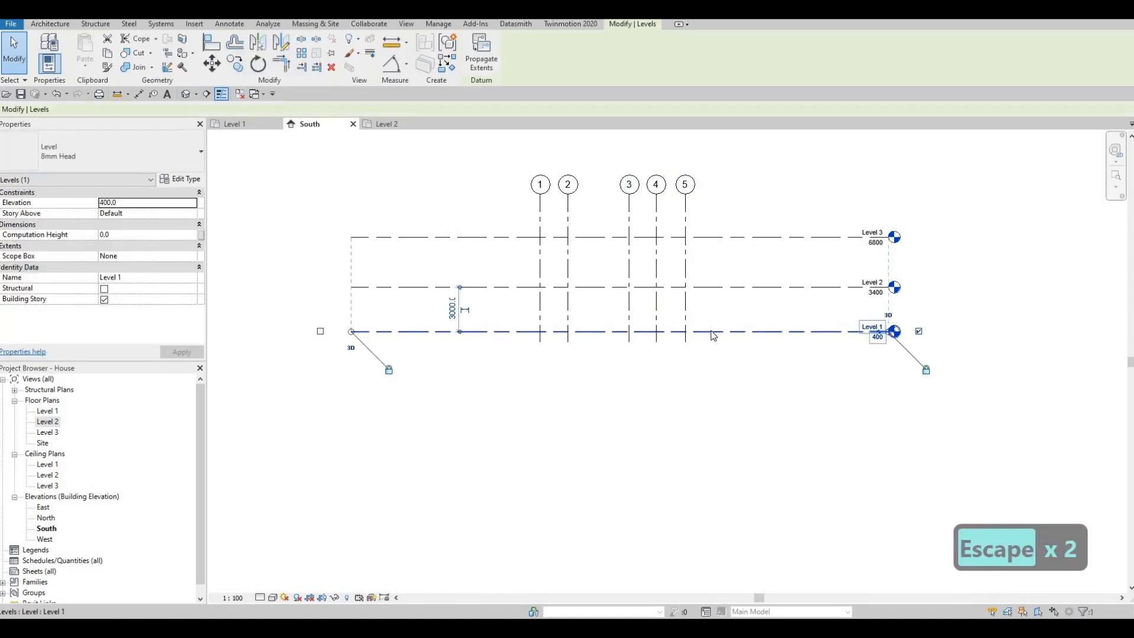
pyautogui.press('c')
pyautogui.press('s')
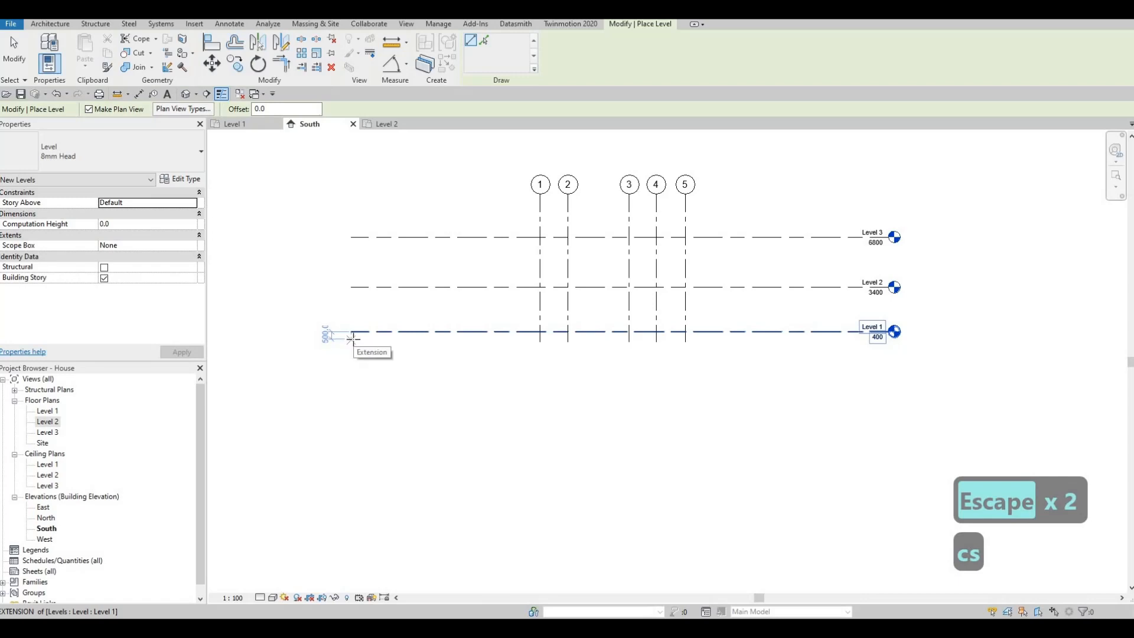
pyautogui.click(352, 337)
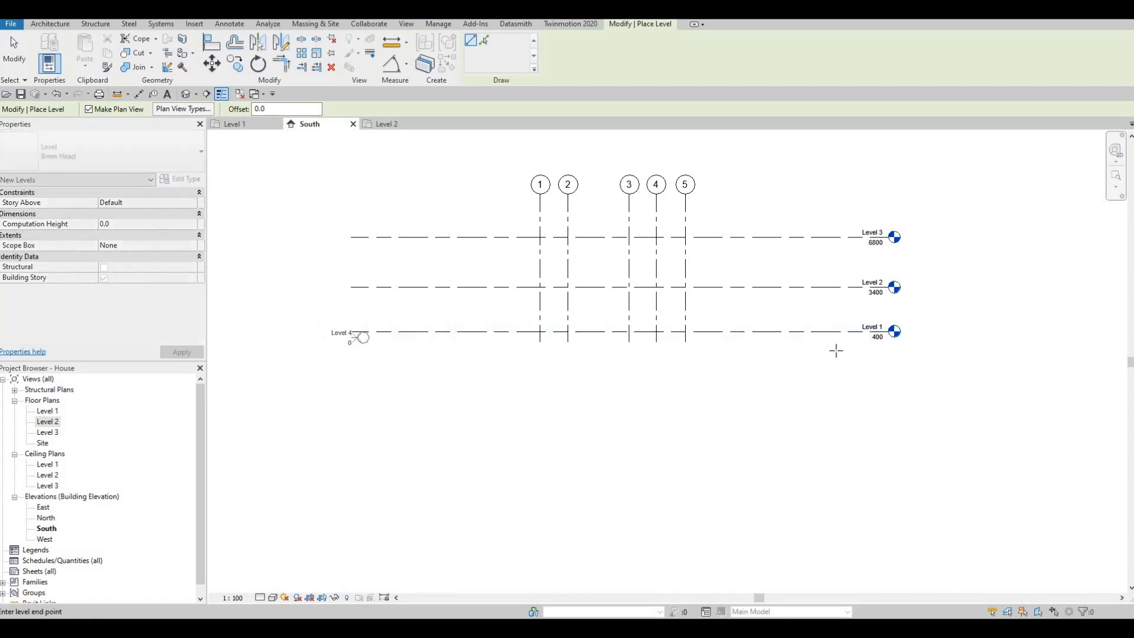
pyautogui.click(891, 352)
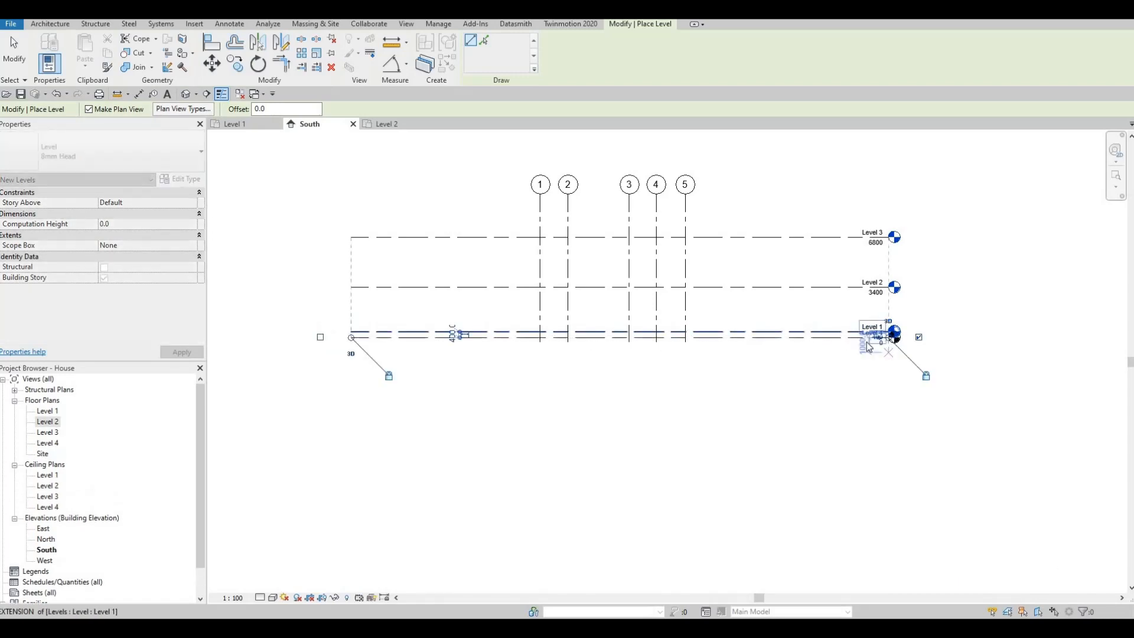
pyautogui.press('Escape')
pyautogui.press('Escape')
# - Add an elbow to the head of the lowest level to separate its label from Level 1
pyautogui.scroll(5, 881, 341)
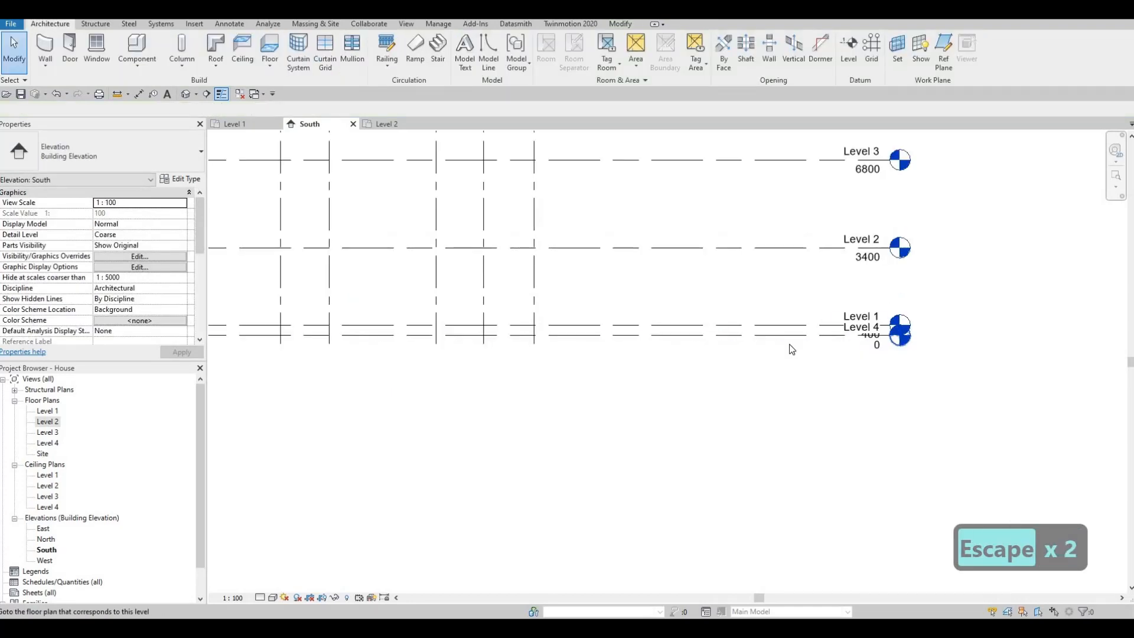
pyautogui.click(870, 335)
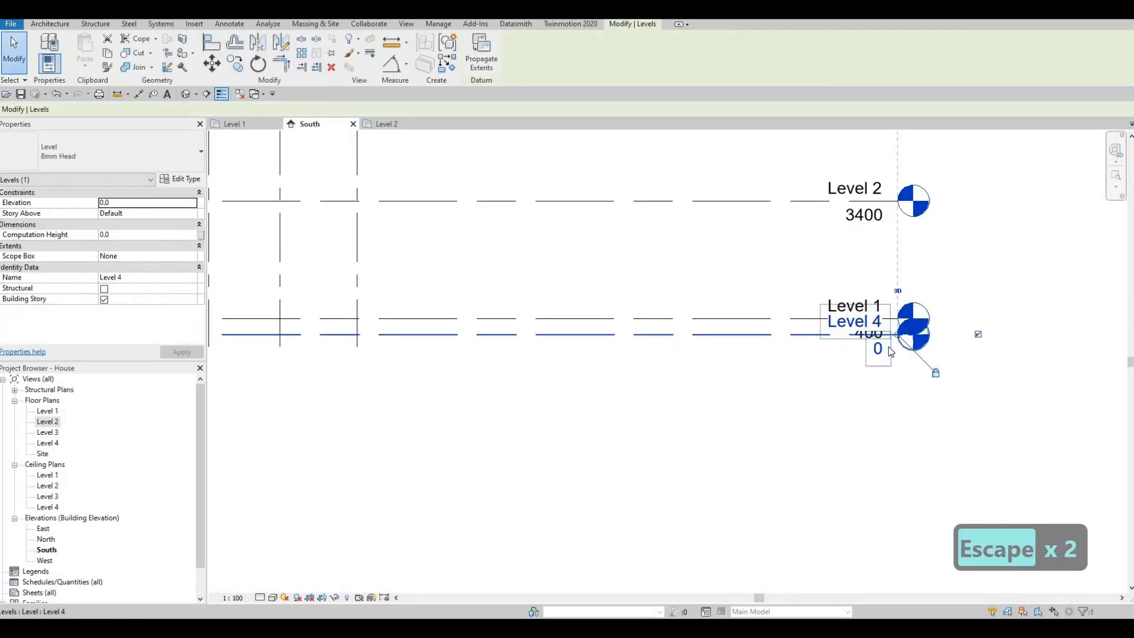
pyautogui.scroll(2, 868, 334)
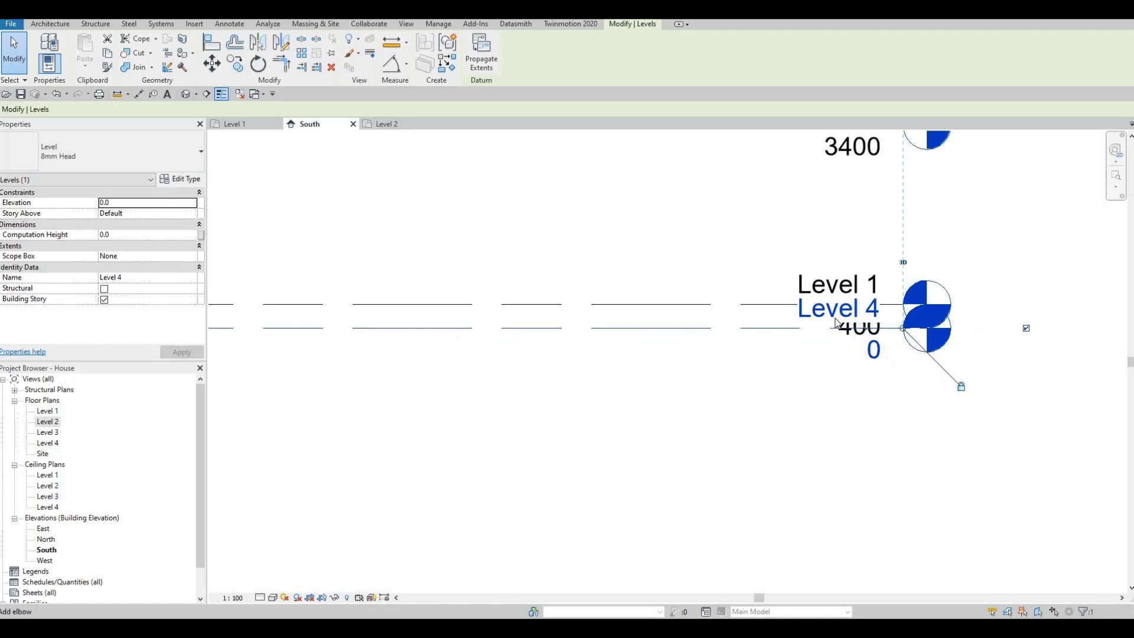
pyautogui.scroll(4, 868, 333)
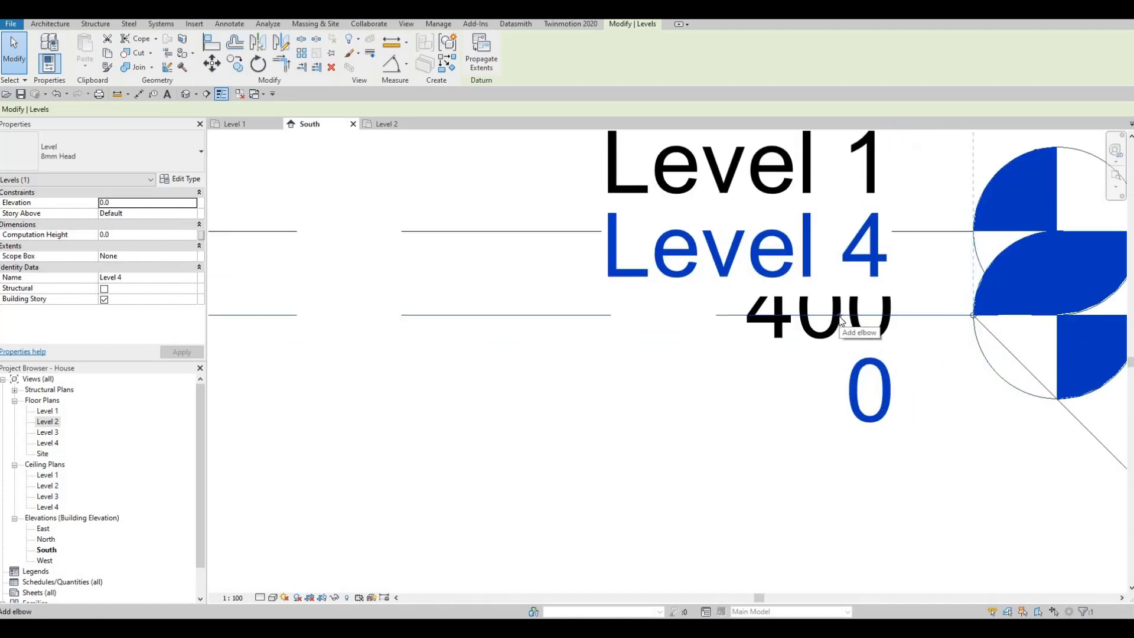
pyautogui.click(799, 343)
pyautogui.scroll(-4, 761, 343)
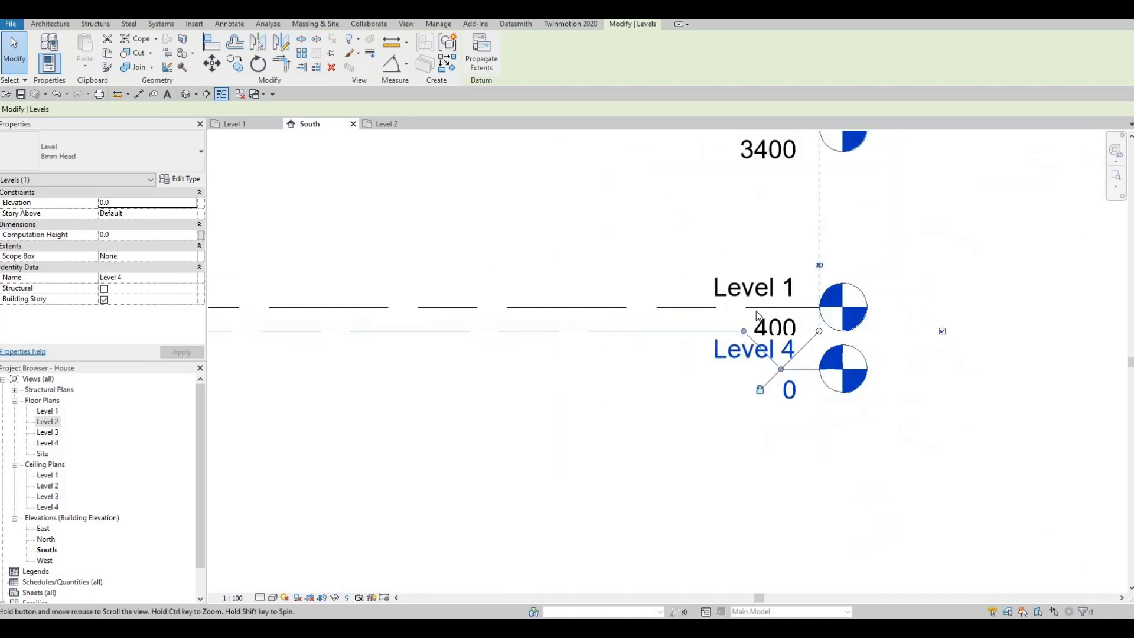
# - Rename the lowest level to Ground Floor and rename its corresponding views as well
pyautogui.press('Escape')
pyautogui.doubleClick(759, 318)
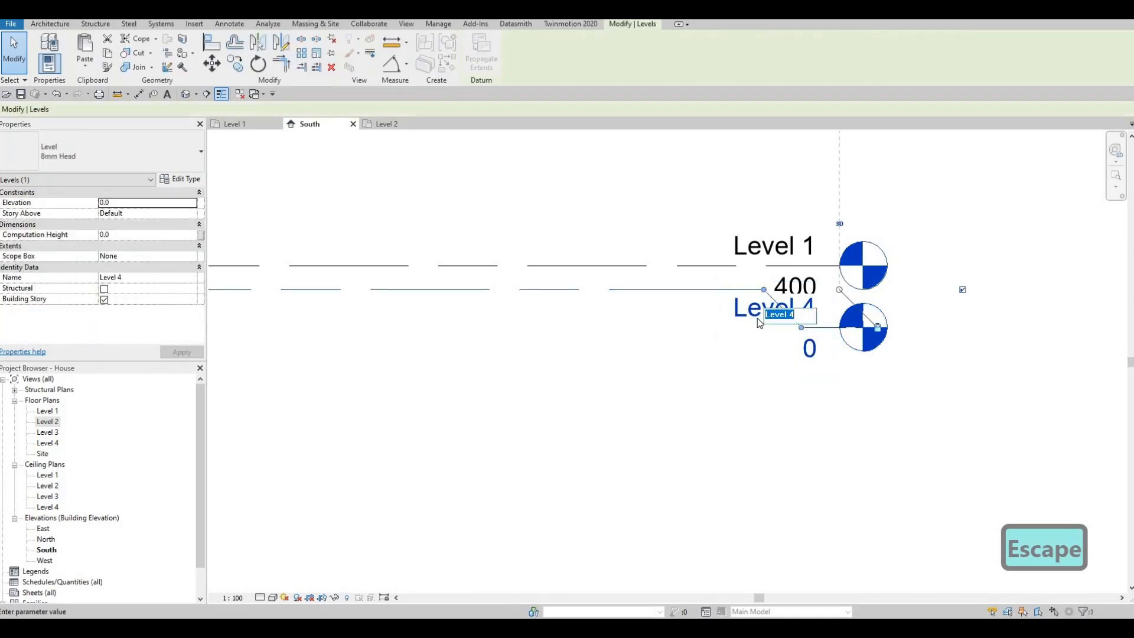
pyautogui.write('g')
pyautogui.press('BackSpace')
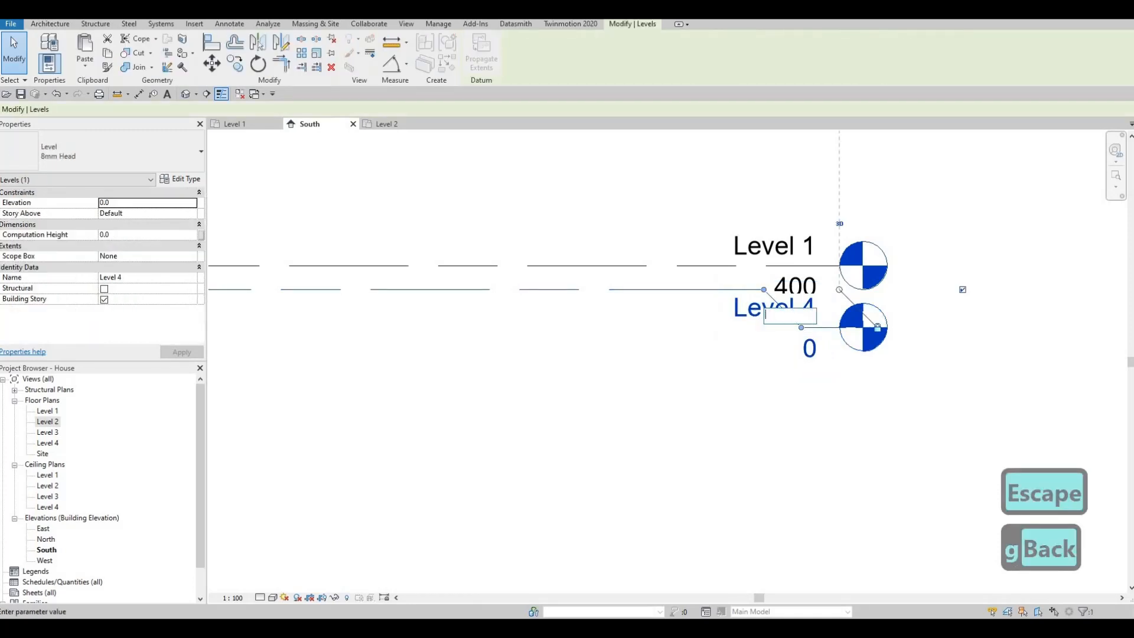
pyautogui.write('Ground ')
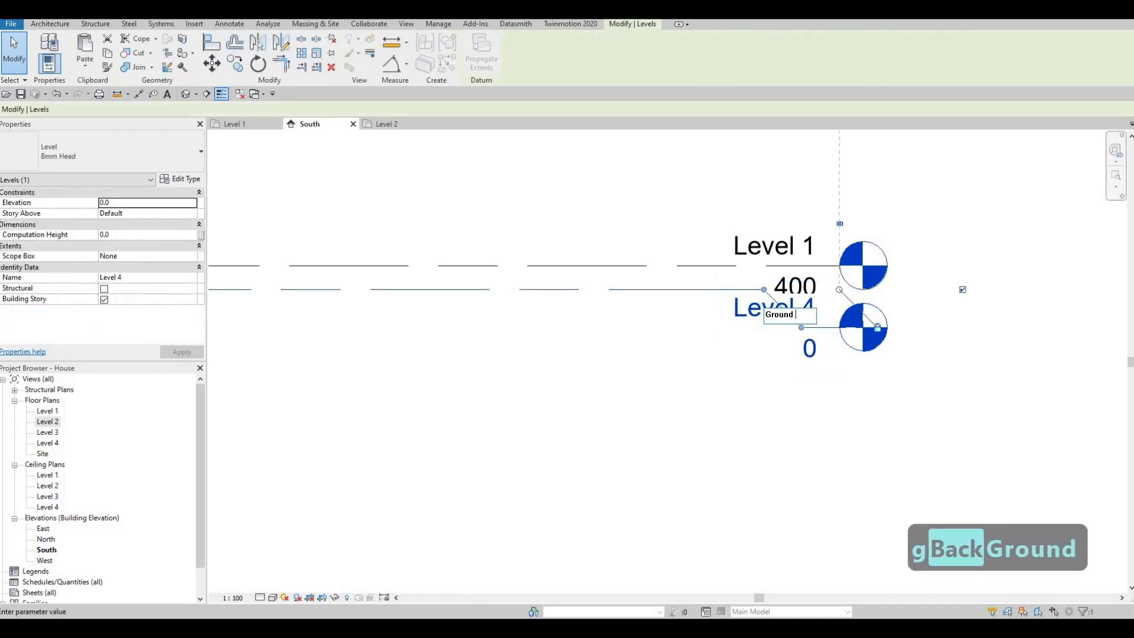
pyautogui.write('Floor')
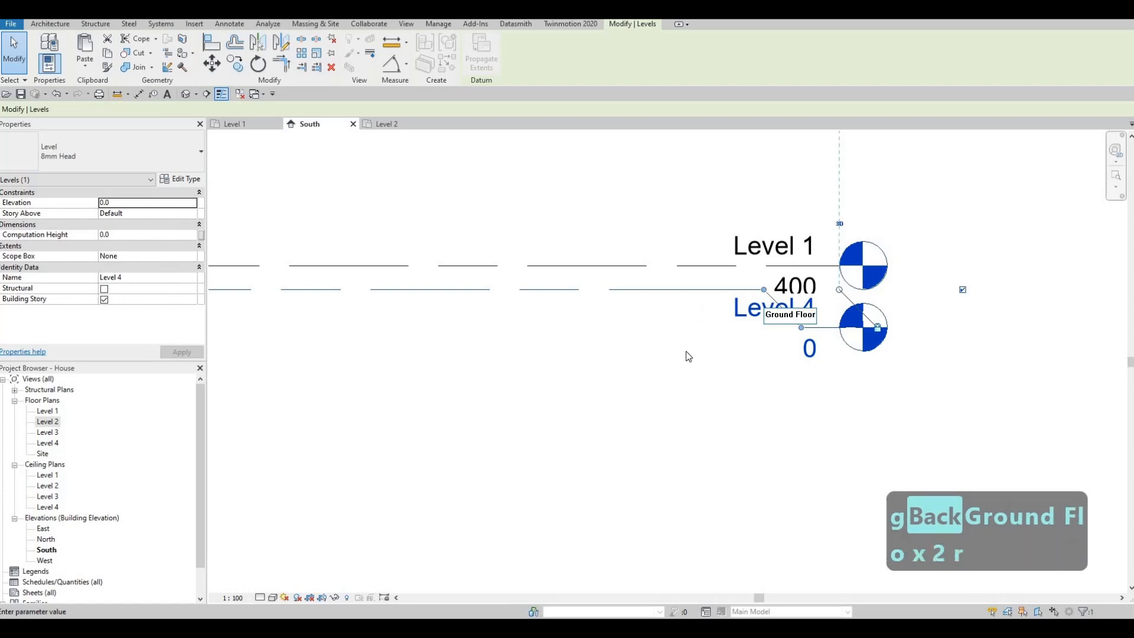
pyautogui.click(609, 326)
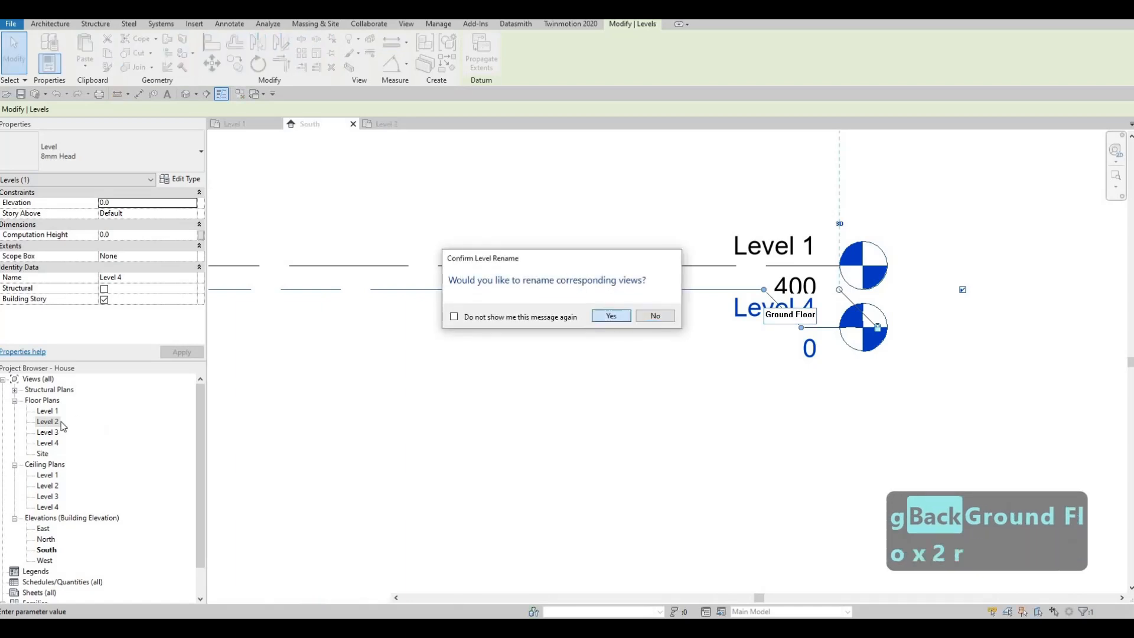
pyautogui.press('Return')
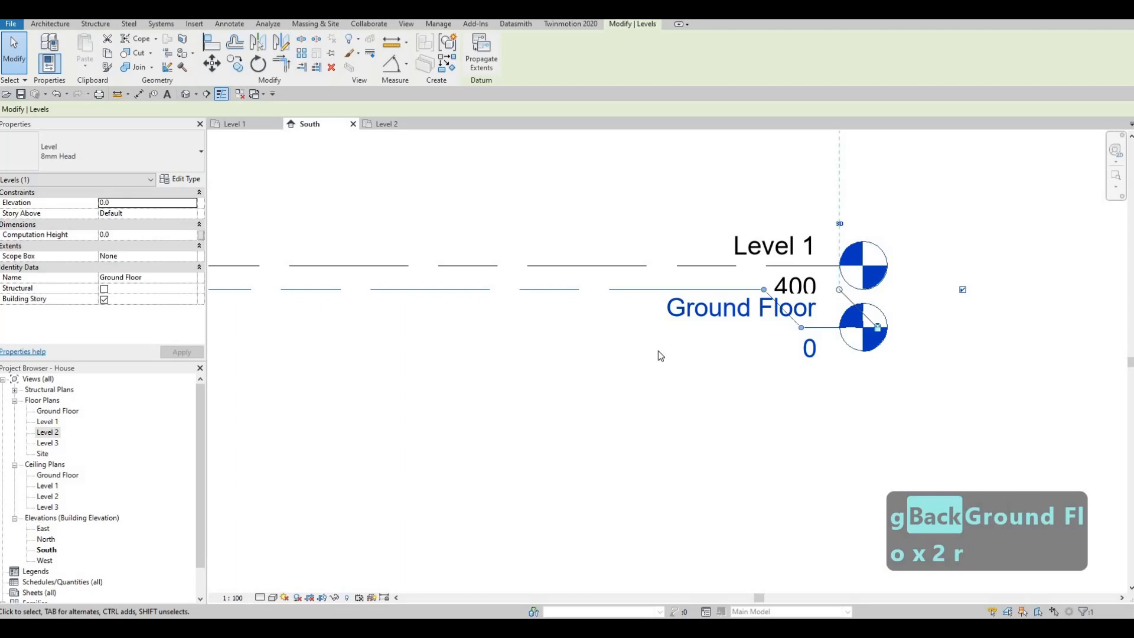
# - Shift the elbow points of the Ground Floor head away from its bubble and downward so the label clears the lines and Level 1's value
pyautogui.moveTo(764, 290); pyautogui.dragTo(630, 289)
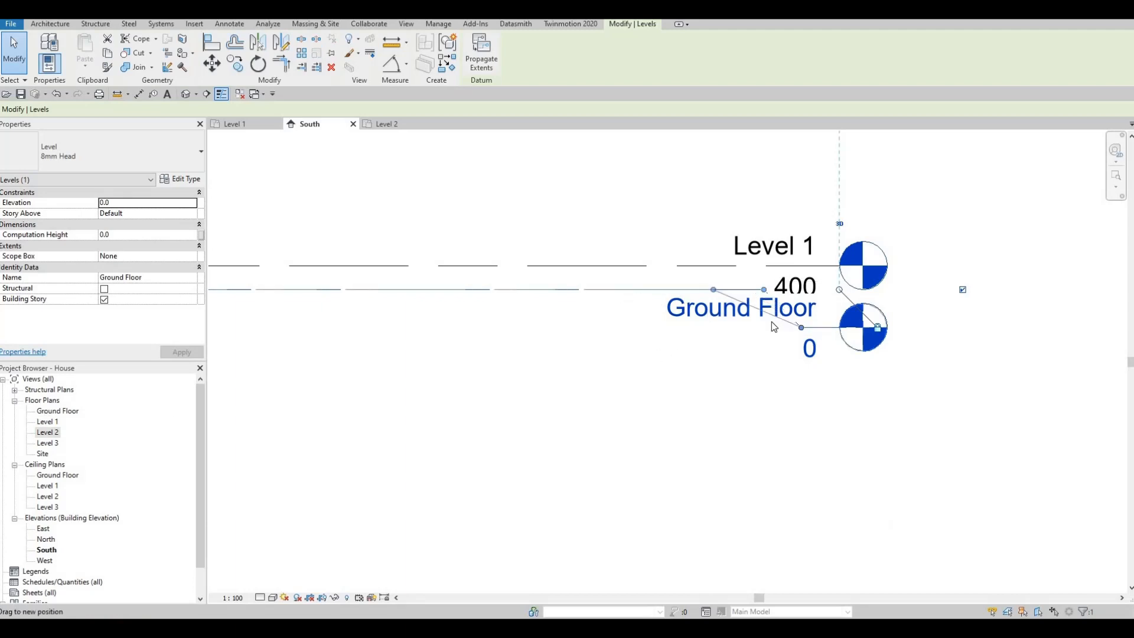
pyautogui.moveTo(799, 330); pyautogui.dragTo(689, 353)
pyautogui.press('Escape')
pyautogui.press('Escape')
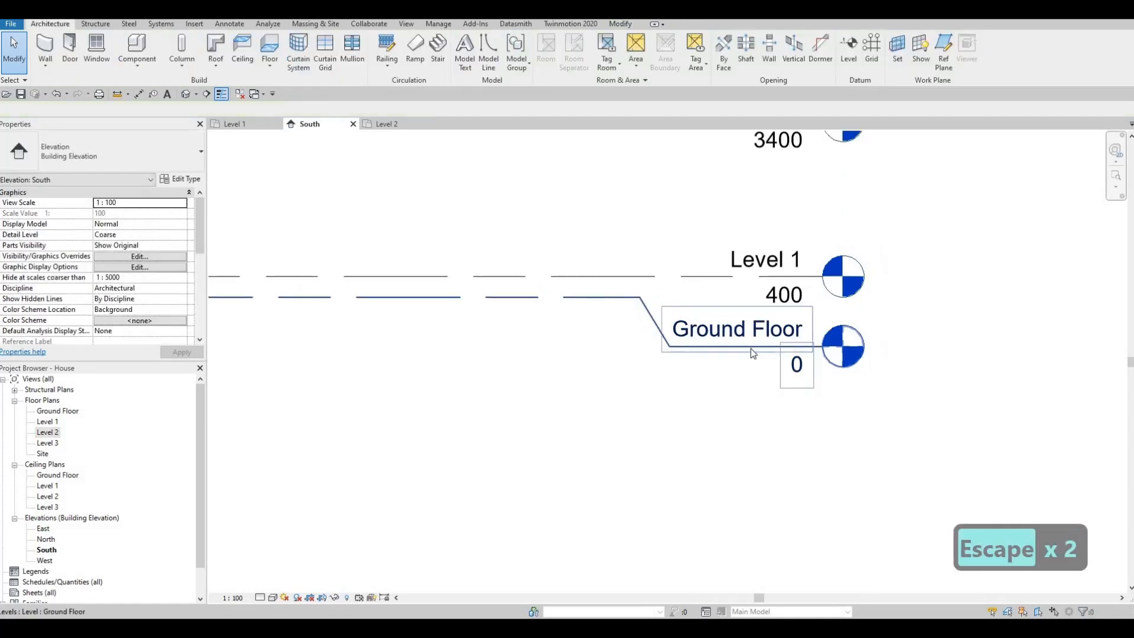
# - Lower the upper ends of grids 1 to 5 slightly toward Level 3 in the South elevation
pyautogui.scroll(-5, 750, 348)
pyautogui.moveTo(824, 350); pyautogui.dragTo(954, 341, button='middle')
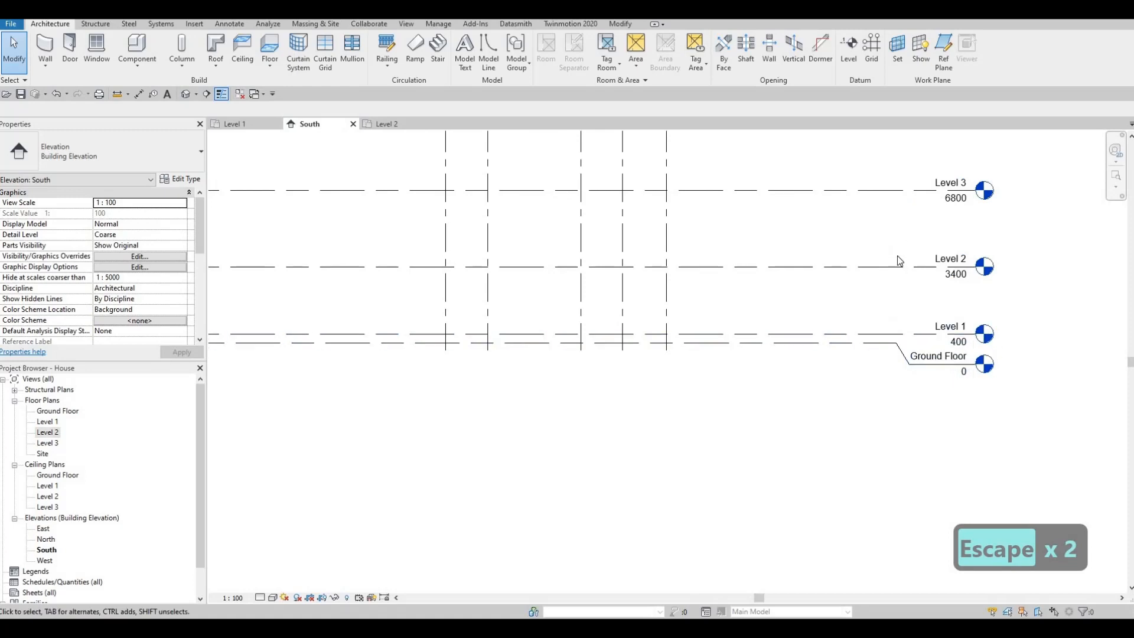
pyautogui.scroll(-2, 743, 242)
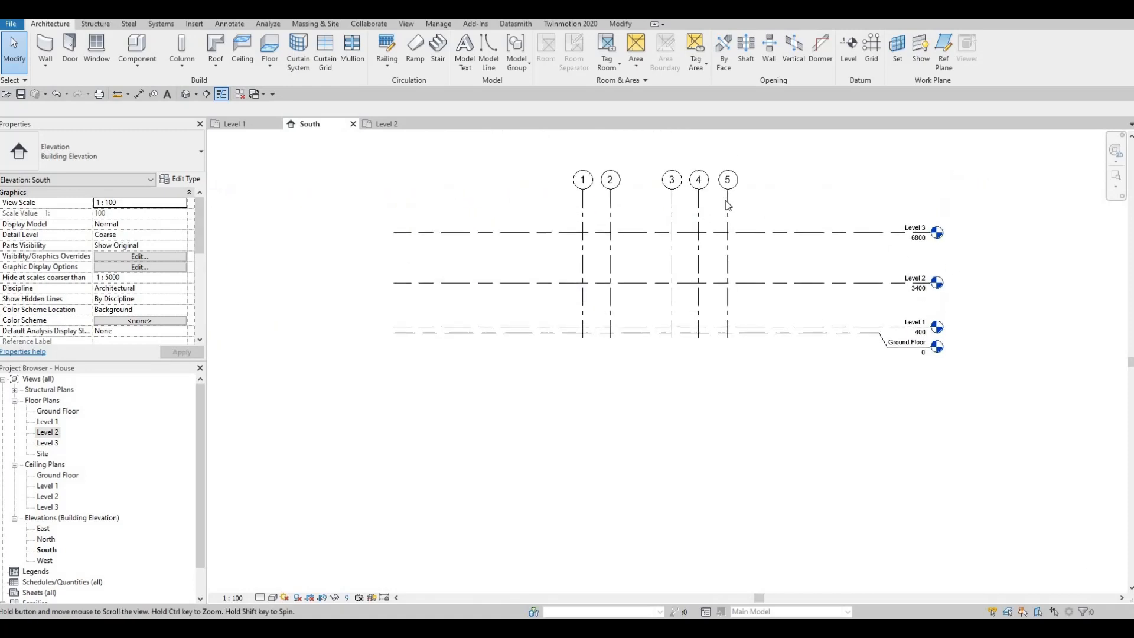
pyautogui.click(726, 200)
pyautogui.moveTo(723, 200); pyautogui.dragTo(726, 210)
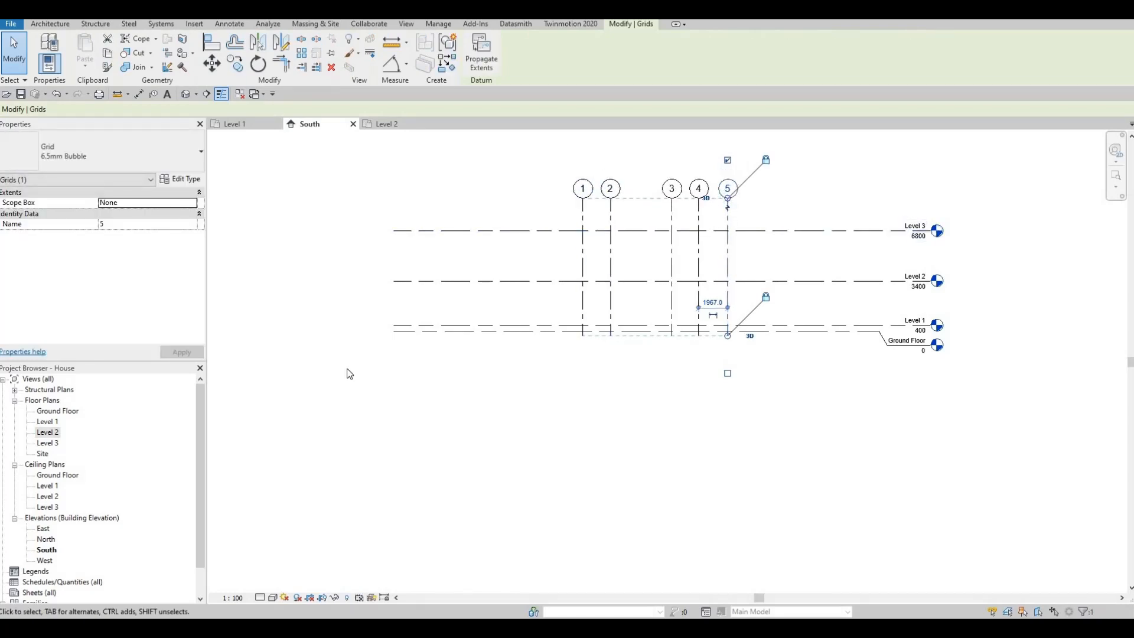
# - In the East elevation, raise the upper ends of grids A to K well above Level 3
pyautogui.doubleClick(44, 528)
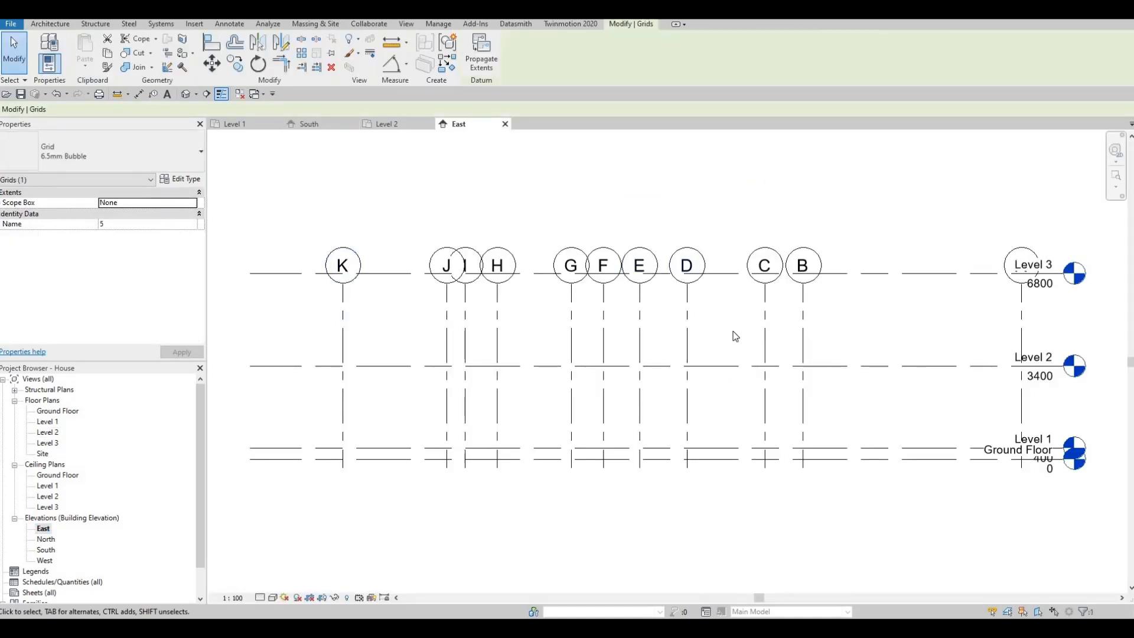
pyautogui.scroll(-1, 735, 335)
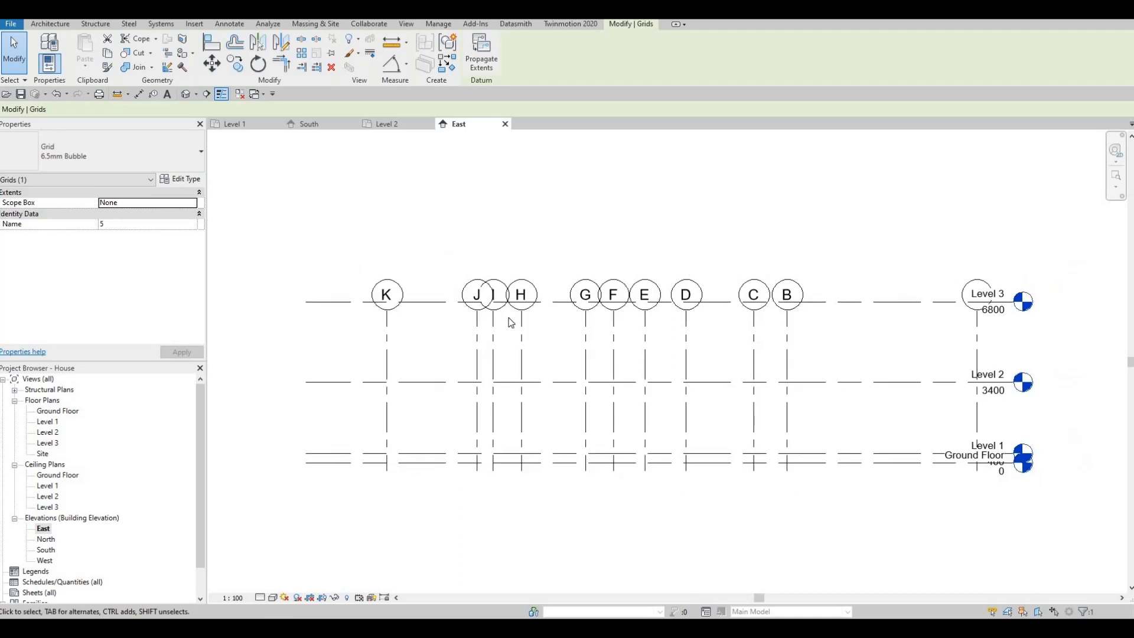
pyautogui.click(788, 312)
pyautogui.moveTo(787, 311); pyautogui.dragTo(794, 198)
pyautogui.scroll(-1, 772, 295)
# - Extend the head ends of all levels outward past grid A in the East elevation
pyautogui.moveTo(934, 296); pyautogui.dragTo(762, 275, button='middle')
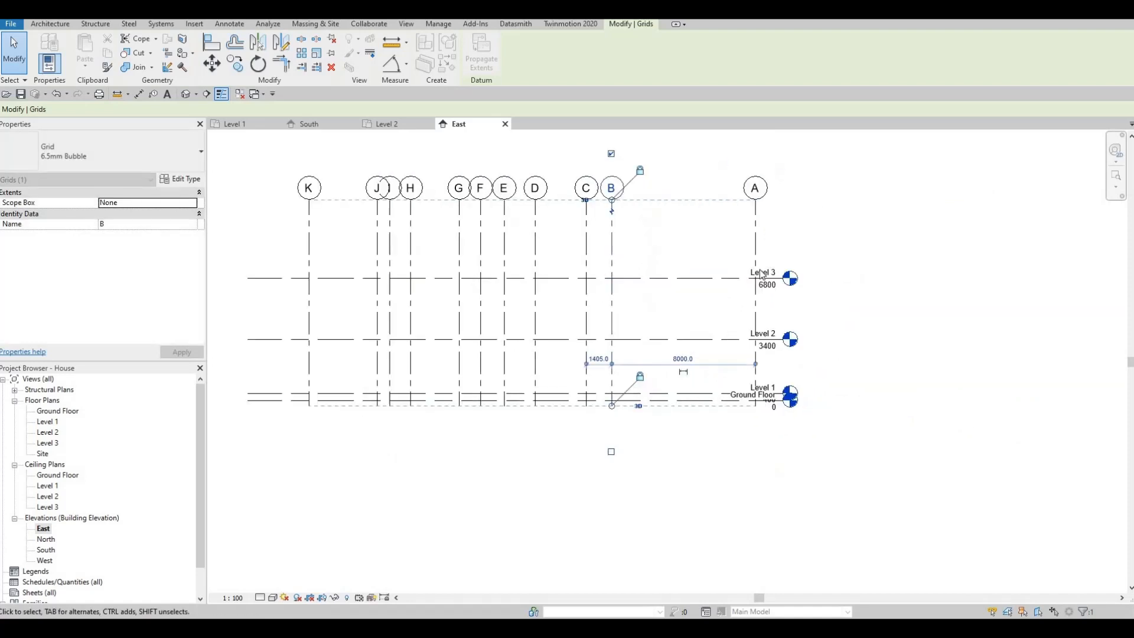
pyautogui.click(768, 278)
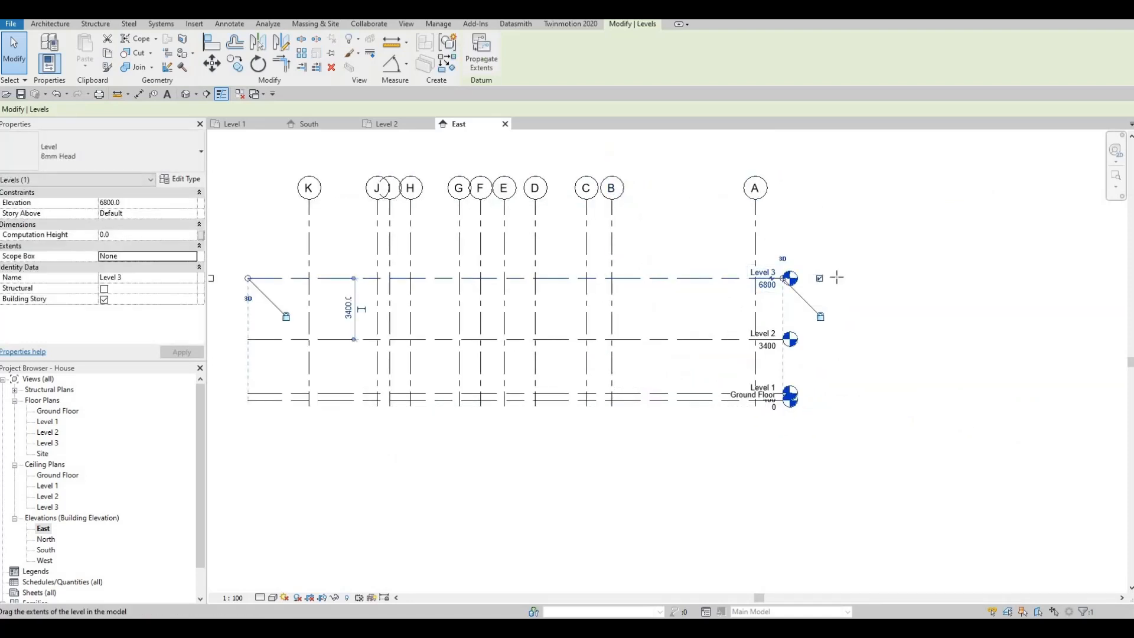
pyautogui.moveTo(871, 280); pyautogui.dragTo(872, 279)
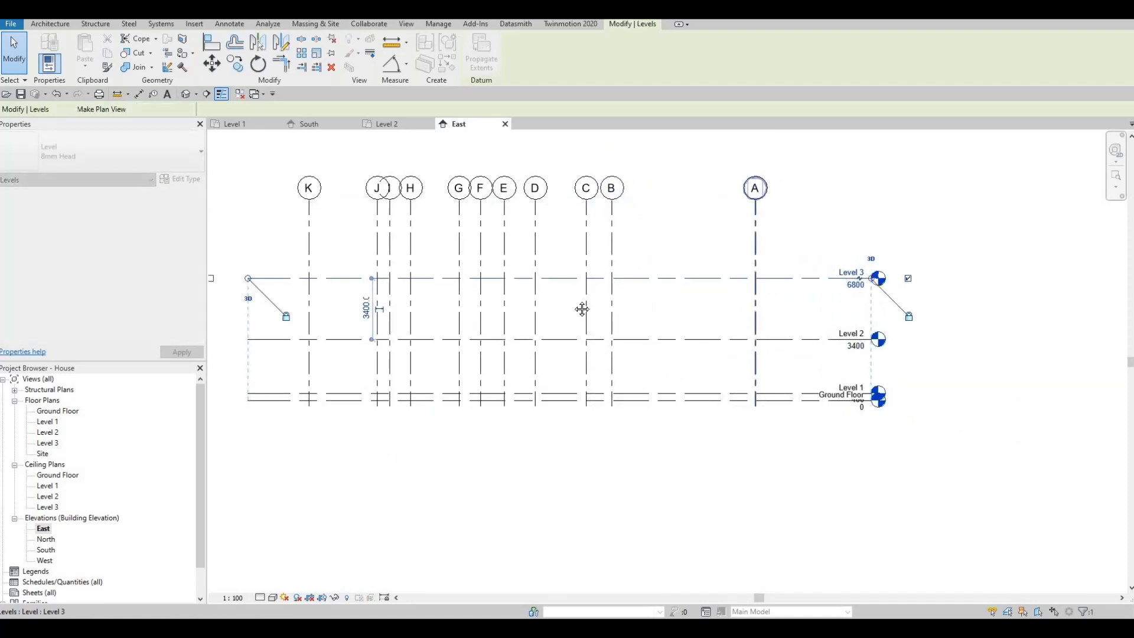
pyautogui.press('Escape')
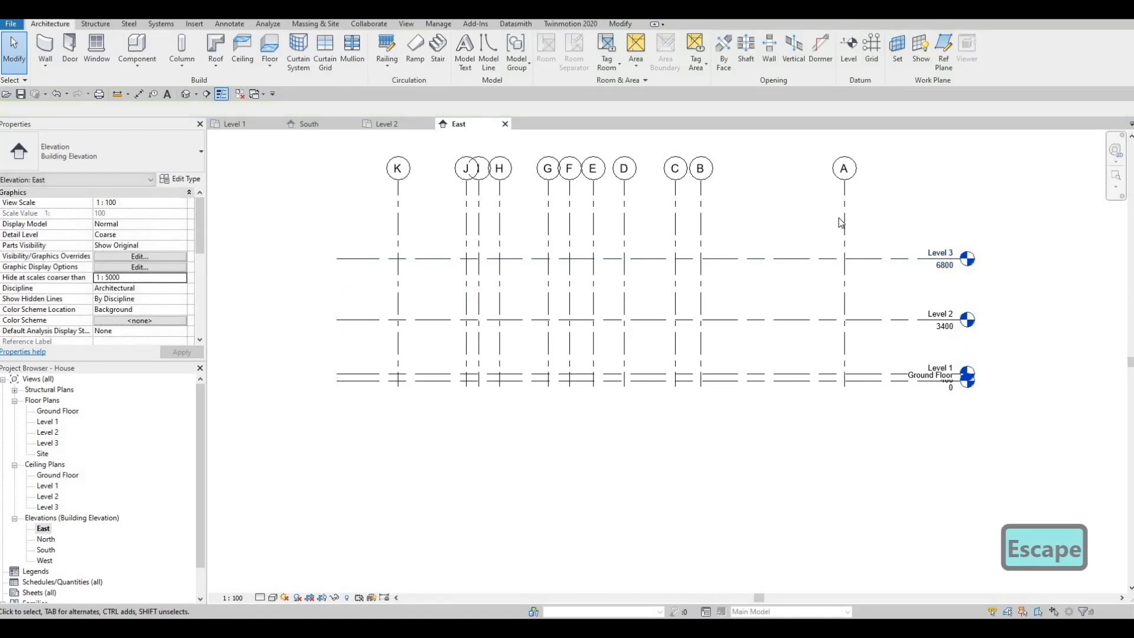
# - Add an elbow to the Ground Floor head in the East elevation and shift its points so the label clears Level 1's value
pyautogui.scroll(4, 933, 384)
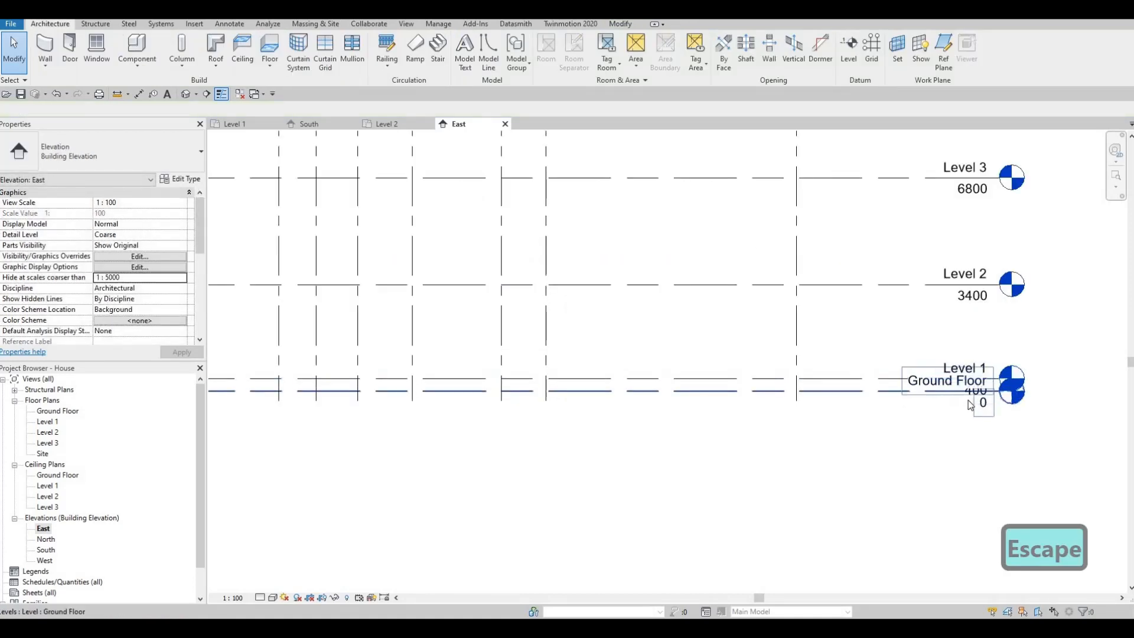
pyautogui.click(978, 395)
pyautogui.click(948, 387)
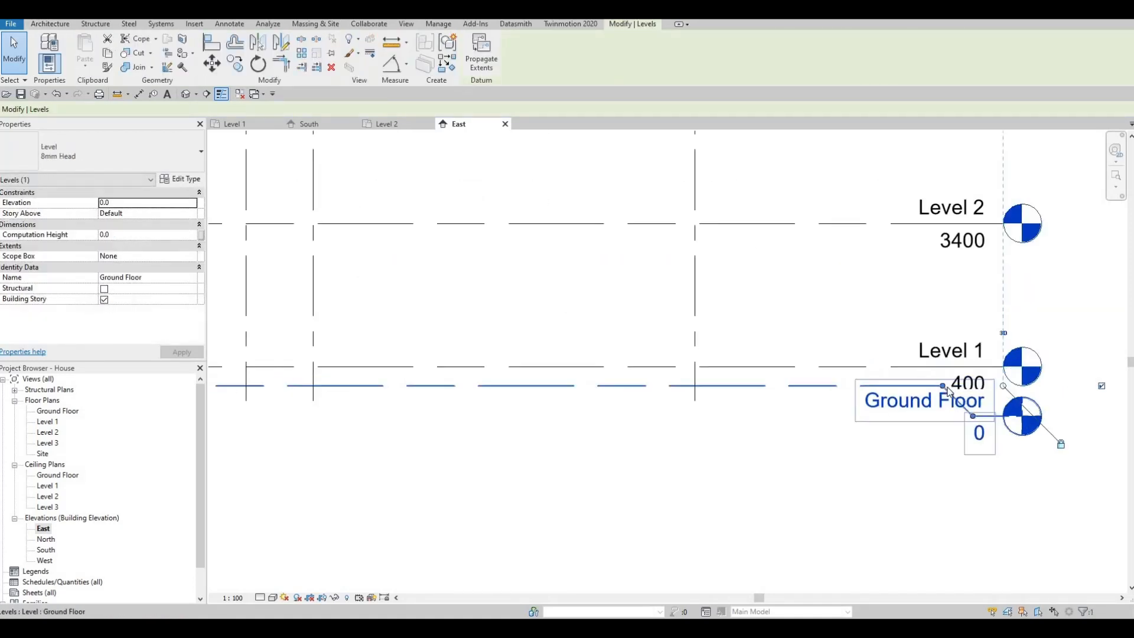
pyautogui.moveTo(847, 387); pyautogui.dragTo(848, 387)
pyautogui.moveTo(973, 416); pyautogui.dragTo(866, 442)
pyautogui.press('Escape')
pyautogui.moveTo(891, 433)
pyautogui.mouseDown(button='middle')
pyautogui.moveTo(912, 414)
pyautogui.moveTo(882, 420)
pyautogui.mouseUp(button='middle')
pyautogui.scroll(-5, 913, 418)
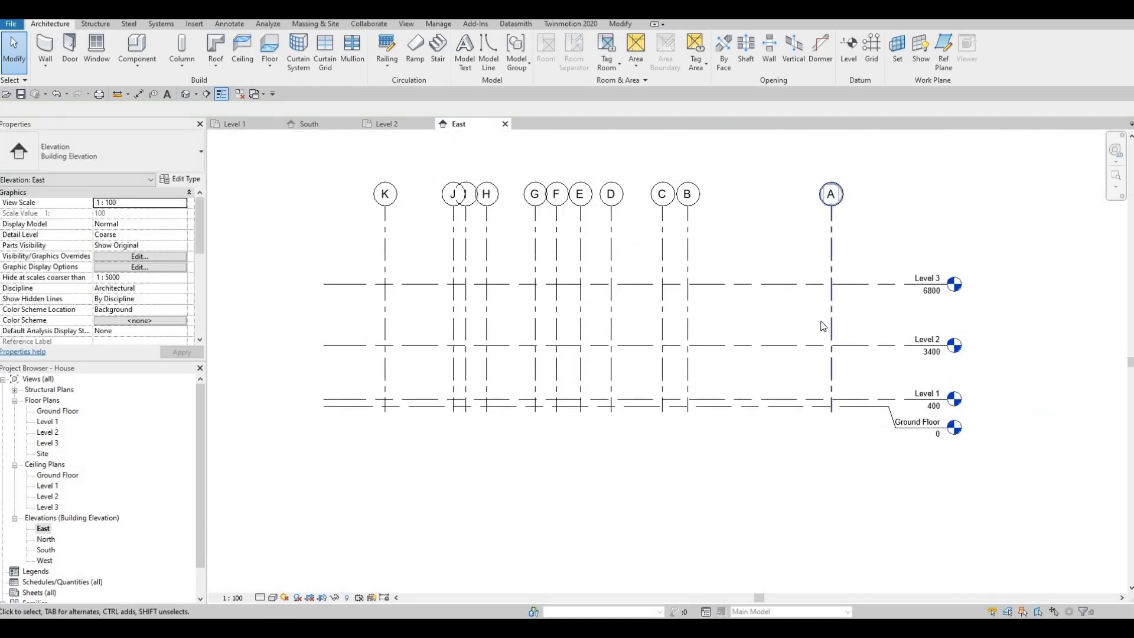
pyautogui.moveTo(856, 346)
pyautogui.mouseDown(button='middle')
pyautogui.moveTo(851, 361)
pyautogui.moveTo(842, 335)
pyautogui.moveTo(853, 327)
pyautogui.mouseUp(button='middle')
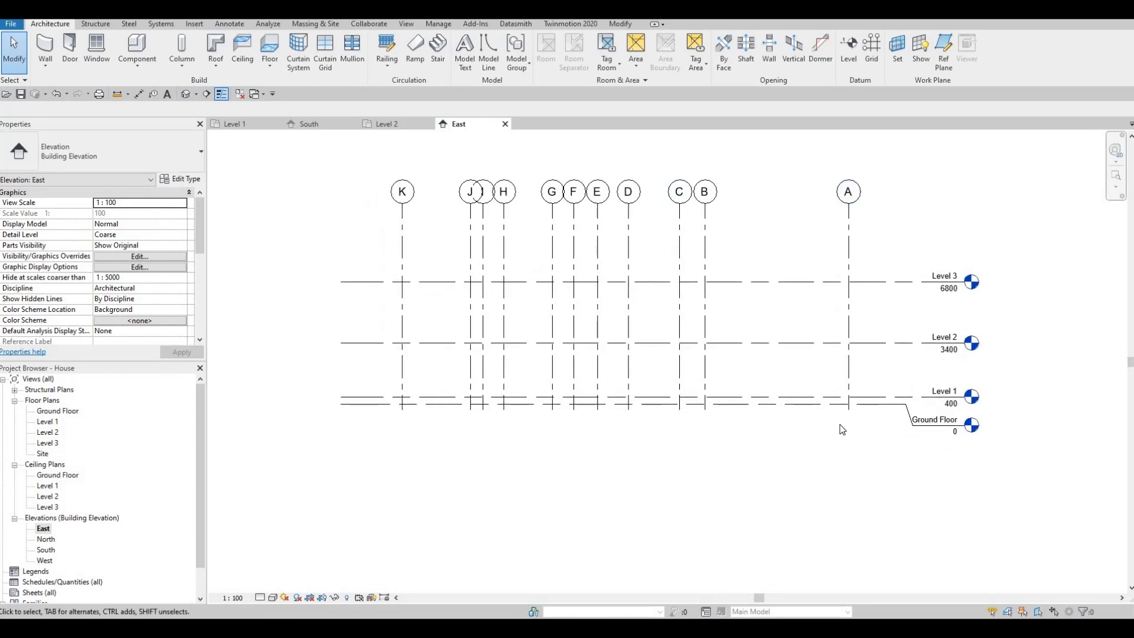
# - In the North elevation, add an elbow to the Ground Floor head and move its points outward and down to clear Level 1's label
pyautogui.doubleClick(46, 539)
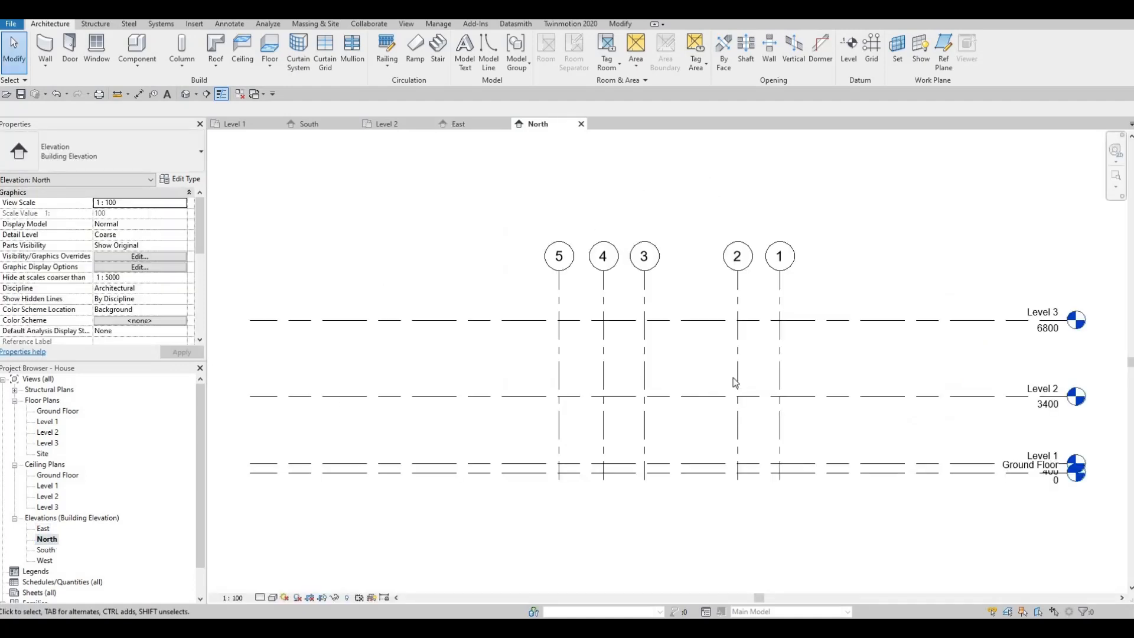
pyautogui.scroll(2, 873, 396)
pyautogui.click(906, 392)
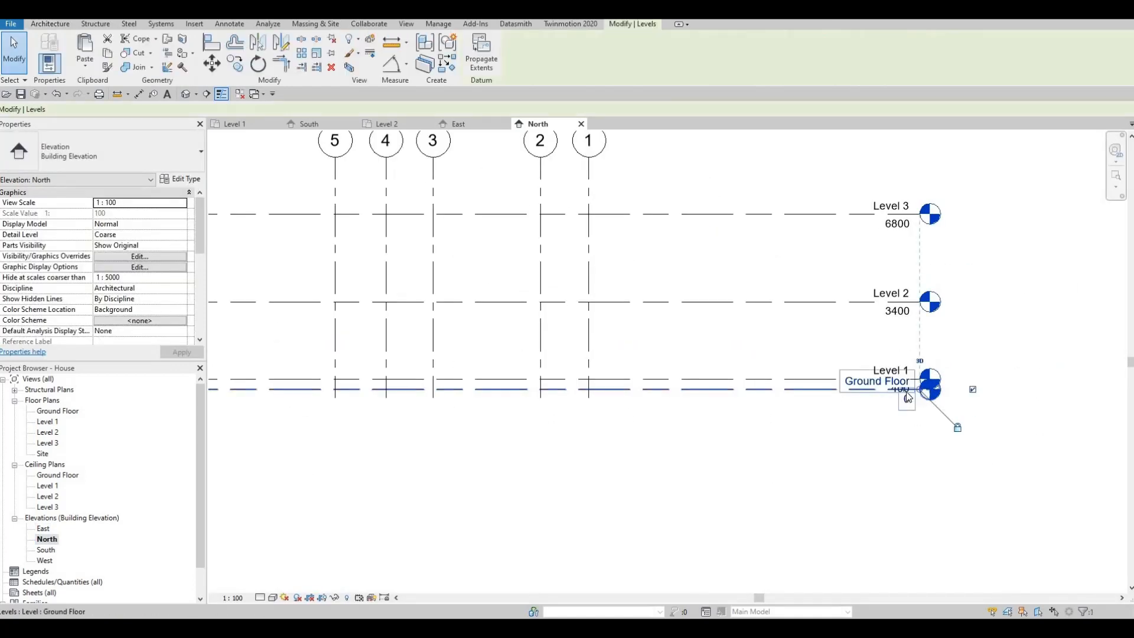
pyautogui.click(896, 401)
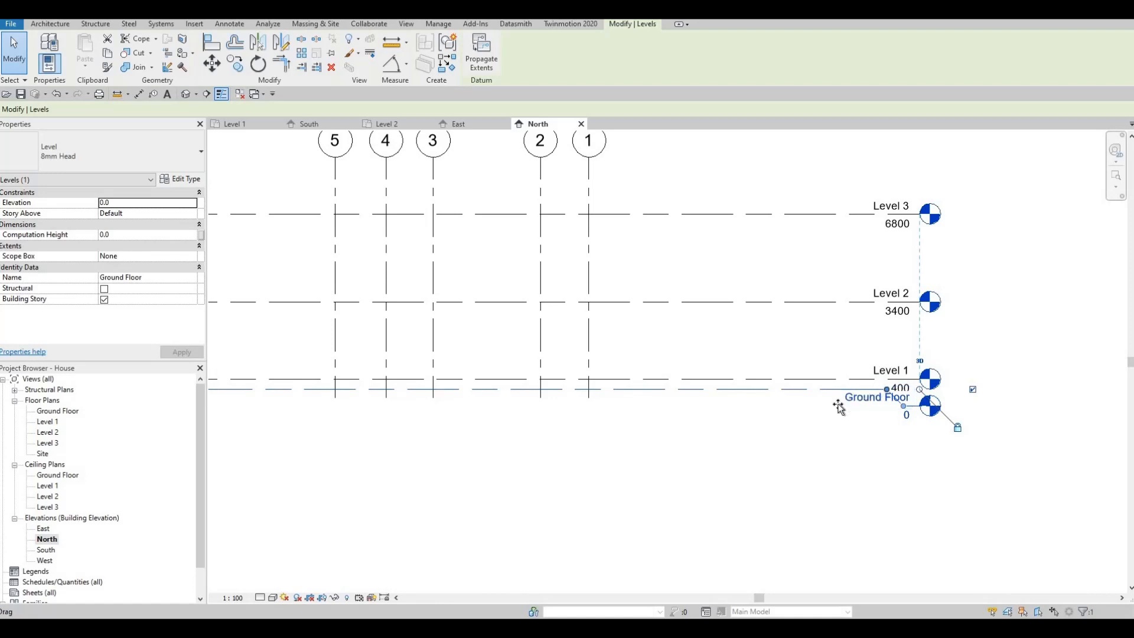
pyautogui.moveTo(887, 389); pyautogui.dragTo(848, 428)
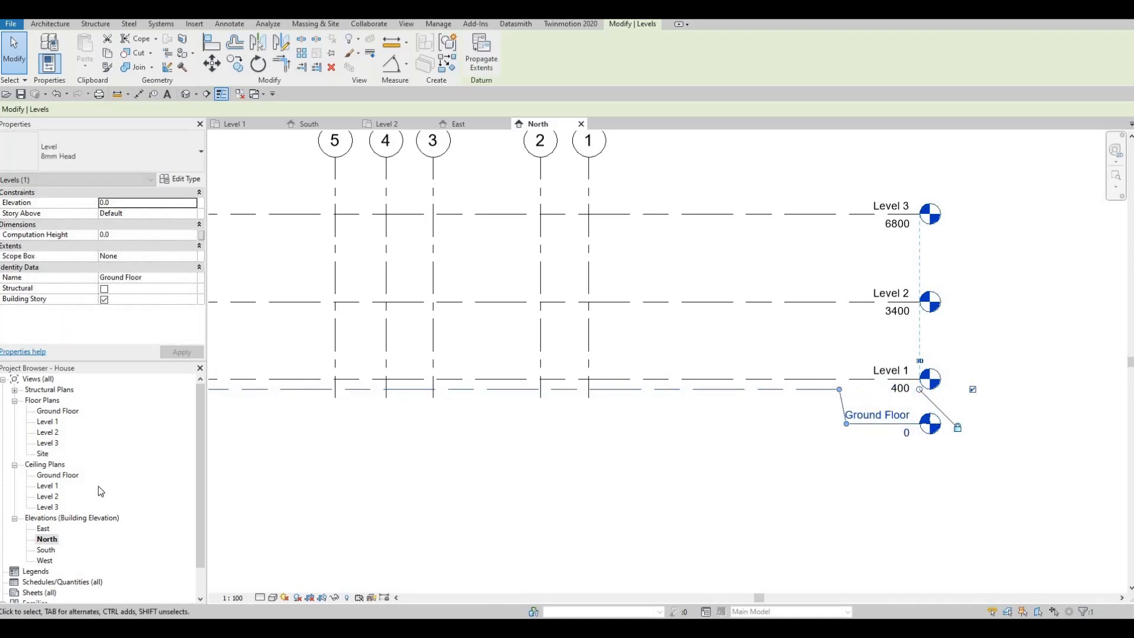
pyautogui.press('Escape')
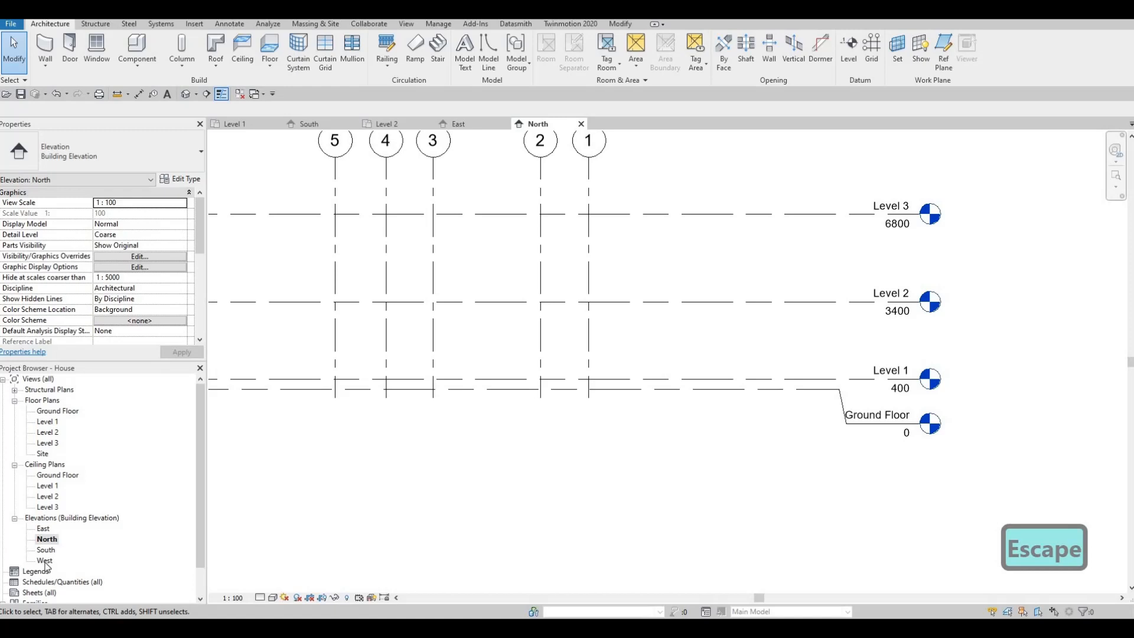
# - In the West elevation, extend the head ends of all levels slightly farther past grid K
pyautogui.doubleClick(45, 561)
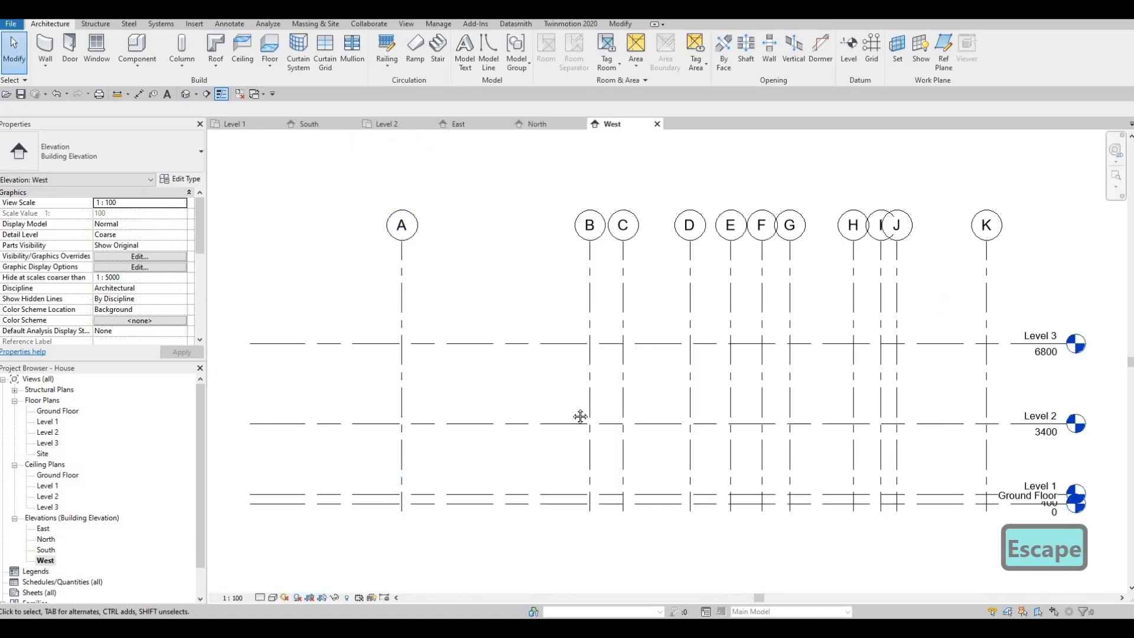
pyautogui.moveTo(741, 355); pyautogui.dragTo(657, 371, button='middle')
pyautogui.press('Escape')
pyautogui.click(830, 310)
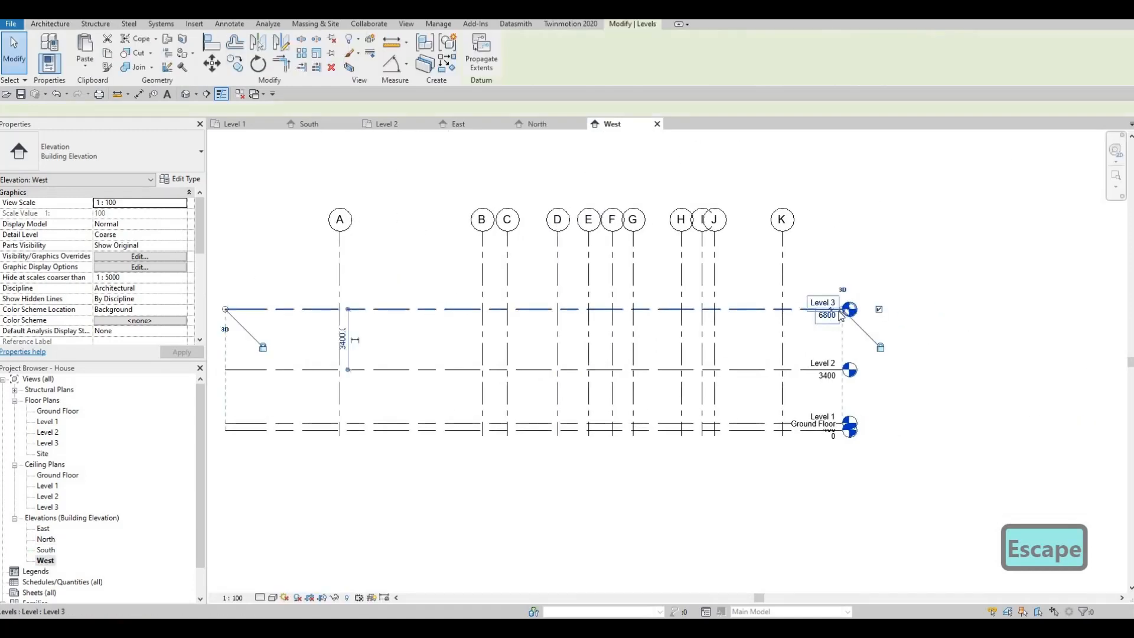
pyautogui.moveTo(843, 309); pyautogui.dragTo(866, 309)
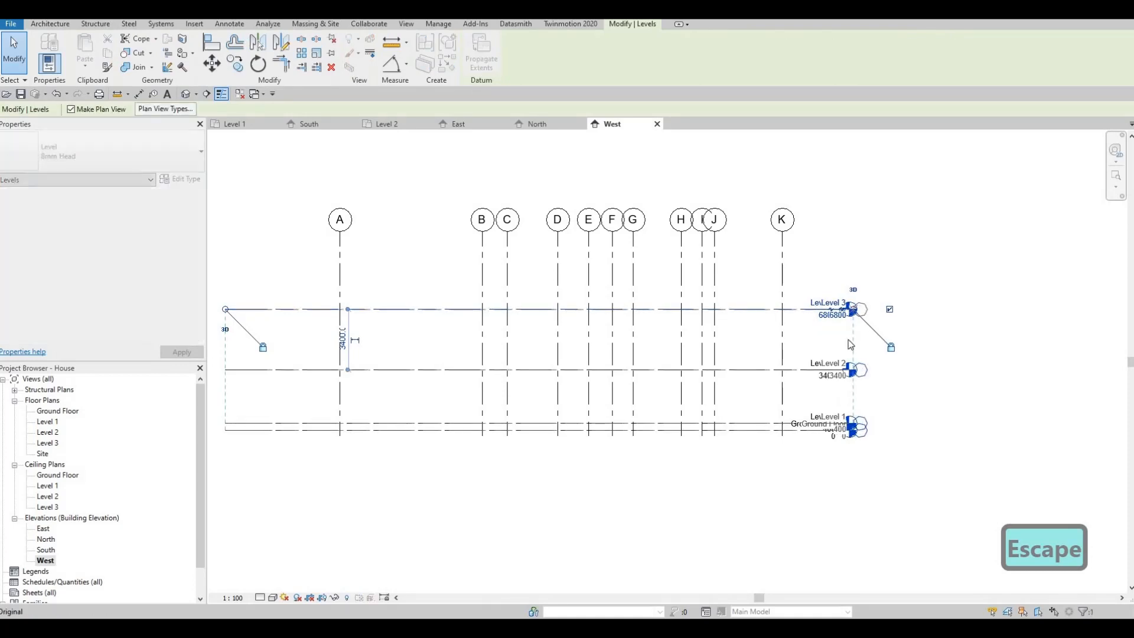
pyautogui.press('Escape')
# - Add an elbow to the Ground Floor head in the West elevation and reposition its points so the label sits below Level 1's value
pyautogui.click(811, 432)
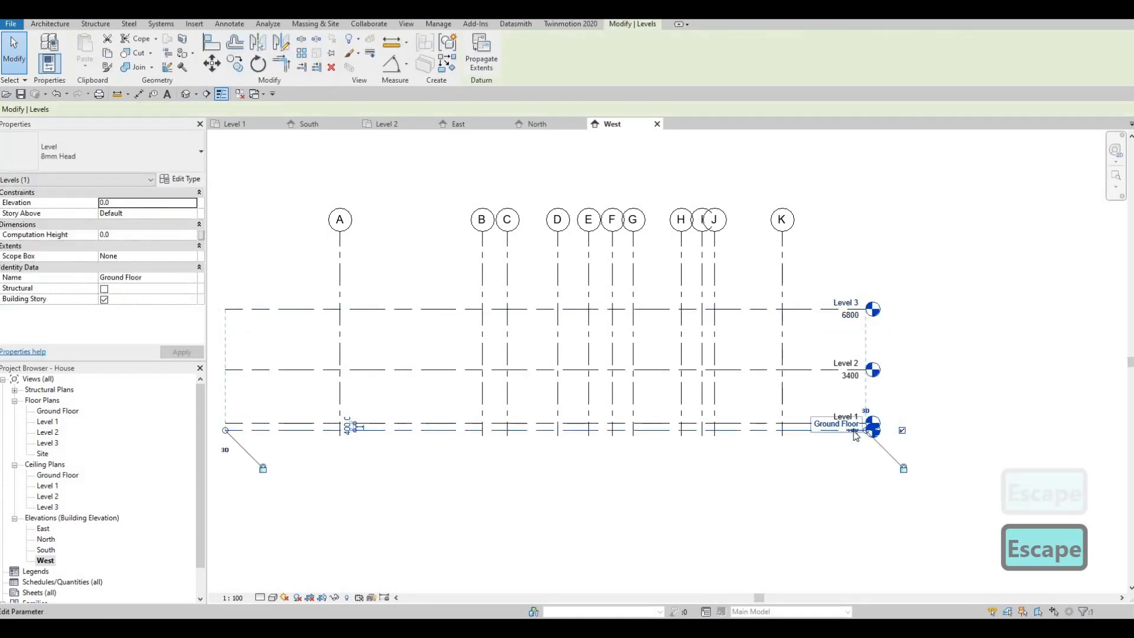
pyautogui.scroll(3, 844, 436)
pyautogui.moveTo(840, 431); pyautogui.dragTo(773, 432)
pyautogui.click(859, 453)
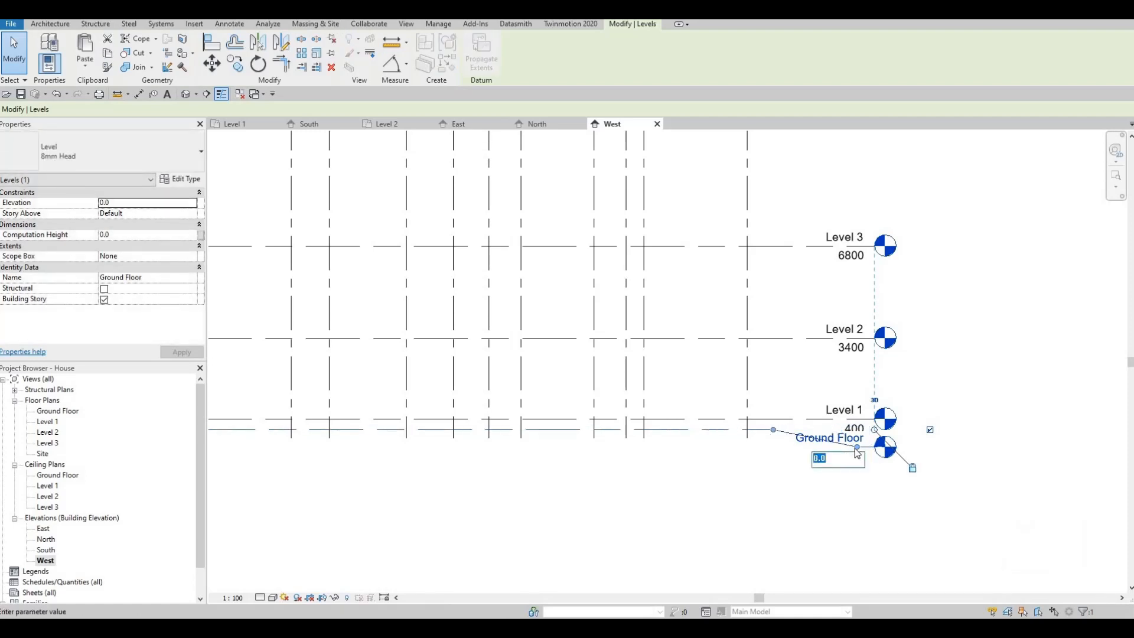
pyautogui.press('Escape')
pyautogui.moveTo(792, 458); pyautogui.dragTo(795, 466)
pyautogui.moveTo(789, 427); pyautogui.dragTo(775, 435)
pyautogui.press('Escape')
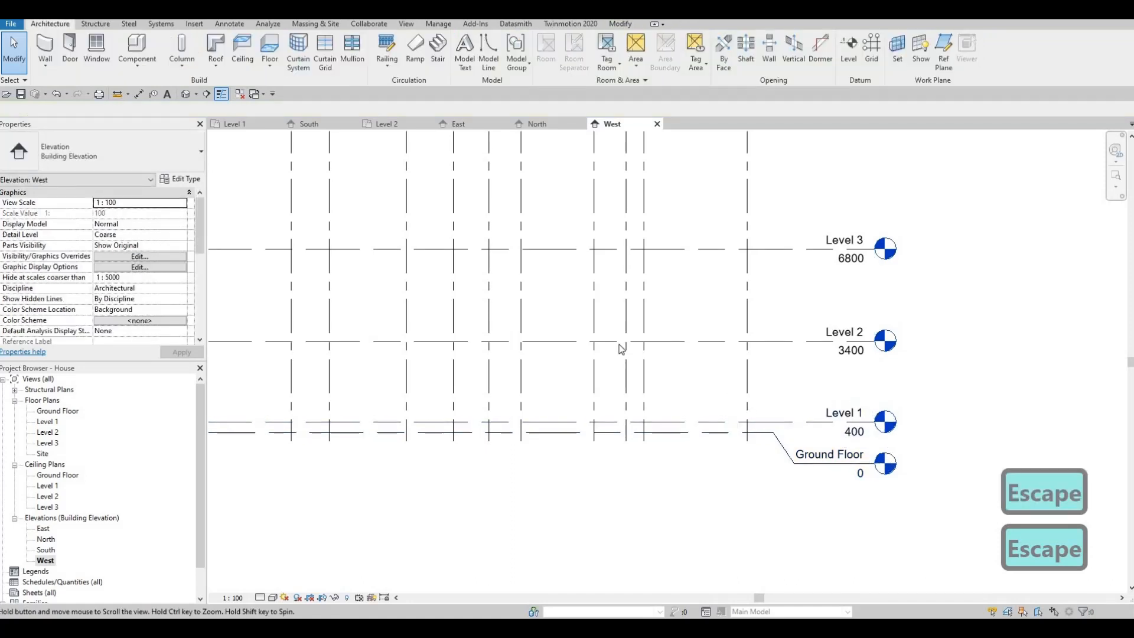
pyautogui.scroll(-2, 838, 508)
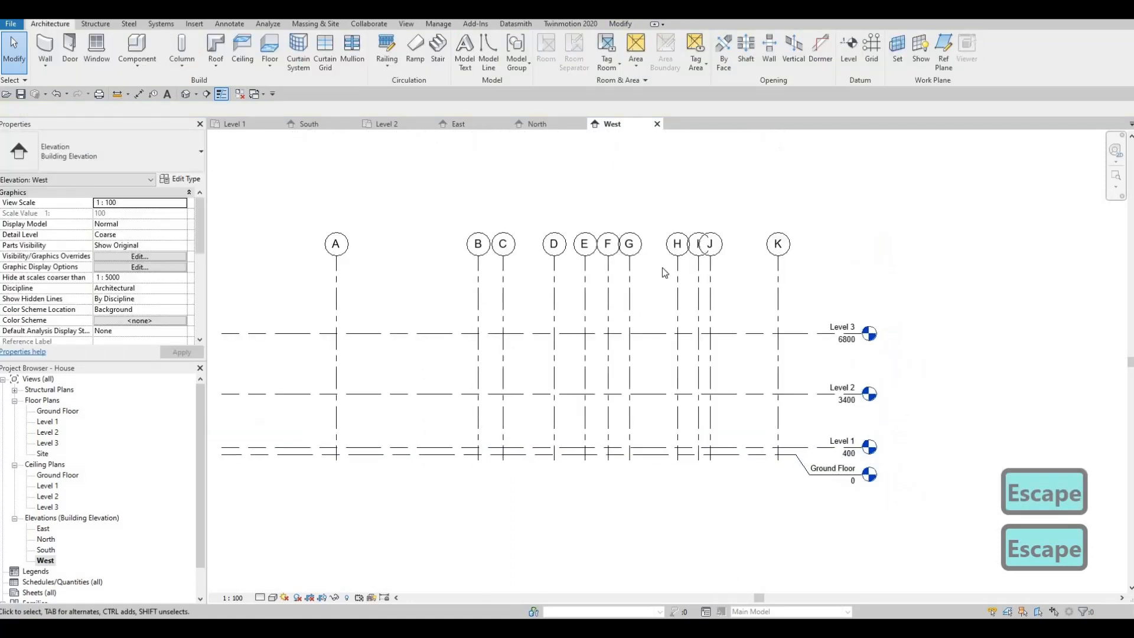
# - Try to separate grid J's bubble from grid I's with an elbow in the West elevation, and undo it
pyautogui.click(711, 270)
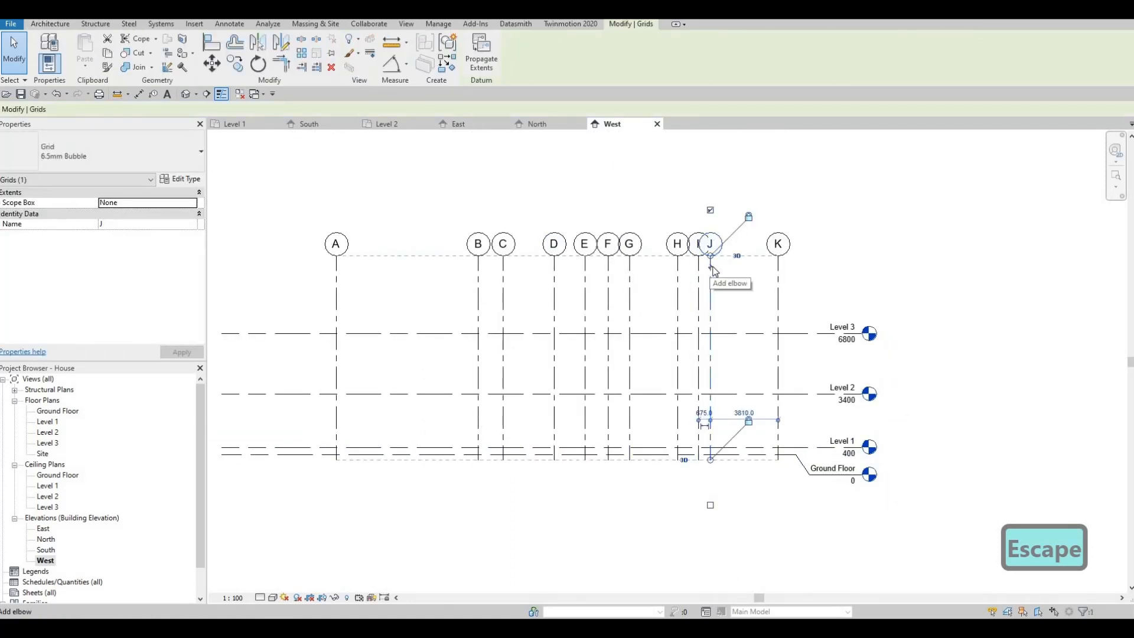
pyautogui.click(712, 267)
pyautogui.moveTo(699, 267)
pyautogui.mouseDown()
pyautogui.moveTo(731, 266)
pyautogui.moveTo(712, 283)
pyautogui.mouseUp()
pyautogui.press('Escape')
pyautogui.press('Escape')
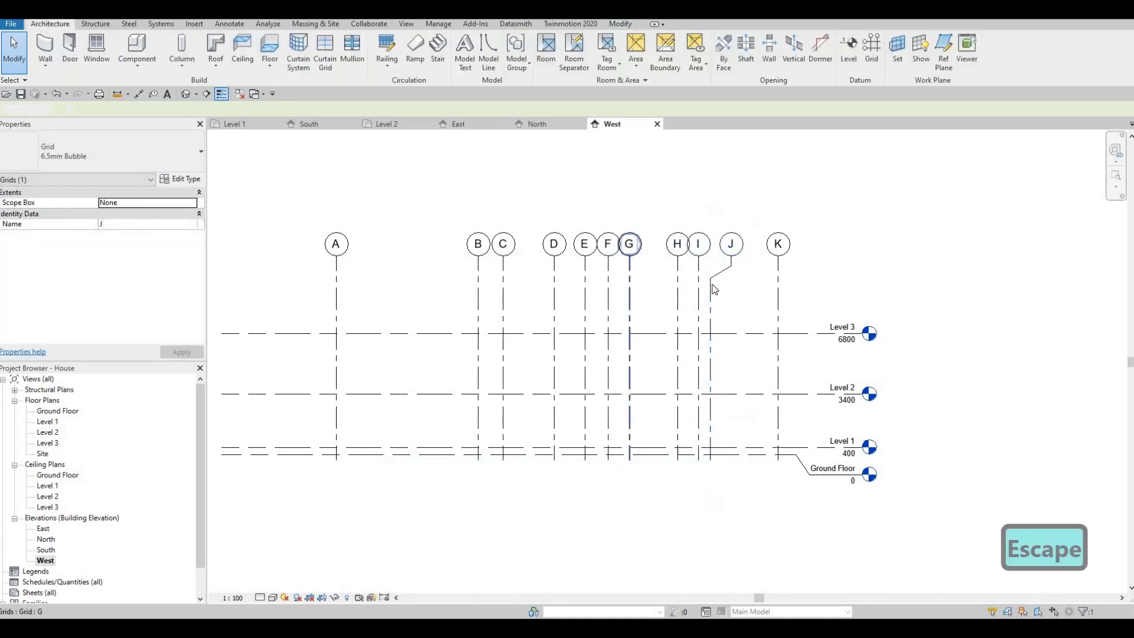
pyautogui.hotkey('ctrl', 'z')
pyautogui.hotkey('ctrl', 'z')
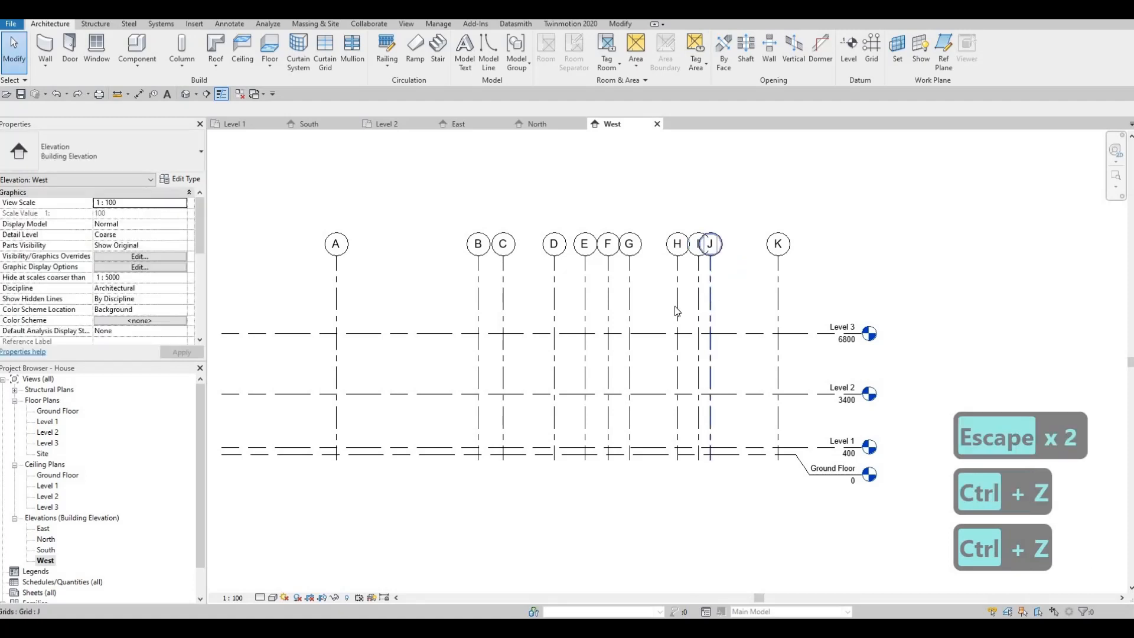
pyautogui.press('Escape')
# - Switch to the Level 1 floor plan and close all inactive views
pyautogui.scroll(-3, 680, 289)
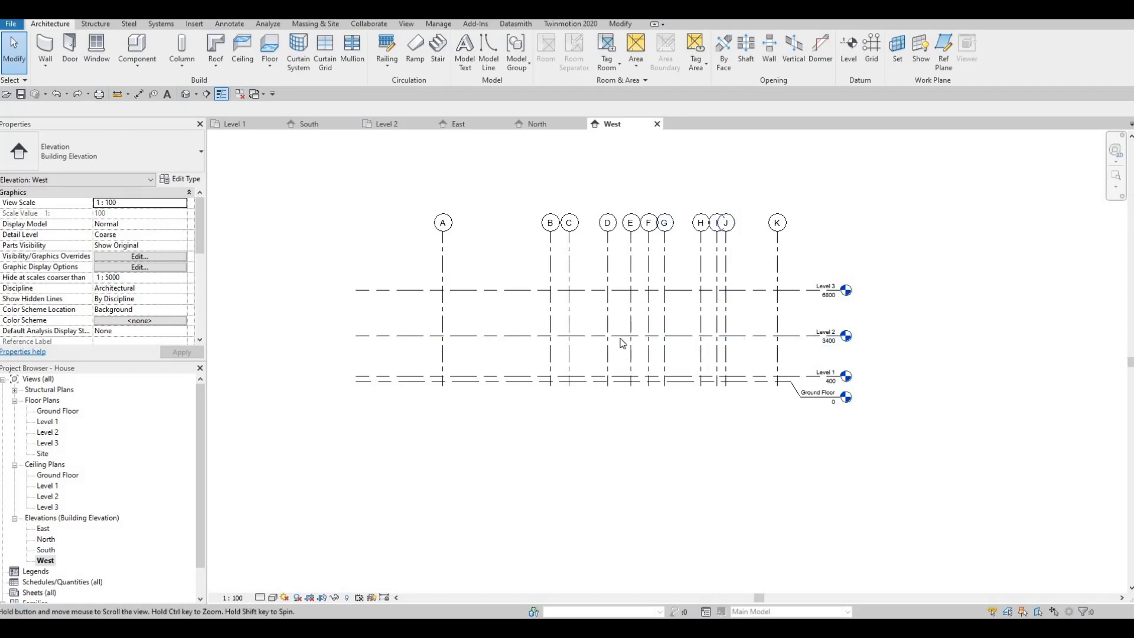
pyautogui.moveTo(621, 337); pyautogui.dragTo(643, 341, button='middle')
pyautogui.press('Escape')
pyautogui.moveTo(507, 336); pyautogui.dragTo(534, 309, button='middle')
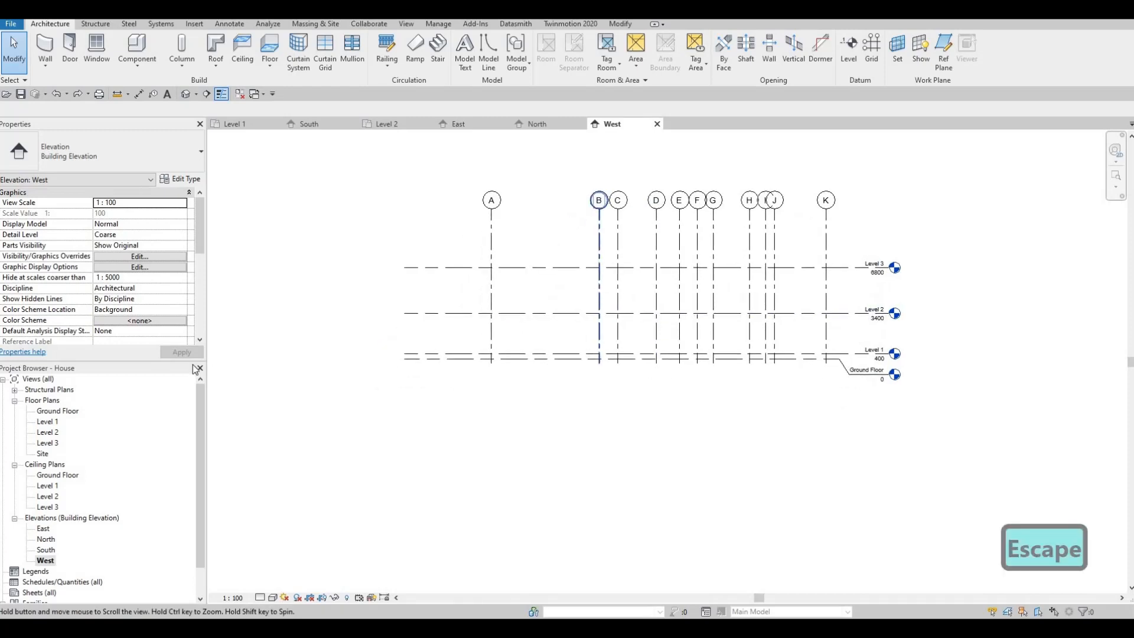
pyautogui.doubleClick(49, 422)
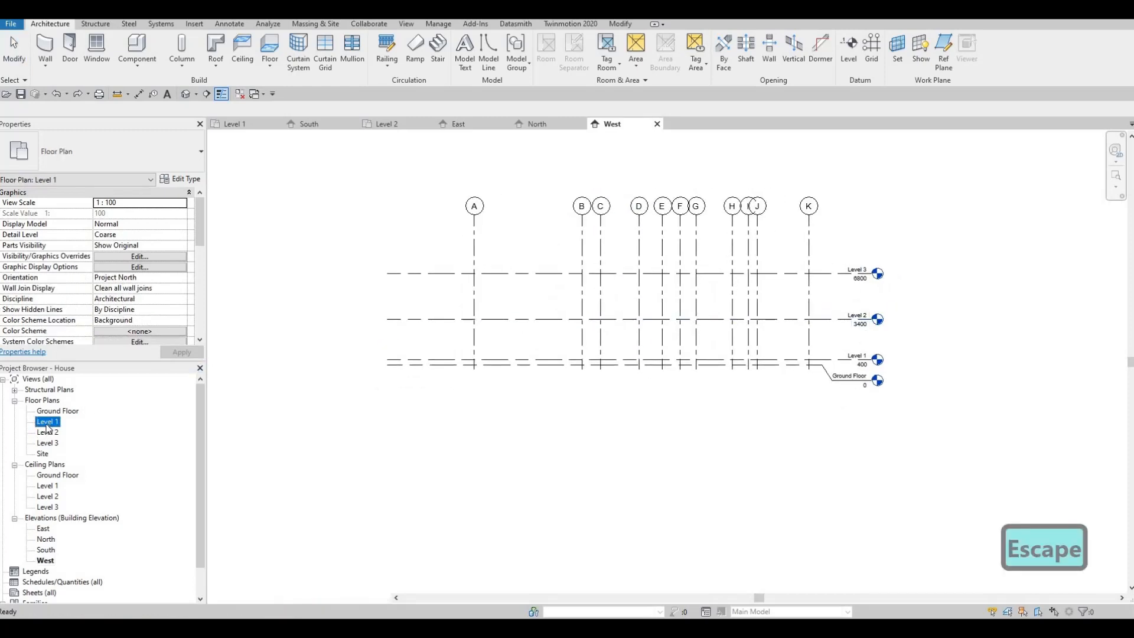
pyautogui.press('Escape')
pyautogui.scroll(2, 673, 355)
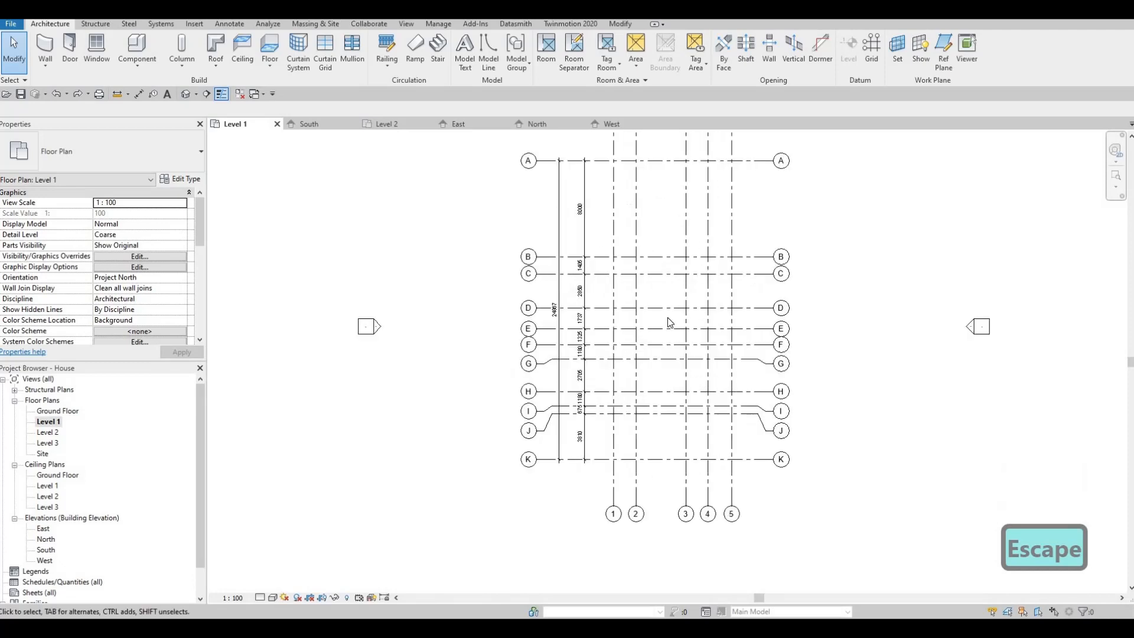
pyautogui.scroll(-4, 685, 322)
pyautogui.scroll(3, 672, 223)
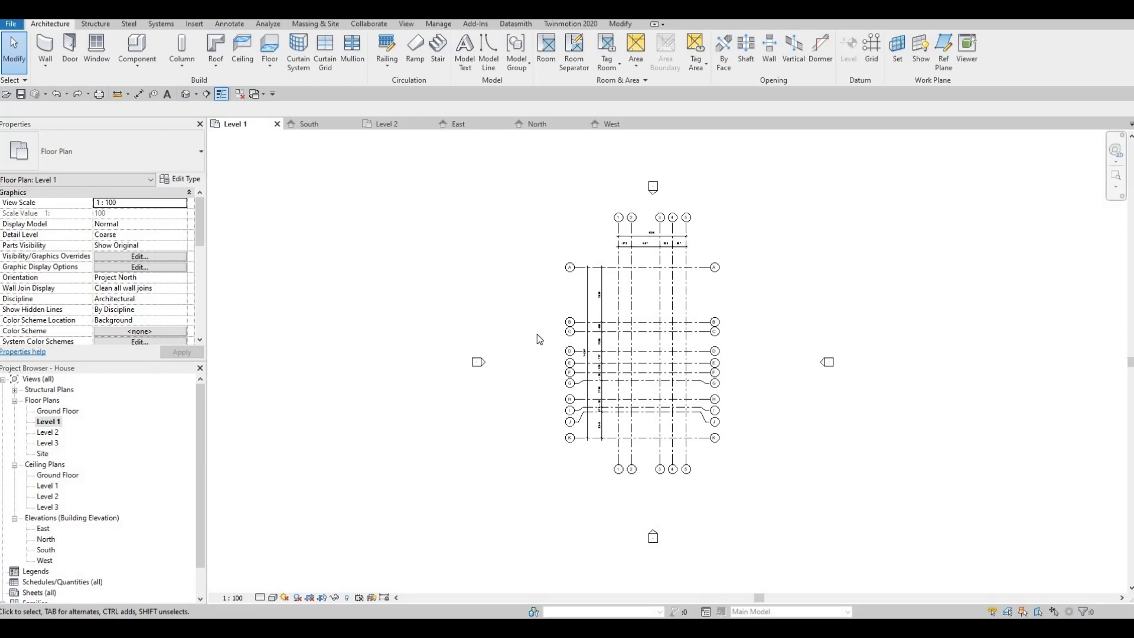
pyautogui.press('z')
pyautogui.press('a')
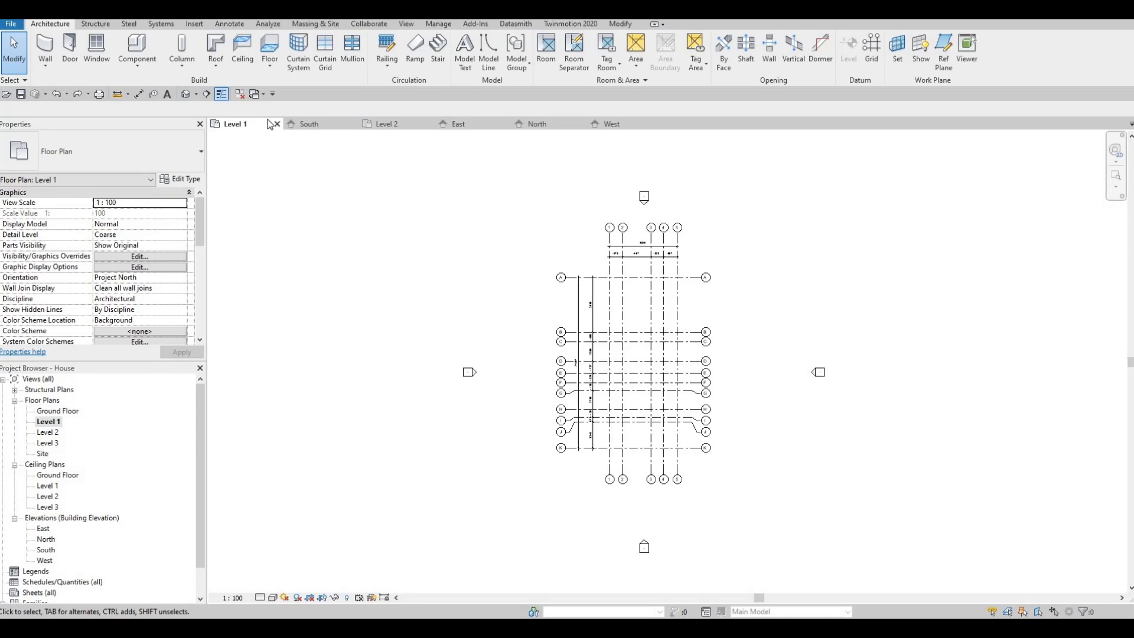
pyautogui.click(240, 94)
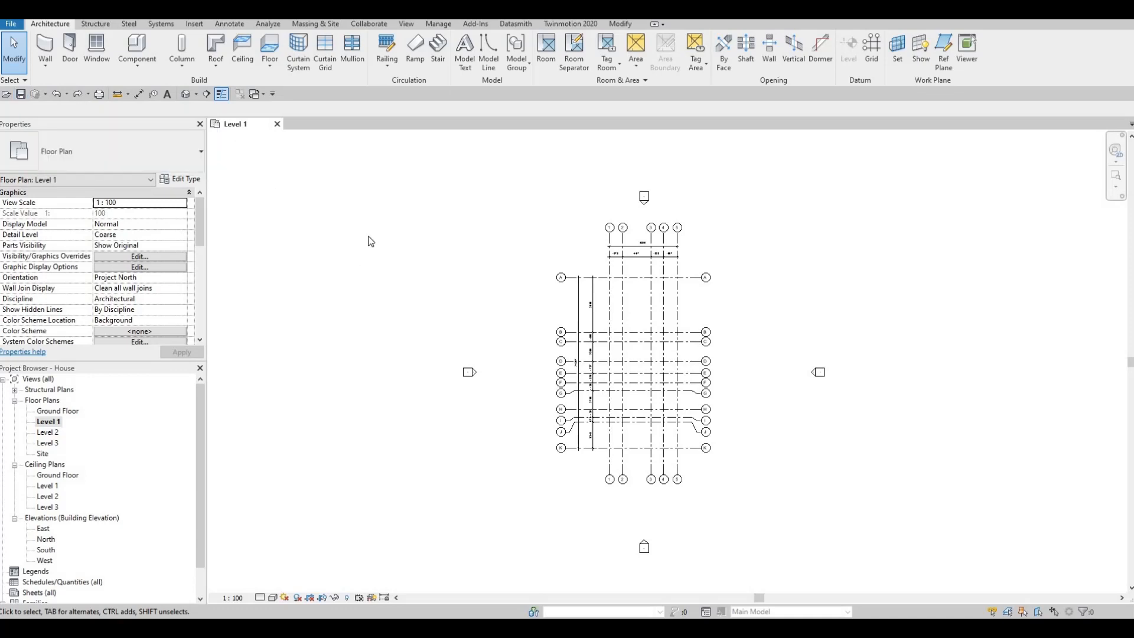
pyautogui.moveTo(378, 287); pyautogui.dragTo(390, 265, button='middle')
pyautogui.scroll(-1, 354, 225)
pyautogui.moveTo(144, 146); pyautogui.dragTo(408, 221, button='middle')
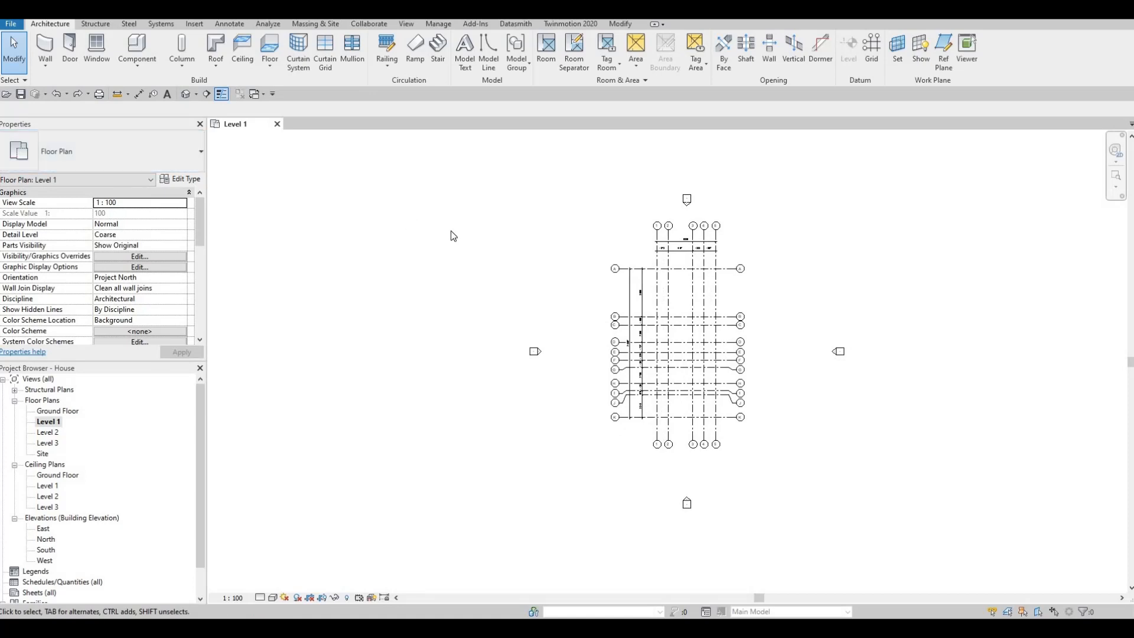
pyautogui.moveTo(552, 274); pyautogui.dragTo(530, 257, button='middle')
pyautogui.moveTo(580, 276); pyautogui.dragTo(583, 314, button='middle')
pyautogui.scroll(1, 582, 314)
pyautogui.moveTo(392, 252); pyautogui.dragTo(391, 261, button='middle')
pyautogui.moveTo(687, 285); pyautogui.dragTo(584, 272, button='middle')
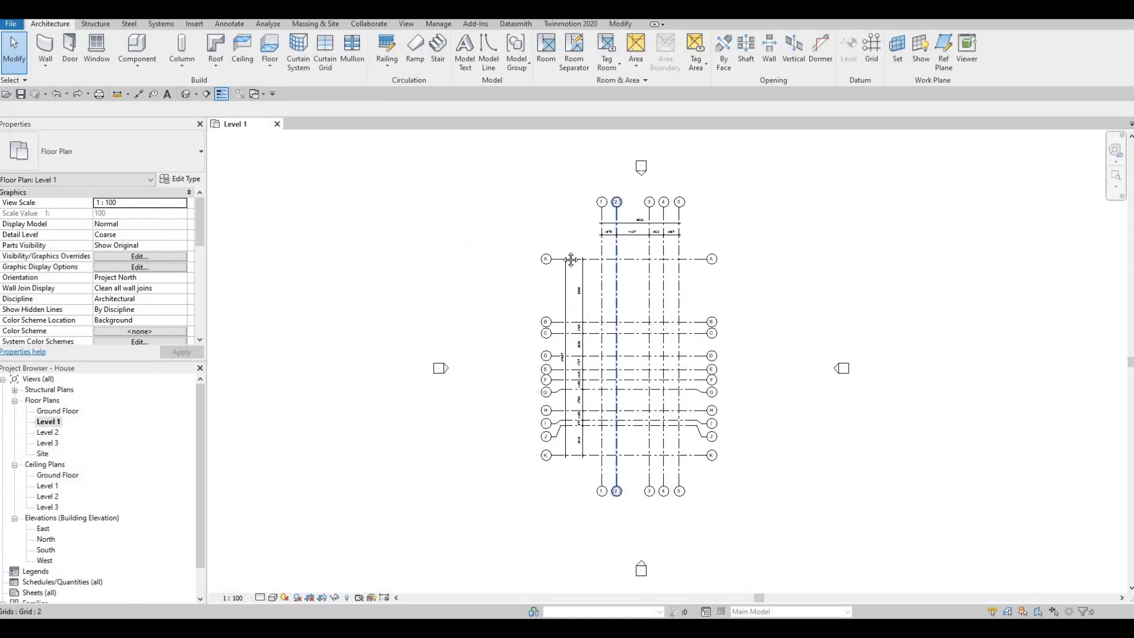
pyautogui.scroll(1, 609, 269)
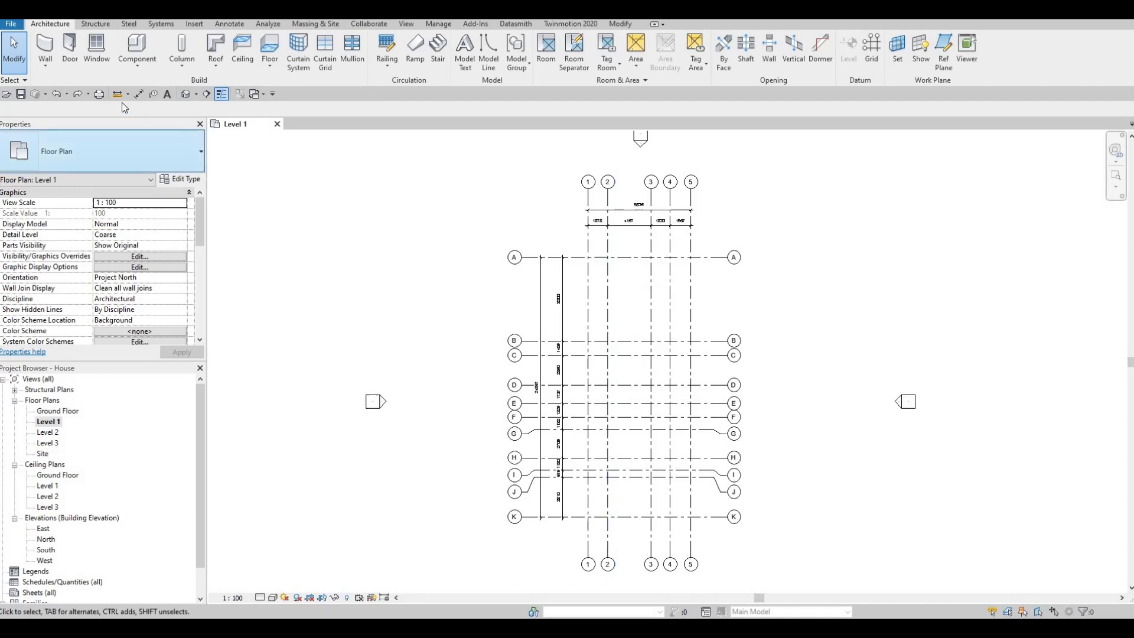
# - Start the Wall command on Level 1 and choose the Exterior - Brick on CMU basic wall type
pyautogui.click(50, 52)
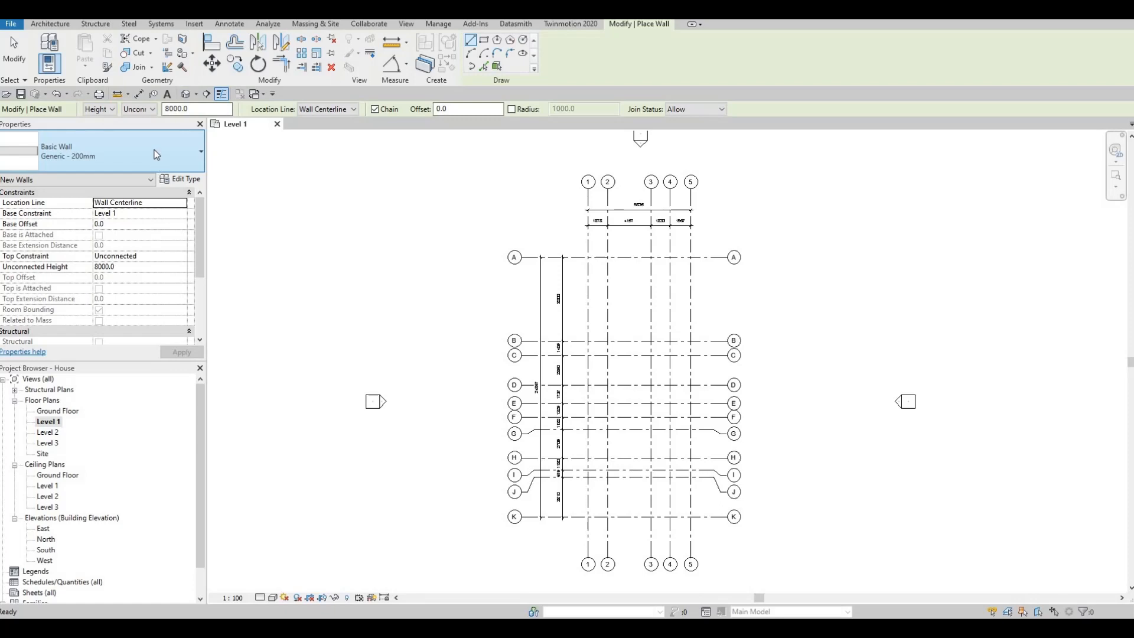
pyautogui.click(83, 153)
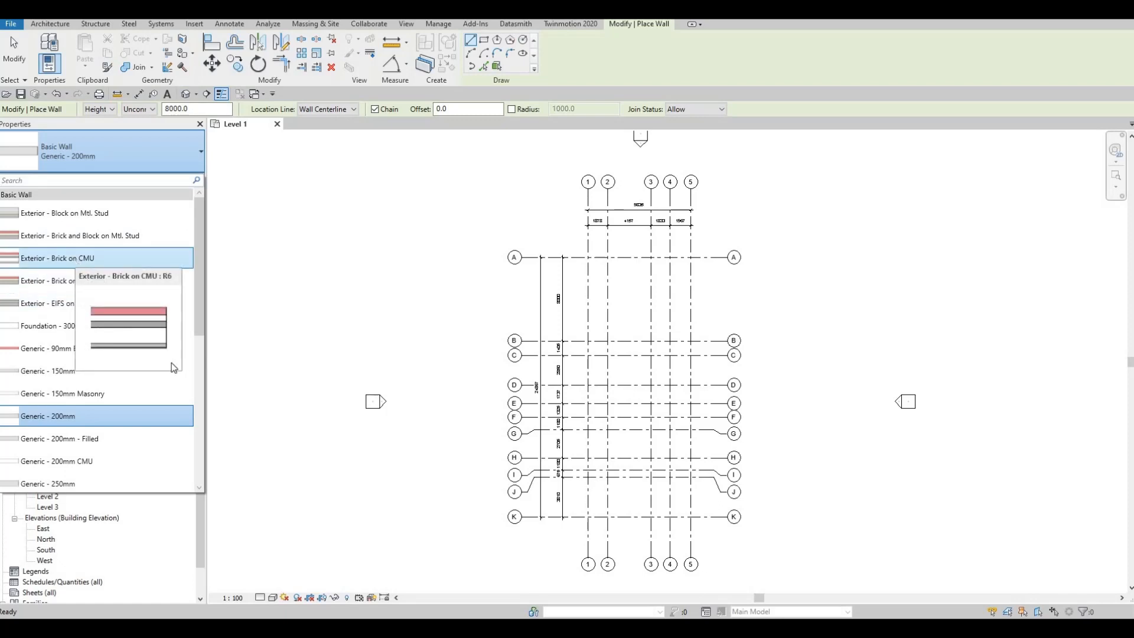
pyautogui.click(173, 262)
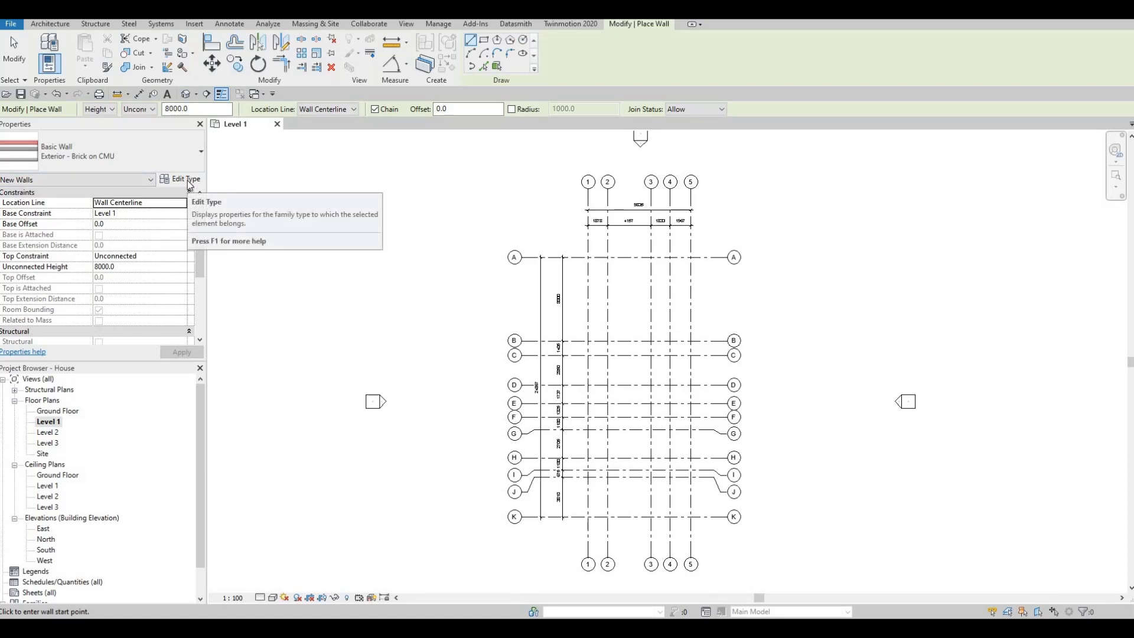
pyautogui.click(106, 152)
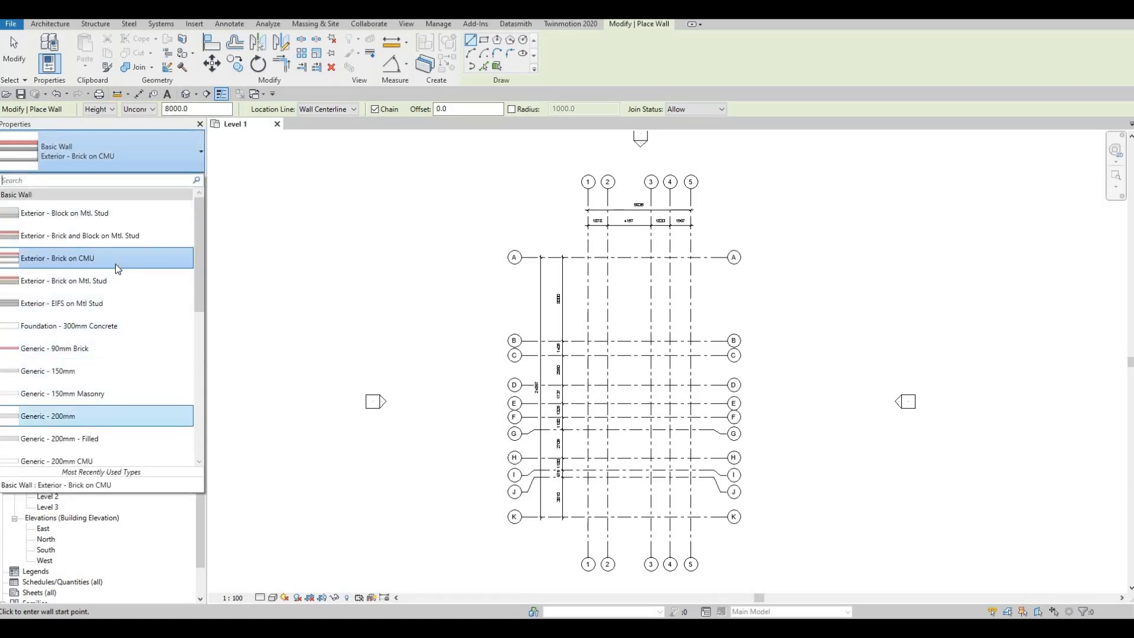
pyautogui.press('Escape')
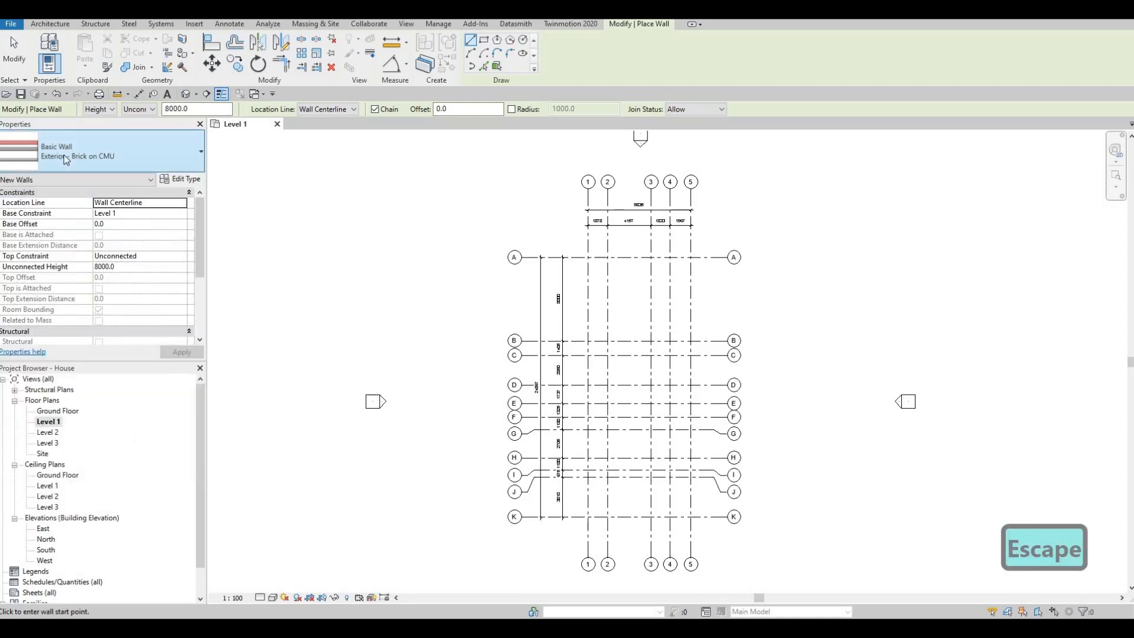
# - Duplicate the Exterior - Brick on CMU wall type under the name EXTERIOR WALL 1
pyautogui.click(175, 180)
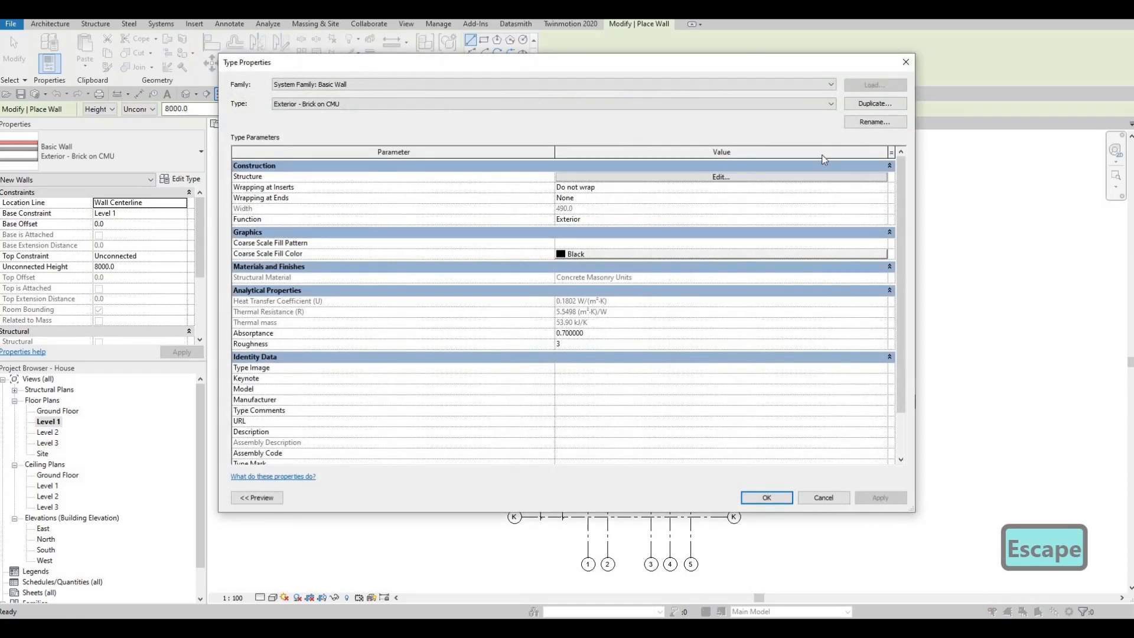
pyautogui.click(868, 103)
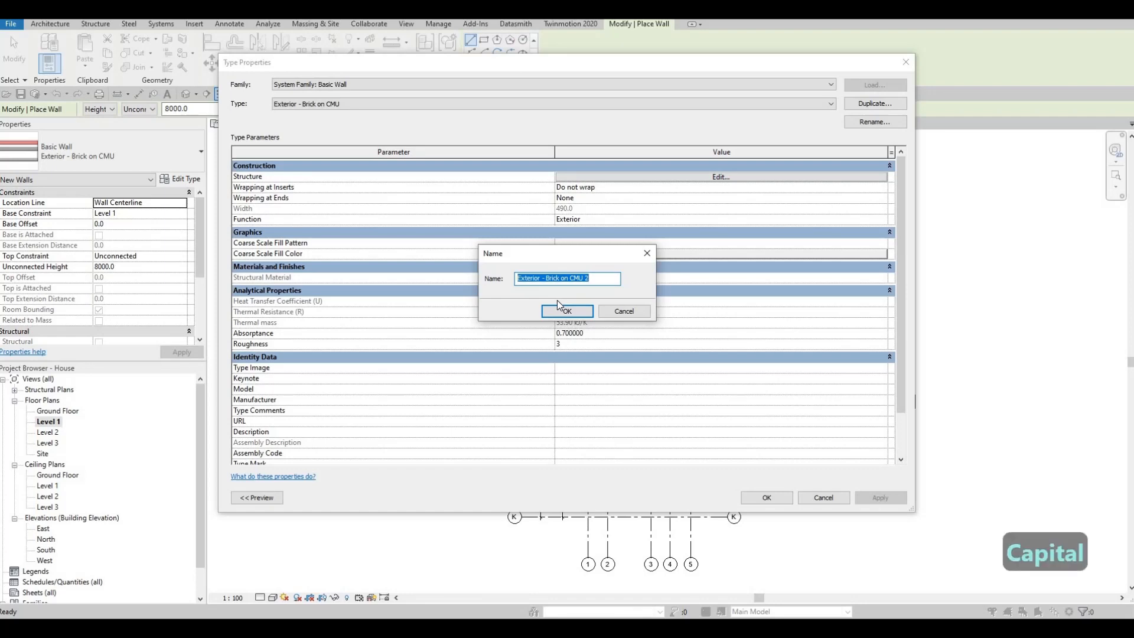
pyautogui.write('EX')
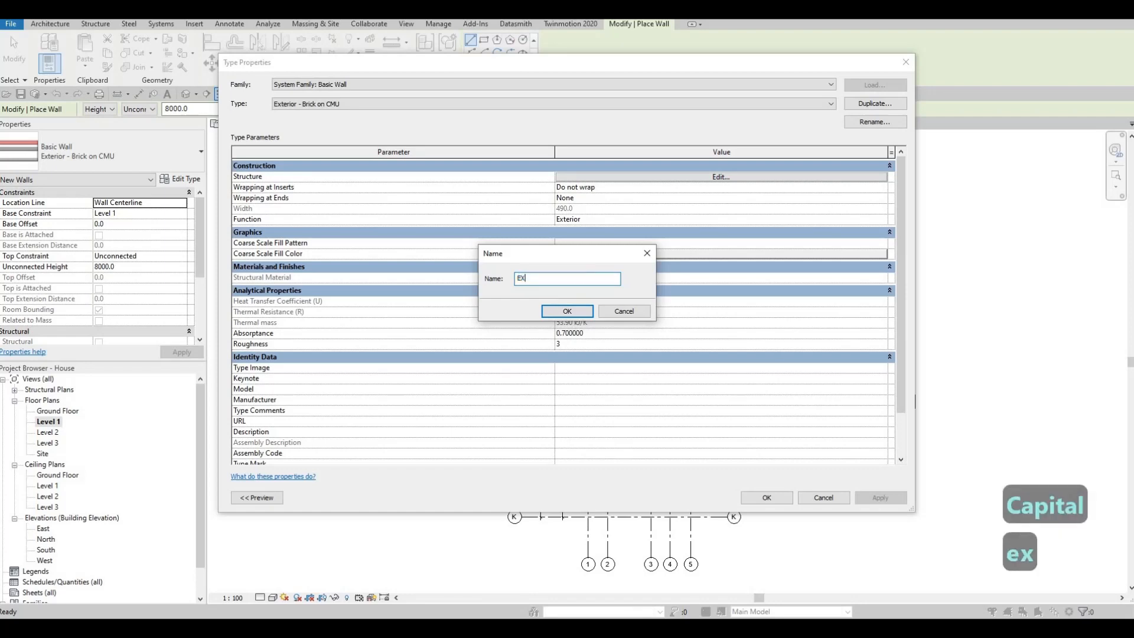
pyautogui.write('TERIO')
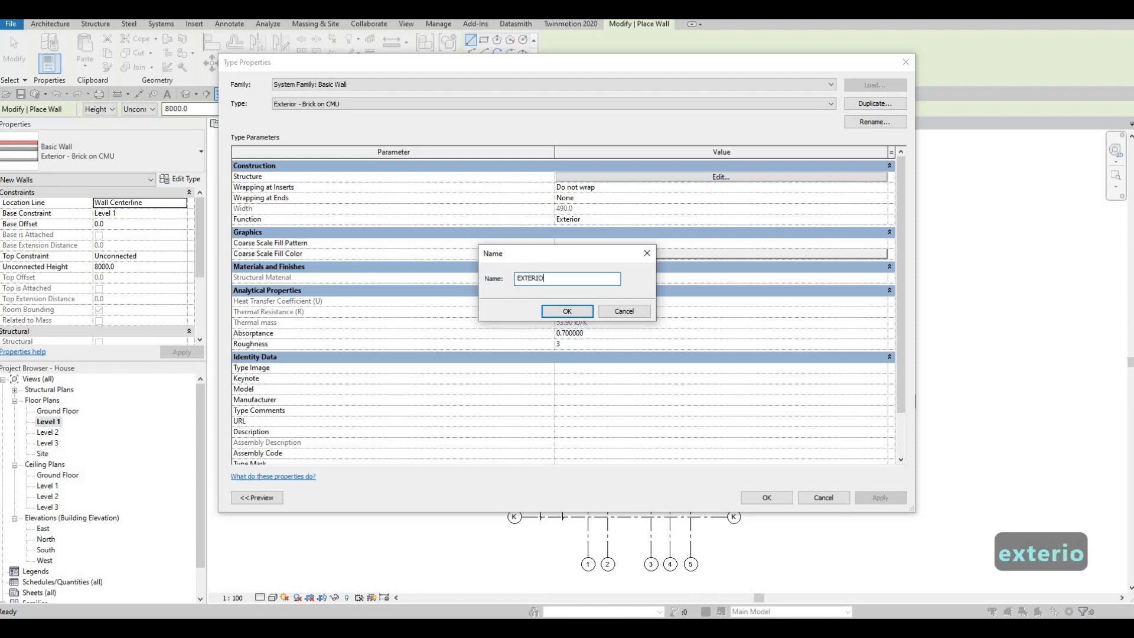
pyautogui.write('R WALL 1')
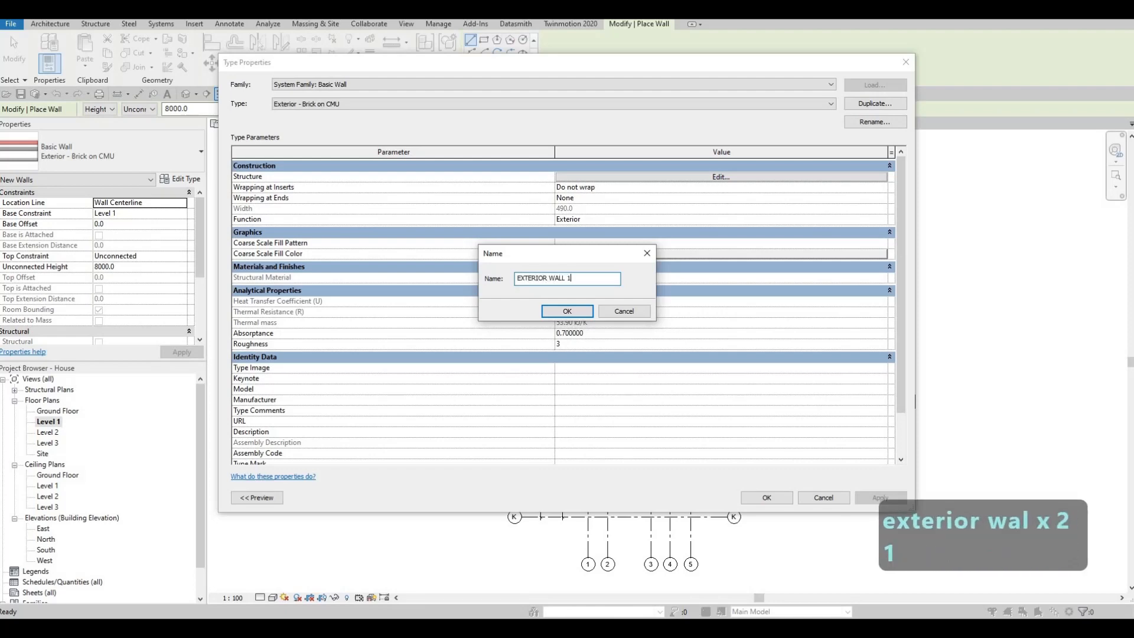
pyautogui.click(566, 311)
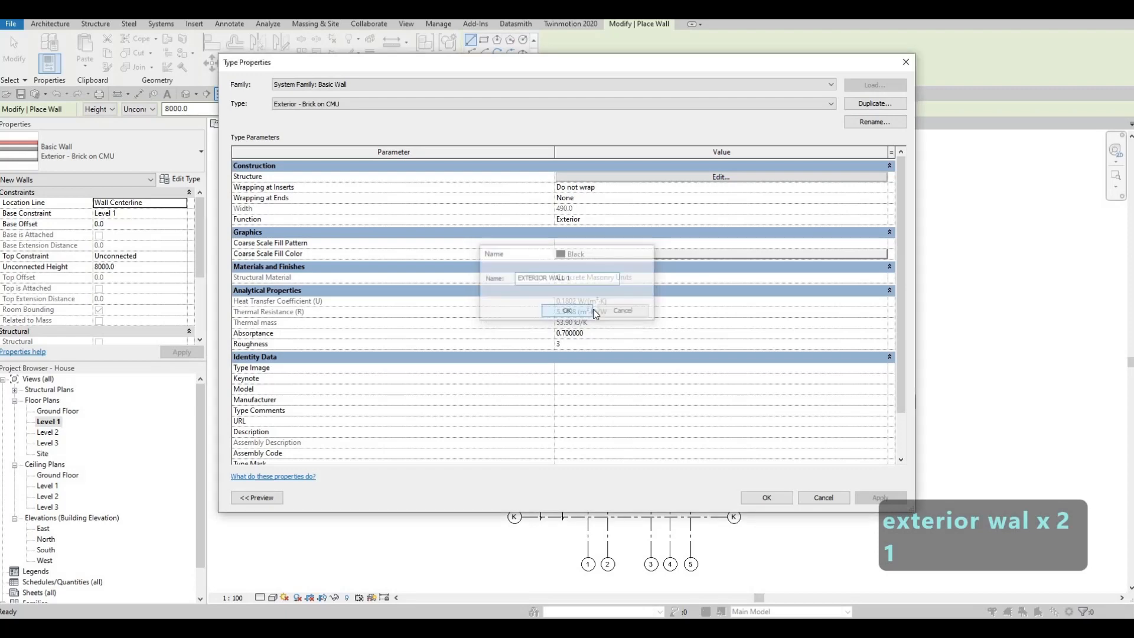
# - Open the structure of EXTERIOR WALL 1 and delete all layers on the exterior side of the core
pyautogui.click(709, 177)
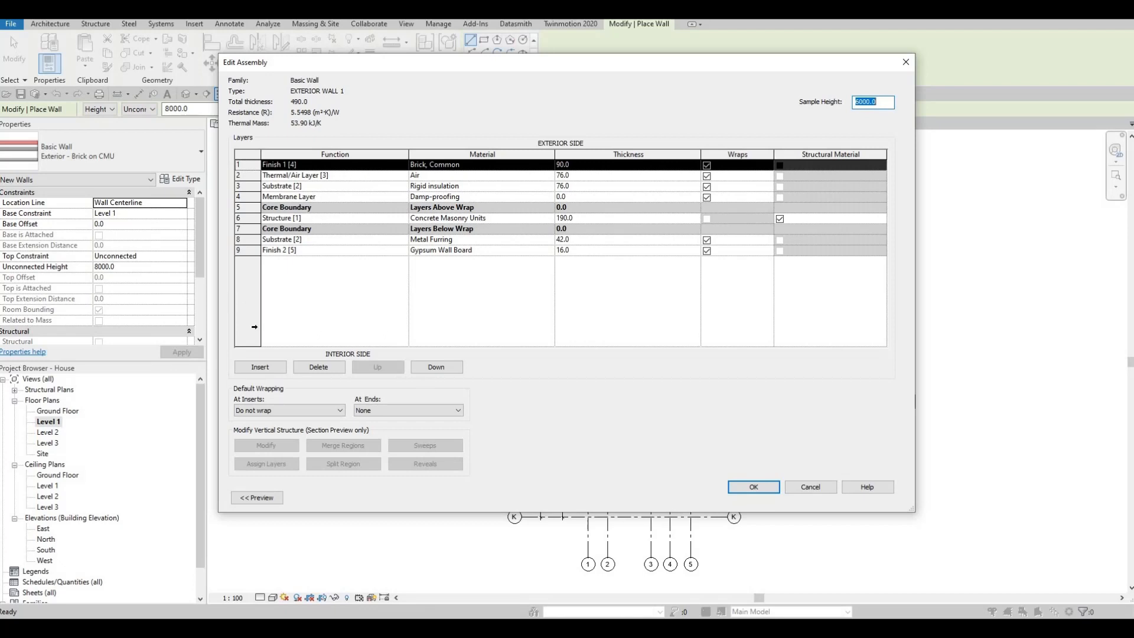
pyautogui.click(318, 368)
pyautogui.click(318, 367)
pyautogui.click(318, 368)
pyautogui.click(318, 368)
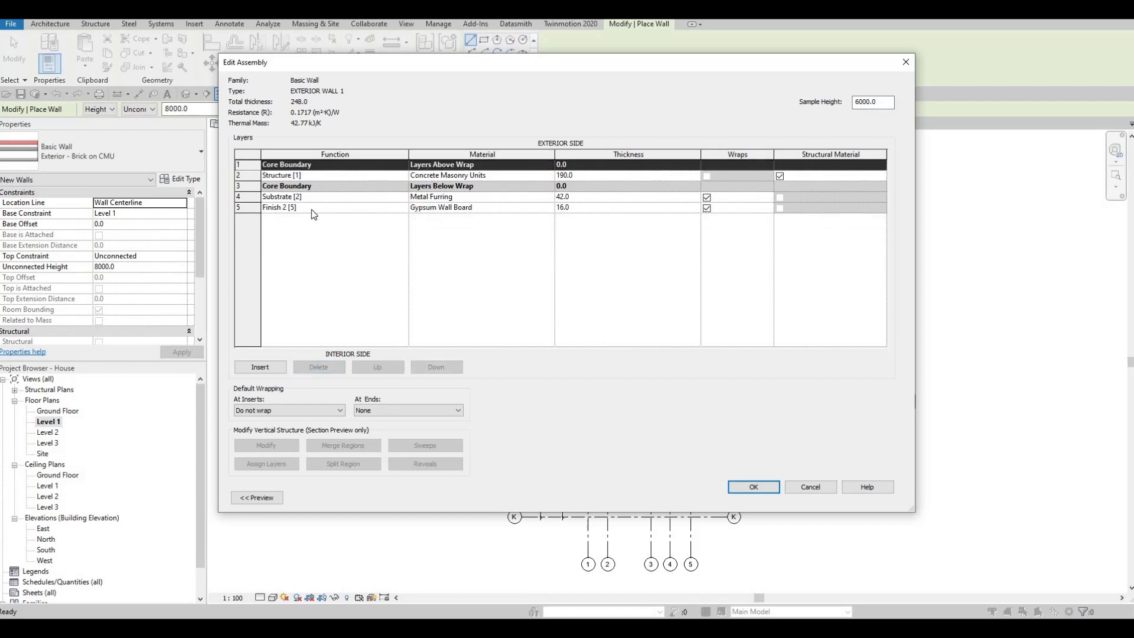
# - Delete the Metal Furring and Gypsum Wall Board layers on the interior side of the core, leaving only the structure layer
pyautogui.click(311, 209)
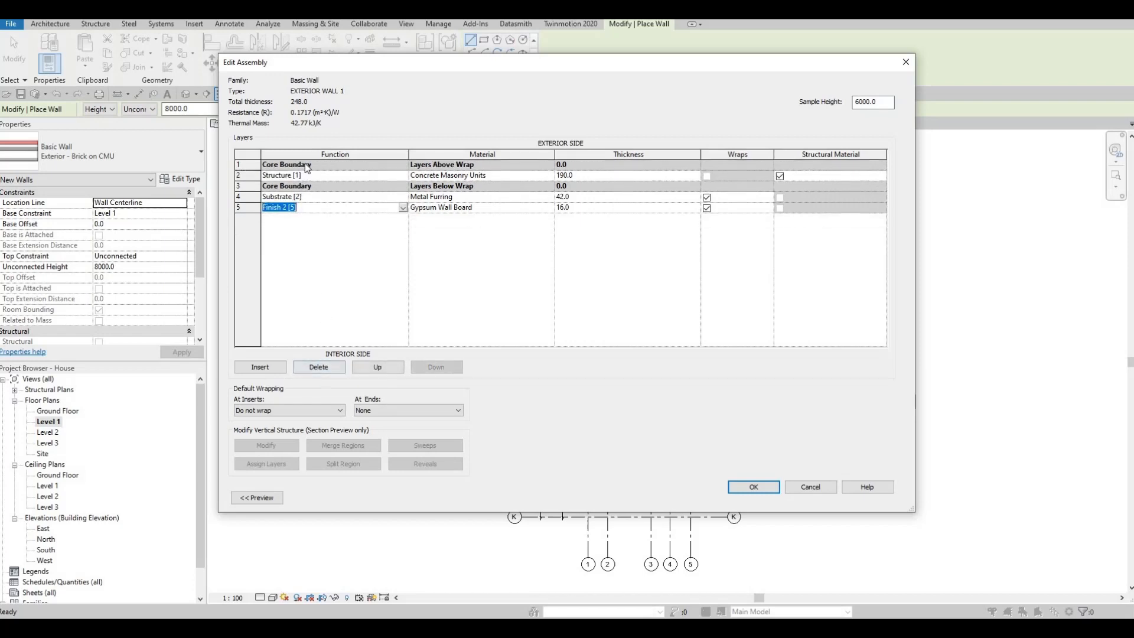
pyautogui.click(397, 363)
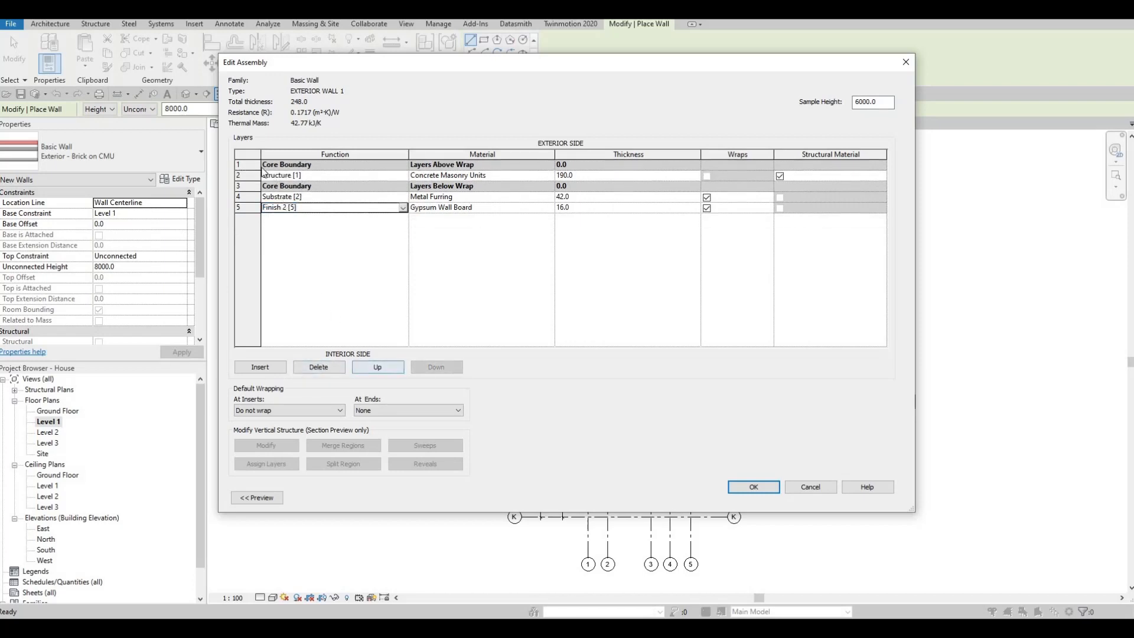
pyautogui.click(322, 368)
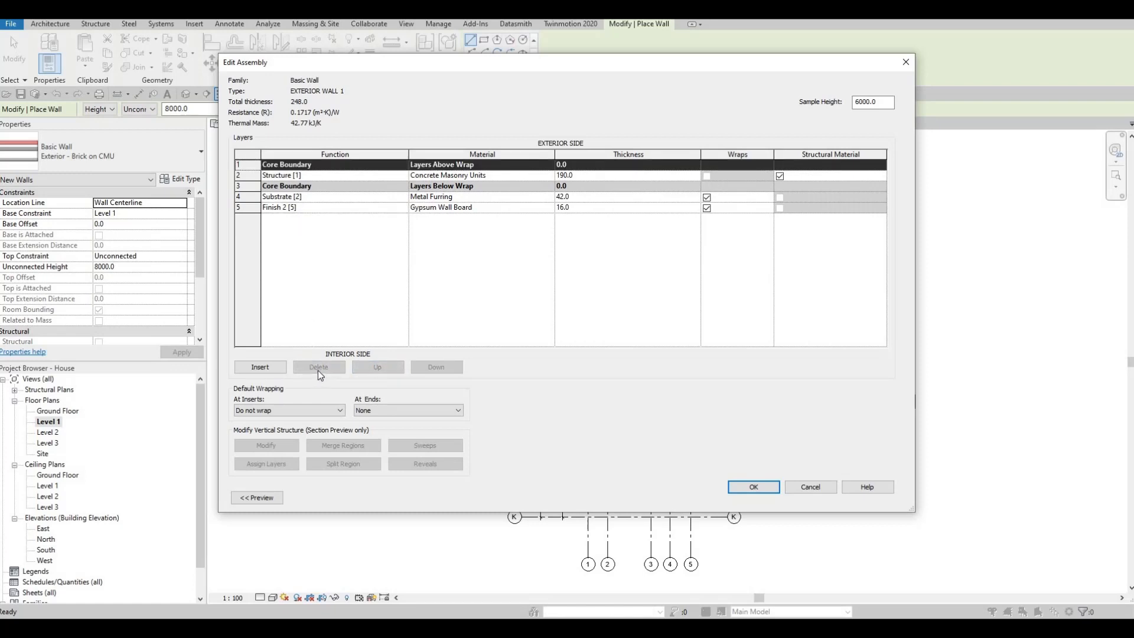
pyautogui.click(253, 174)
pyautogui.click(254, 186)
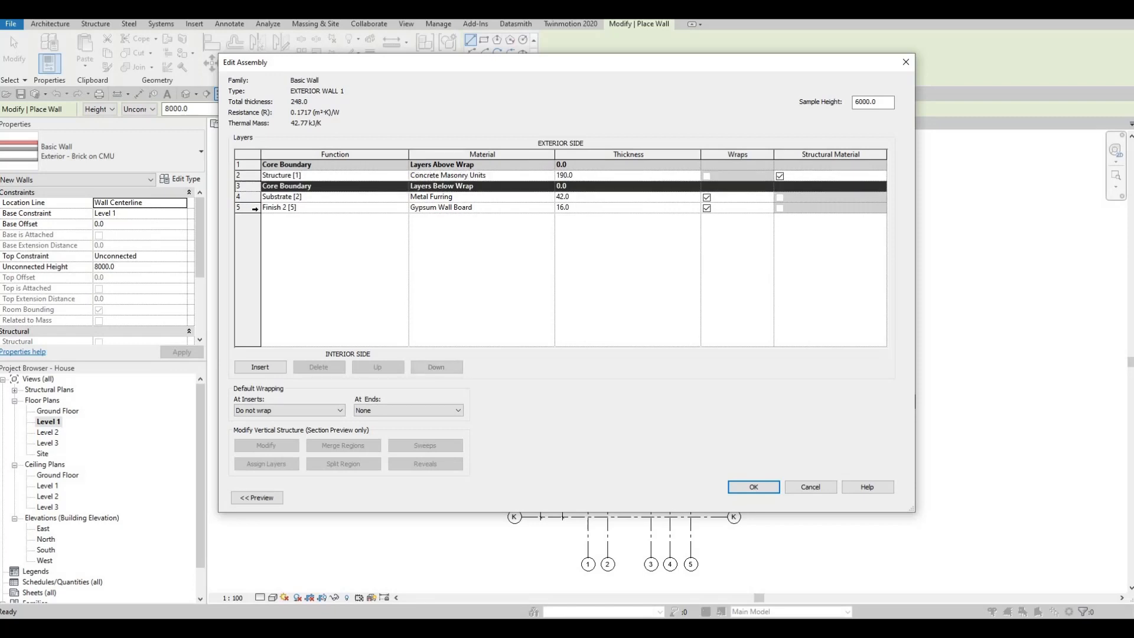
pyautogui.click(255, 207)
pyautogui.click(325, 367)
pyautogui.click(325, 367)
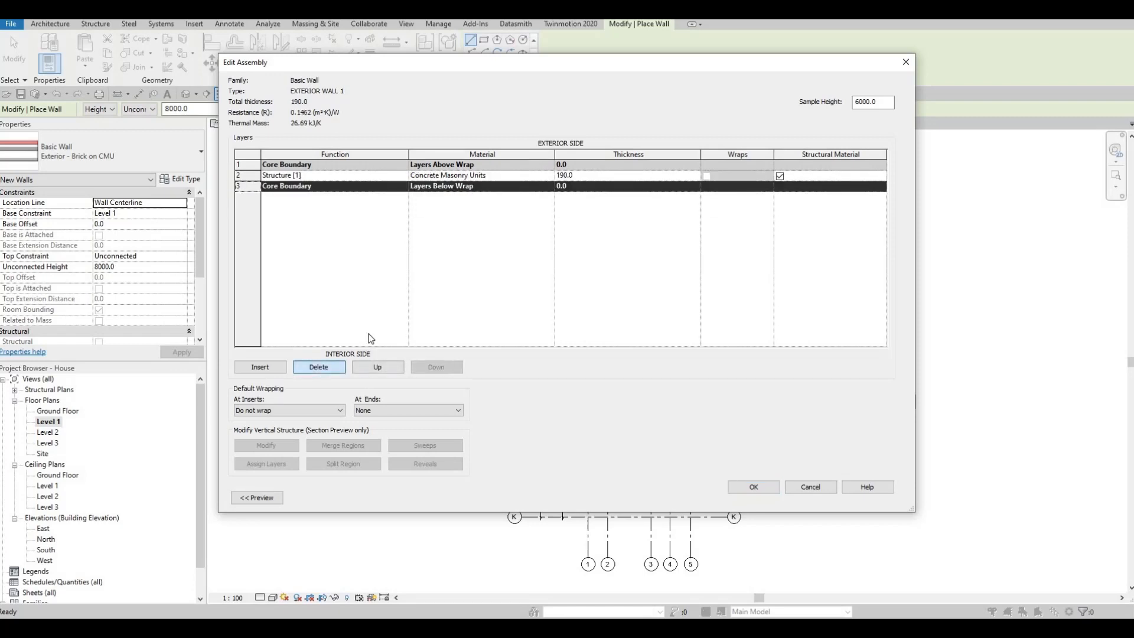
# - Search the materials for GY and assign Gypsum Wall Board to the Structure [1] layer
pyautogui.click(541, 175)
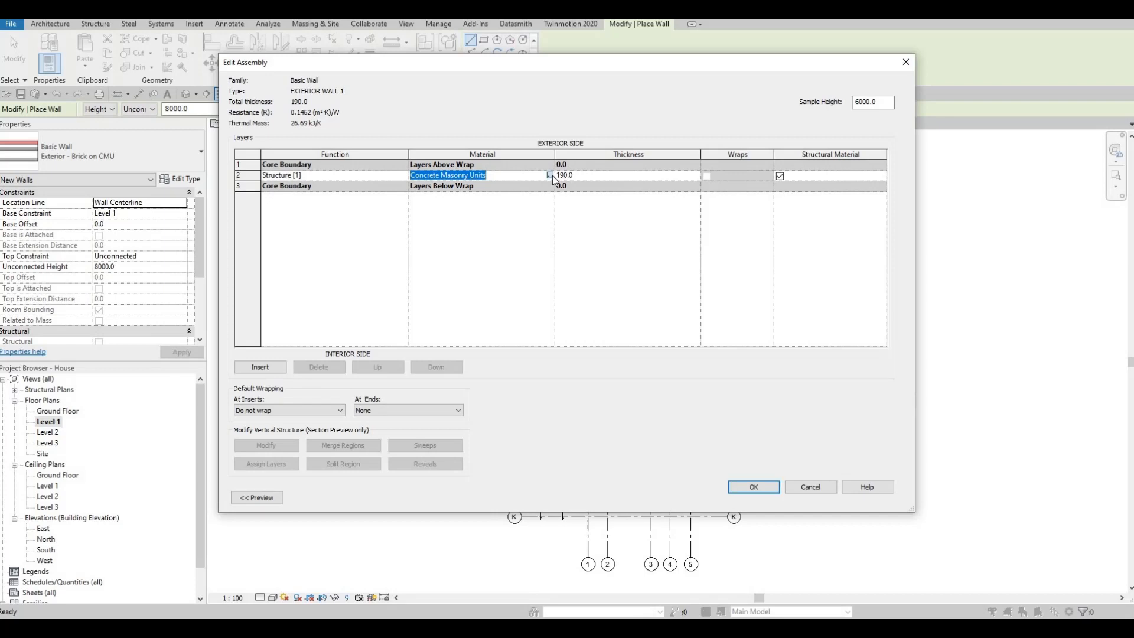
pyautogui.click(550, 175)
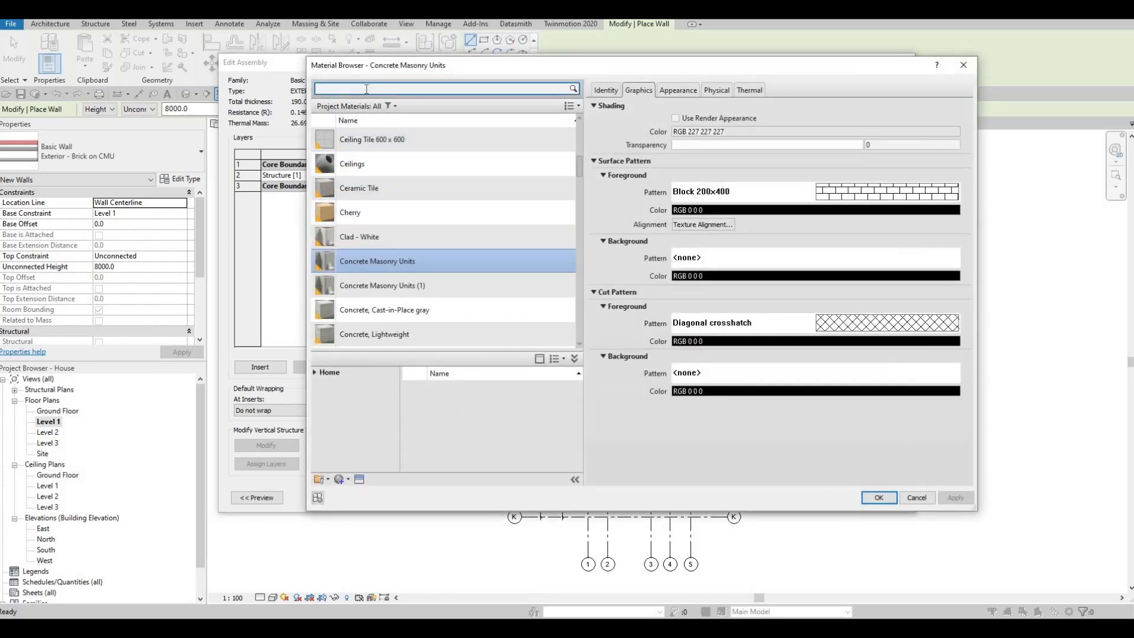
pyautogui.write('G')
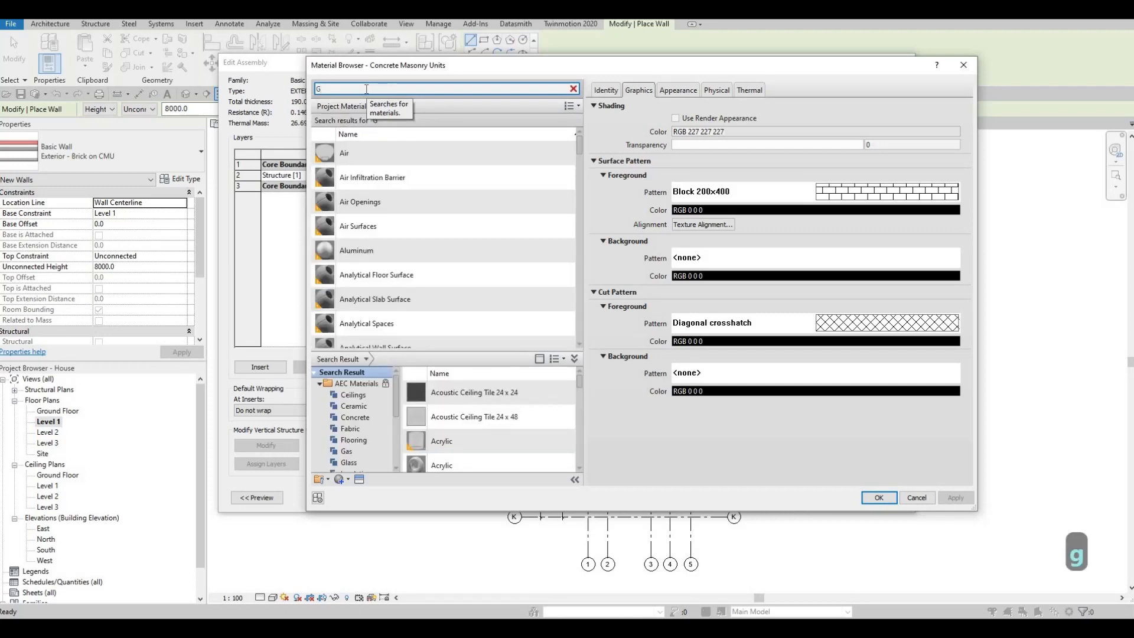
pyautogui.write('Y')
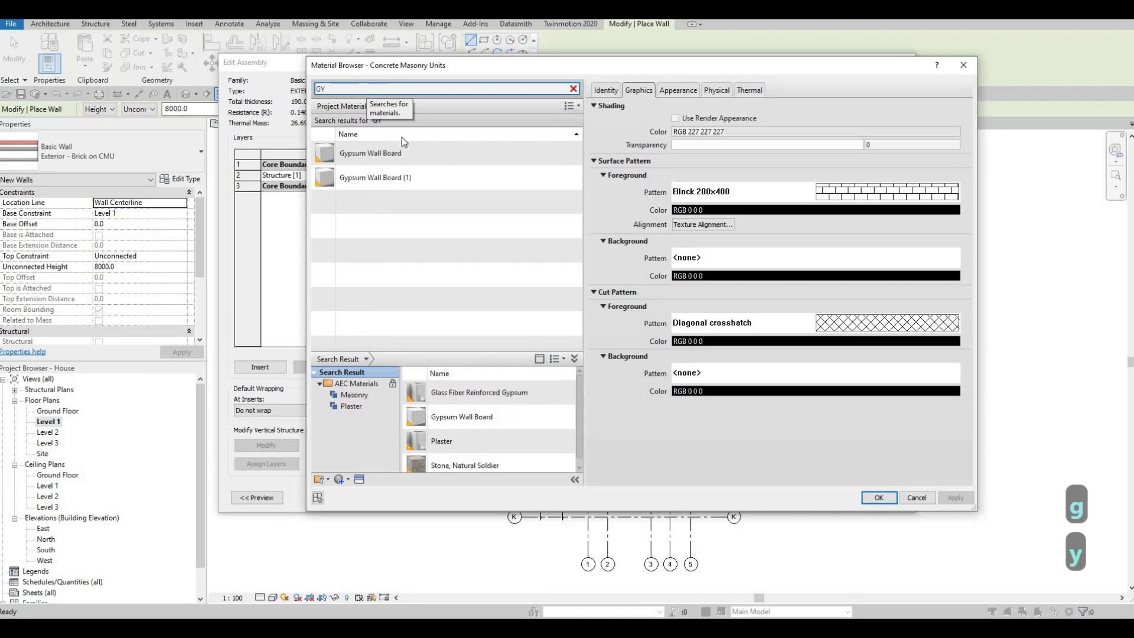
pyautogui.click(414, 154)
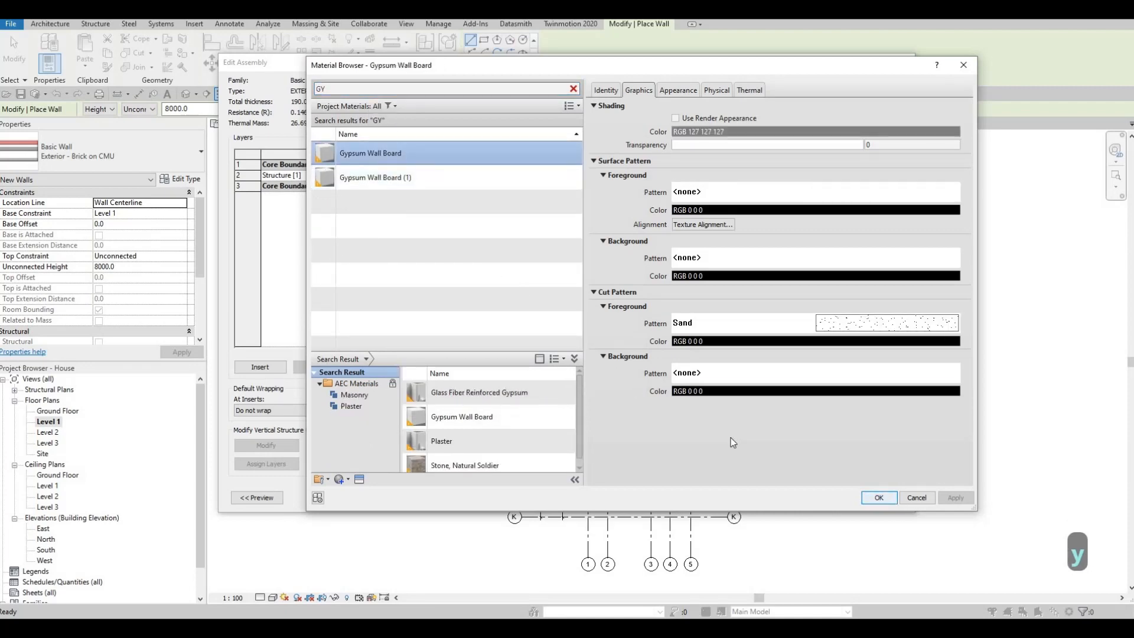
pyautogui.click(888, 498)
# - Set the Structure [1] layer's thickness to 200 mm and accept the assembly and type properties of EXTERIOR WALL 1
pyautogui.click(587, 175)
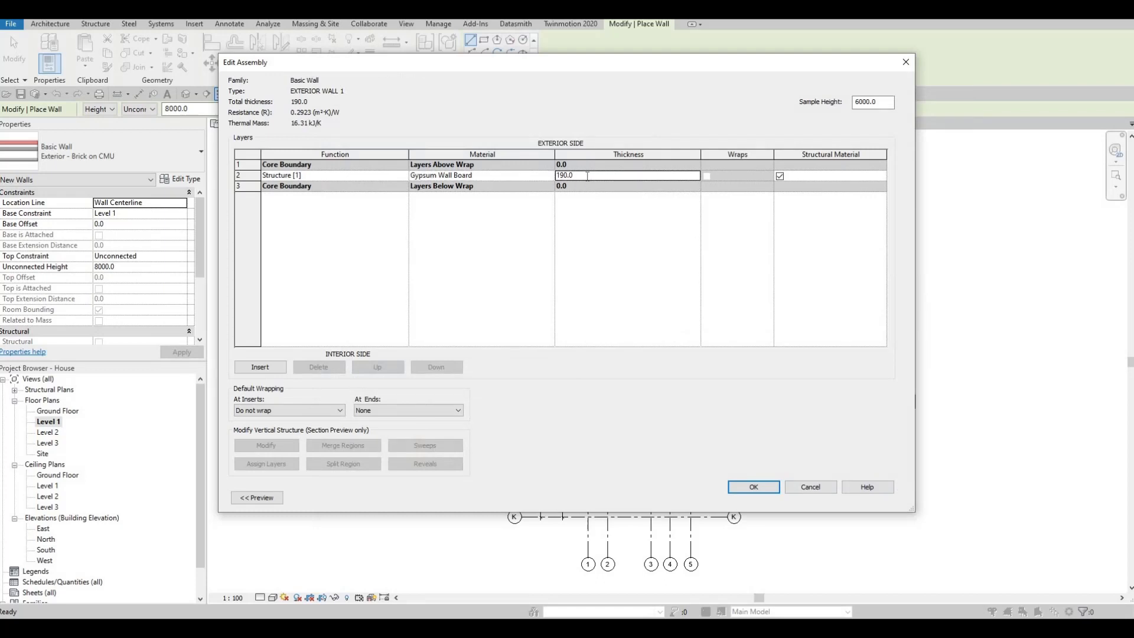
pyautogui.write('200')
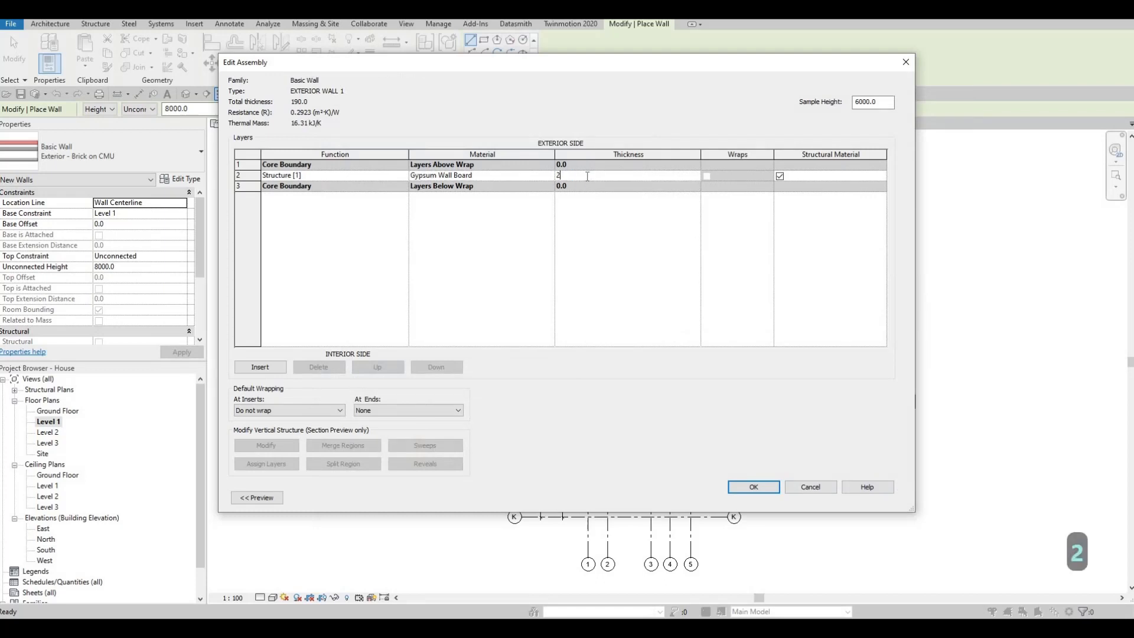
pyautogui.click(756, 487)
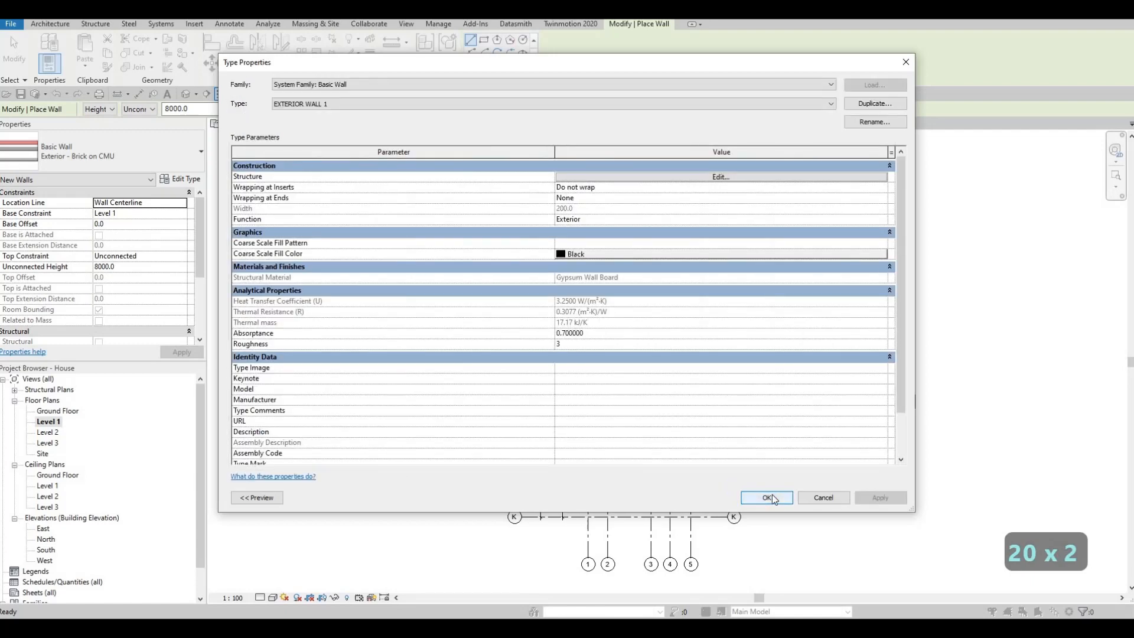
pyautogui.click(767, 498)
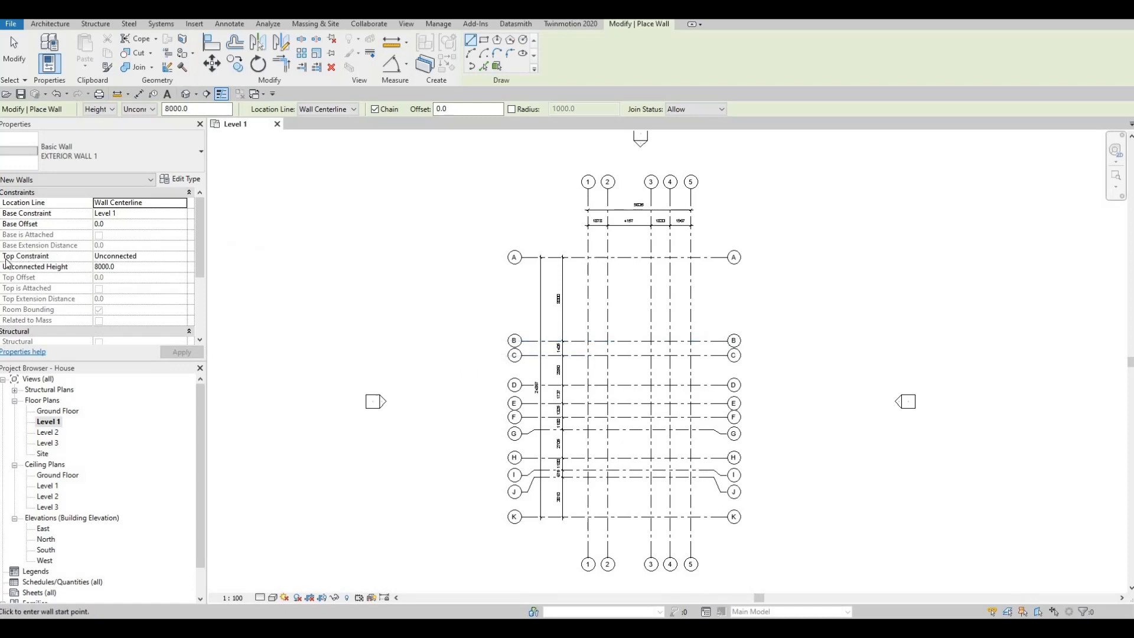
# - Set the top constraint of the new walls to Up to level: Level 2
pyautogui.click(176, 258)
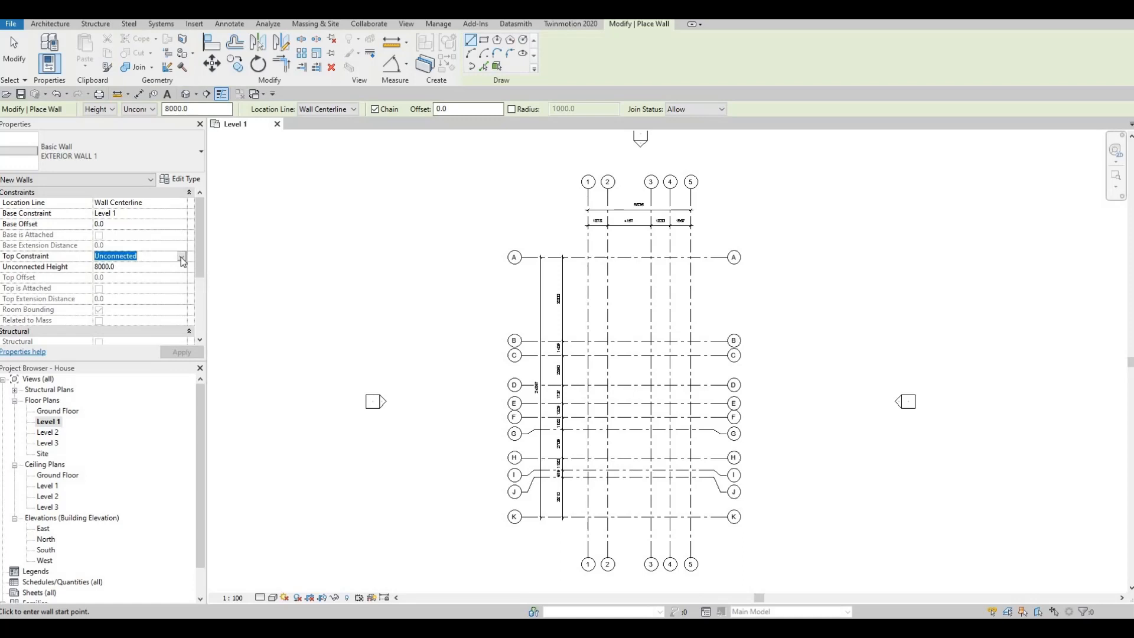
pyautogui.click(181, 256)
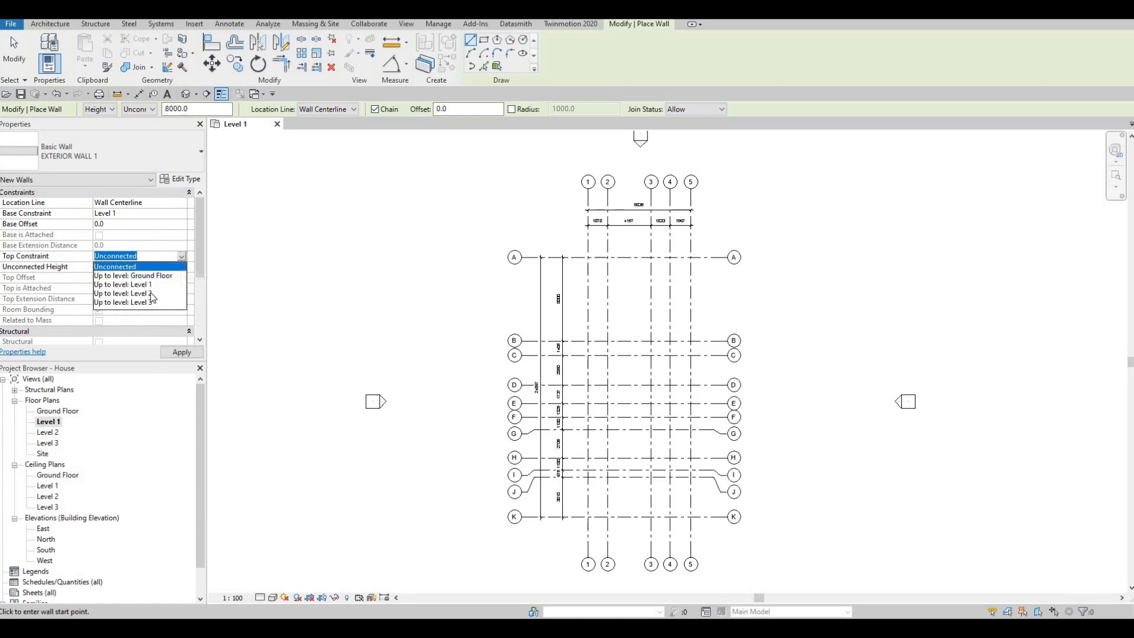
pyautogui.click(151, 294)
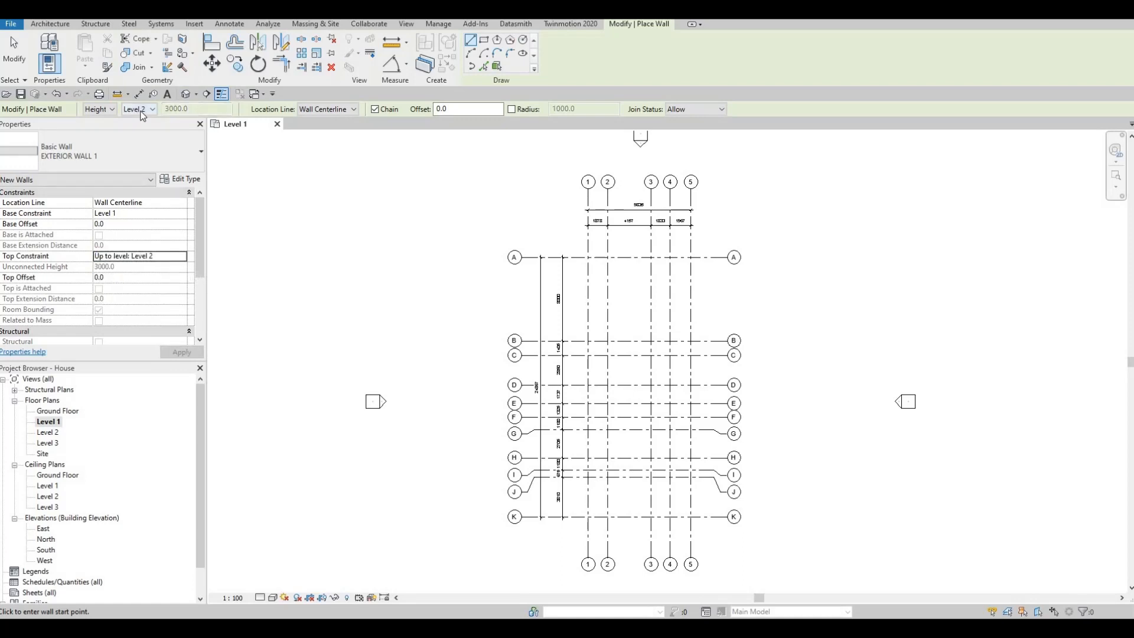
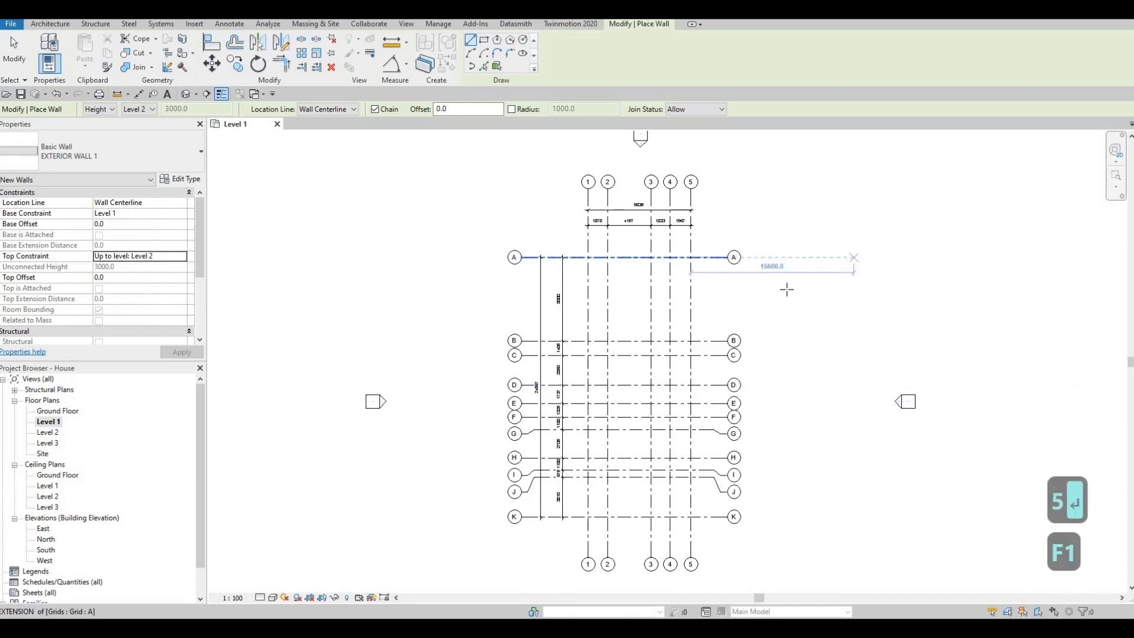
# - Draw chained exterior walls from grid intersection C/5 along grid 5 to J, along J to grid 3, and along grid 3 to H
pyautogui.moveTo(776, 294); pyautogui.dragTo(795, 266, button='middle')
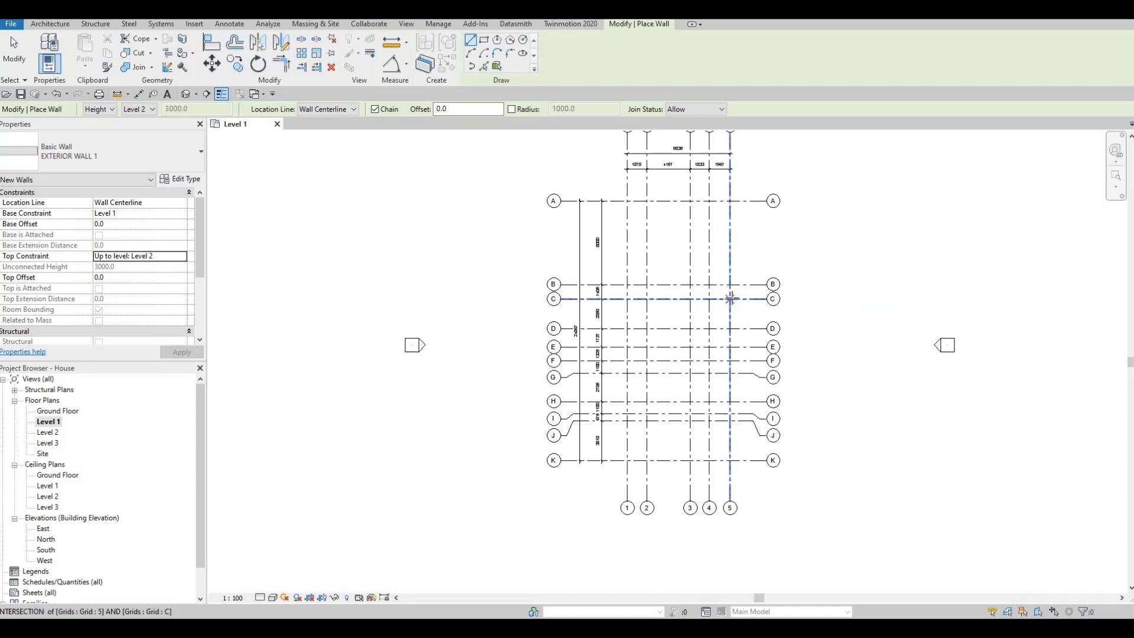
pyautogui.click(731, 299)
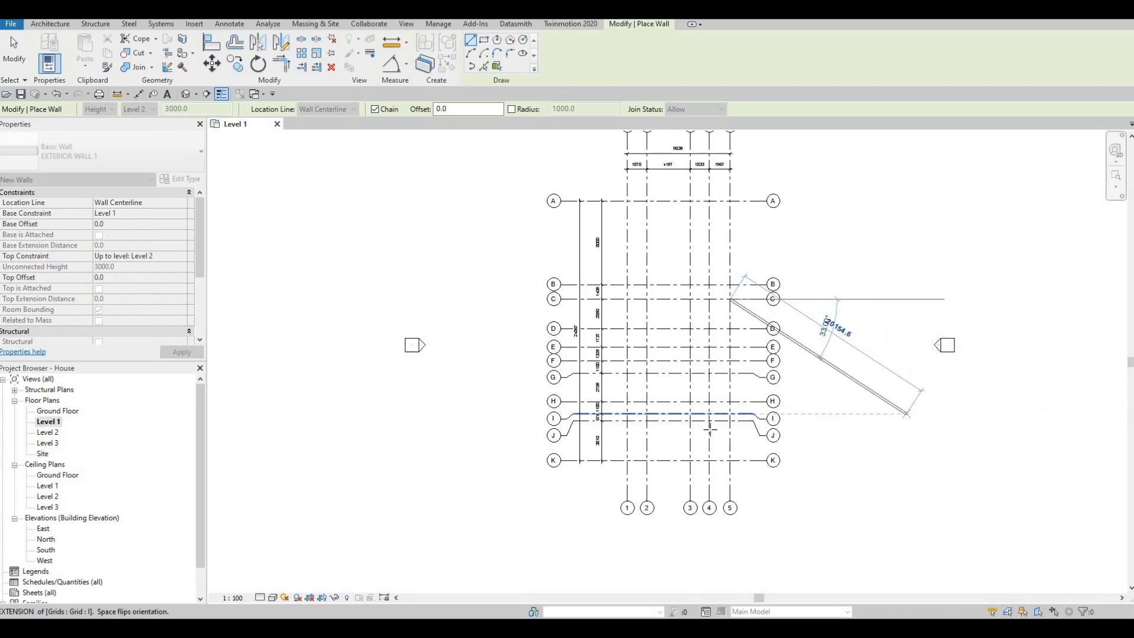
pyautogui.scroll(2, 722, 427)
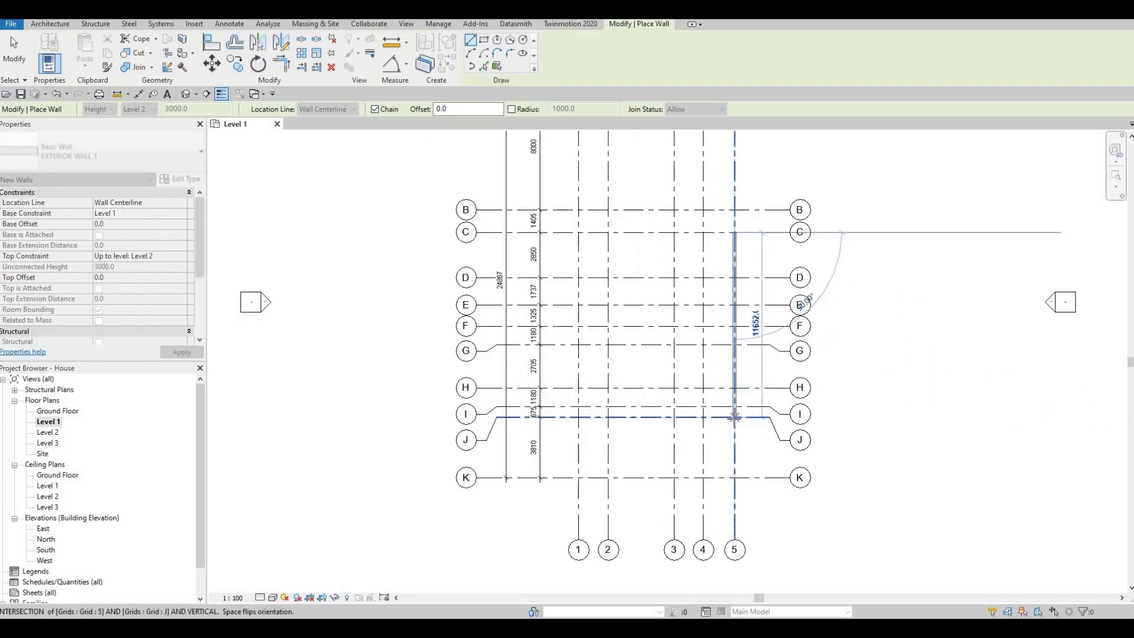
pyautogui.click(735, 418)
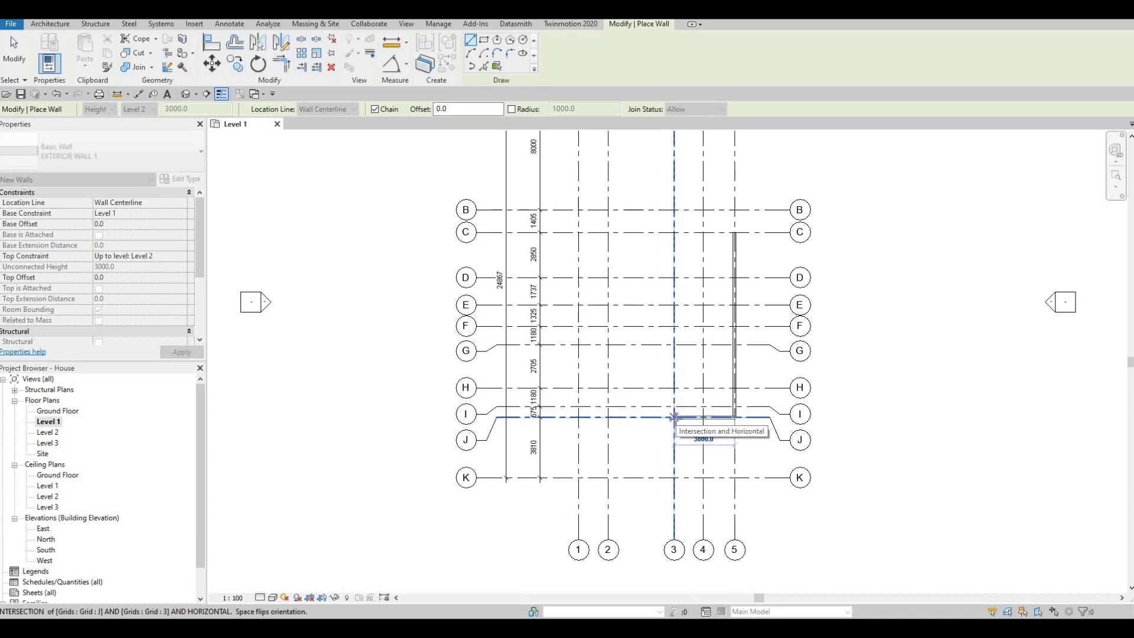
pyautogui.click(674, 417)
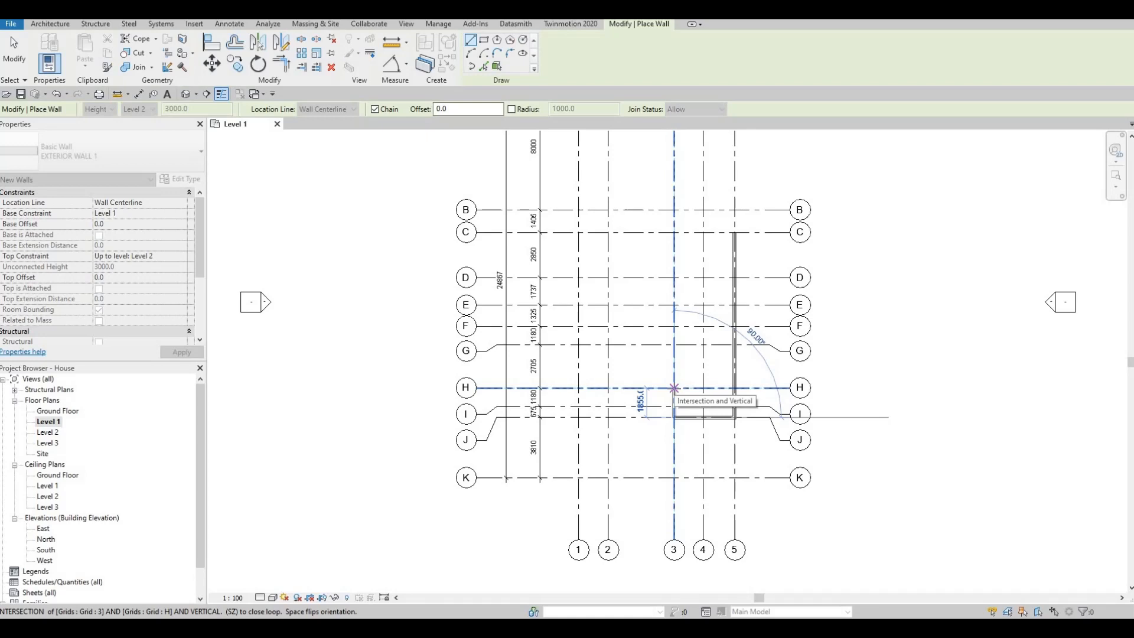
pyautogui.click(674, 389)
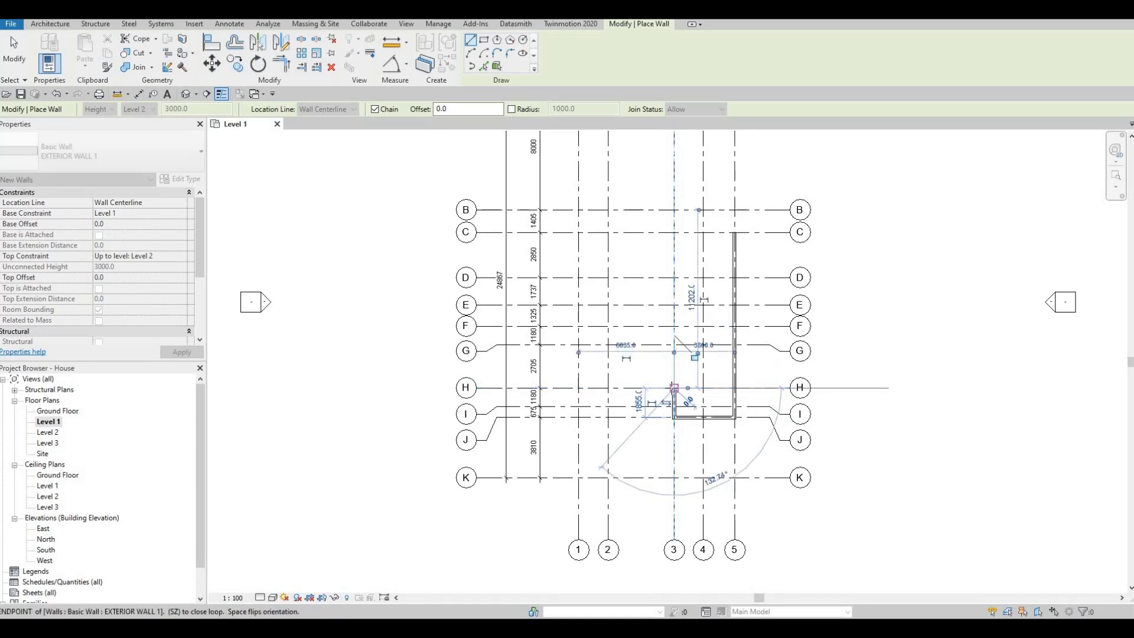
# - Continue the exterior walls along grid H to grid 1, up grid 1 to grid C, and 525 mm beyond it
pyautogui.click(662, 385)
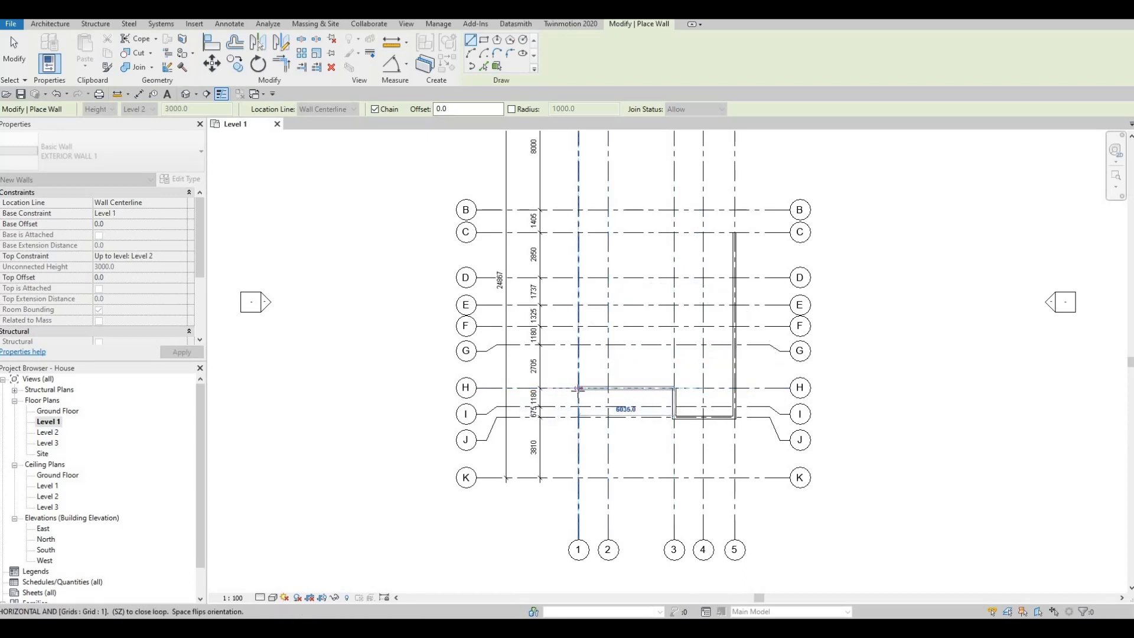
pyautogui.click(578, 388)
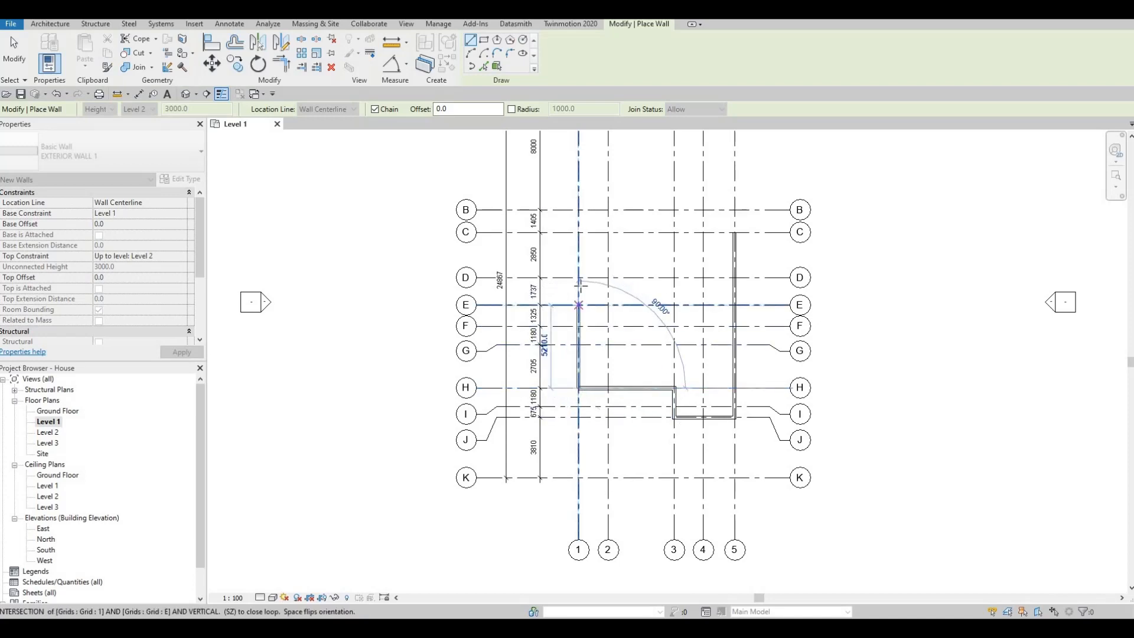
pyautogui.click(578, 232)
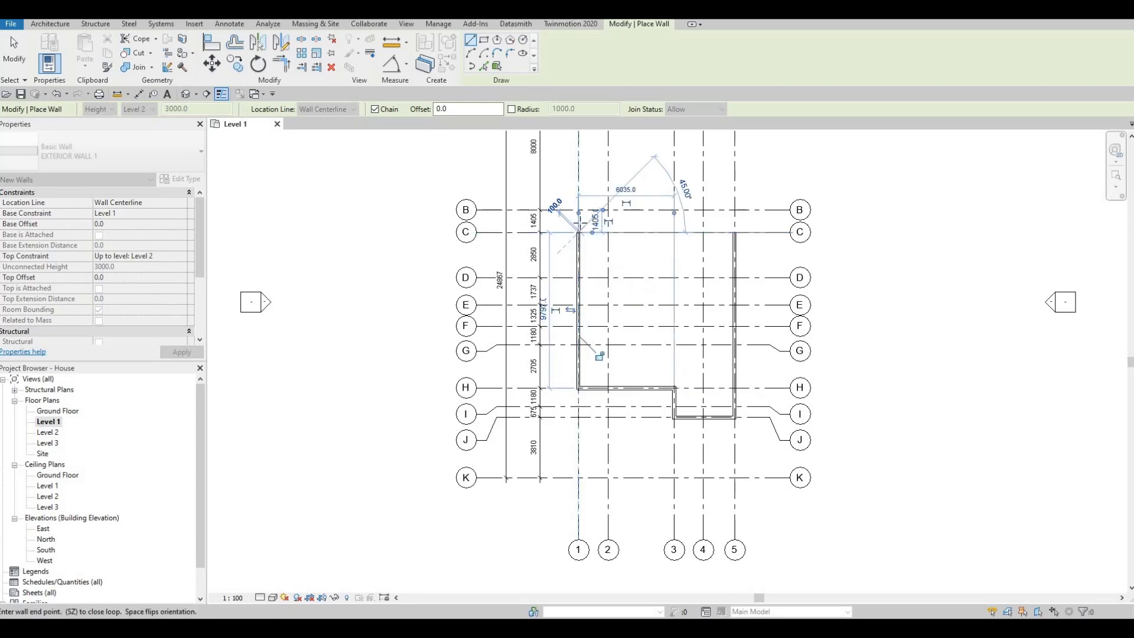
pyautogui.write('525')
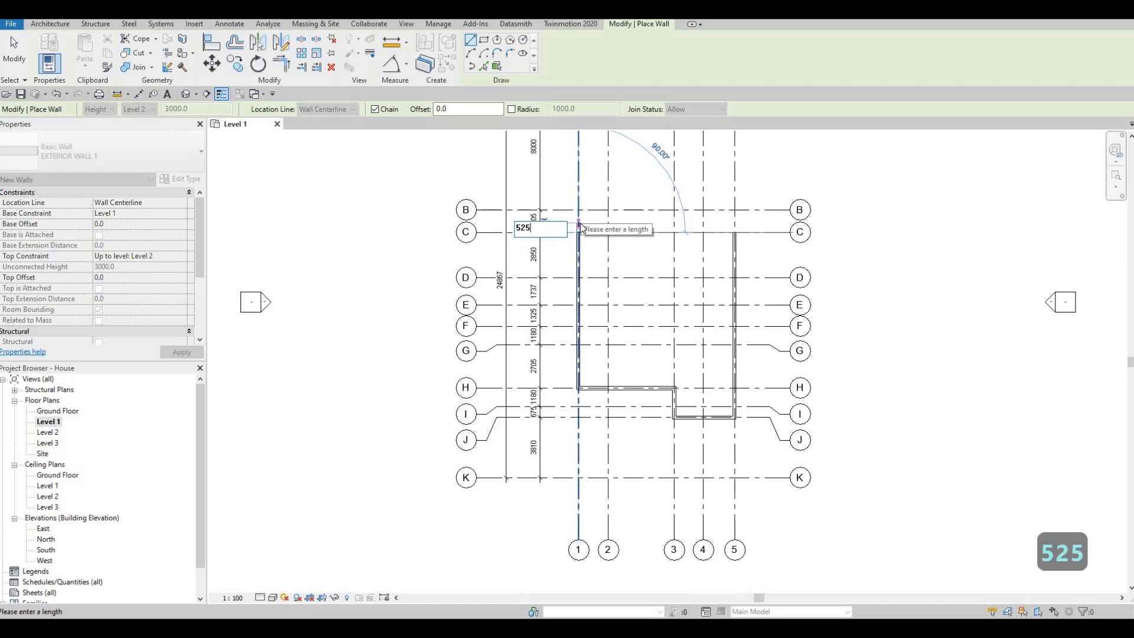
pyautogui.press('Return')
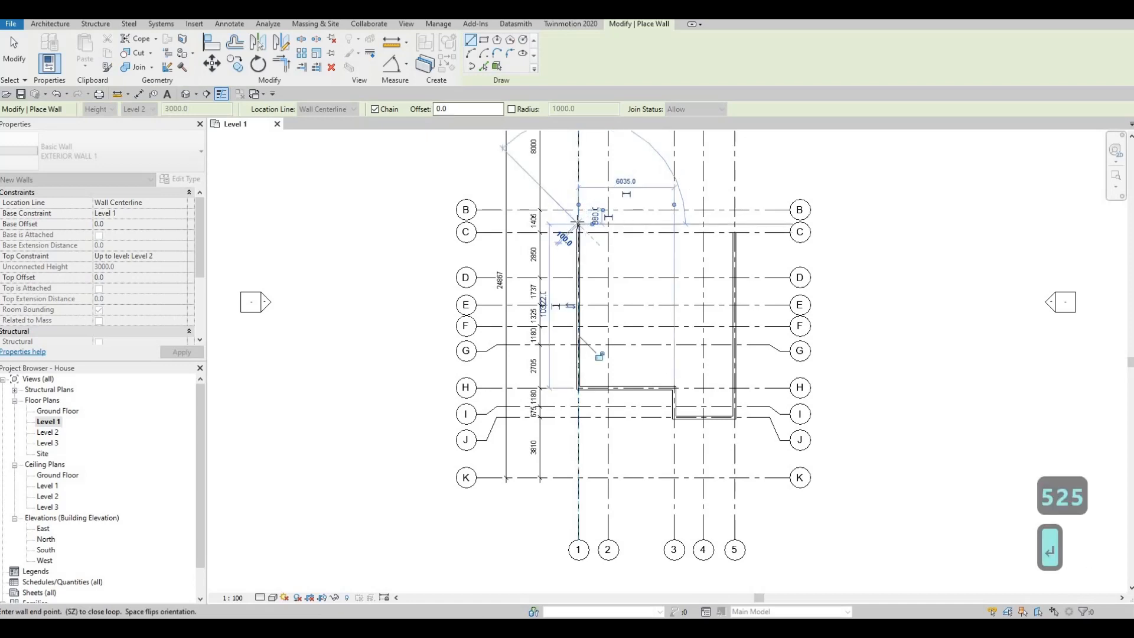
# - Close the exterior loop with a 3000 mm horizontal wall, a short return to grid C, and a wall along C to grid 5
pyautogui.scroll(3, 582, 226)
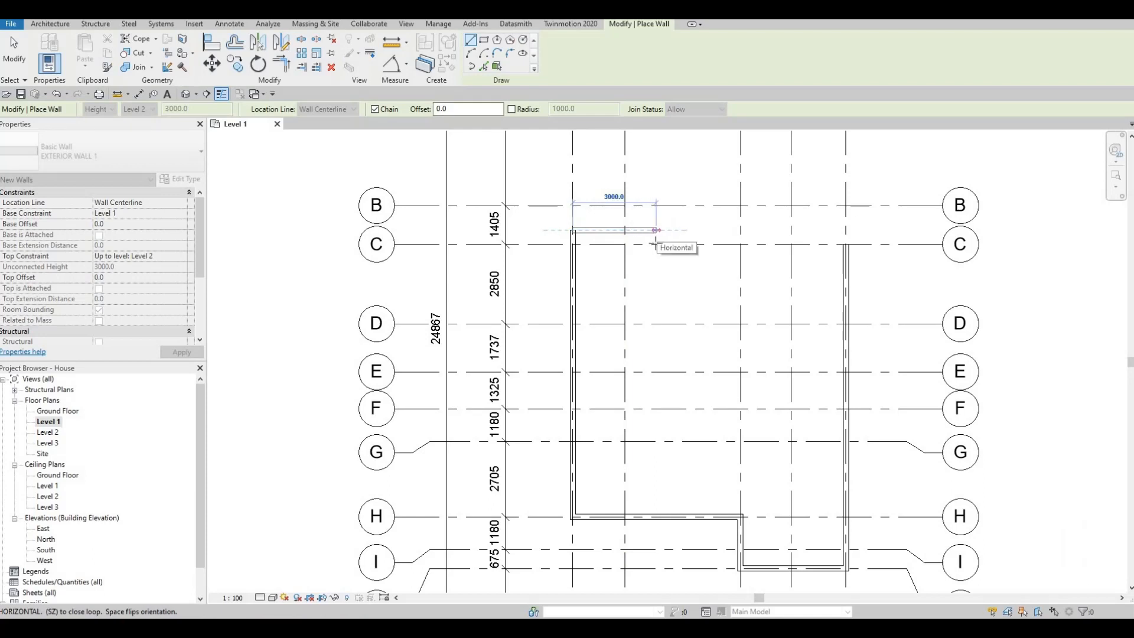
pyautogui.click(656, 231)
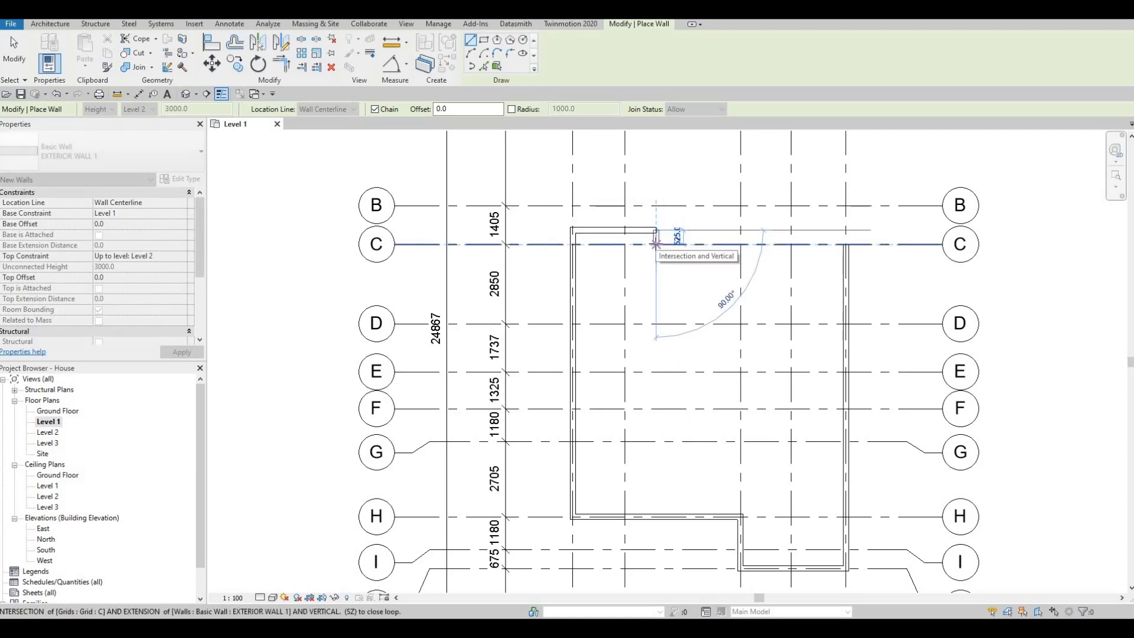
pyautogui.click(656, 244)
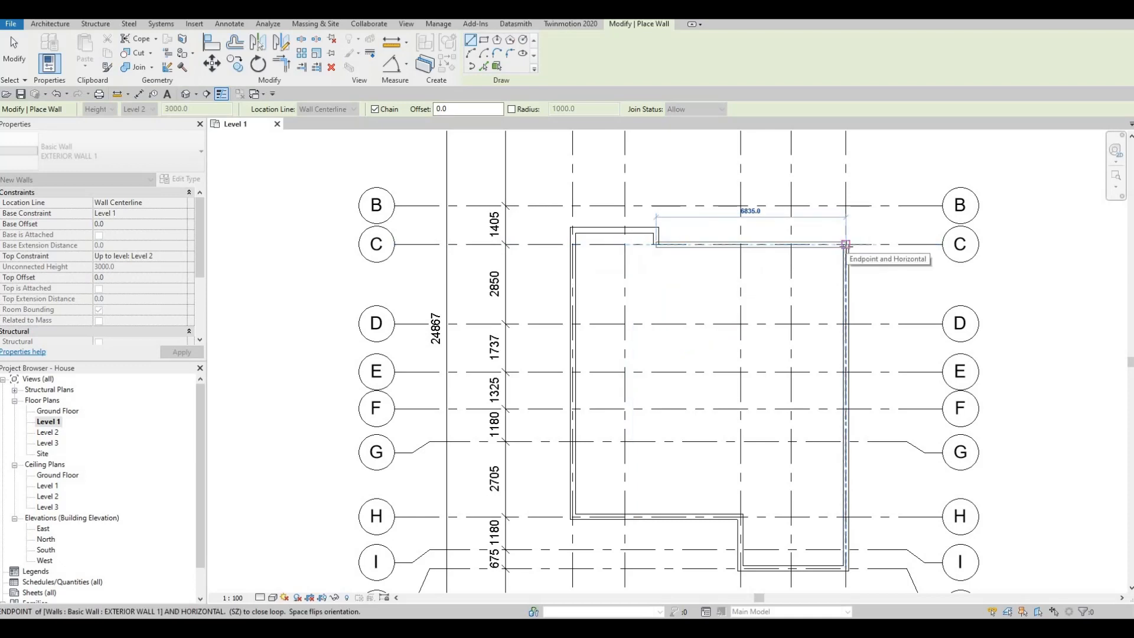
pyautogui.click(846, 244)
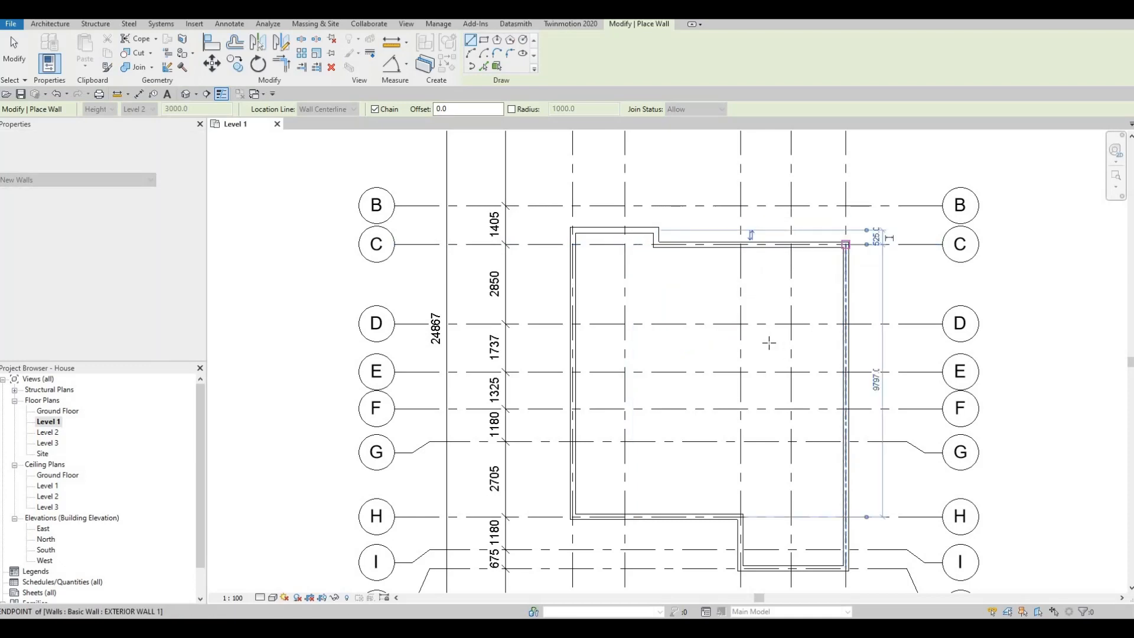
# - Draw a small enclosure from the grid 1 wall's midpoint: about 1900 mm toward grid 2, 2500 mm down to grid G, and back to grid 1
pyautogui.scroll(-3, 770, 407)
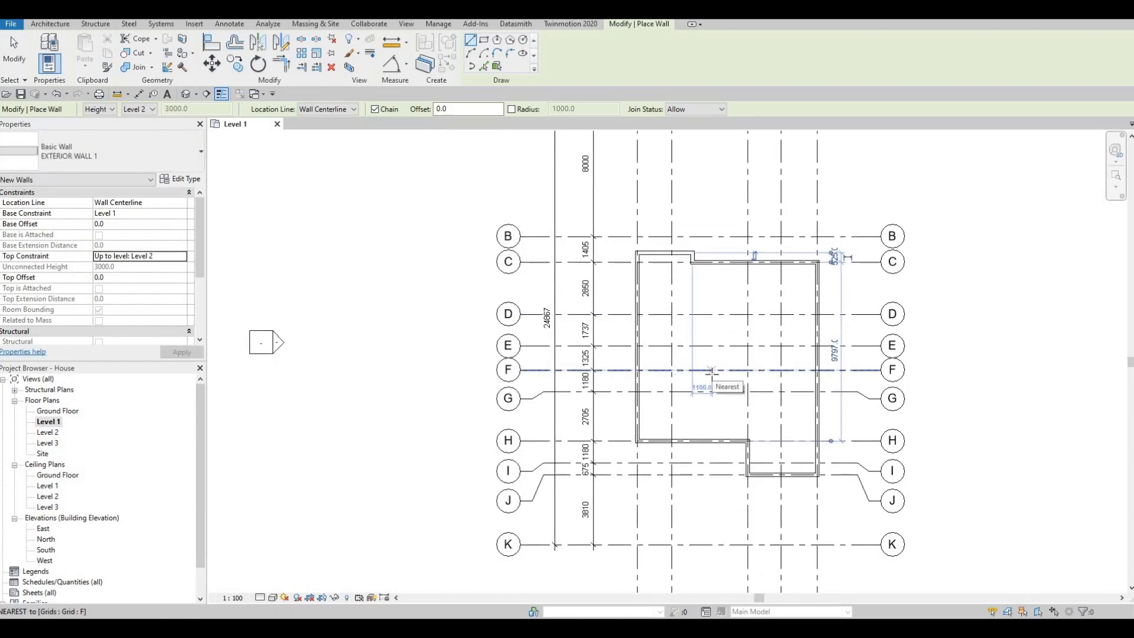
pyautogui.scroll(1, 652, 361)
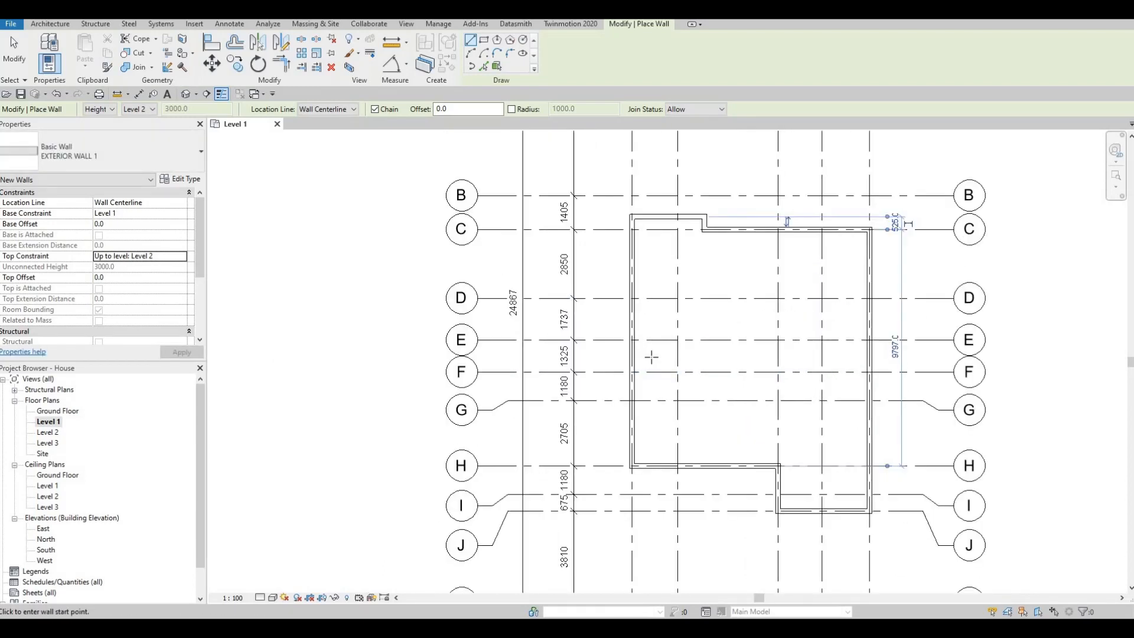
pyautogui.scroll(2, 680, 365)
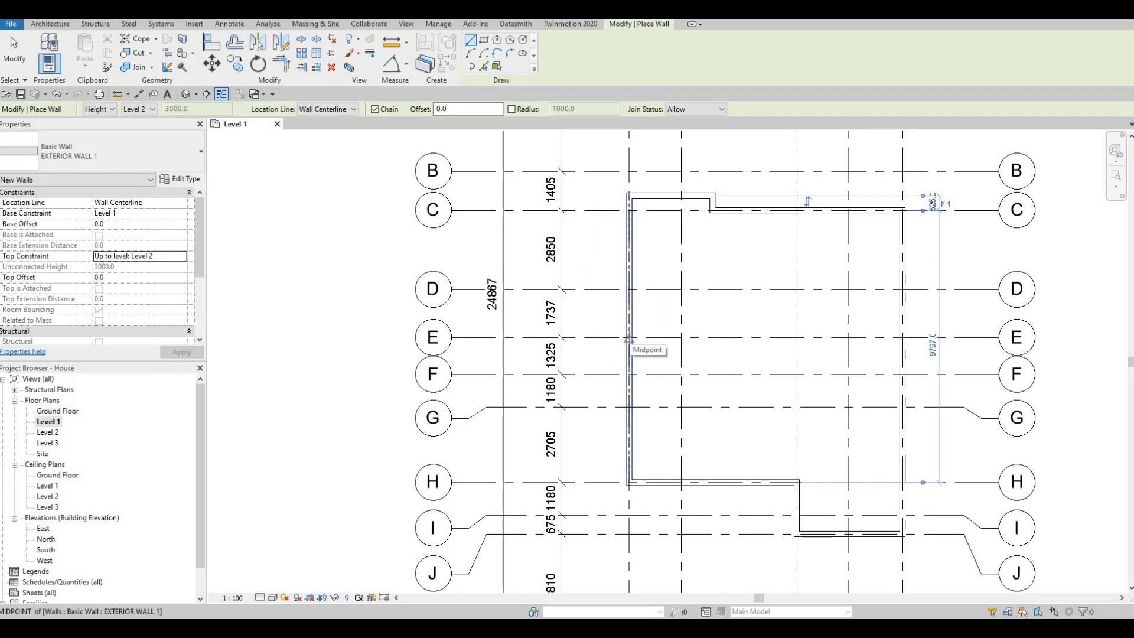
pyautogui.click(630, 339)
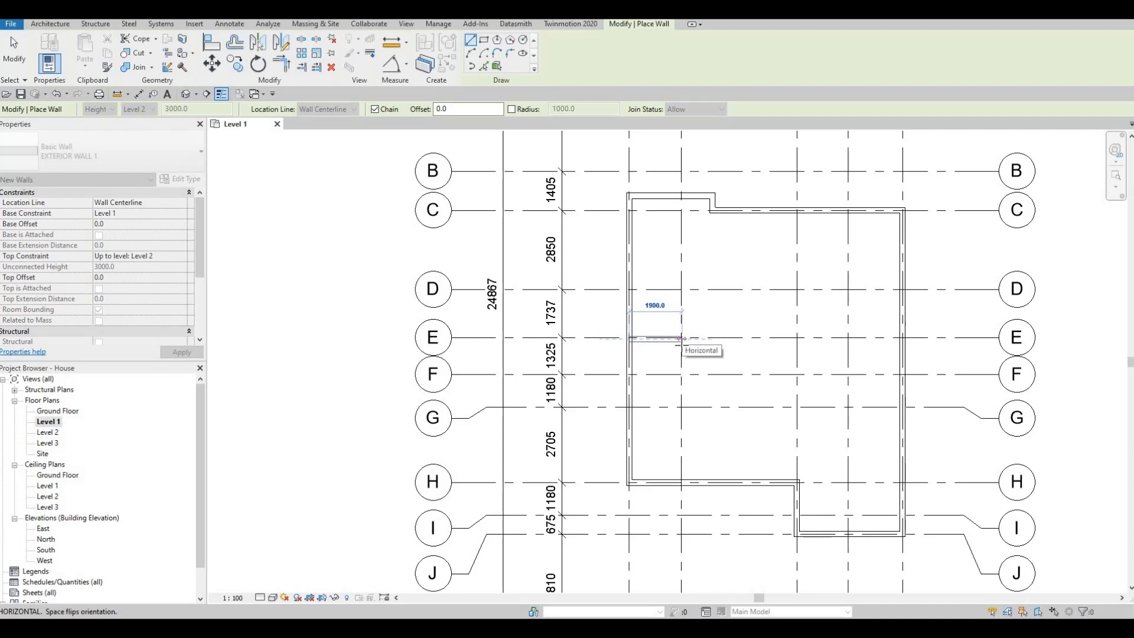
pyautogui.click(682, 339)
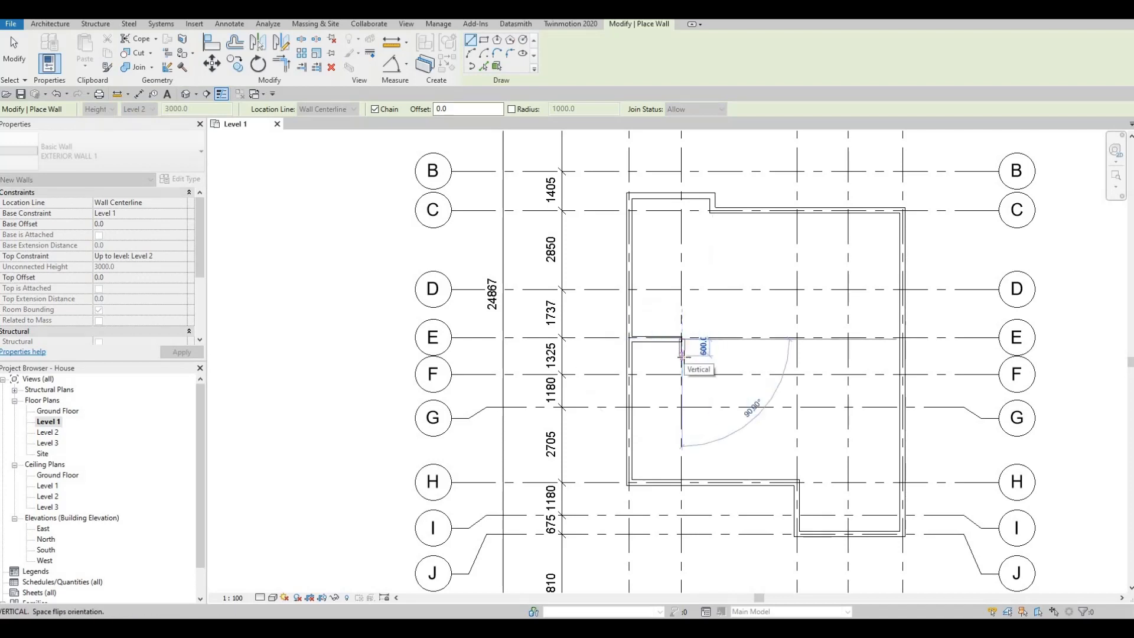
pyautogui.click(682, 408)
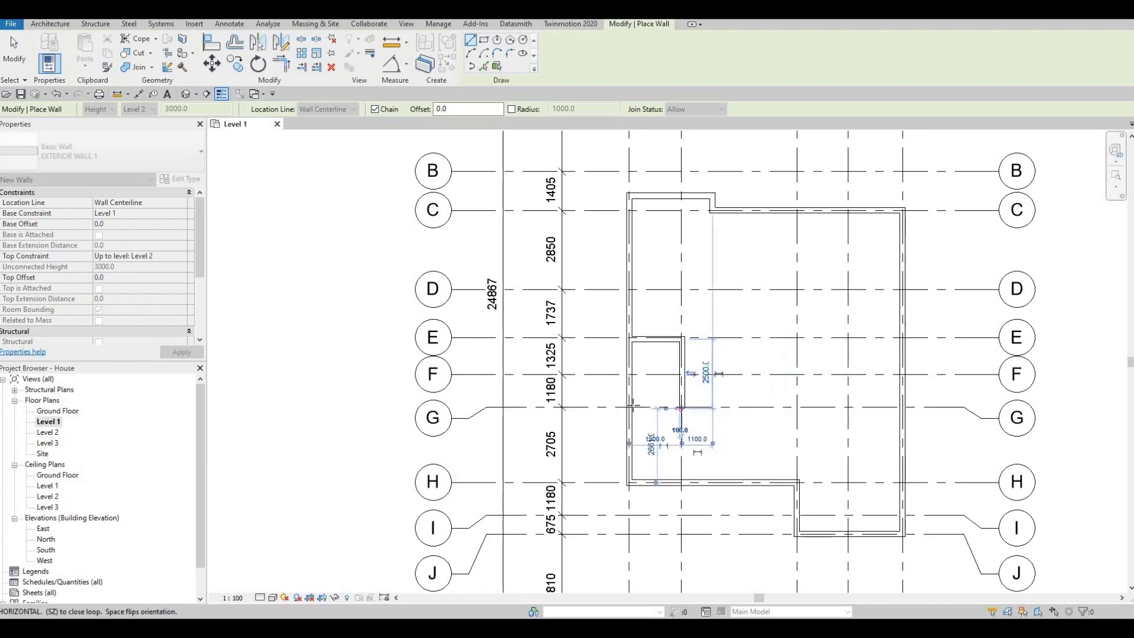
pyautogui.click(630, 407)
pyautogui.press('Escape')
pyautogui.press('Escape')
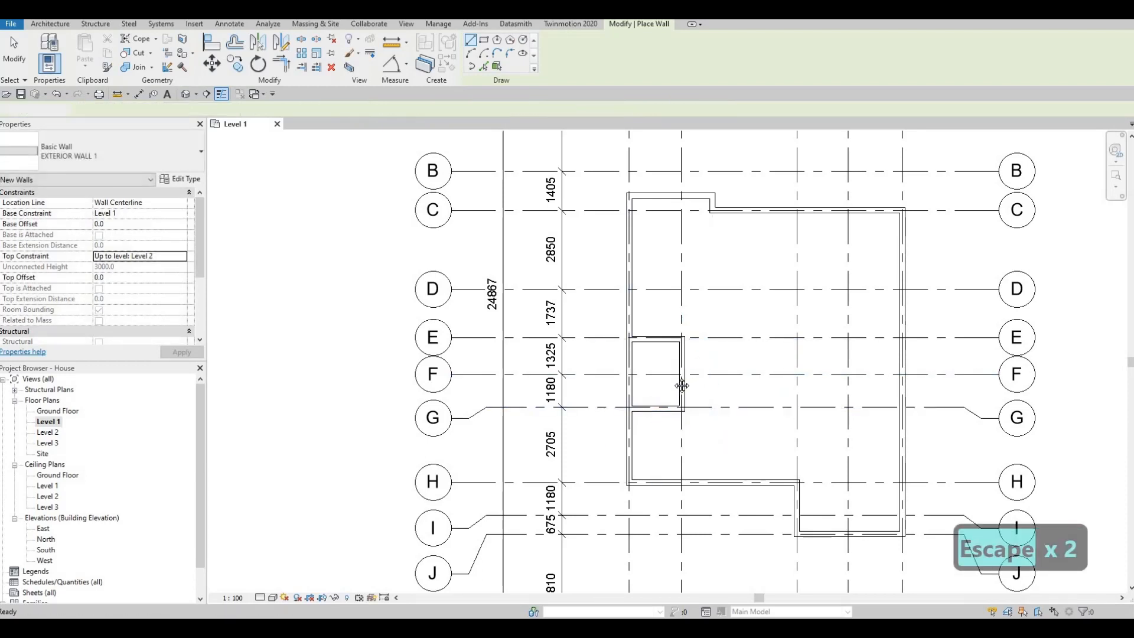
# - Examine the small enclosure between grids E and G and the overall Level 1 wall layout
pyautogui.scroll(-2, 645, 361)
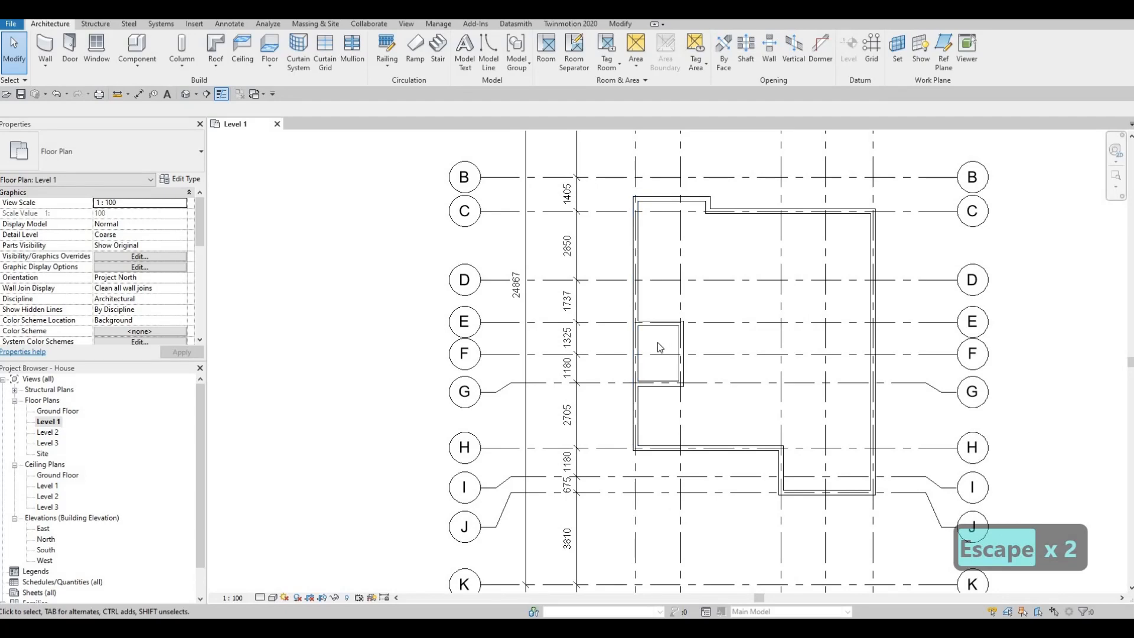
pyautogui.scroll(-1, 647, 381)
pyautogui.moveTo(653, 396); pyautogui.dragTo(665, 318, button='middle')
pyautogui.scroll(3, 665, 315)
pyautogui.scroll(2, 666, 317)
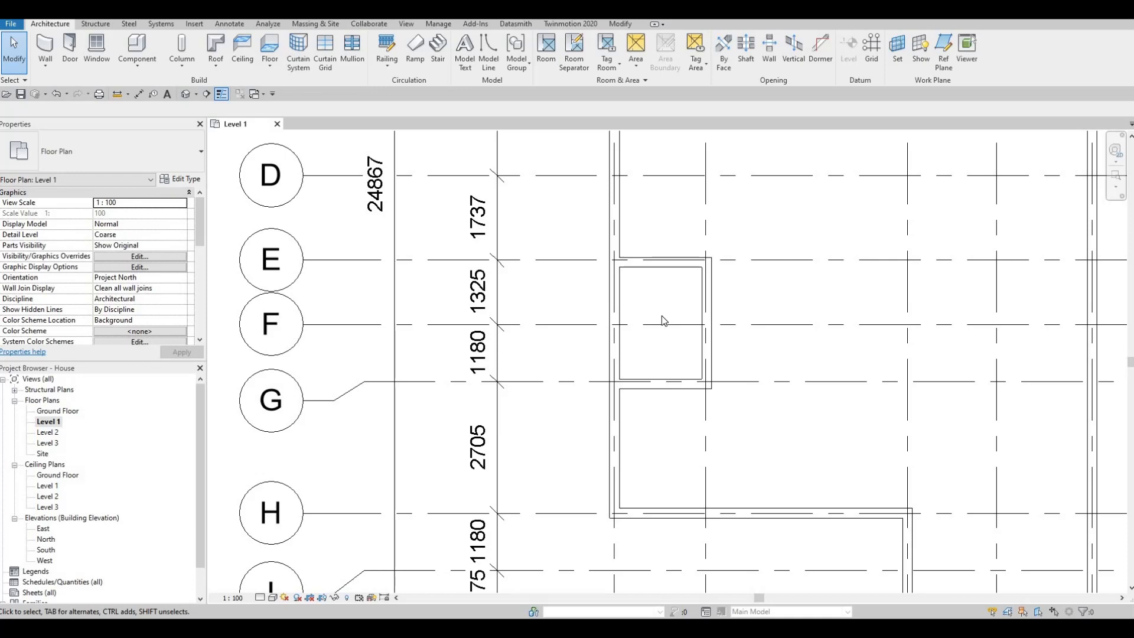
pyautogui.scroll(-3, 647, 303)
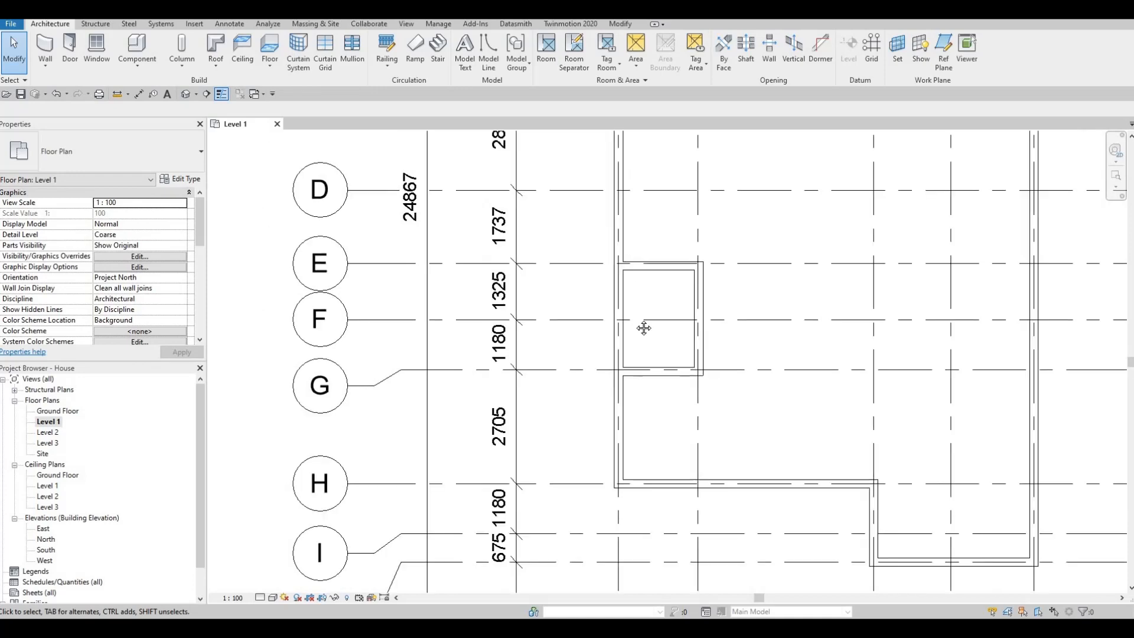
pyautogui.moveTo(663, 326); pyautogui.dragTo(693, 313, button='middle')
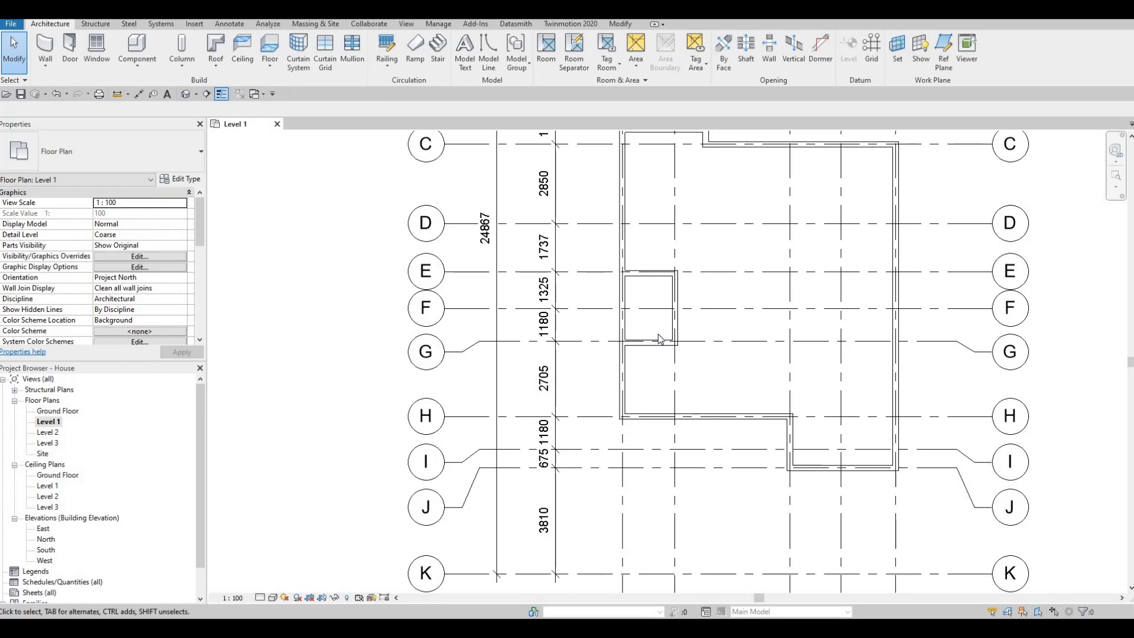
pyautogui.scroll(-3, 701, 373)
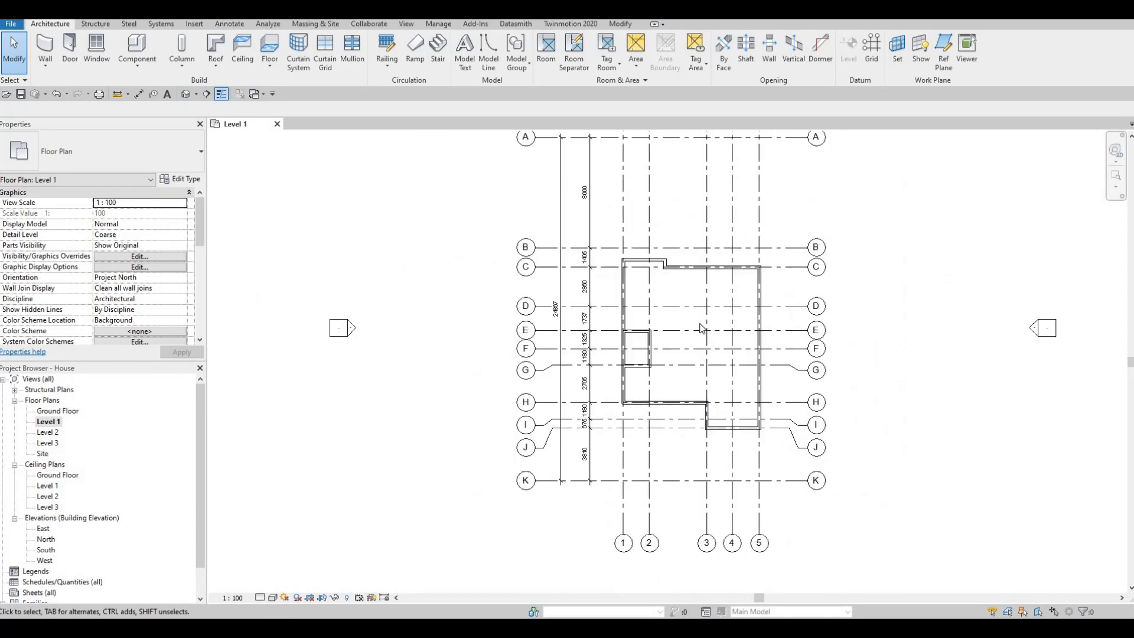
pyautogui.press('z')
pyautogui.press('a')
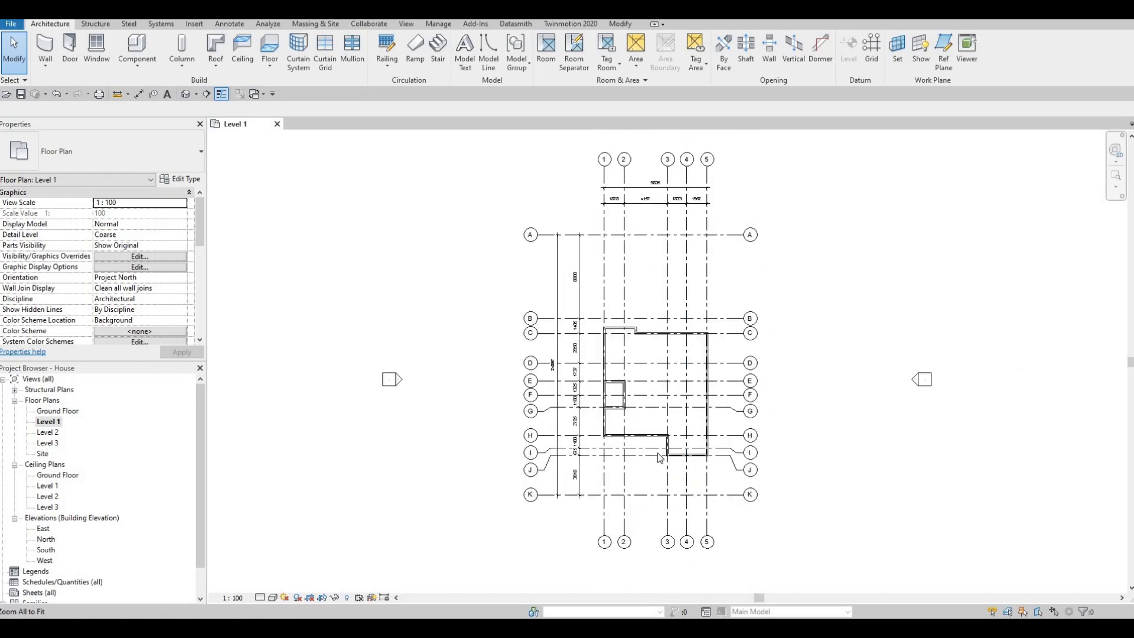